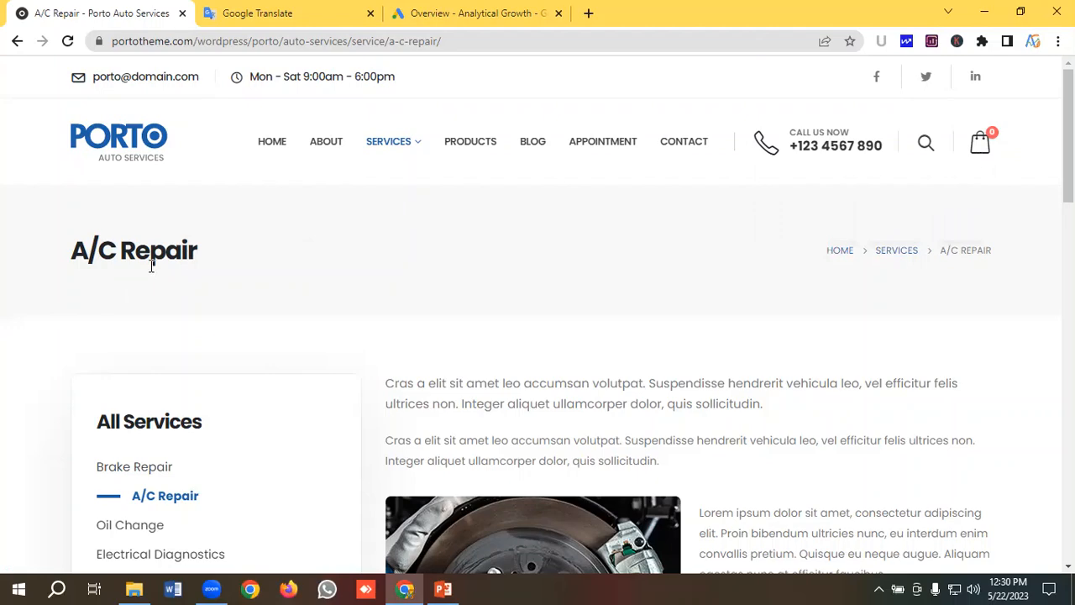
# Switch to Google Translate and review the AC repairing ad group's keywords, average CPC and headlines in the prepared notes
pyautogui.click(284, 8)
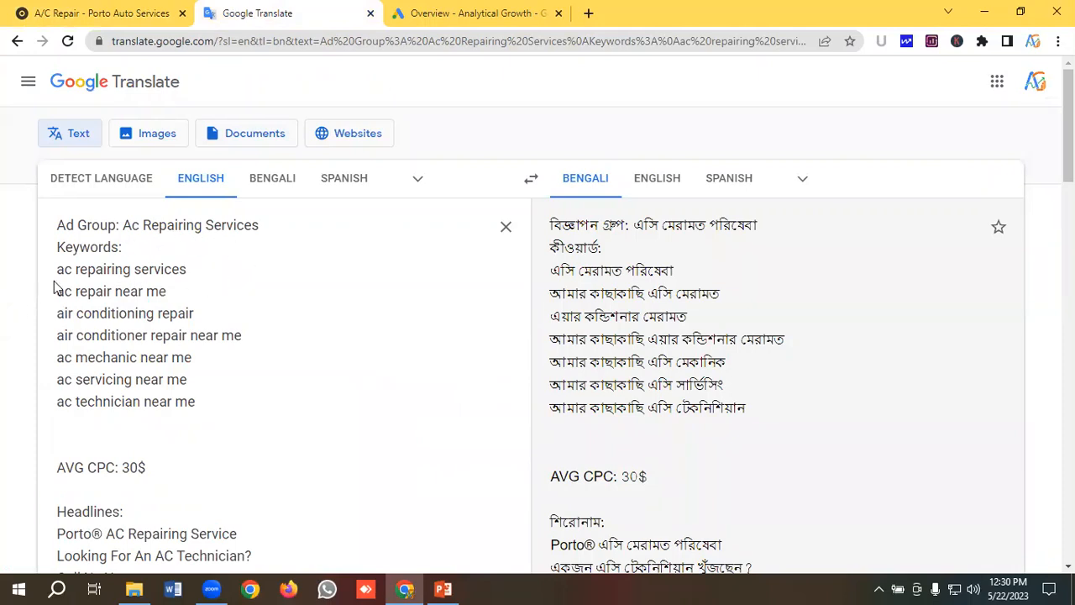
pyautogui.scroll(-1, 96, 269)
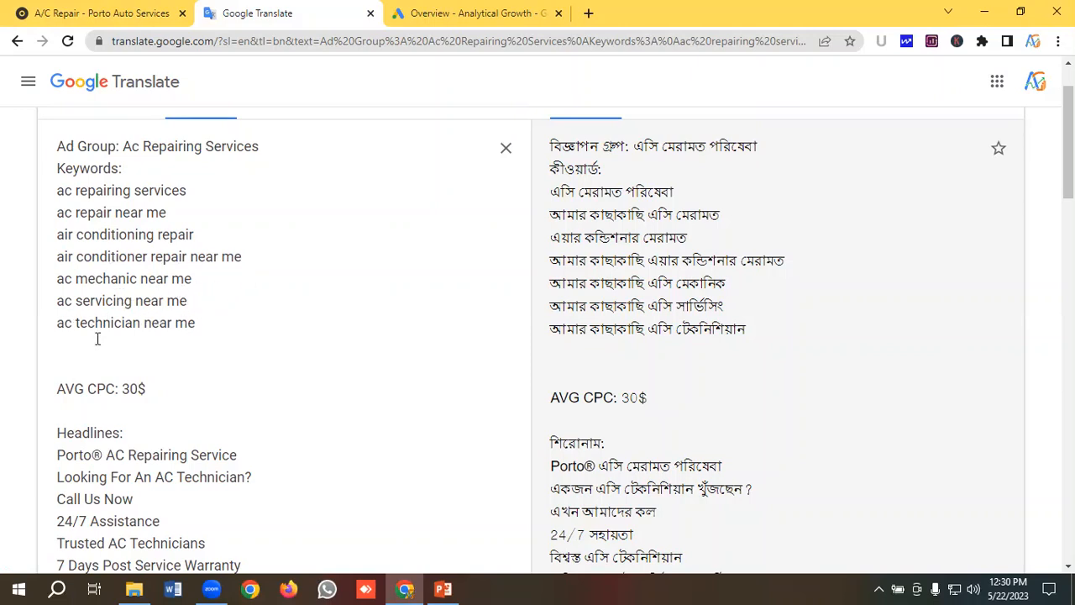
pyautogui.scroll(1, 215, 333)
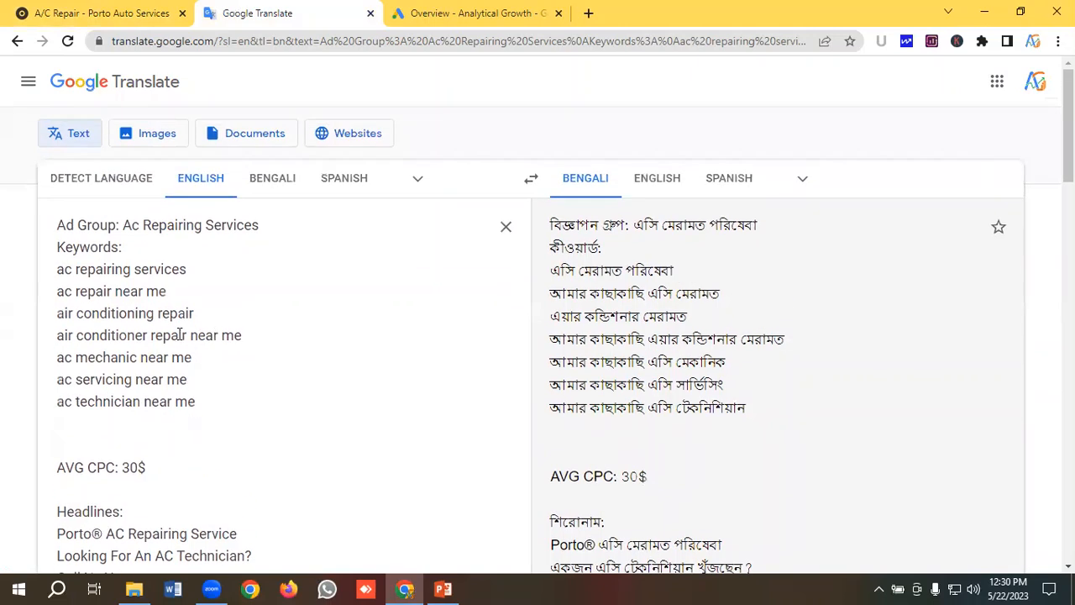
pyautogui.scroll(-1, 180, 316)
pyautogui.scroll(1, 201, 320)
pyautogui.moveTo(128, 225); pyautogui.dragTo(255, 225)
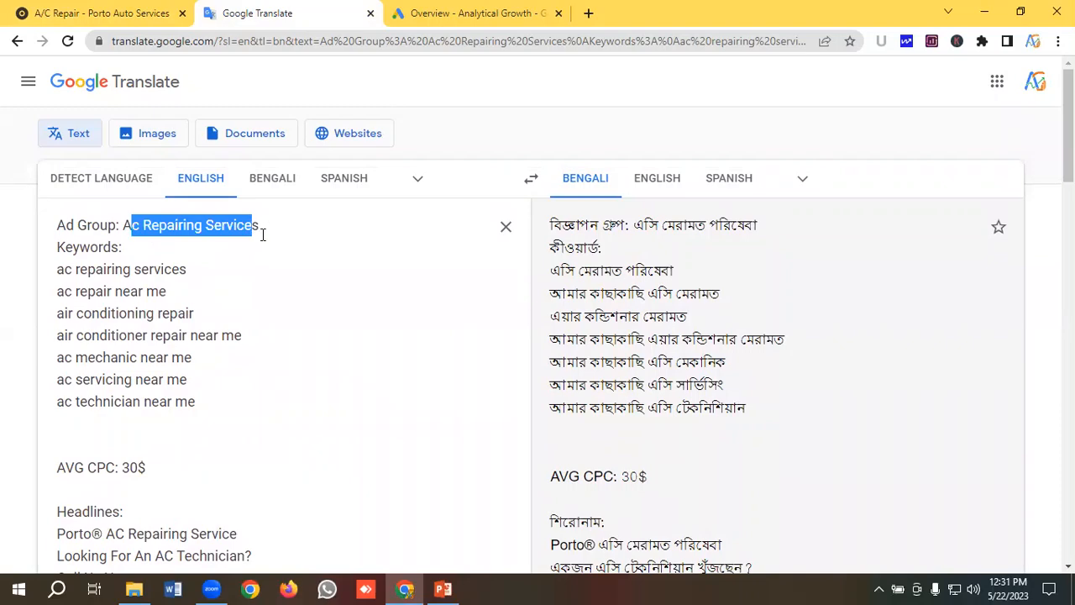
pyautogui.click(262, 236)
pyautogui.scroll(-3, 179, 293)
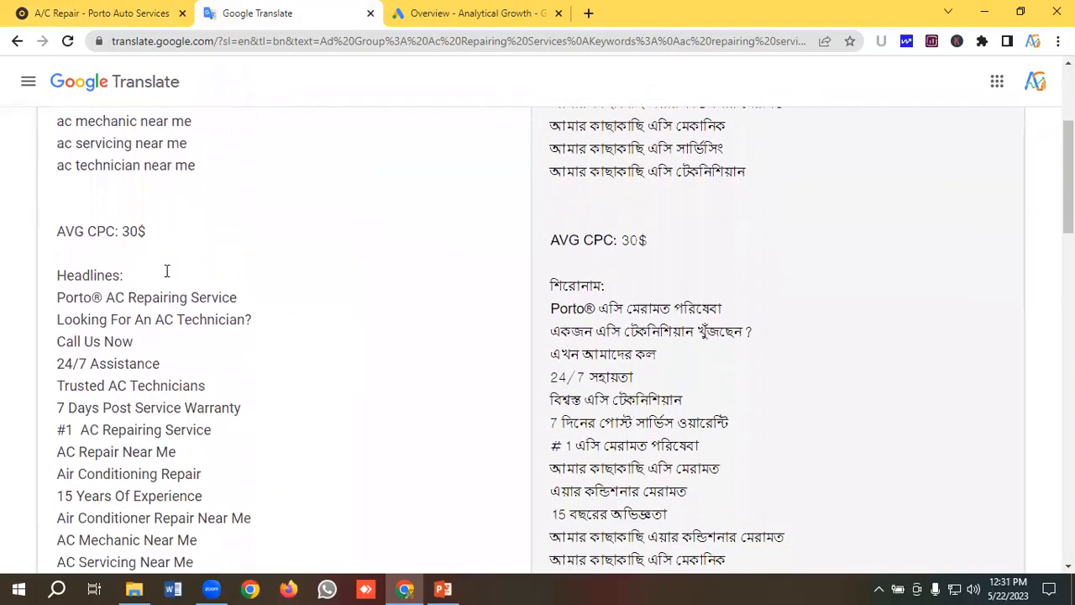
pyautogui.scroll(-1, 166, 270)
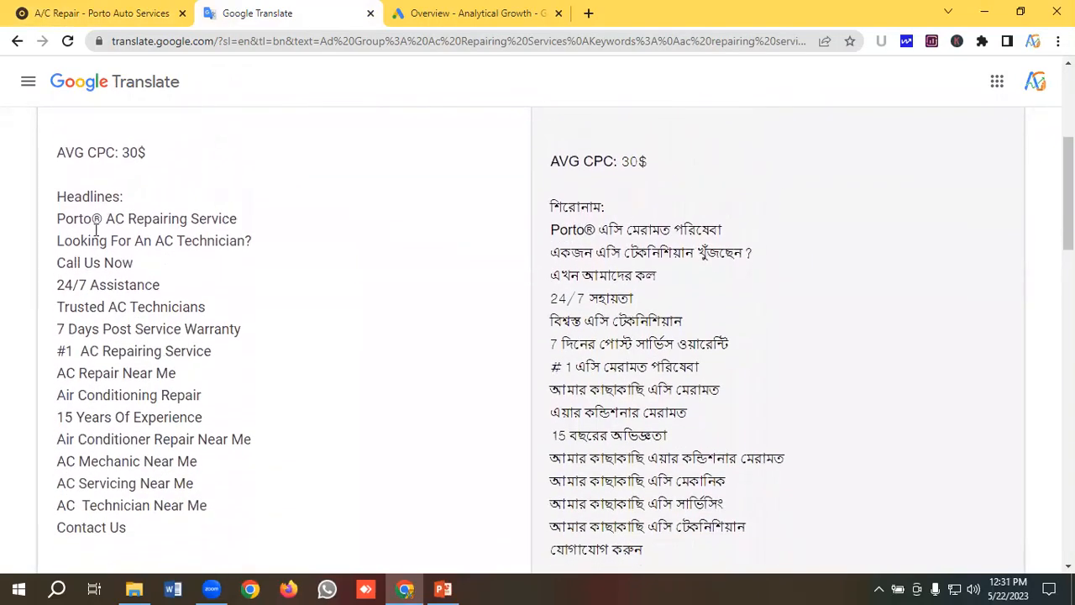
pyautogui.scroll(-4, 96, 229)
pyautogui.scroll(1, 152, 298)
pyautogui.scroll(4, 152, 297)
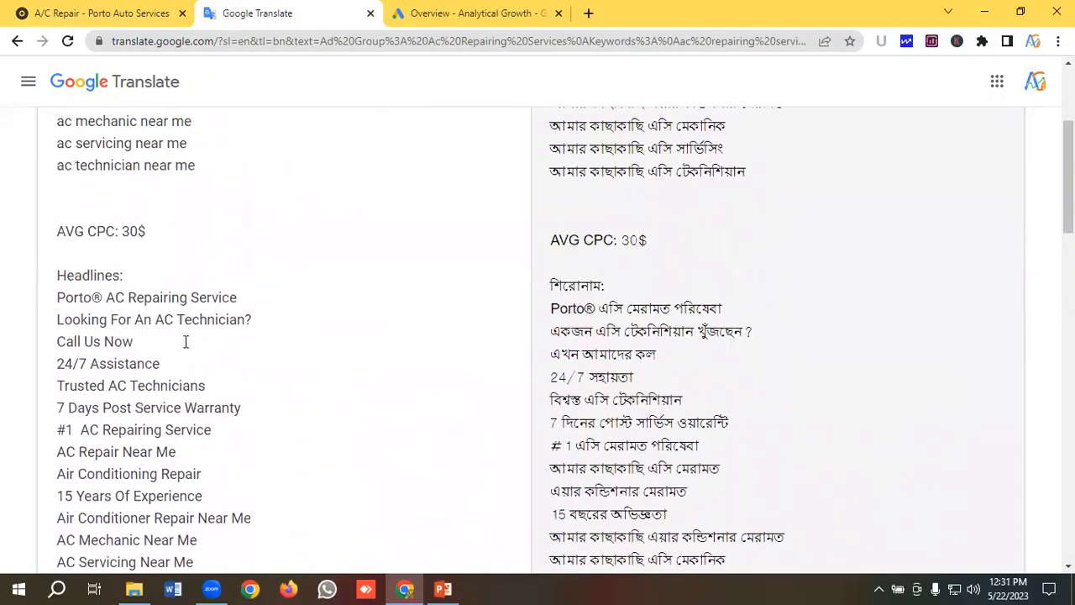
pyautogui.scroll(4, 104, 301)
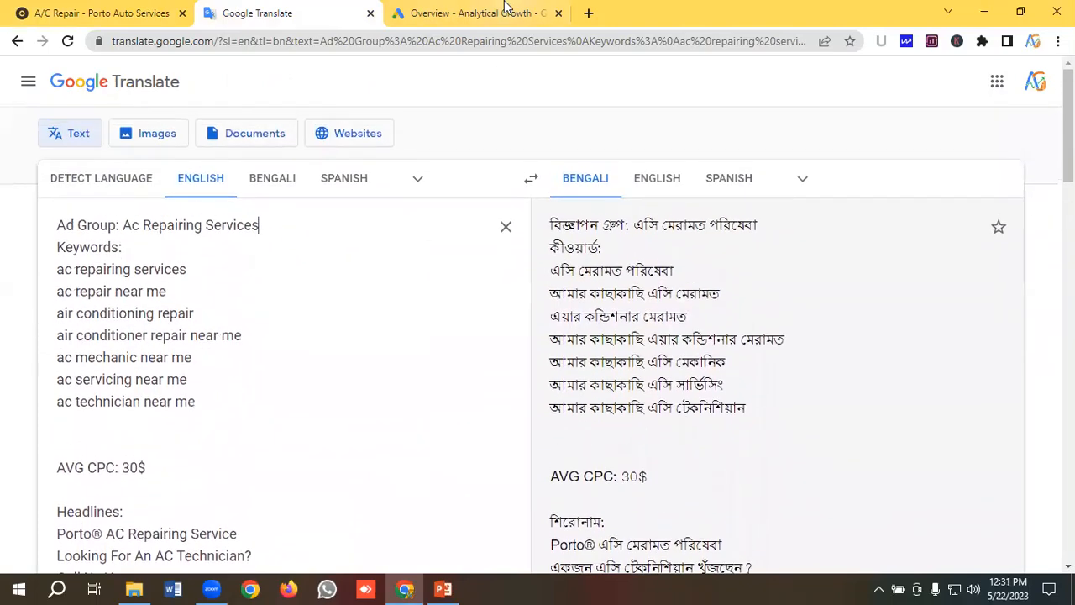
# Switch to Google Ads, hide the billing alert and examine the Submit lead form actions in the conversions summary
pyautogui.click(495, 13)
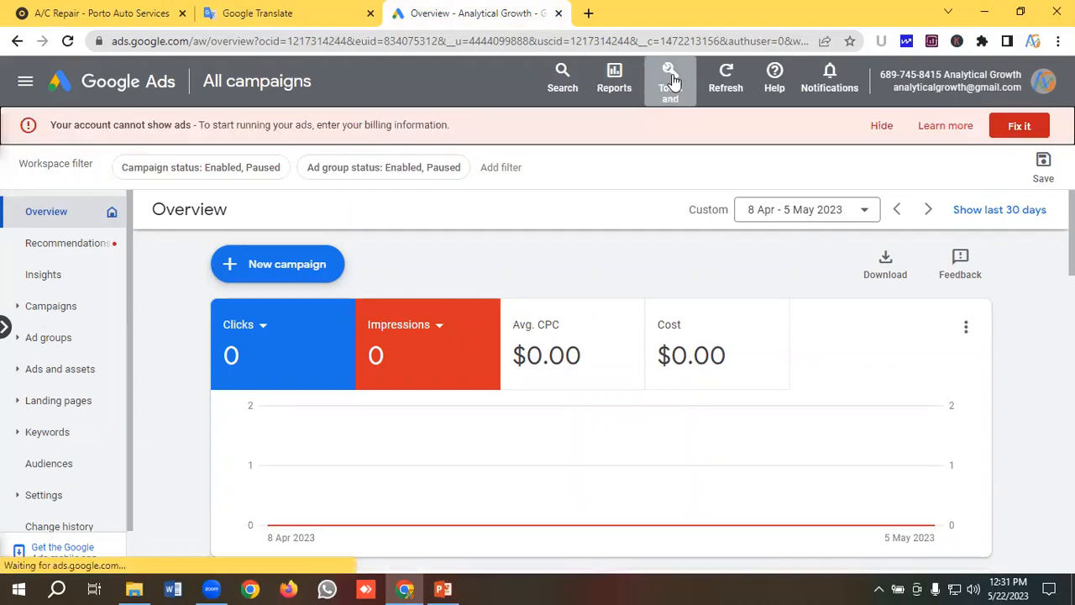
pyautogui.click(672, 80)
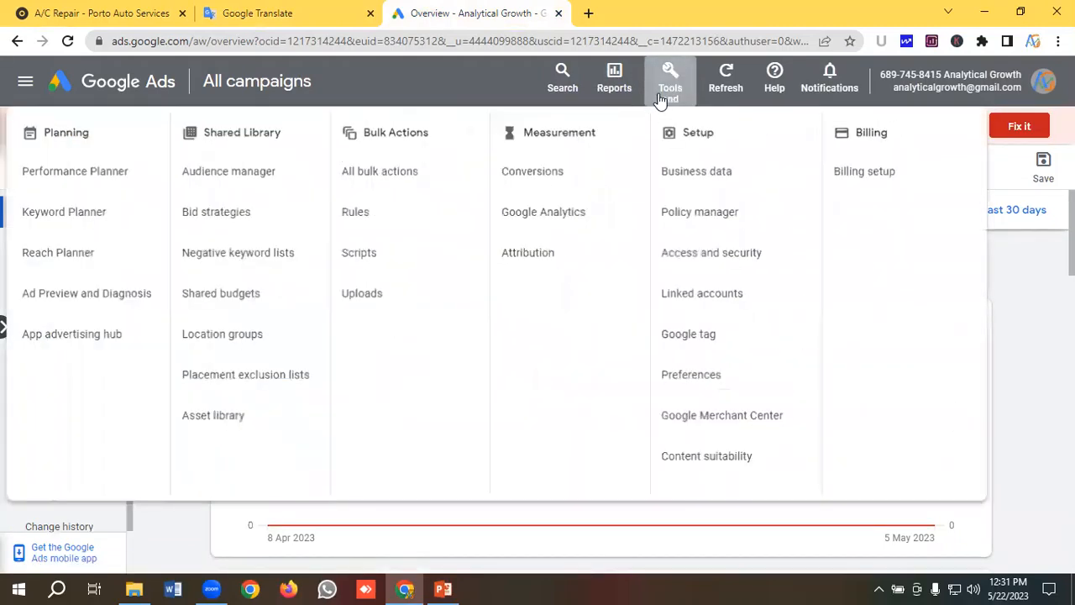
pyautogui.click(529, 176)
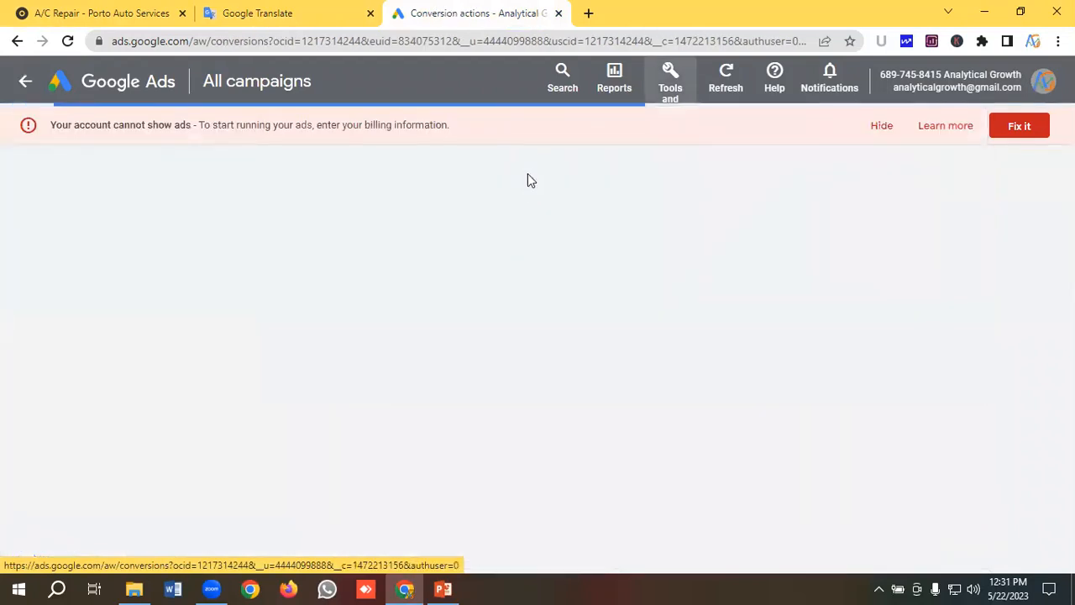
pyautogui.click(877, 126)
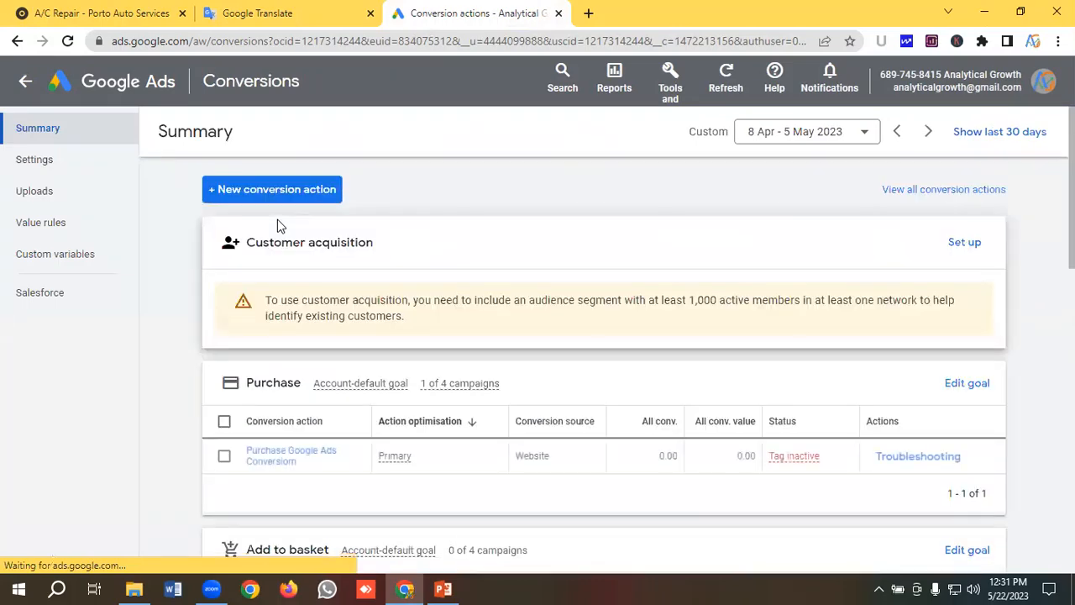
pyautogui.scroll(-5, 277, 219)
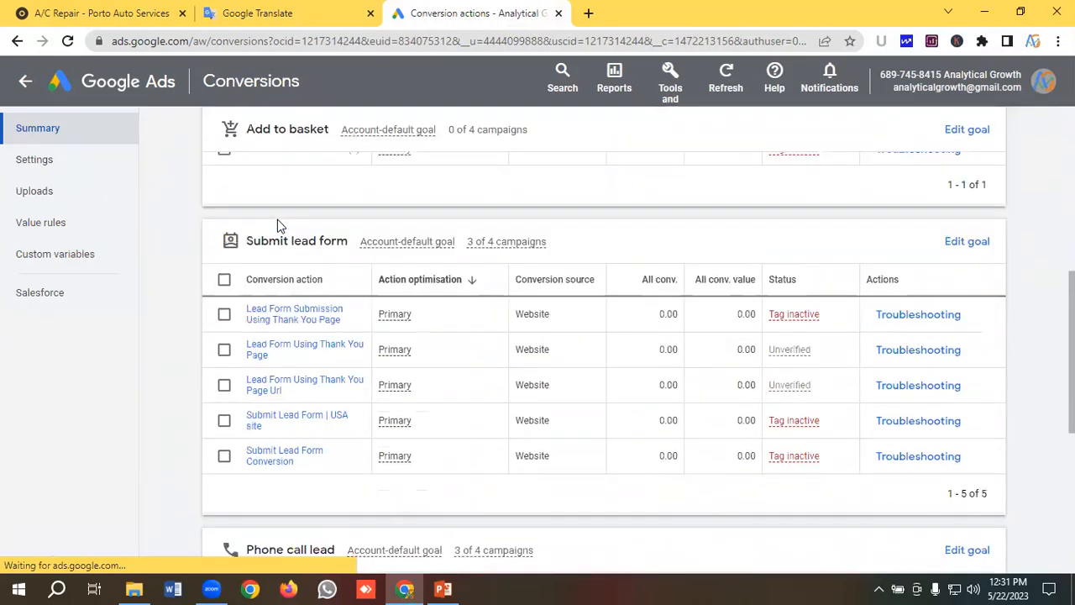
pyautogui.scroll(-1, 277, 219)
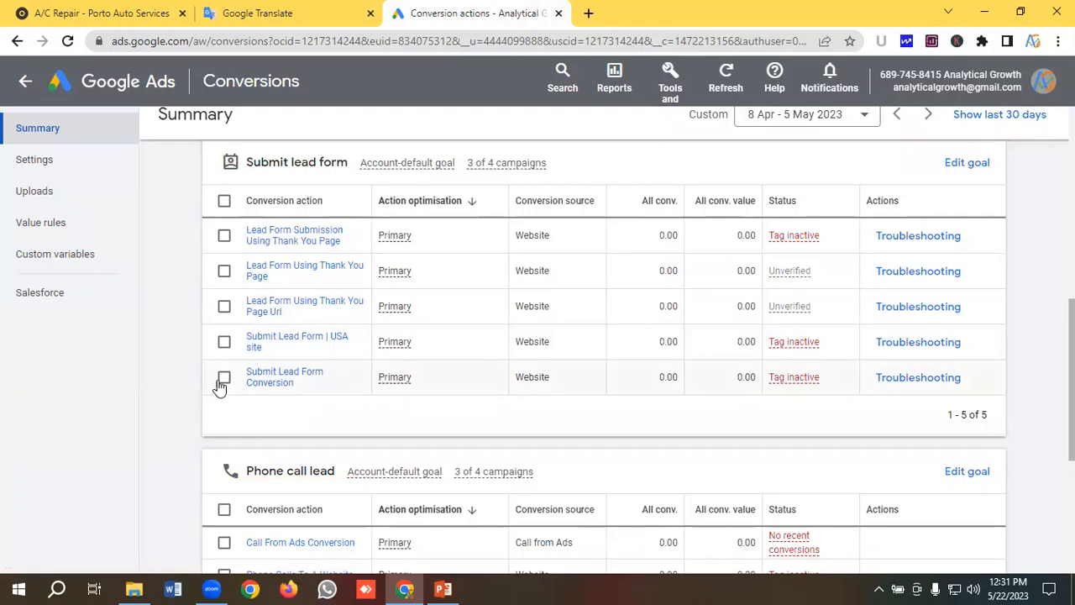
# Open the Contact page of the Porto Auto Services website and examine its contact details and enquiry form
pyautogui.click(134, 12)
pyautogui.click(685, 148)
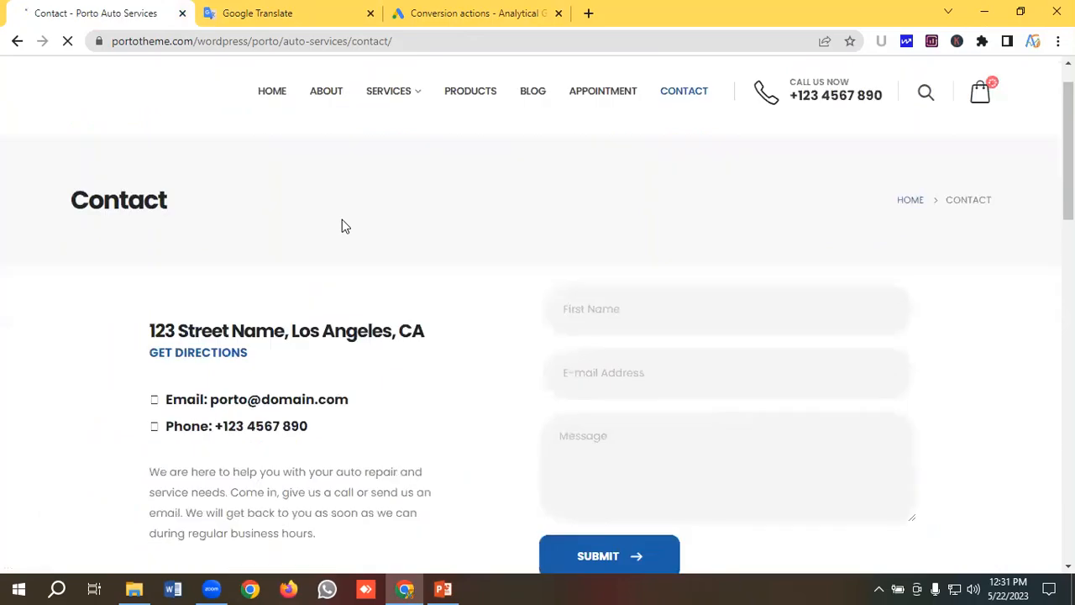
pyautogui.scroll(-2, 345, 222)
pyautogui.scroll(1, 382, 229)
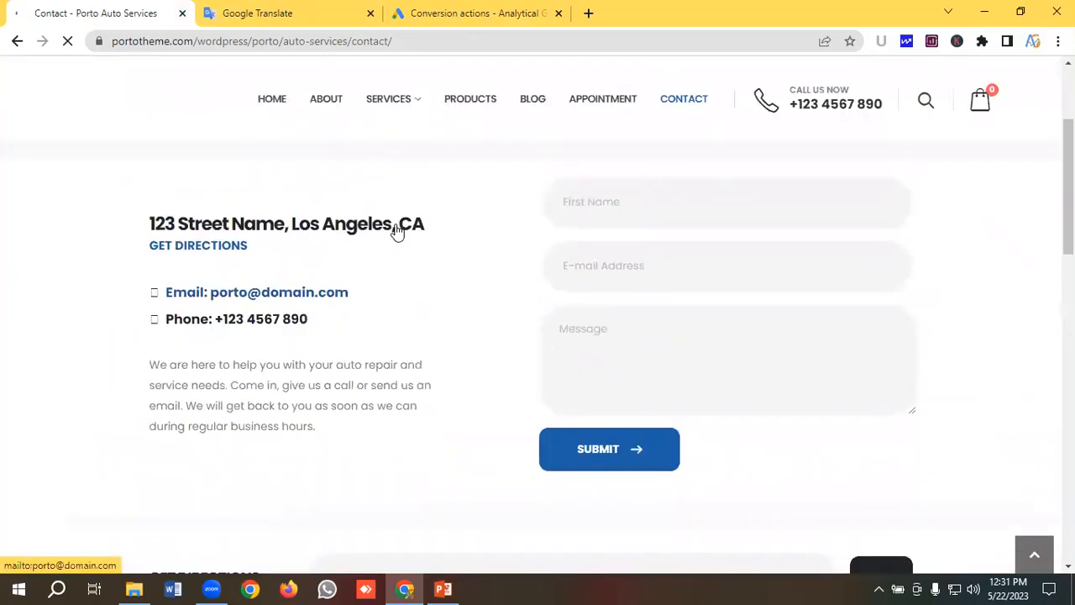
pyautogui.scroll(3, 516, 400)
pyautogui.scroll(-1, 537, 386)
pyautogui.scroll(1, 496, 367)
pyautogui.scroll(-2, 625, 406)
pyautogui.scroll(-1, 625, 407)
pyautogui.scroll(1, 540, 389)
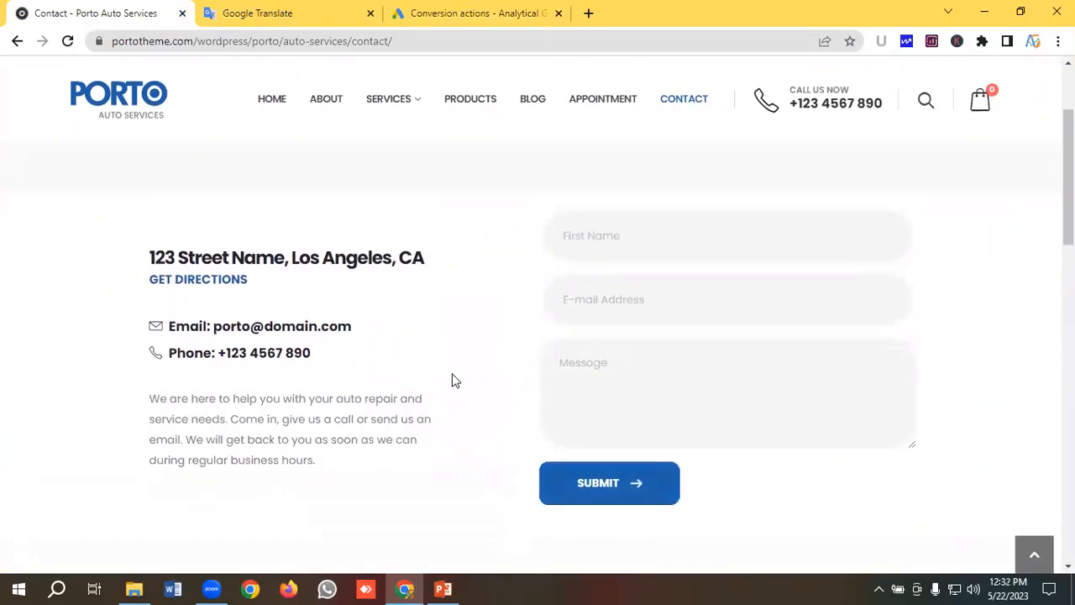
pyautogui.scroll(2, 452, 380)
# Review the Submit lead form and Phone call lead conversion actions in Google Ads against the website's contact options
pyautogui.click(429, 15)
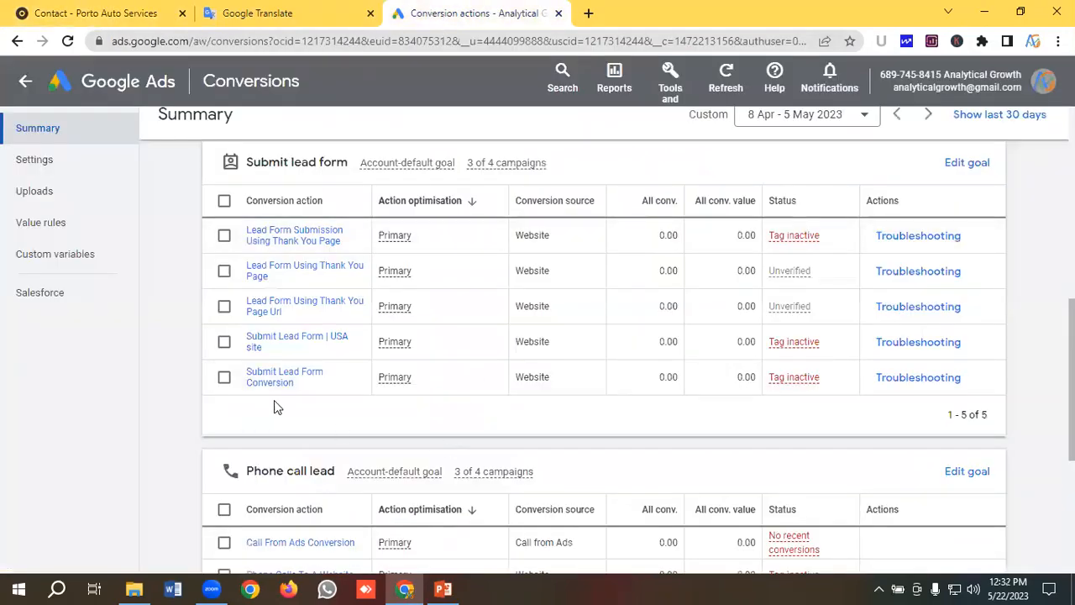
pyautogui.scroll(-1, 365, 391)
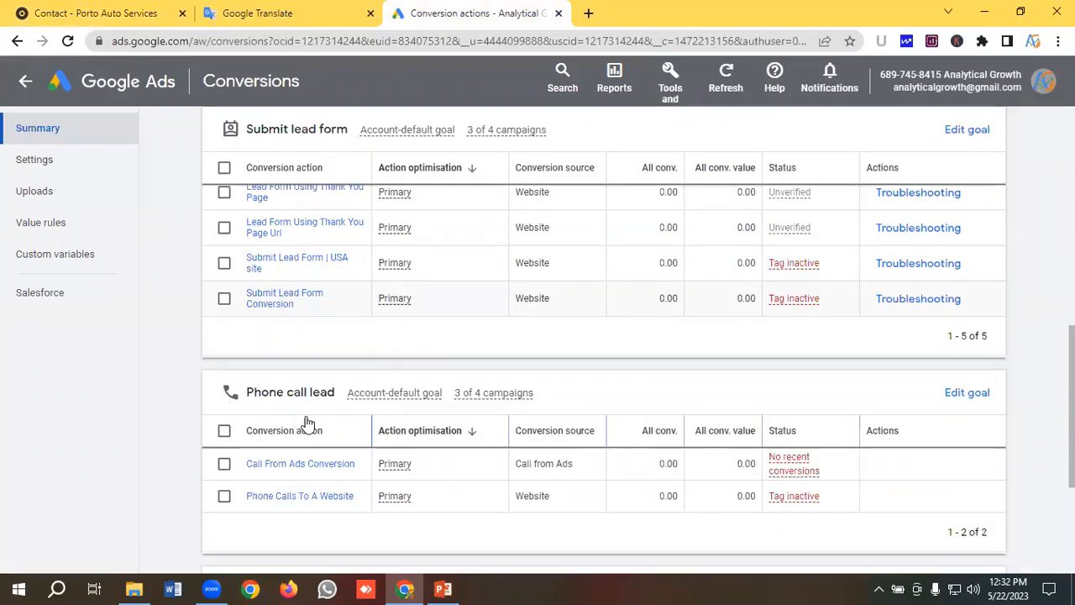
pyautogui.scroll(-1, 296, 423)
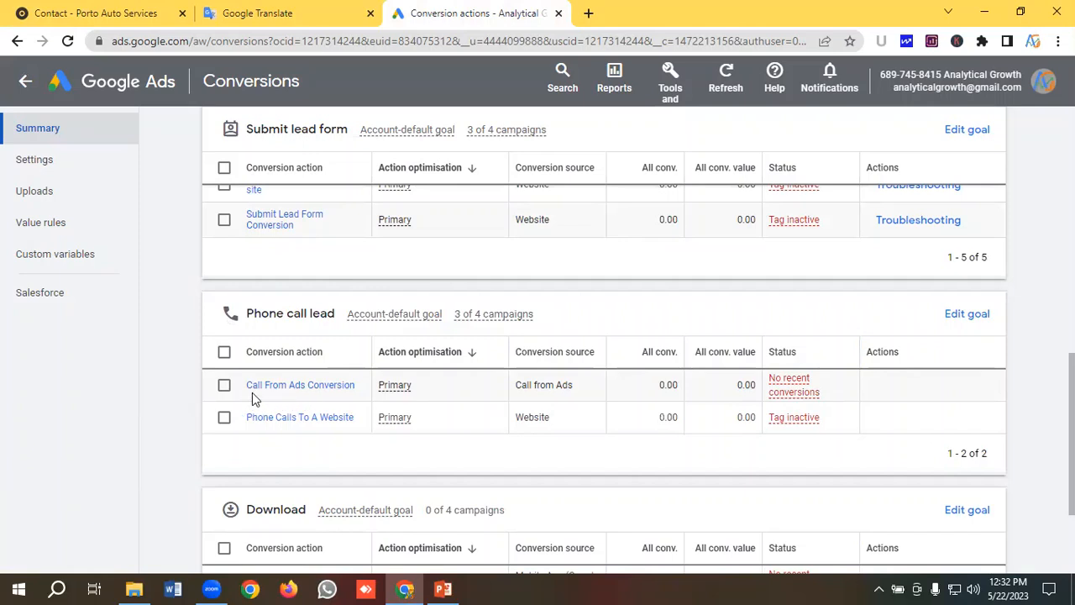
pyautogui.scroll(-1, 247, 357)
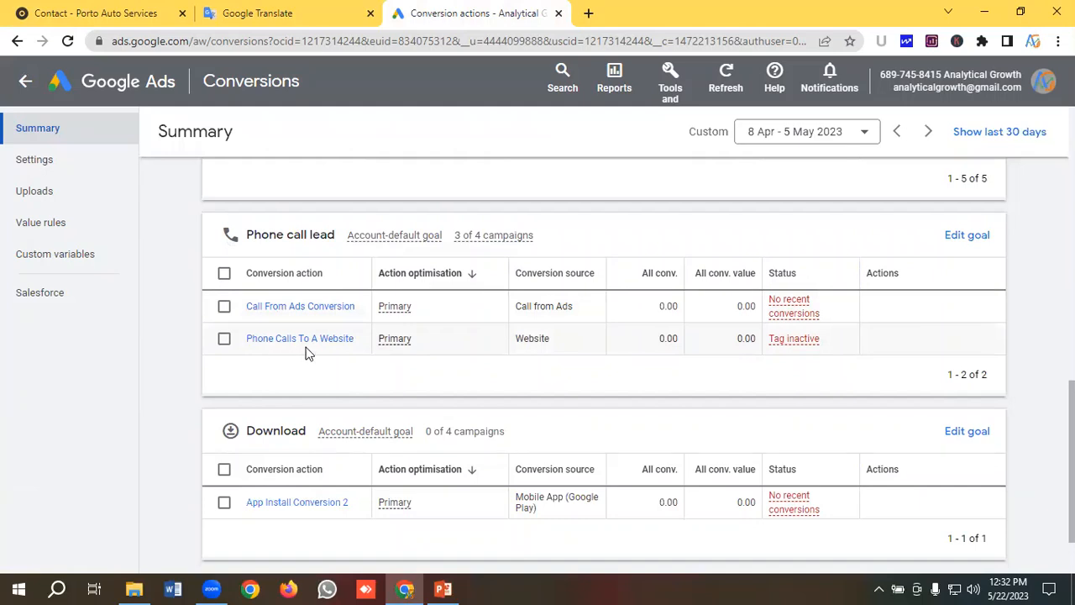
pyautogui.click(151, 13)
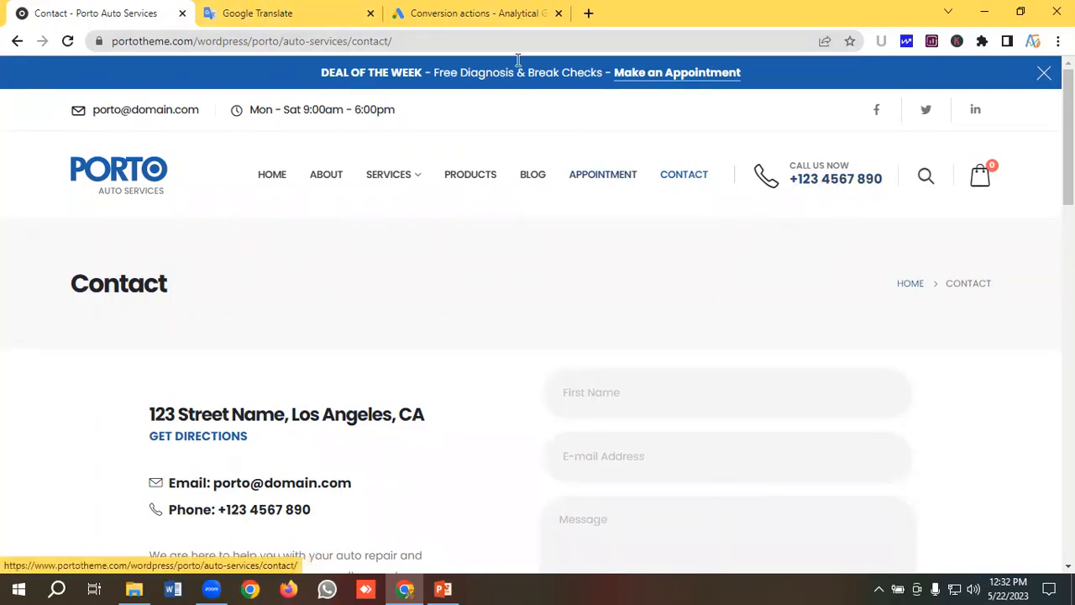
pyautogui.click(470, 12)
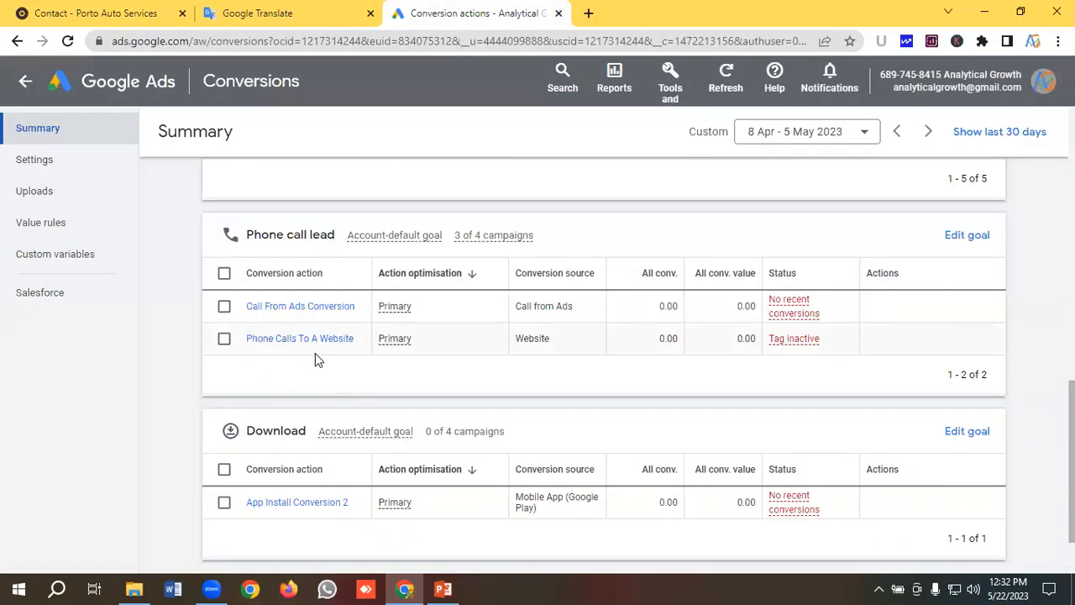
pyautogui.scroll(2, 364, 355)
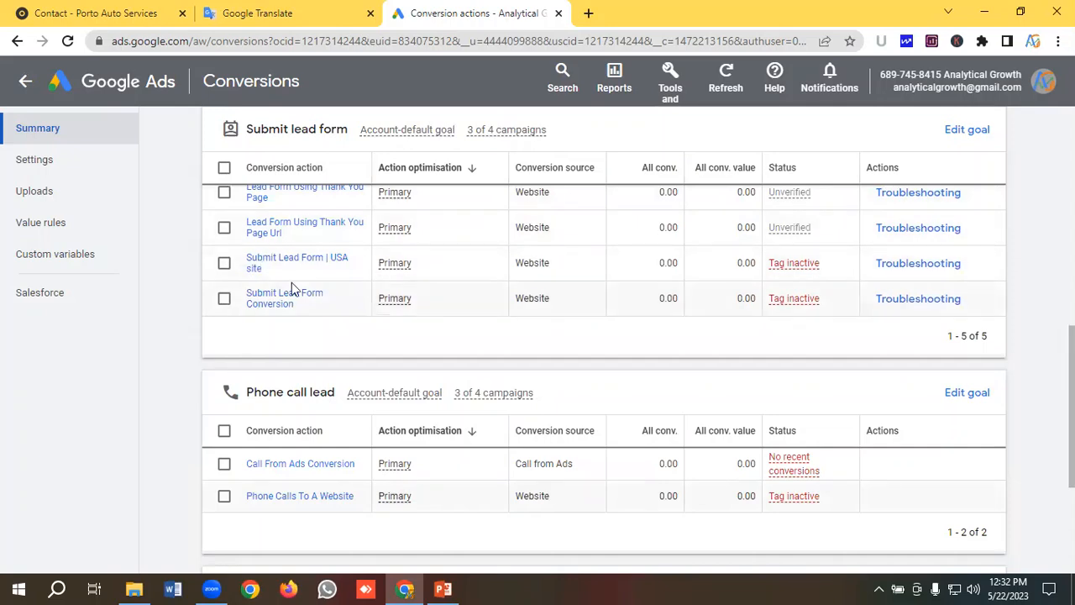
pyautogui.scroll(3, 262, 269)
# Return to the account overview and start a new campaign with the Leads objective
pyautogui.click(115, 84)
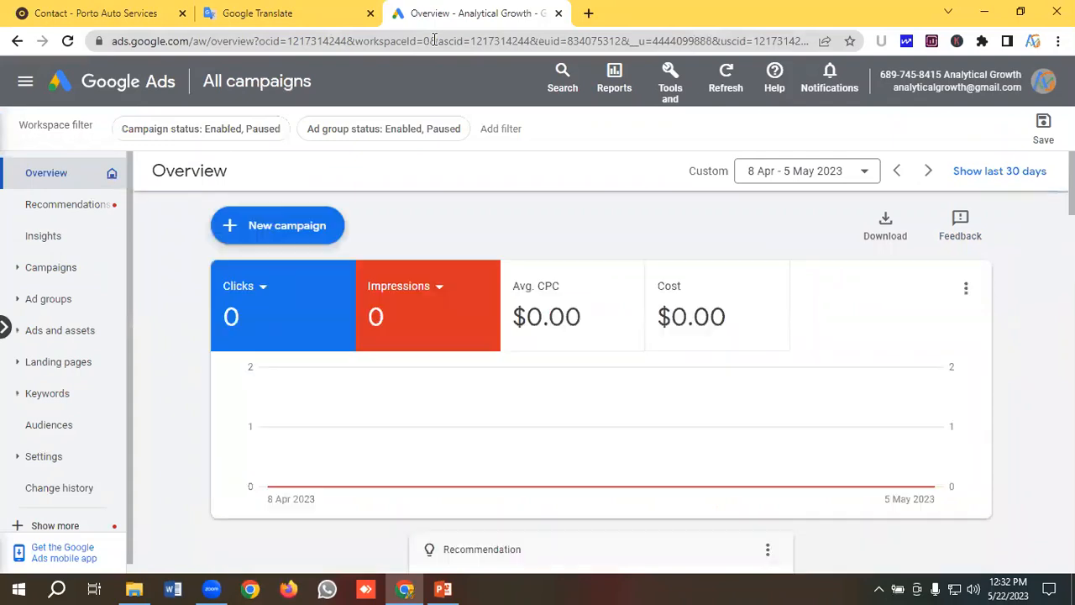
pyautogui.click(283, 233)
pyautogui.click(295, 238)
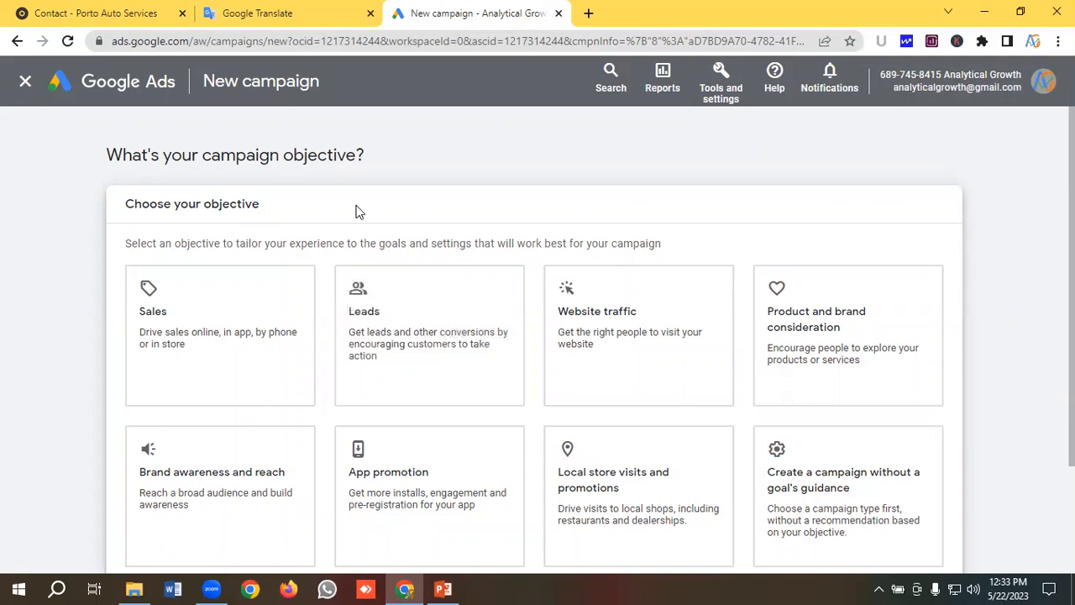
pyautogui.scroll(-1, 361, 218)
pyautogui.click(393, 245)
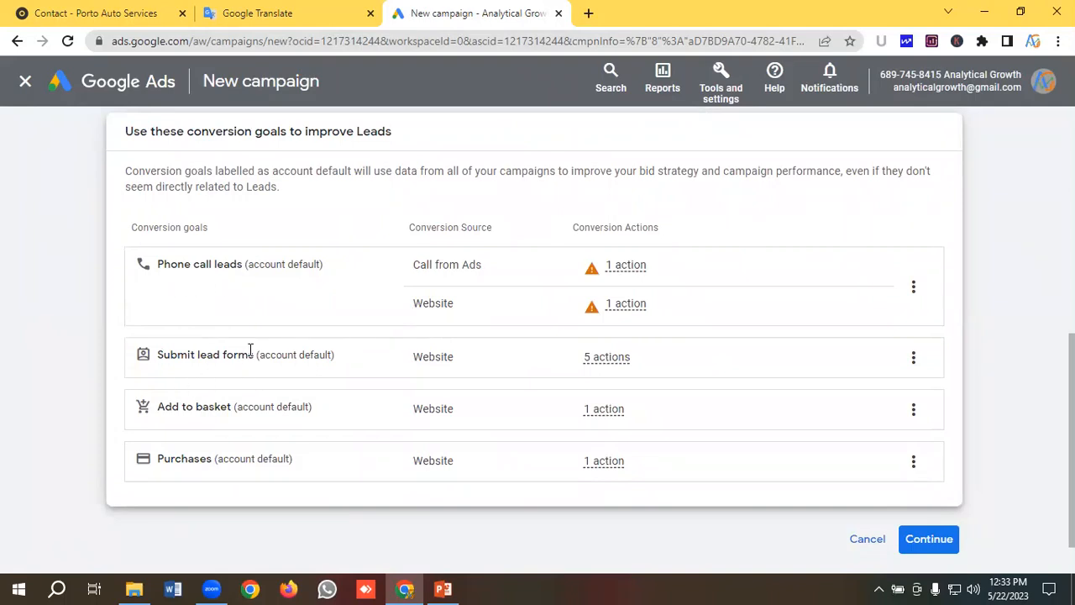
# Remove the Add to basket and Purchases conversion goals from the campaign and continue to the campaign types
pyautogui.scroll(-1, 173, 417)
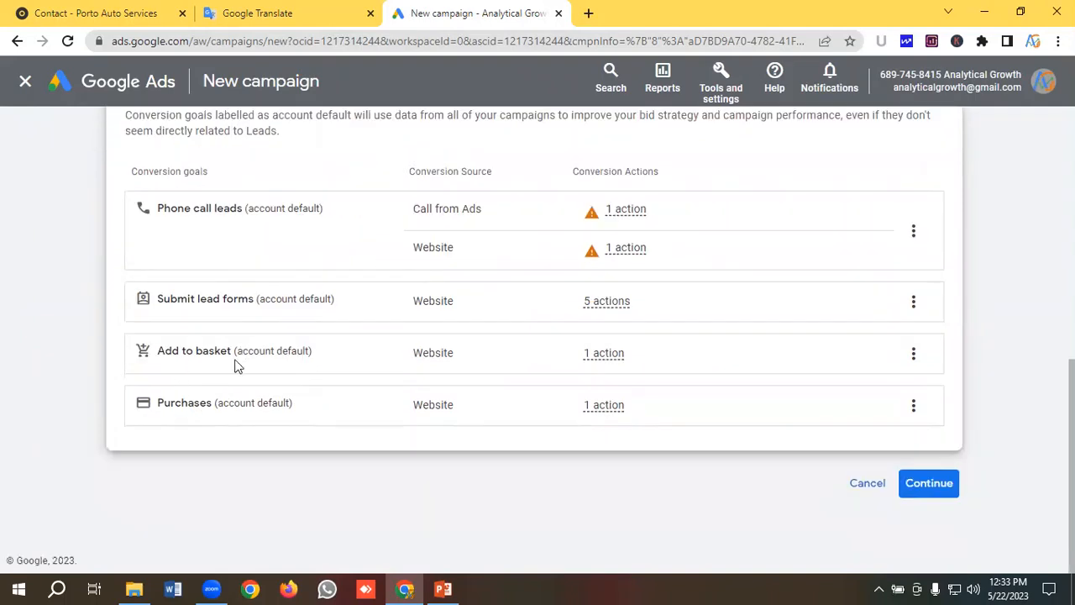
pyautogui.click(914, 360)
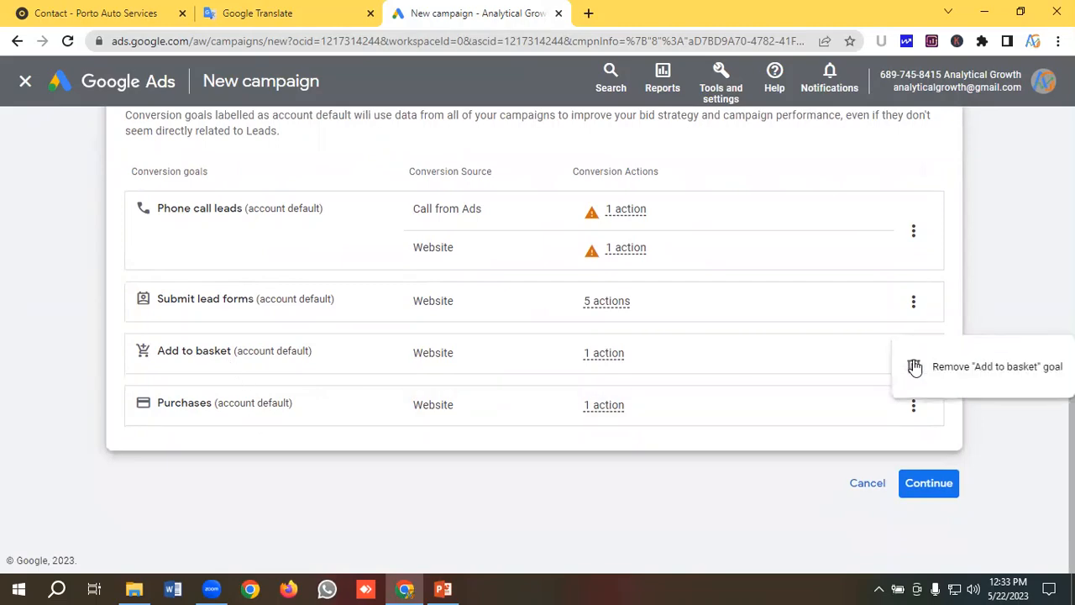
pyautogui.click(948, 370)
pyautogui.click(704, 370)
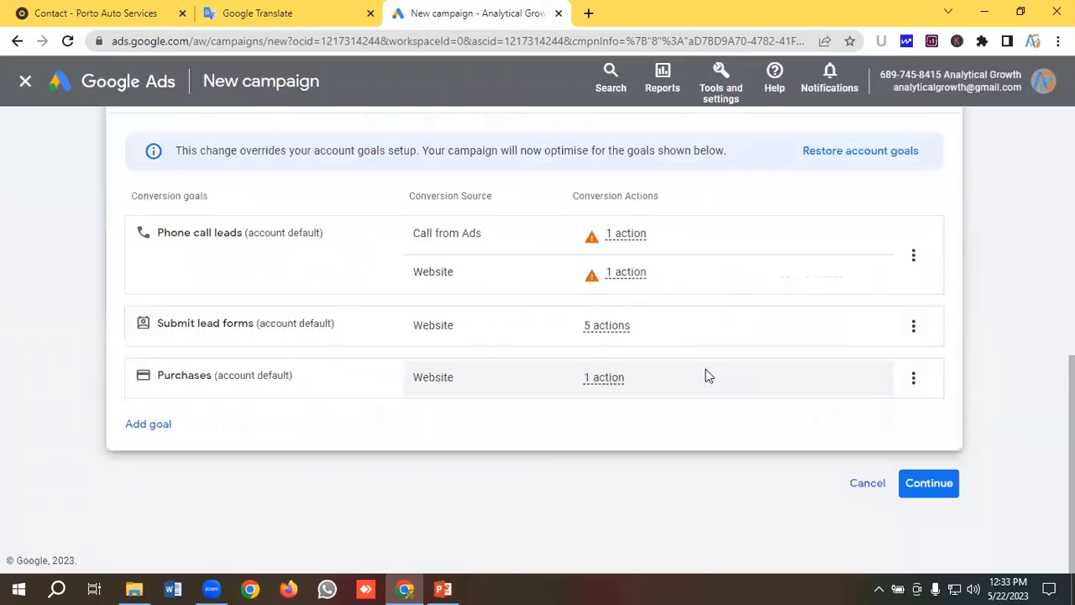
pyautogui.click(914, 379)
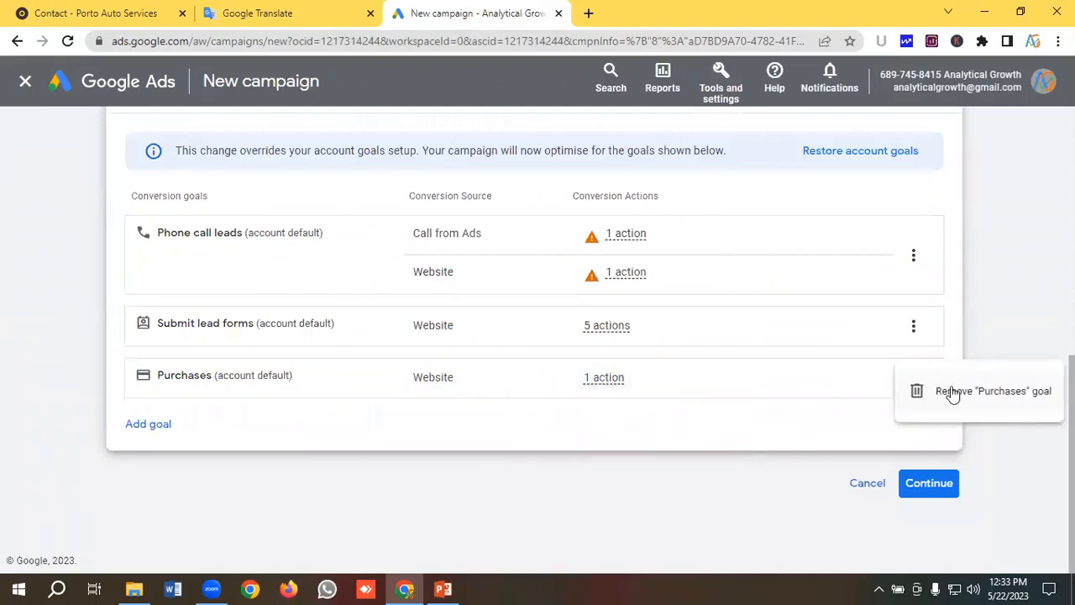
pyautogui.click(947, 392)
pyautogui.click(924, 483)
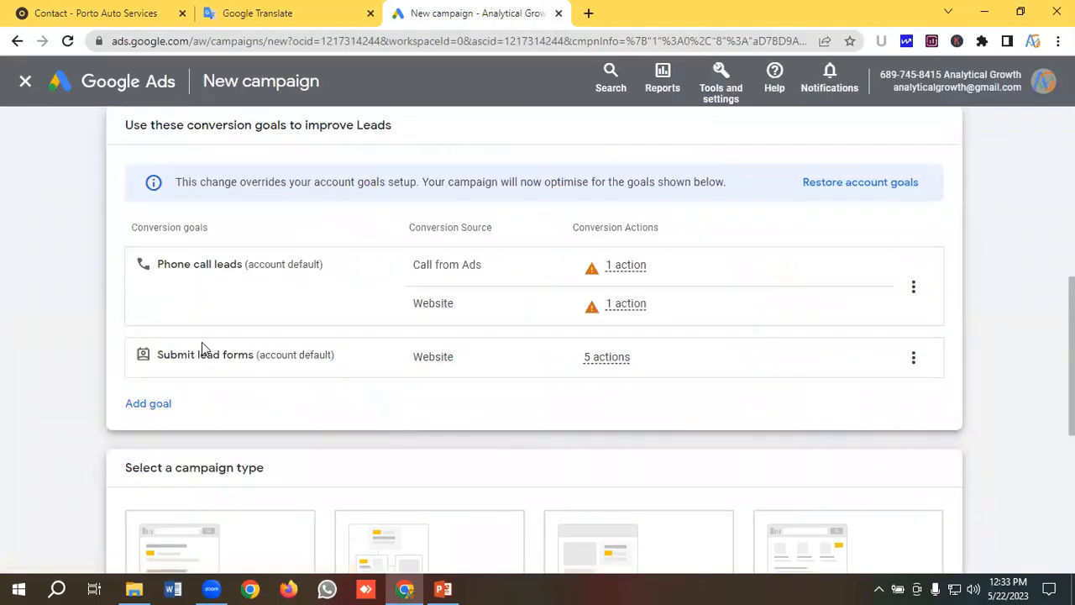
# Compare the available campaign types, including Performance Max, Video and Discovery, and select Search for the new campaign
pyautogui.click(221, 384)
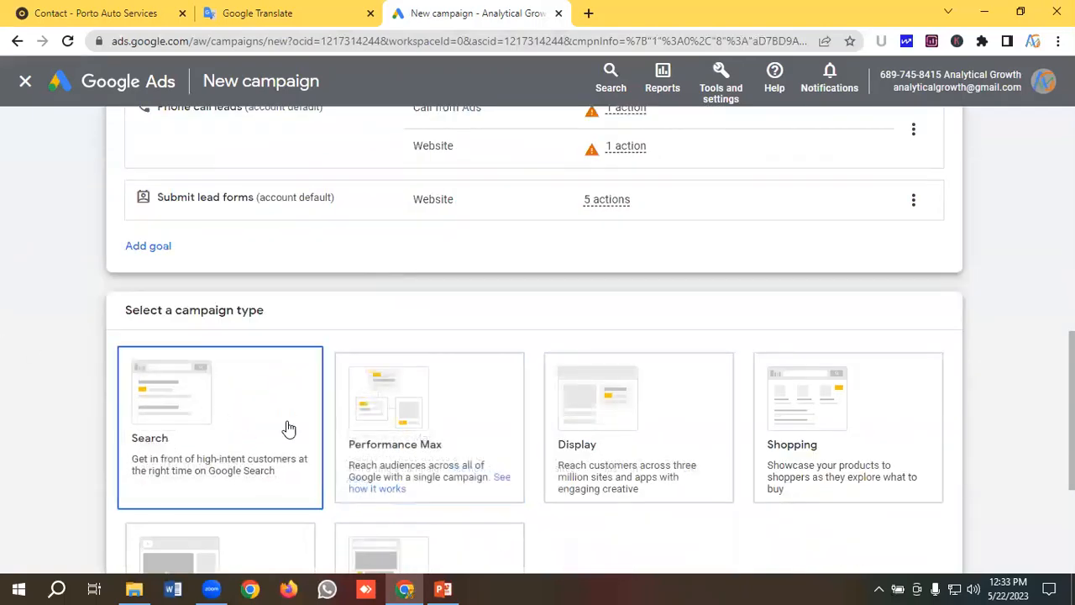
pyautogui.click(486, 406)
pyautogui.click(263, 411)
pyautogui.scroll(-1, 267, 413)
pyautogui.click(463, 367)
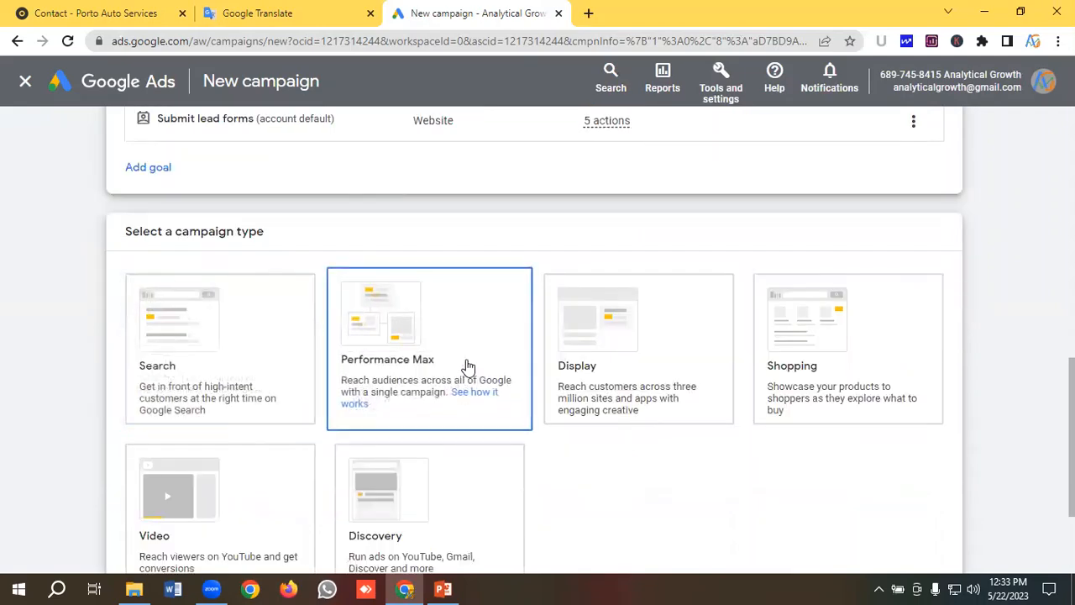
pyautogui.scroll(-1, 303, 492)
pyautogui.click(304, 492)
pyautogui.click(441, 492)
pyautogui.scroll(1, 356, 465)
pyautogui.click(356, 461)
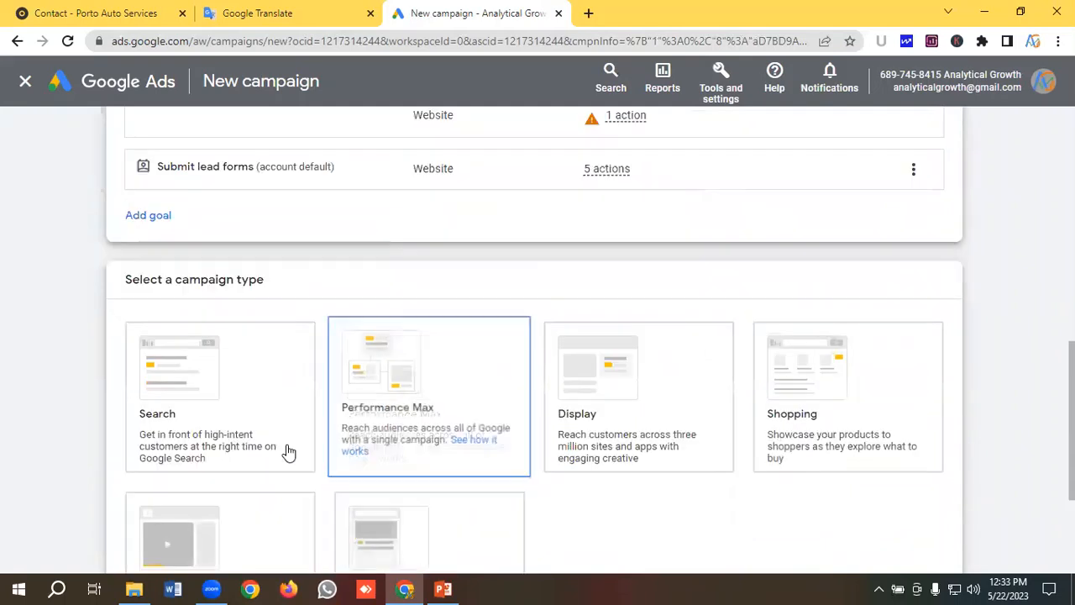
pyautogui.click(228, 415)
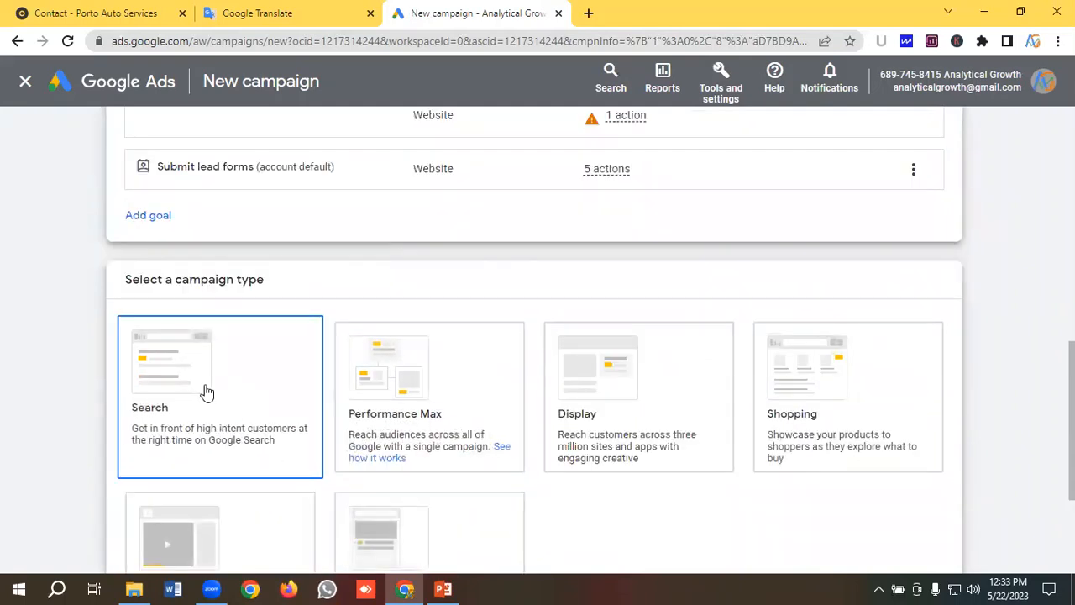
# Name the campaign "Porto Ac Reparing Service | Leads" and start it as a new campaign instead of finishing a saved draft
pyautogui.scroll(-7, 206, 390)
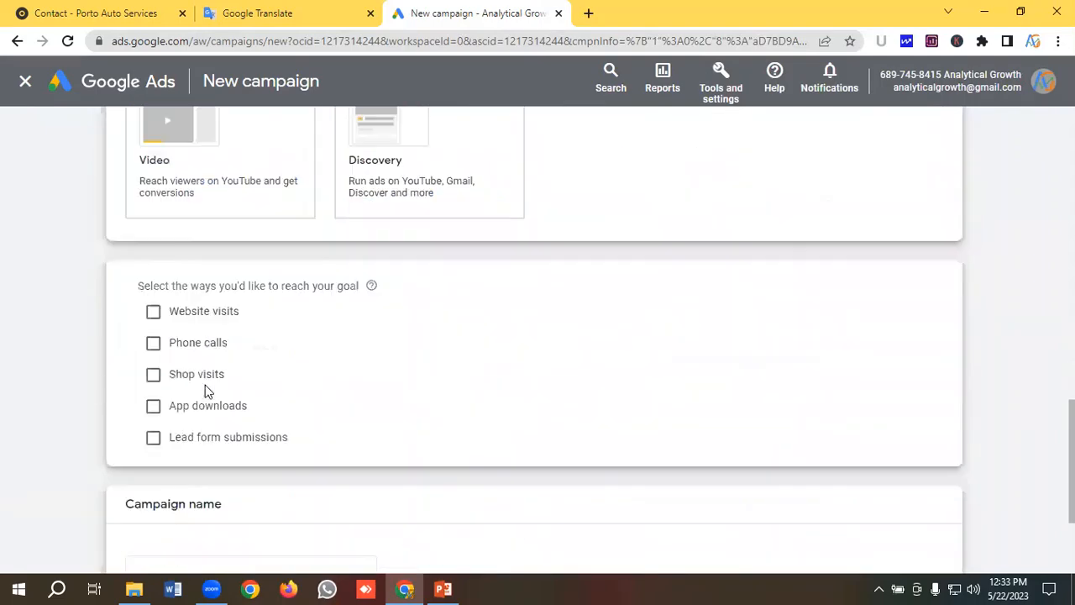
pyautogui.scroll(1, 226, 389)
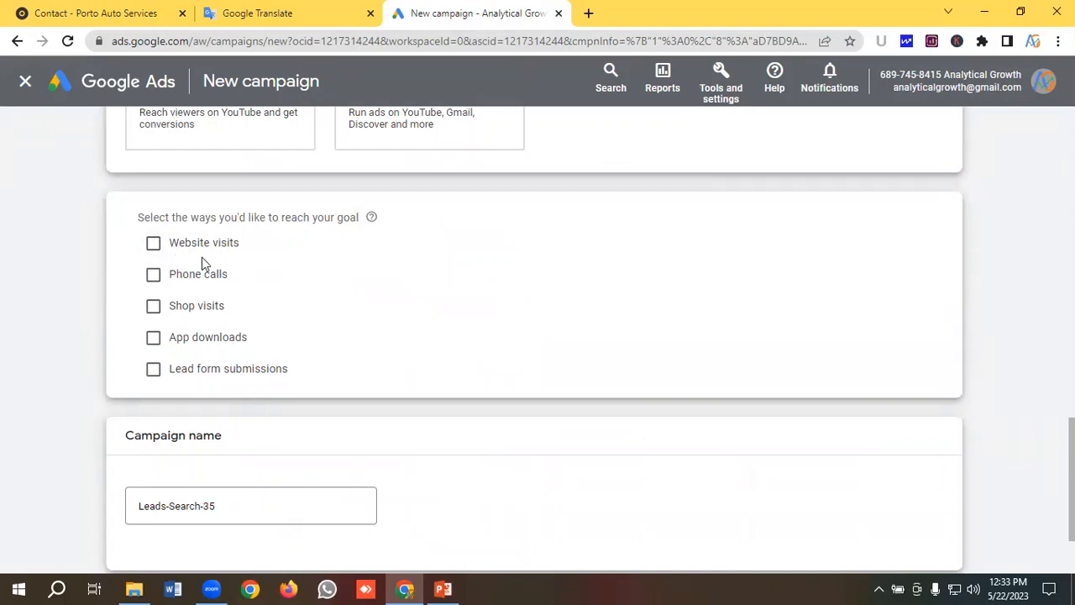
pyautogui.scroll(-1, 271, 271)
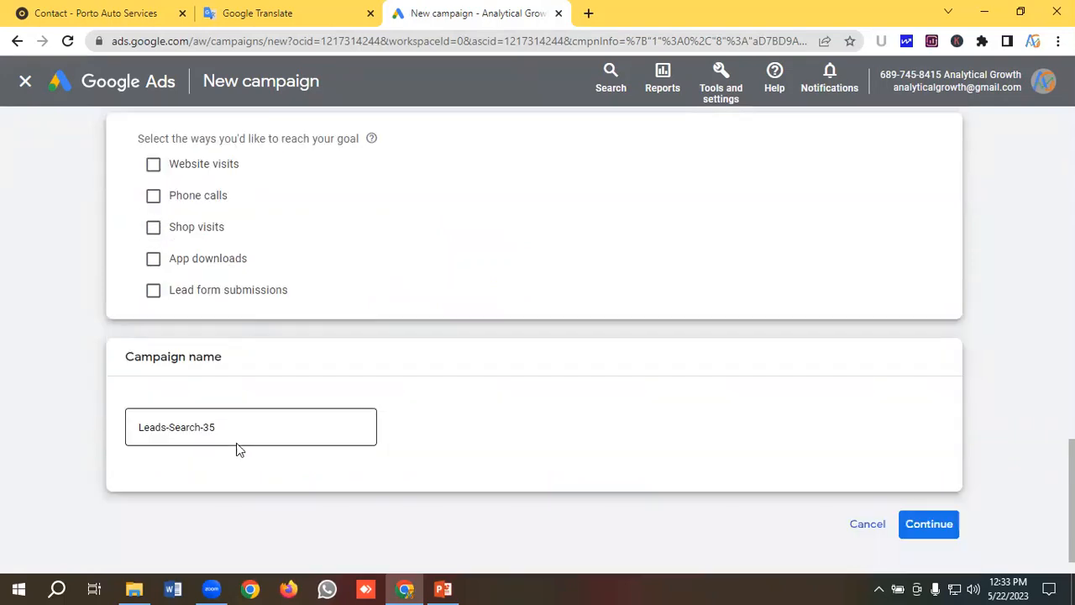
pyautogui.click(231, 424)
pyautogui.hotkey('ctrl', 'a')
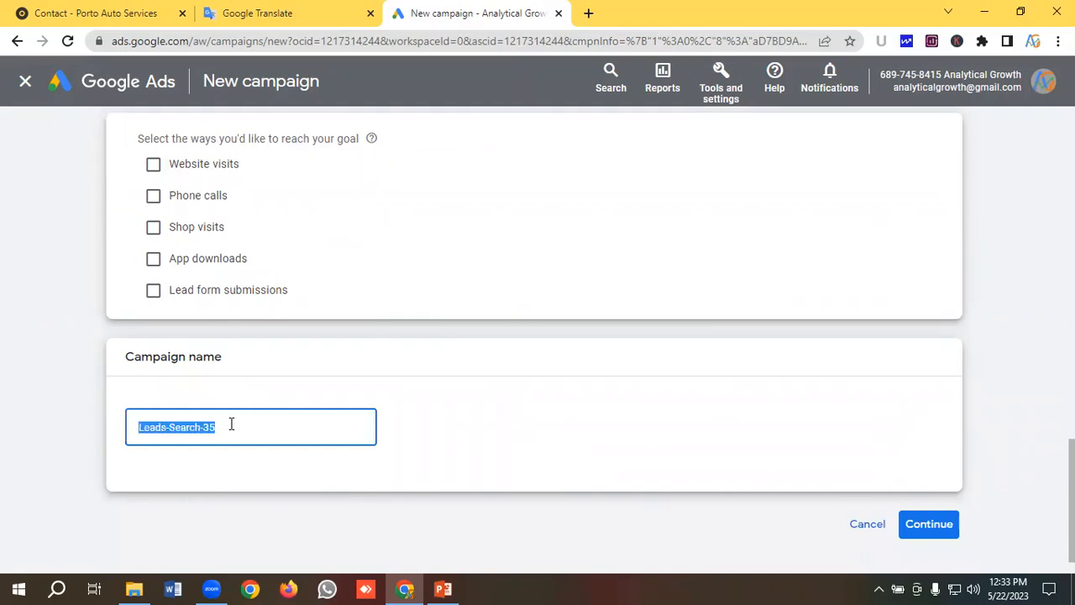
pyautogui.press('BackSpace')
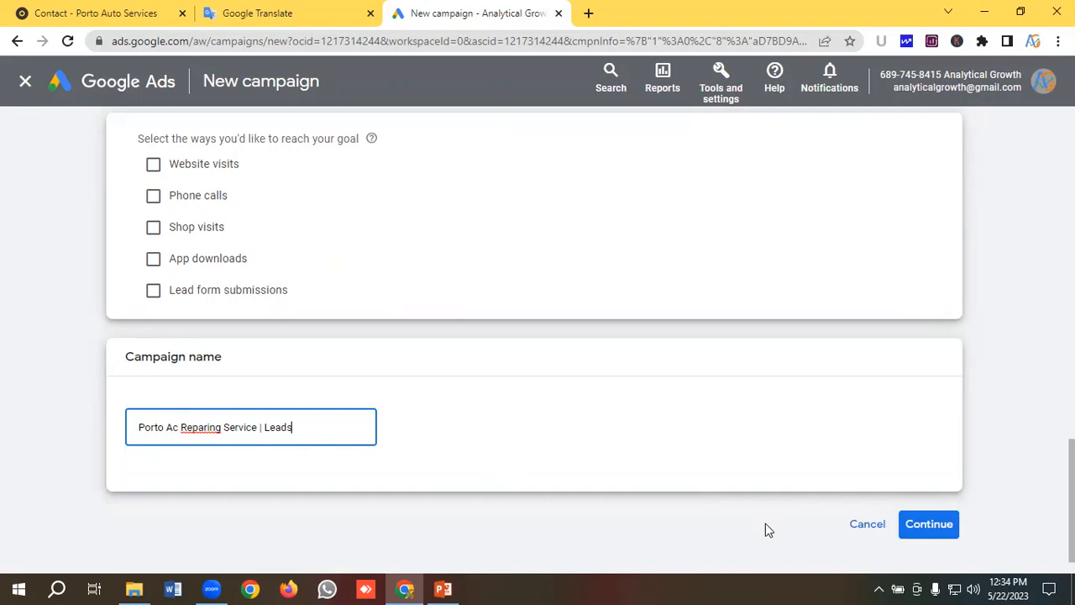
pyautogui.click(925, 527)
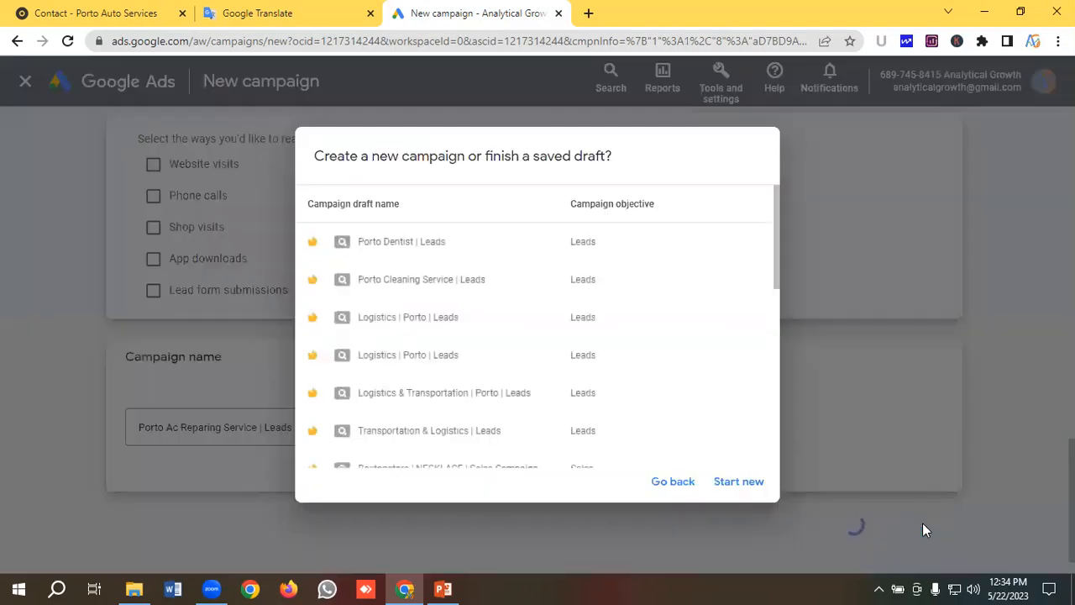
pyautogui.click(742, 486)
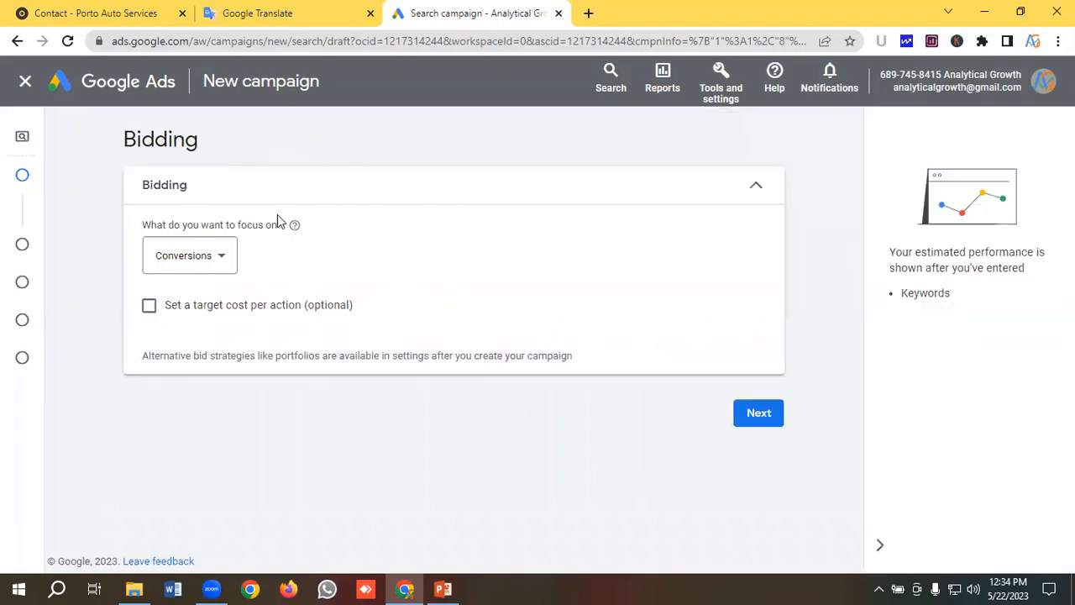
# Set the campaign's bidding focus to Clicks
pyautogui.click(193, 263)
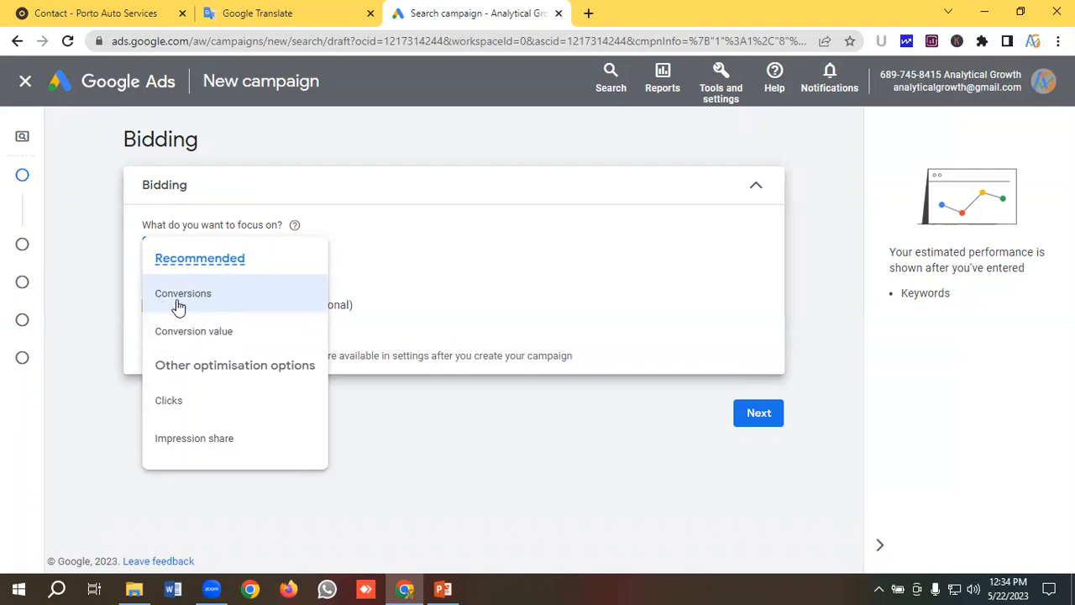
pyautogui.moveTo(233, 334)
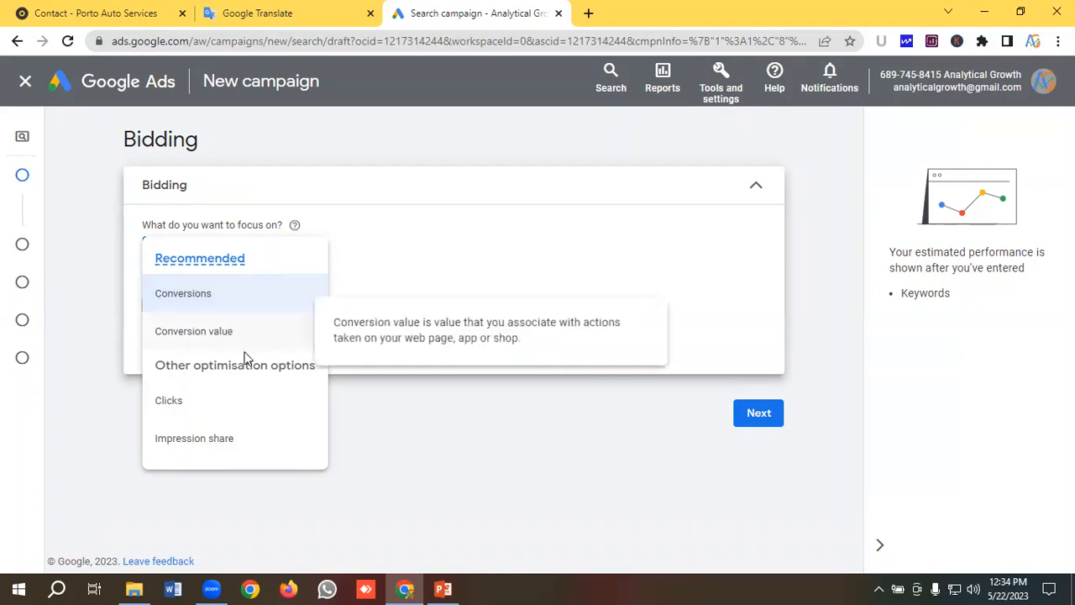
pyautogui.click(175, 405)
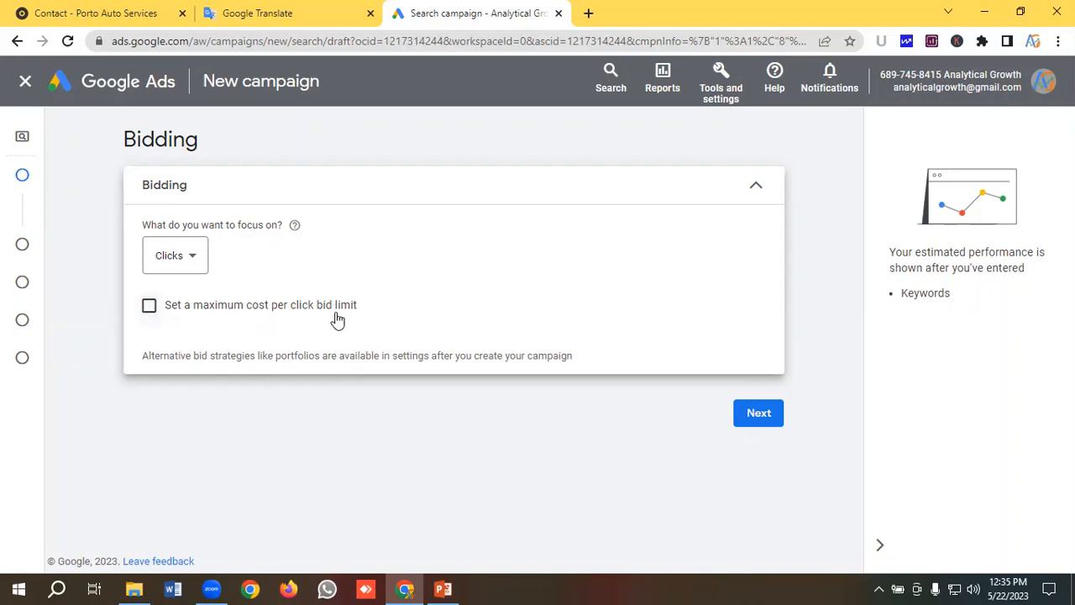
pyautogui.click(150, 306)
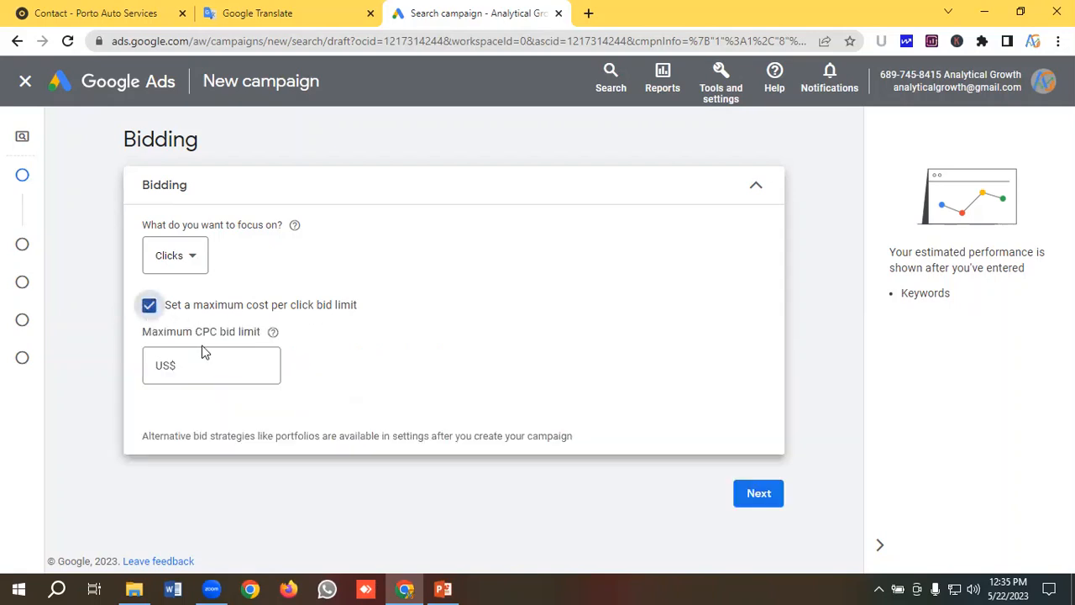
pyautogui.click(188, 361)
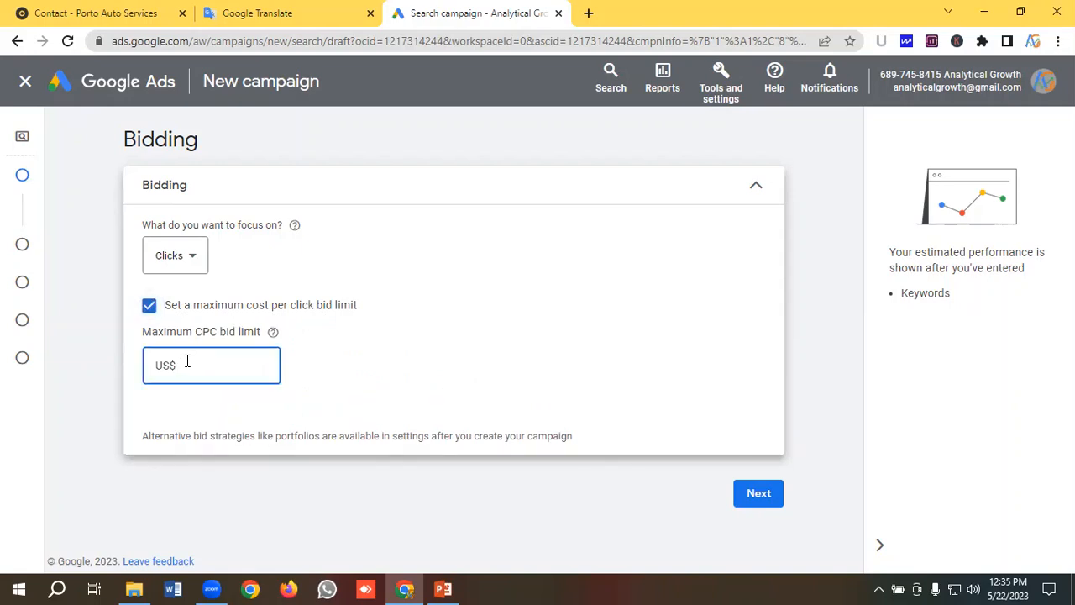
pyautogui.click(149, 306)
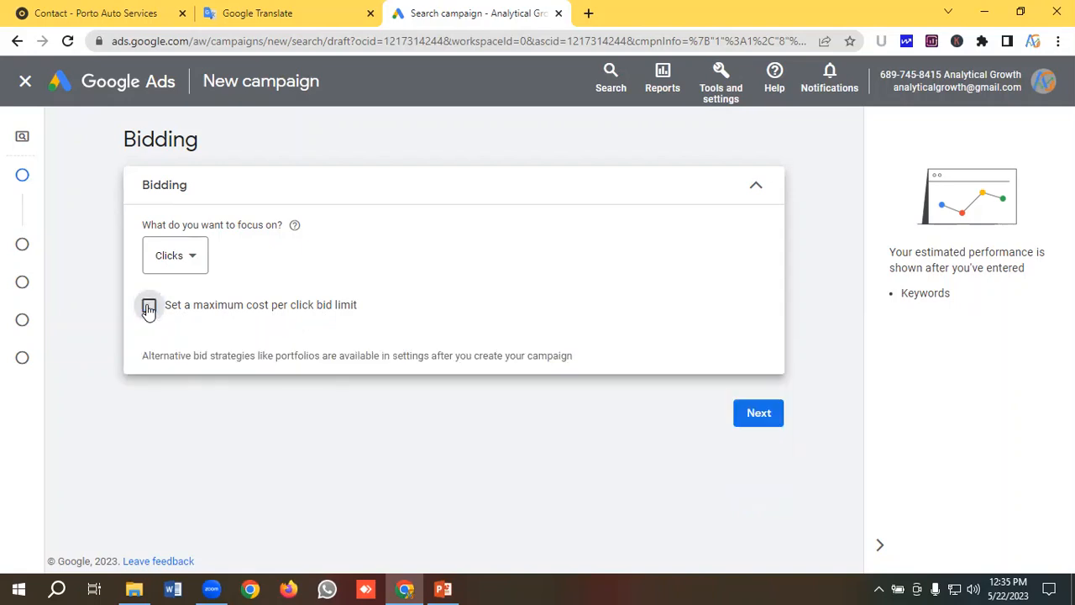
# Continue to the campaign settings, choose networks manually, and exclude Google search partners and the Google Display Network
pyautogui.click(758, 413)
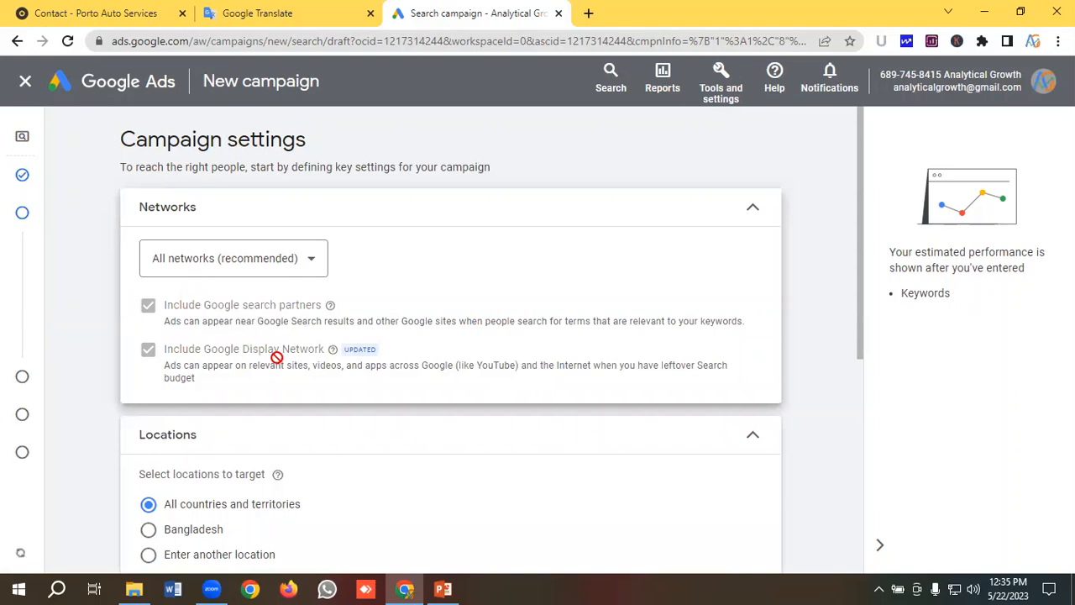
pyautogui.click(256, 271)
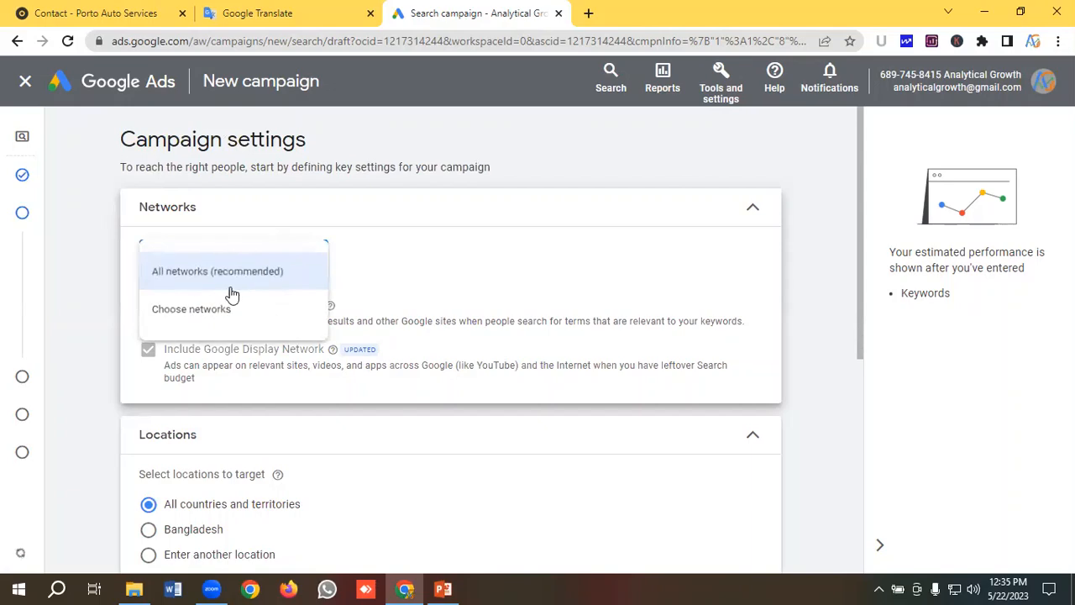
pyautogui.click(193, 311)
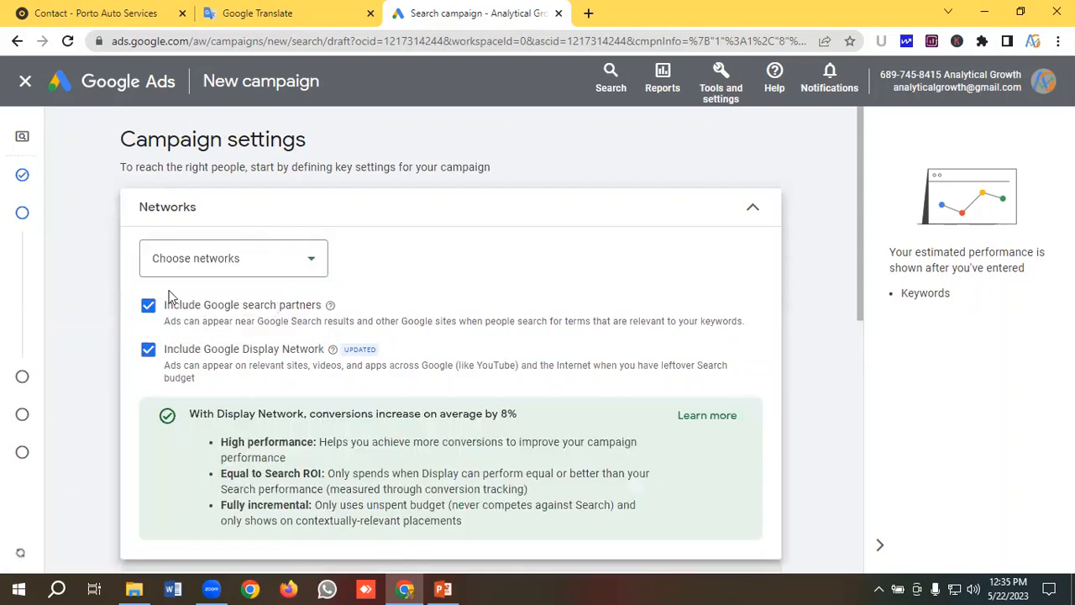
pyautogui.scroll(-1, 227, 305)
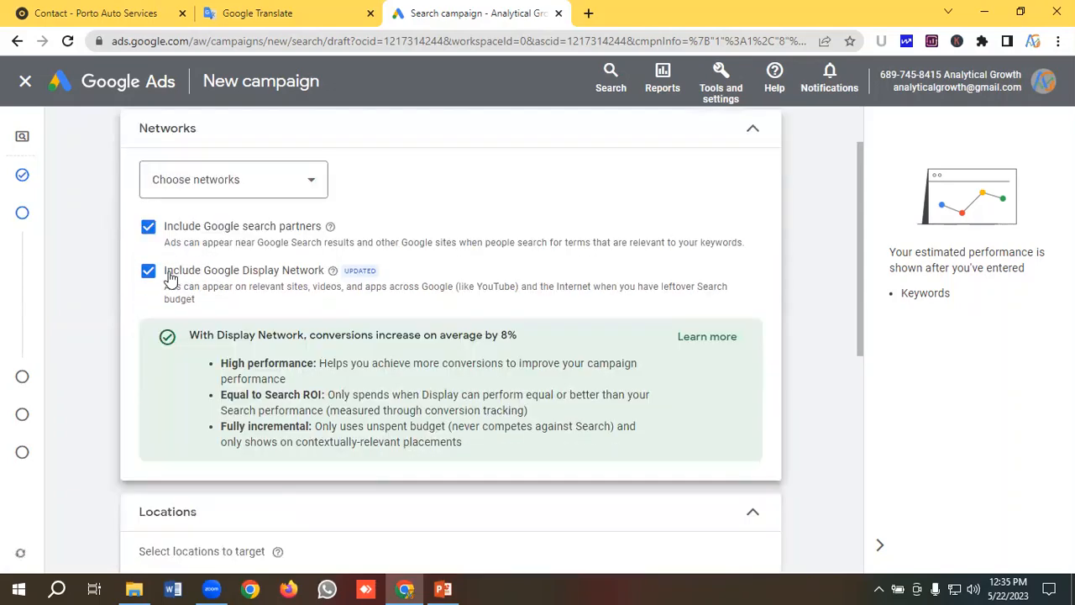
pyautogui.click(148, 227)
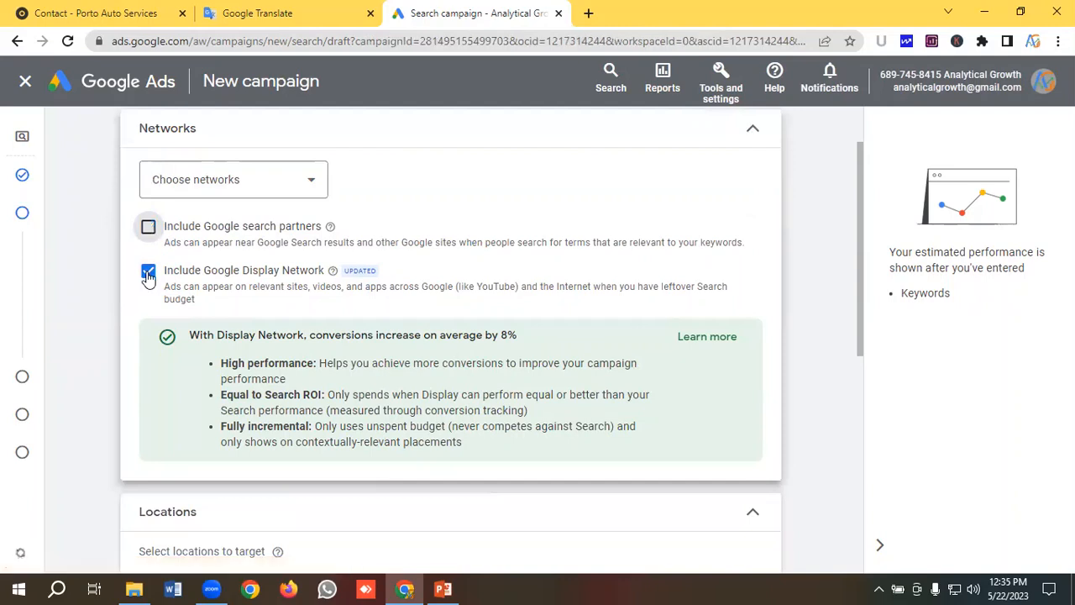
pyautogui.click(148, 271)
# Target the United States as the campaign's location instead of all countries and territories
pyautogui.scroll(-1, 238, 270)
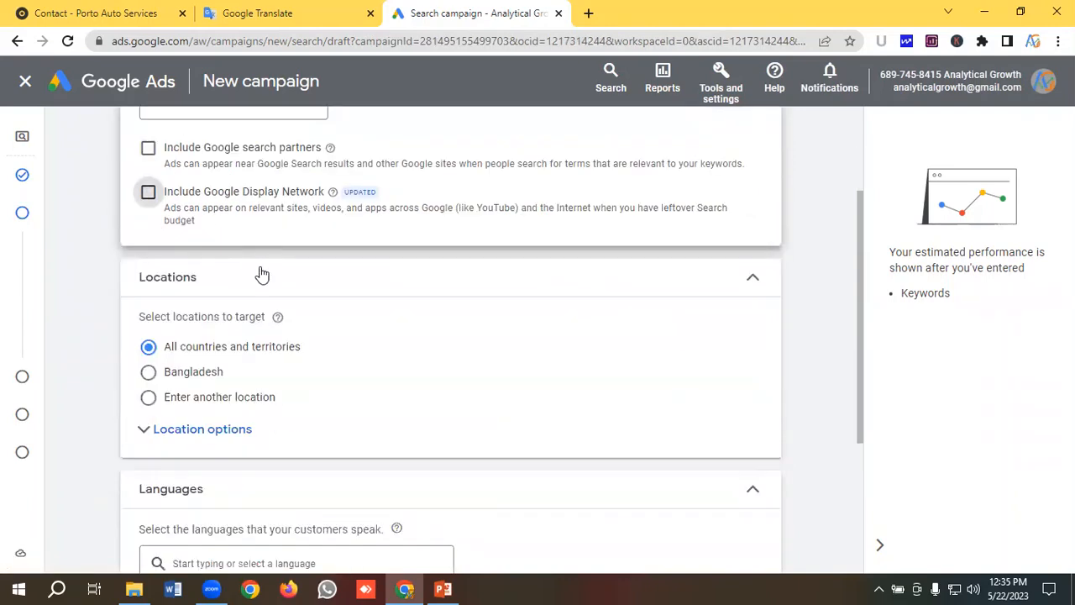
pyautogui.scroll(-1, 193, 301)
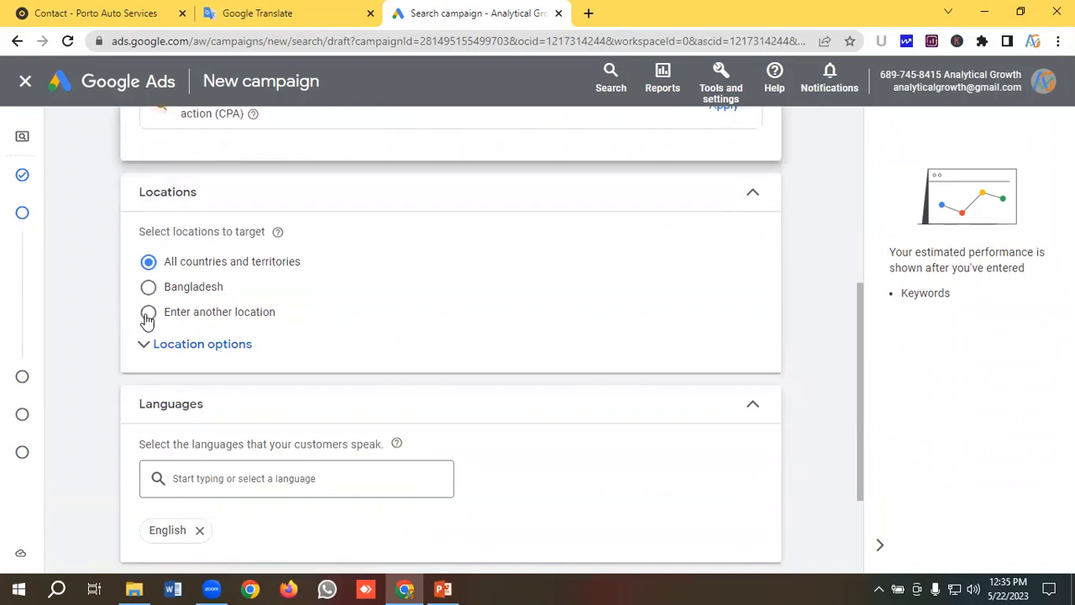
pyautogui.click(148, 316)
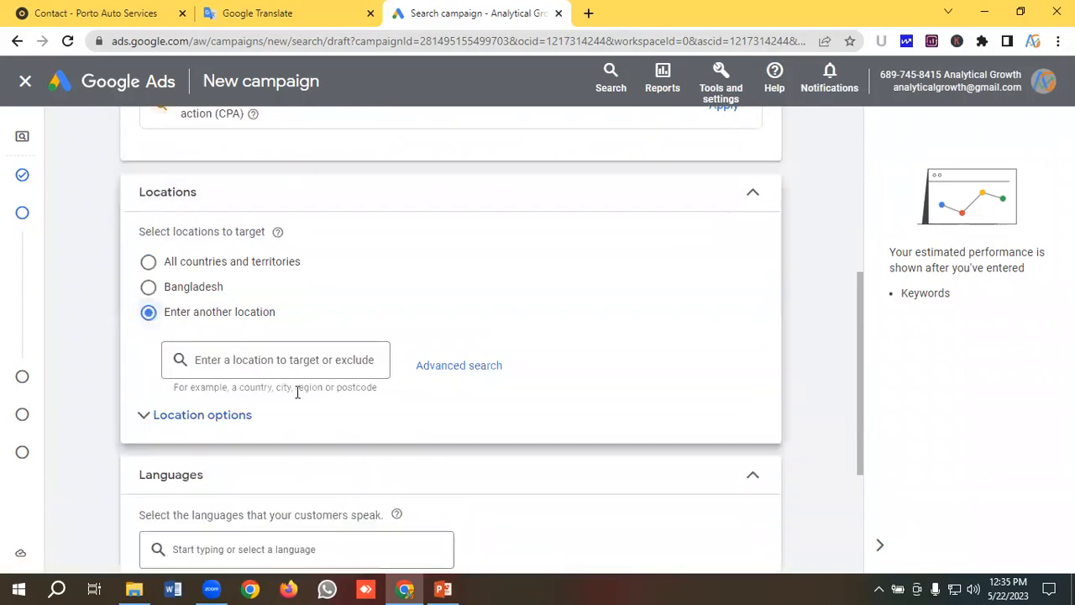
pyautogui.click(268, 361)
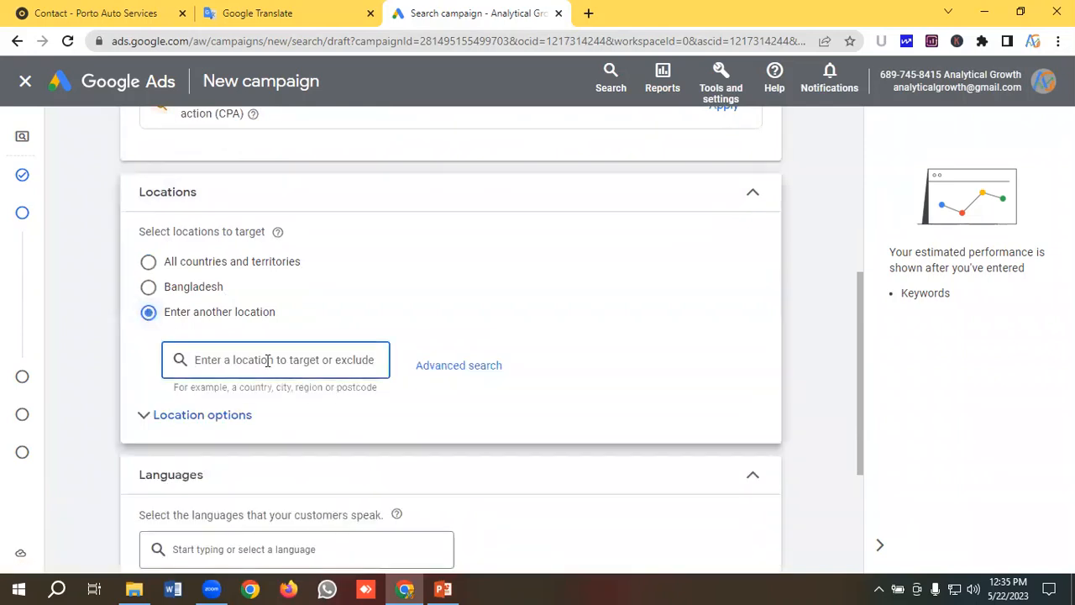
pyautogui.write('U')
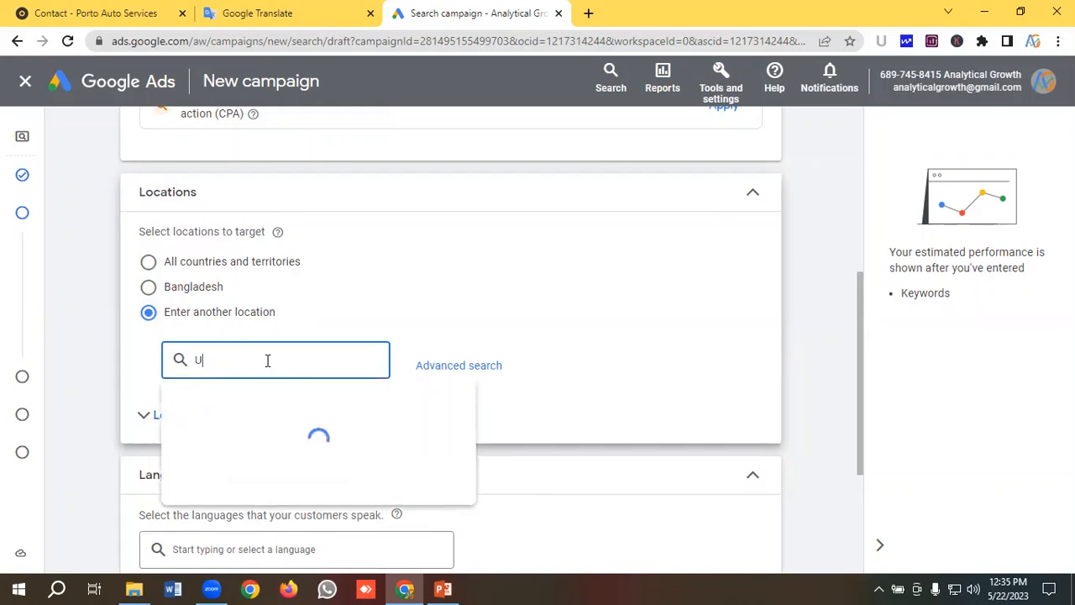
pyautogui.write('nite')
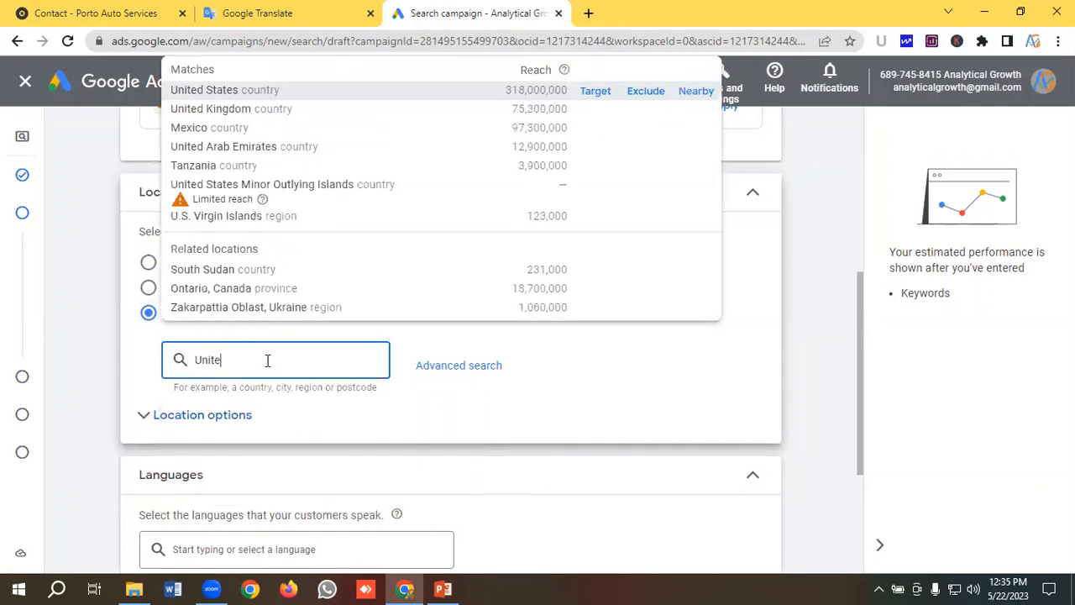
pyautogui.click(599, 91)
# Restrict the location options to Presence: People in or regularly in your targeted locations
pyautogui.scroll(-1, 324, 328)
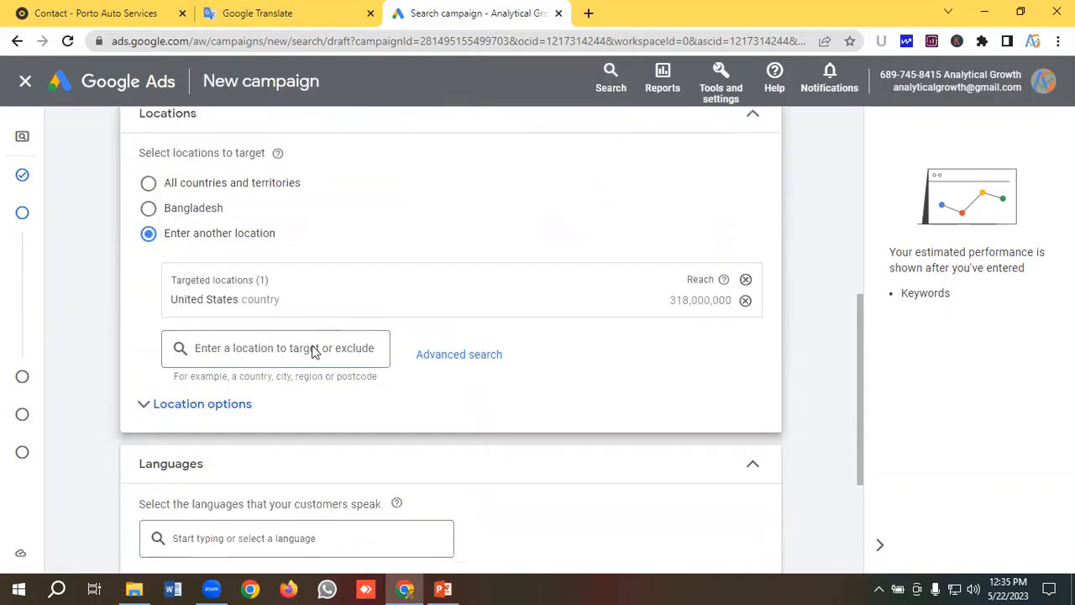
pyautogui.click(193, 407)
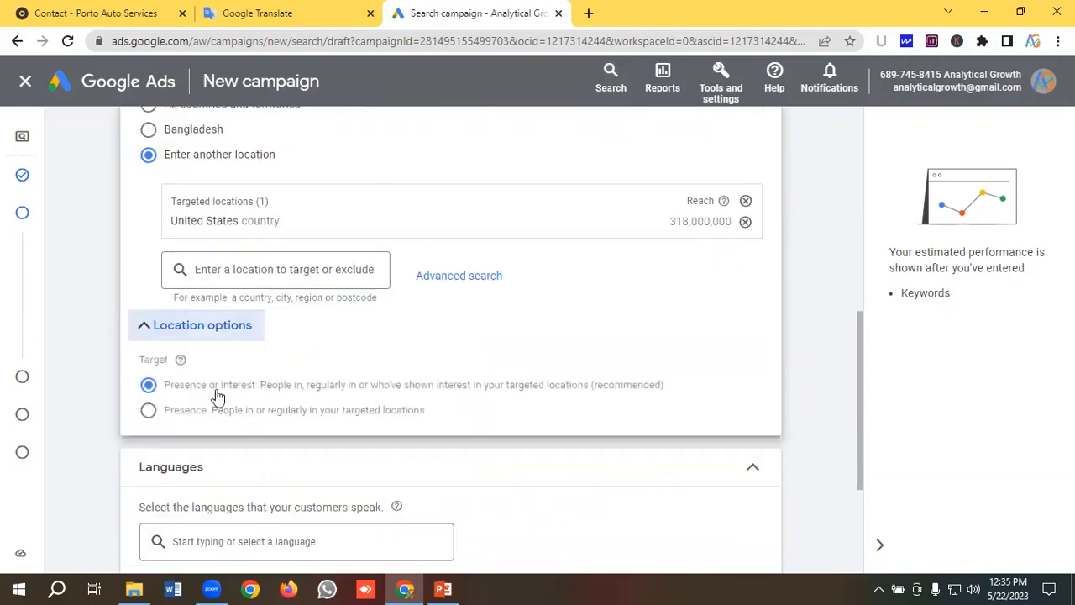
pyautogui.click(149, 412)
# Review the language setting and examine the audience segment browsing categories, then collapse the audience segments section
pyautogui.scroll(-2, 307, 380)
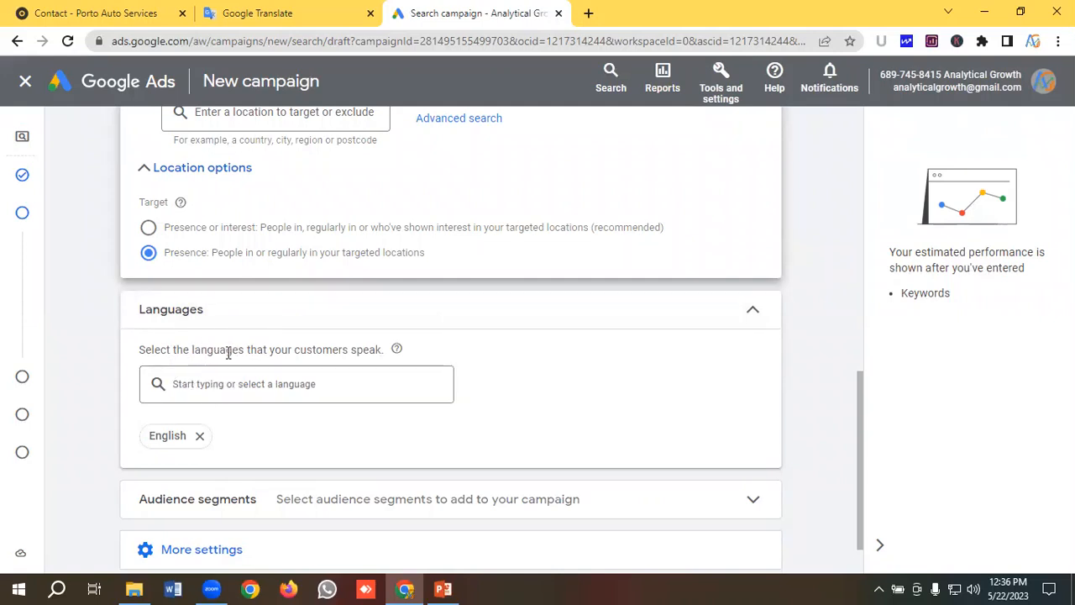
pyautogui.scroll(-1, 244, 361)
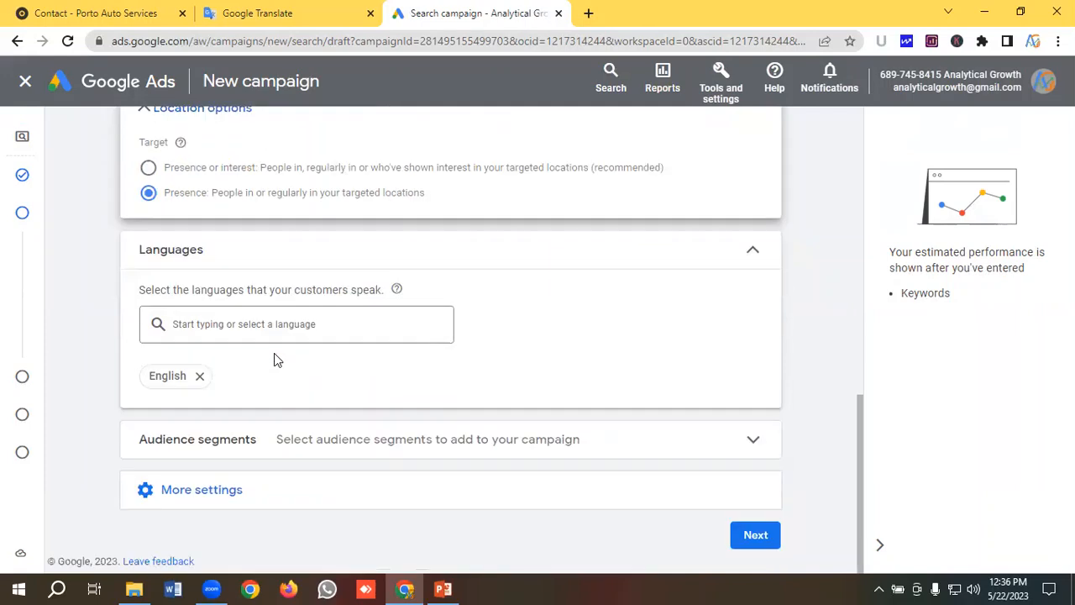
pyautogui.click(211, 447)
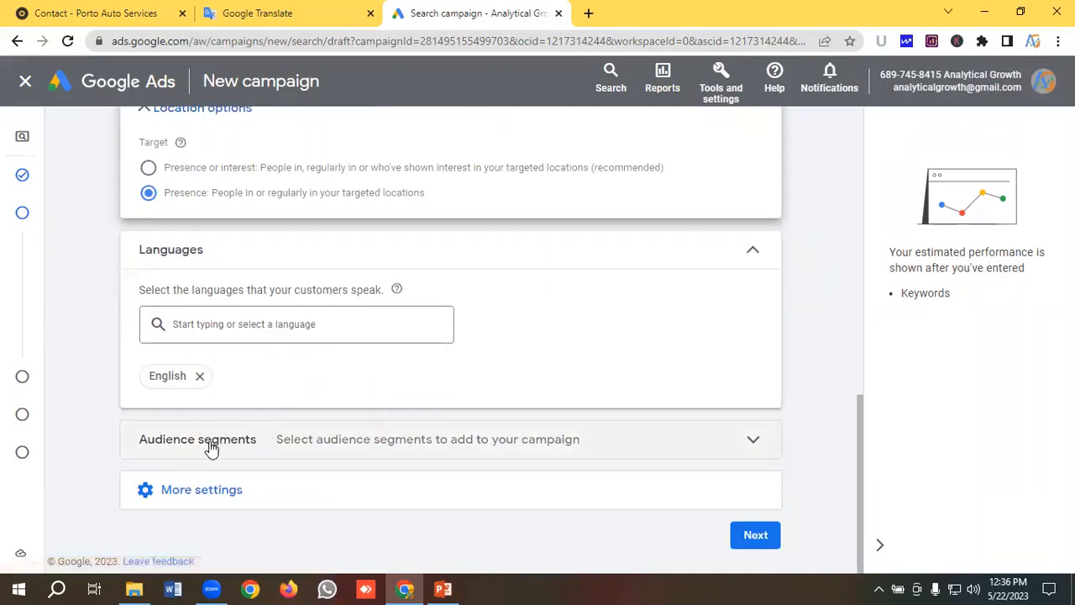
pyautogui.scroll(-1, 232, 447)
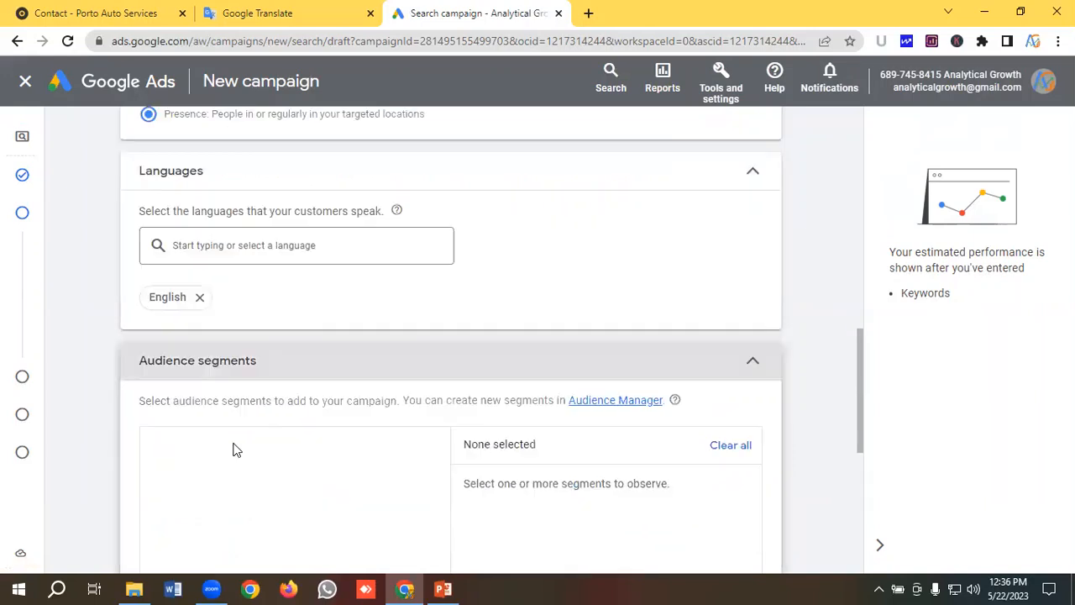
pyautogui.scroll(-1, 238, 436)
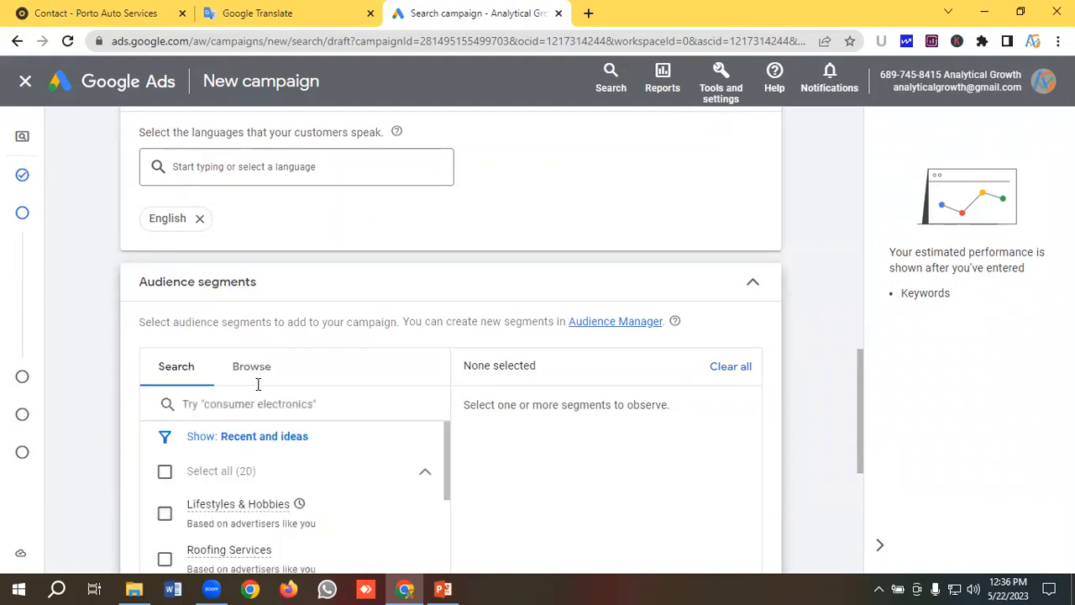
pyautogui.click(253, 369)
pyautogui.scroll(-1, 255, 375)
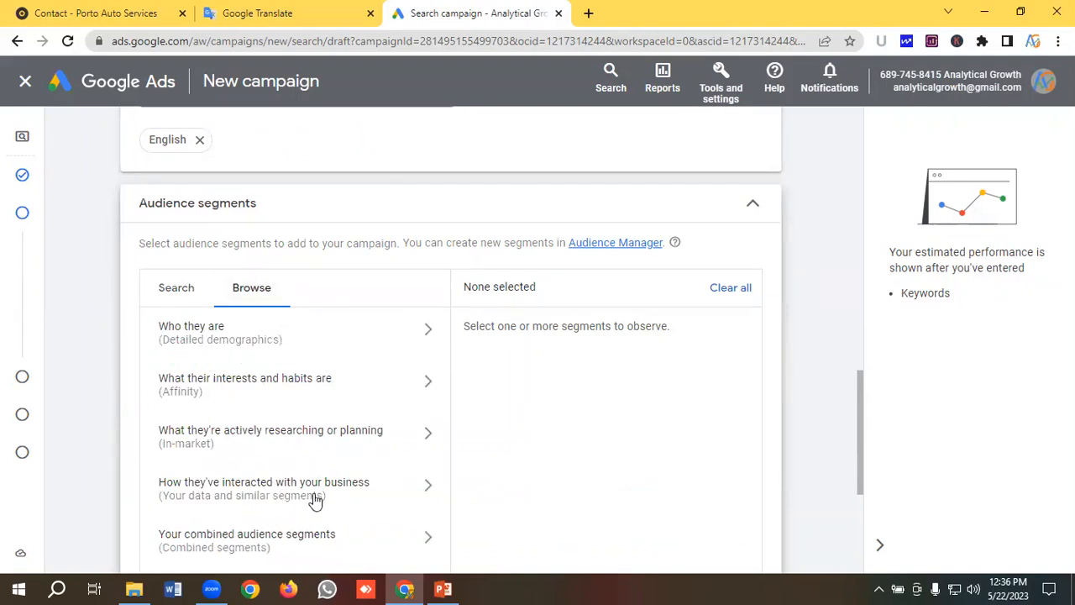
pyautogui.scroll(-1, 293, 442)
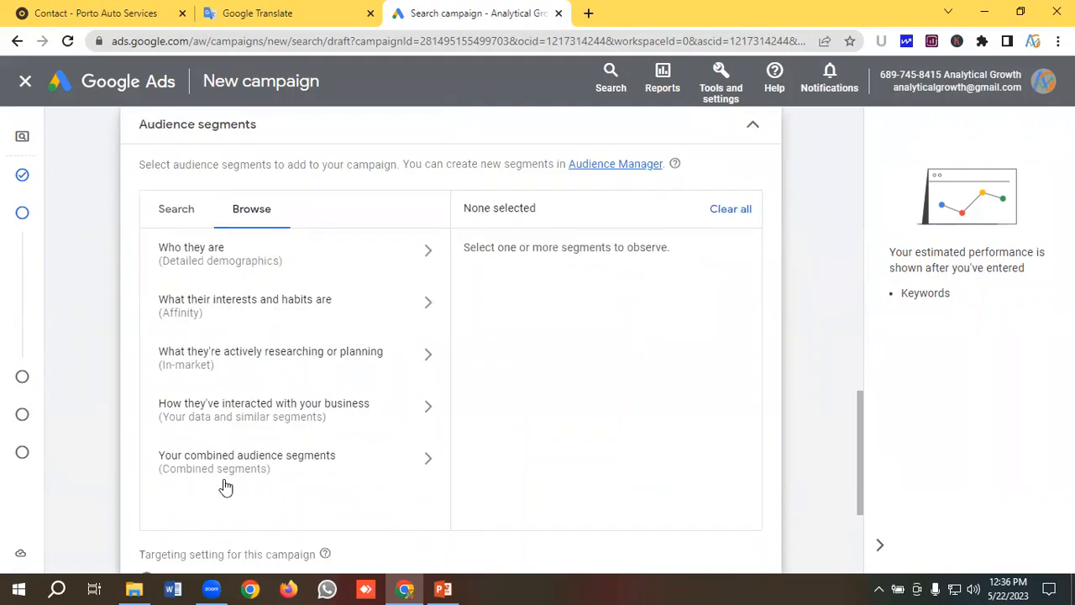
pyautogui.scroll(1, 267, 485)
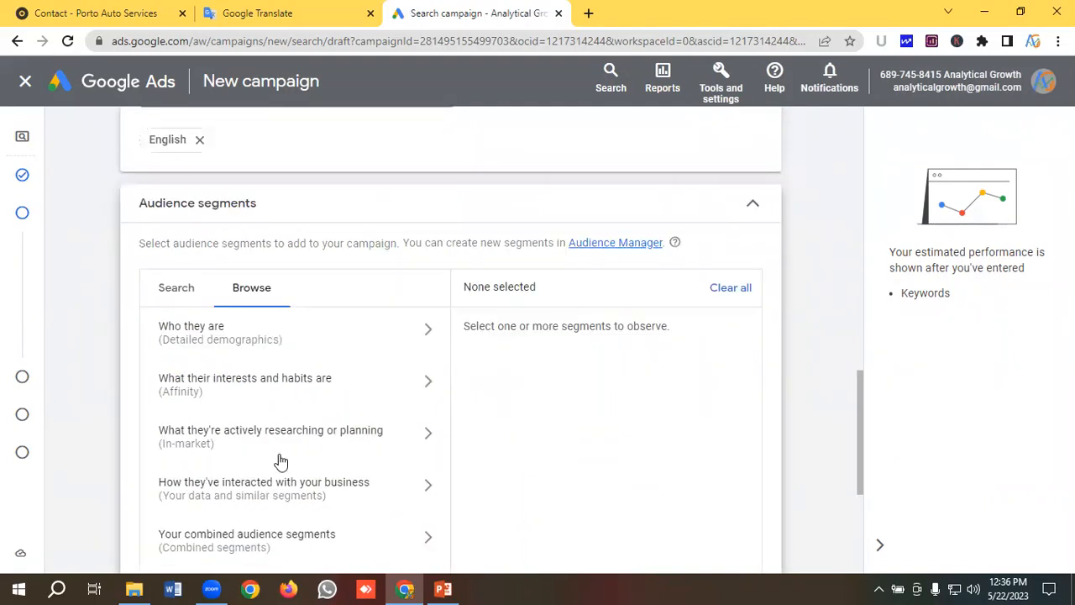
pyautogui.scroll(1, 280, 463)
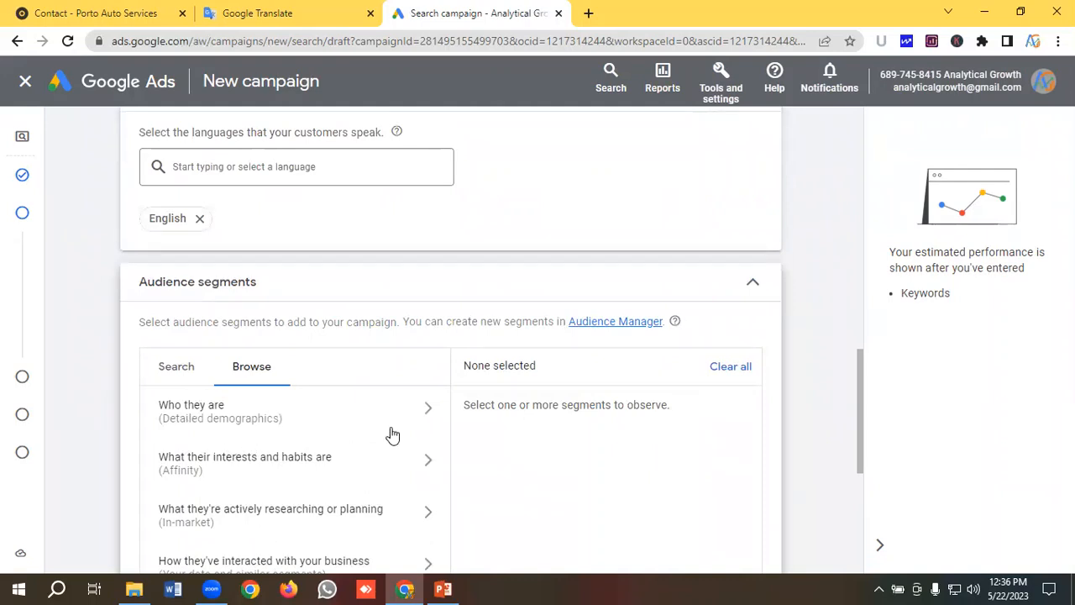
pyautogui.click(803, 317)
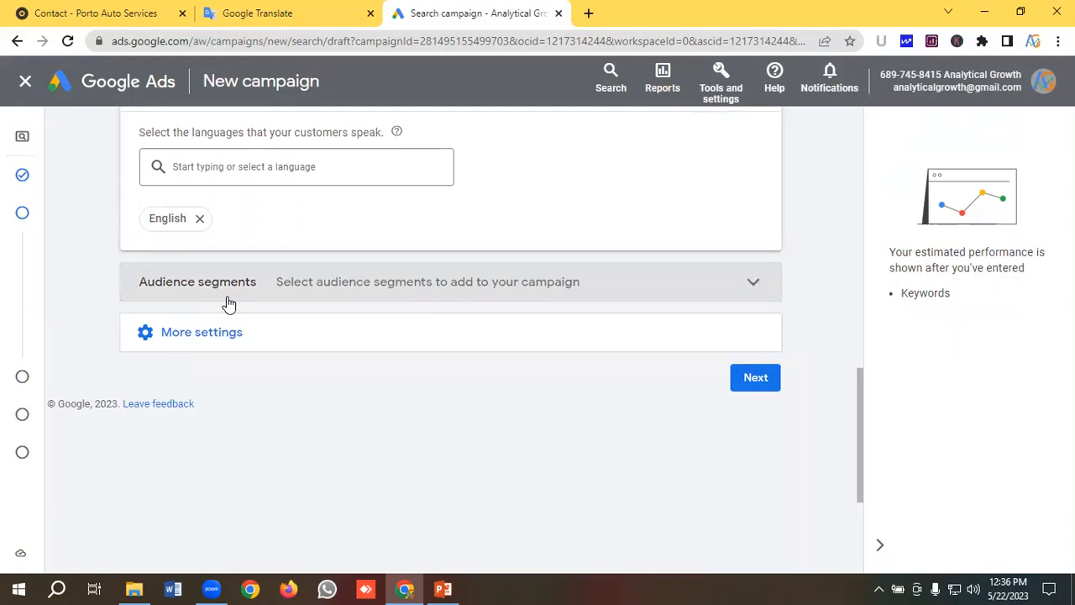
# Expand the additional campaign settings and set the ad schedule's days to Mondays - Fridays
pyautogui.click(207, 346)
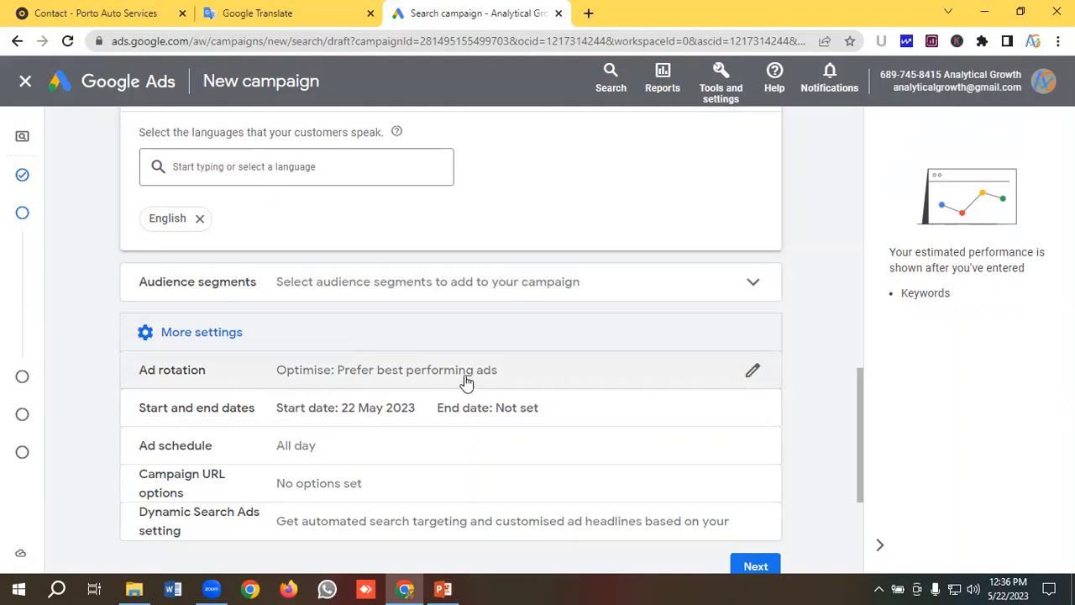
pyautogui.scroll(-1, 170, 363)
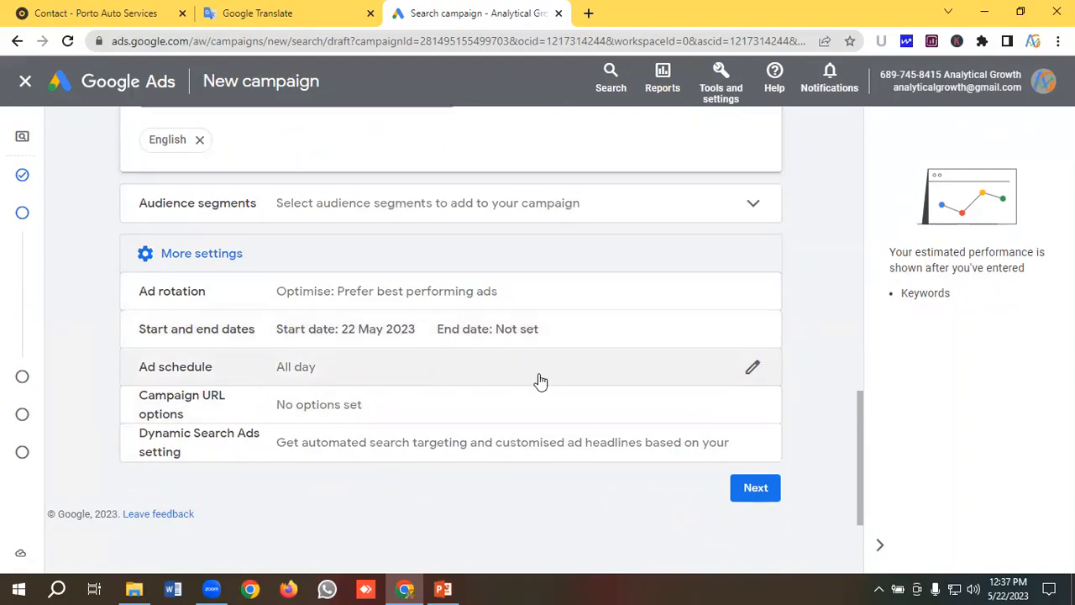
pyautogui.click(754, 367)
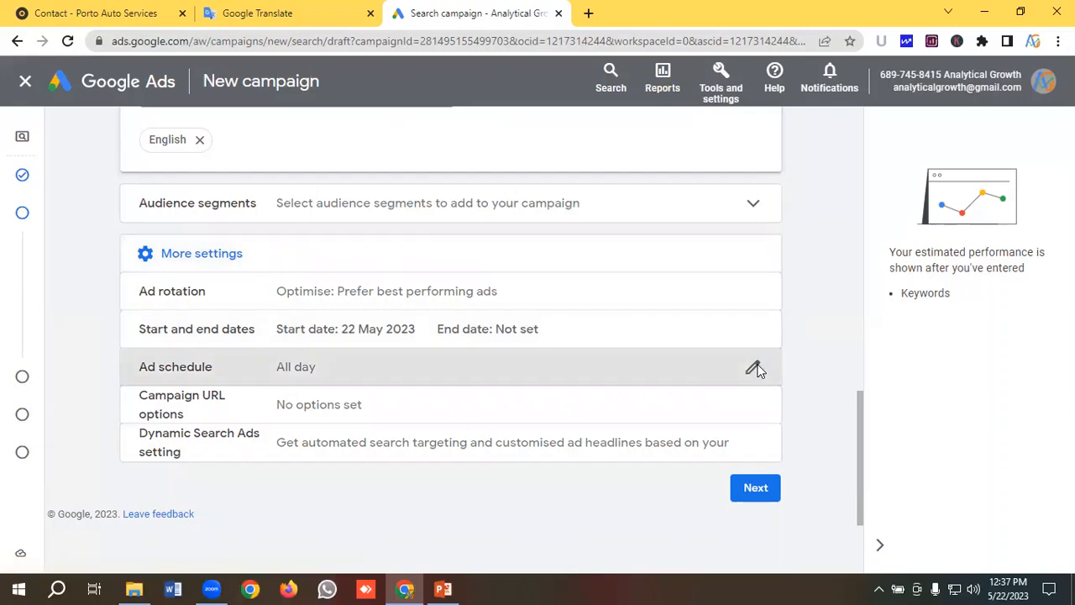
pyautogui.click(203, 304)
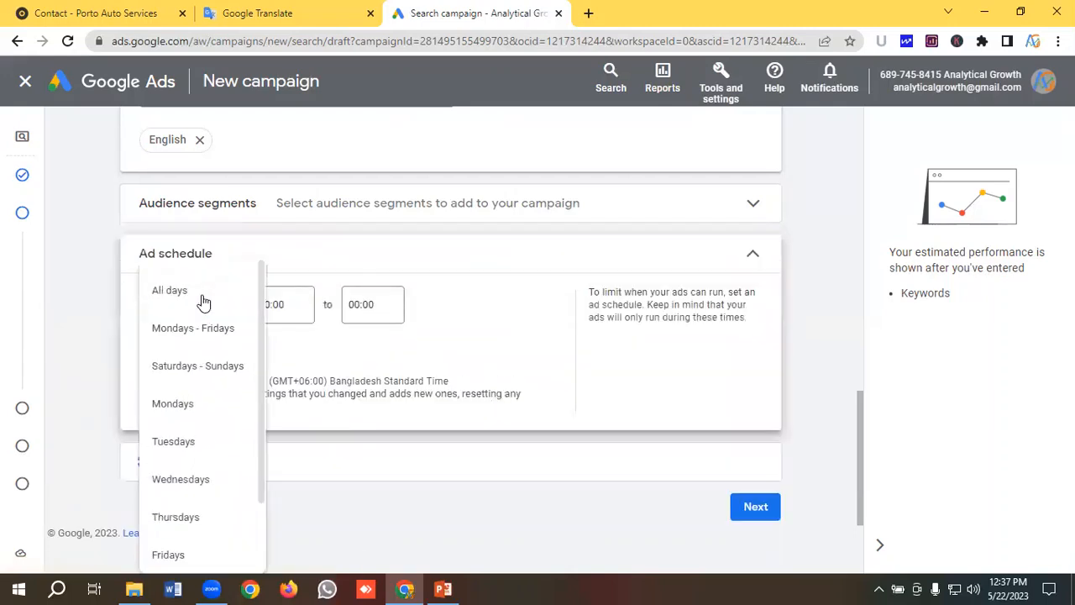
pyautogui.click(200, 329)
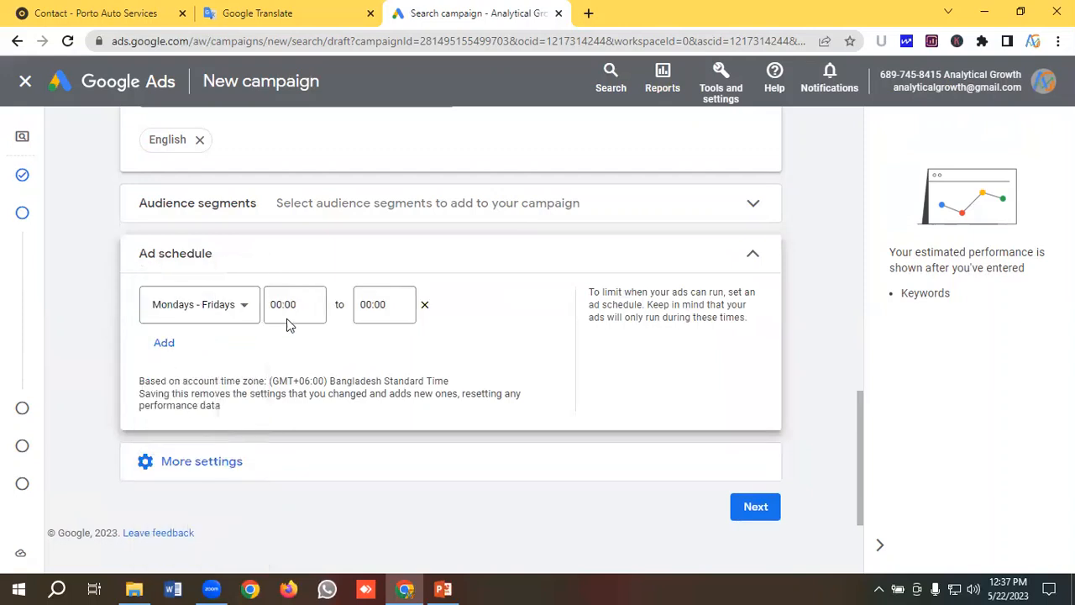
# Set the start time of the Mondays - Fridays ad schedule to 09:00
pyautogui.click(286, 304)
pyautogui.scroll(-8, 307, 413)
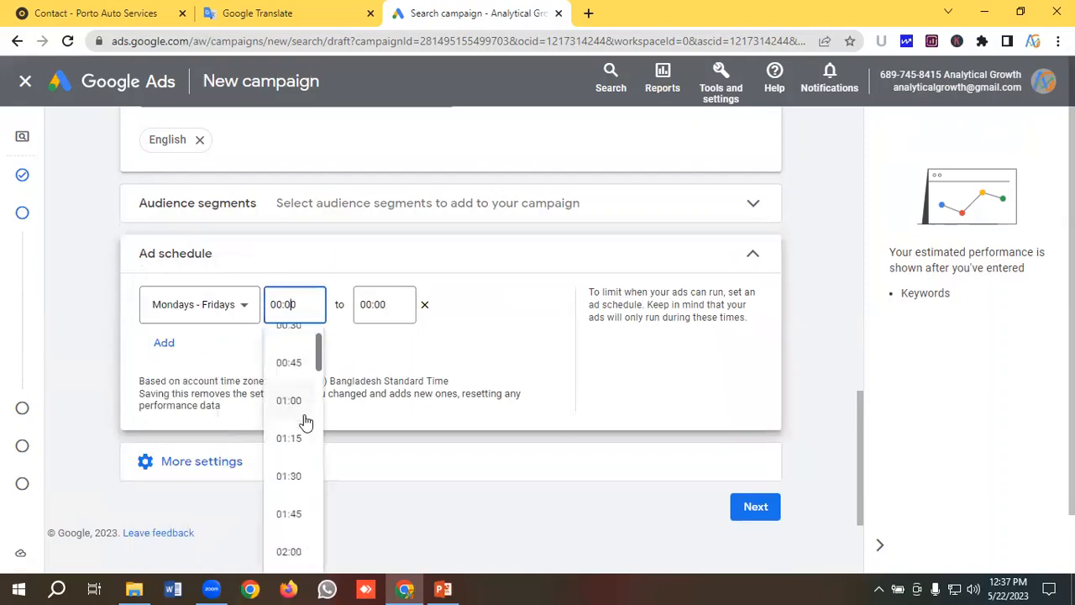
pyautogui.scroll(-6, 308, 422)
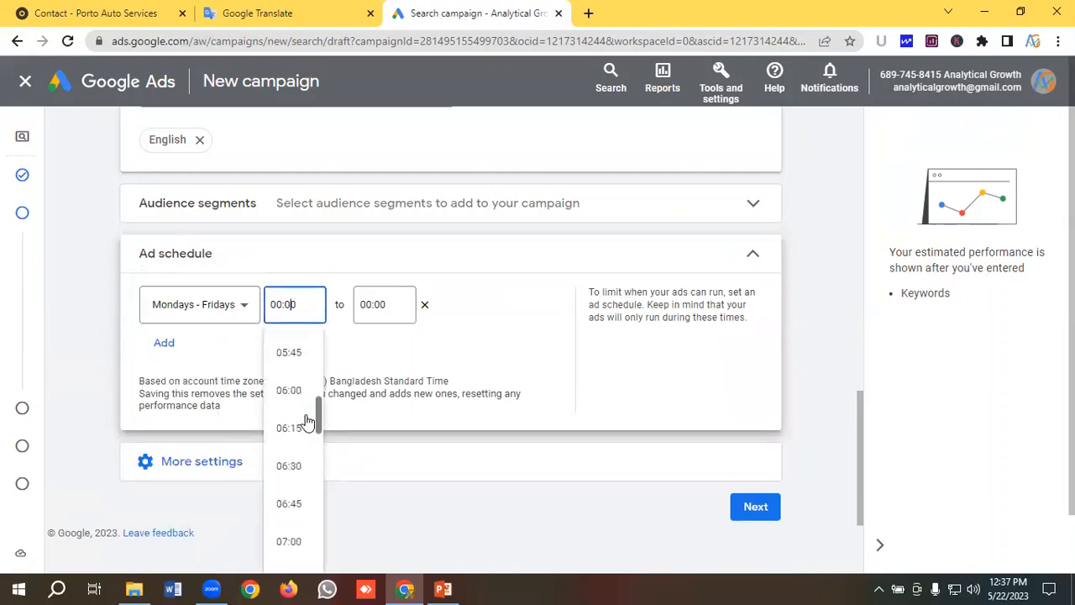
pyautogui.scroll(-1, 307, 423)
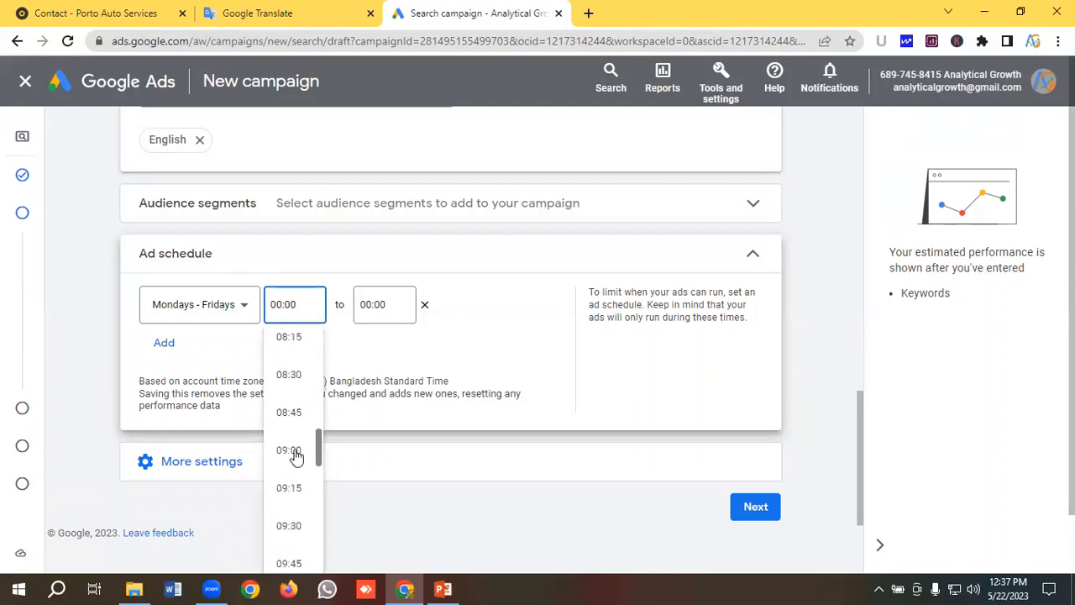
pyautogui.click(289, 456)
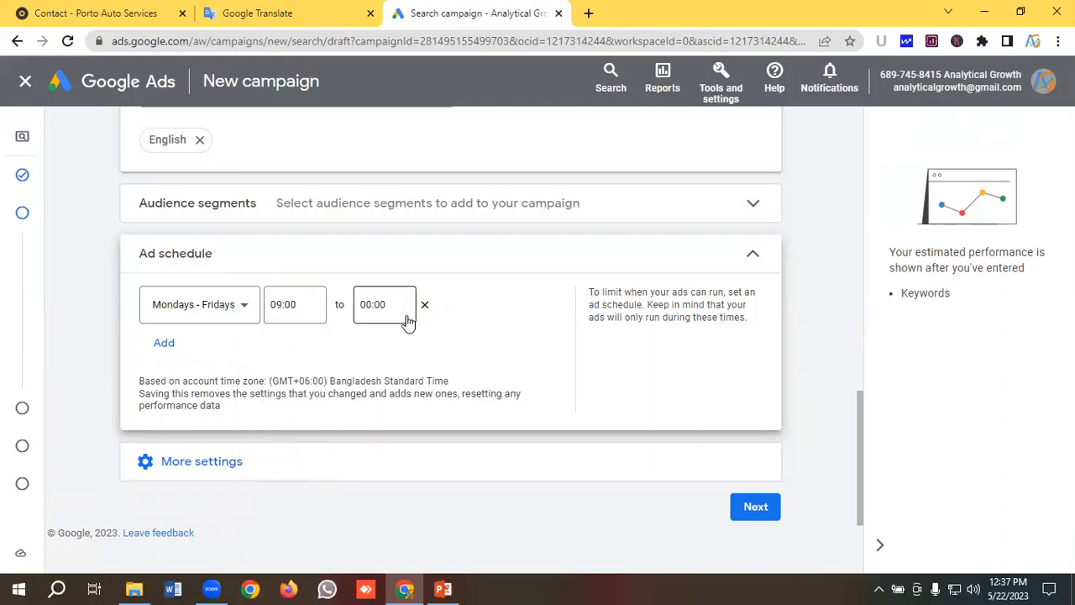
# Set the end time of the Mondays - Fridays ad schedule to 18:00
pyautogui.click(407, 319)
pyautogui.scroll(-2, 378, 429)
pyautogui.scroll(-12, 378, 430)
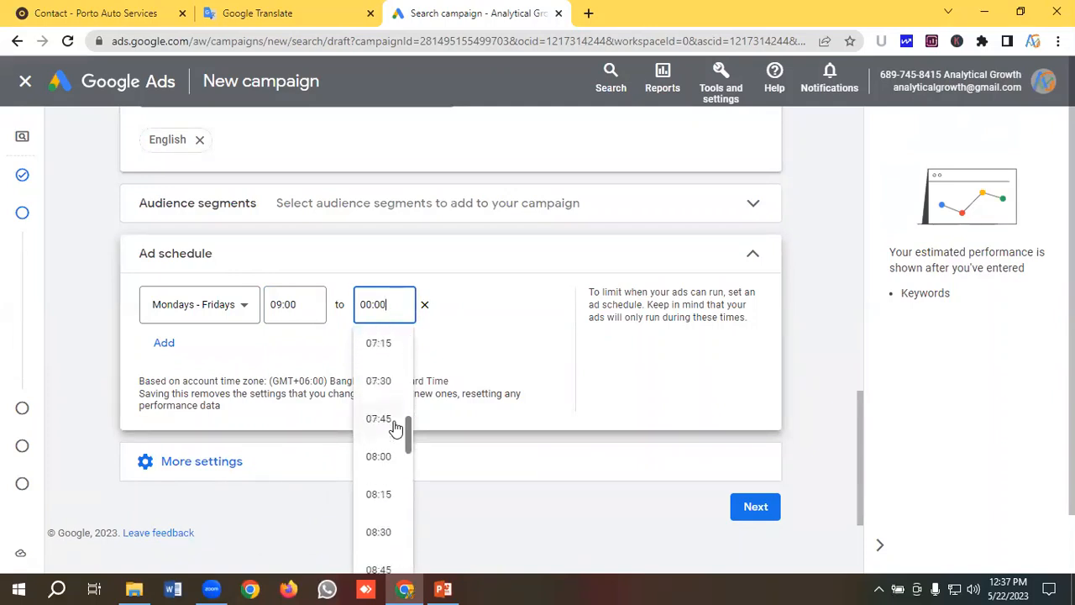
pyautogui.scroll(-6, 395, 429)
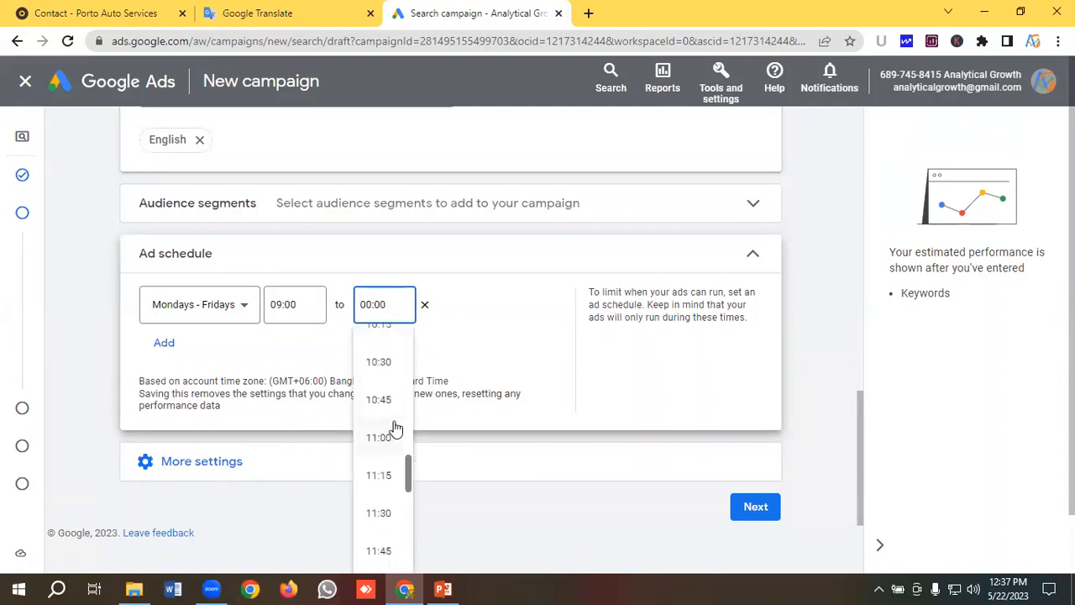
pyautogui.scroll(-6, 395, 429)
pyautogui.scroll(-8, 396, 429)
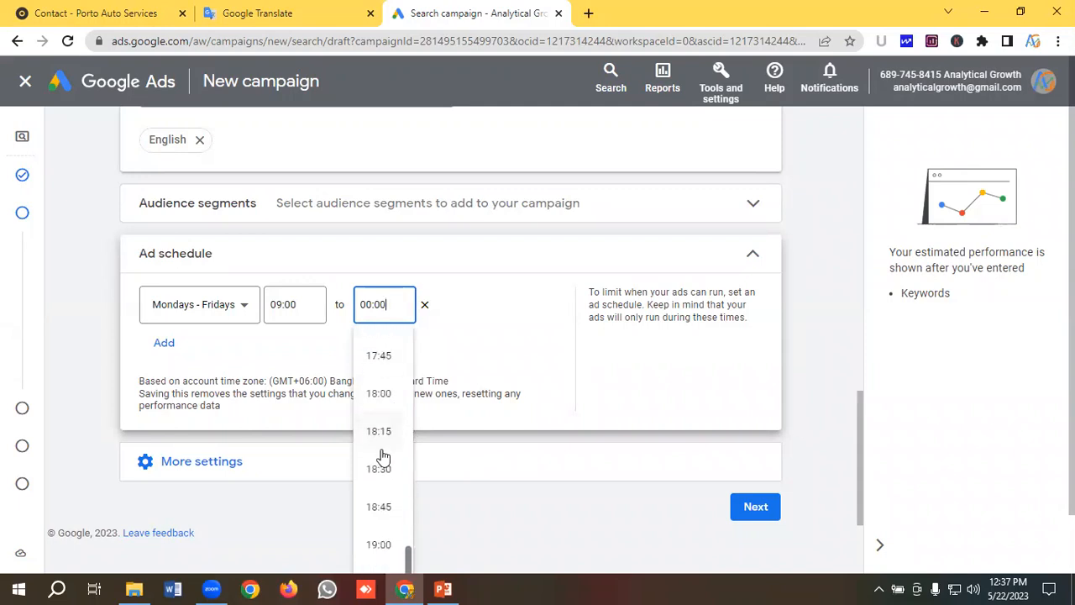
pyautogui.click(379, 393)
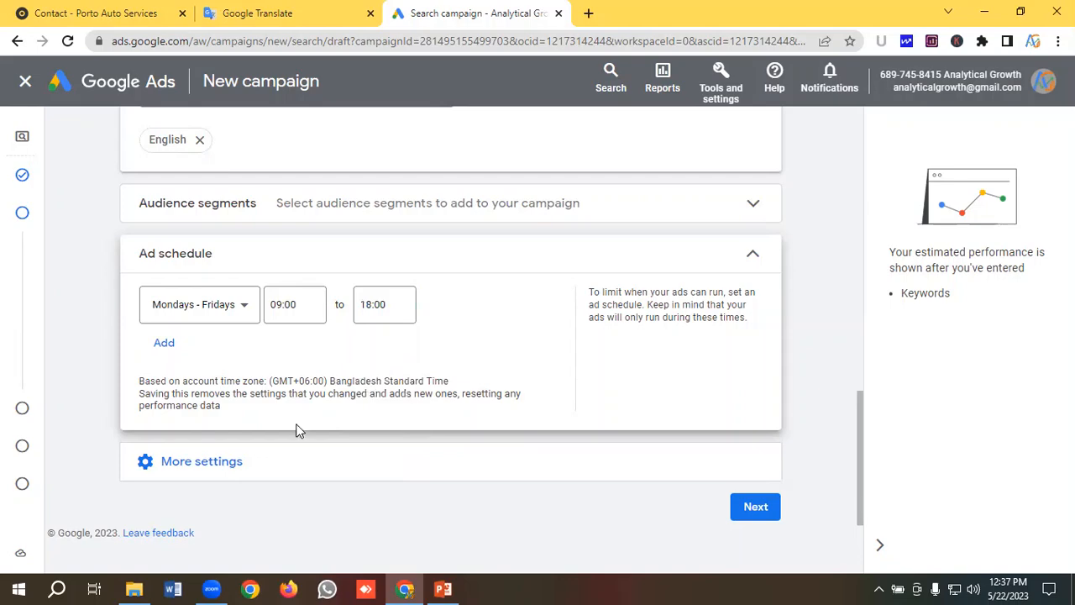
# Check the remaining additional campaign settings and continue to the Keywords and ads page
pyautogui.click(210, 462)
pyautogui.scroll(-1, 184, 458)
pyautogui.scroll(-1, 268, 458)
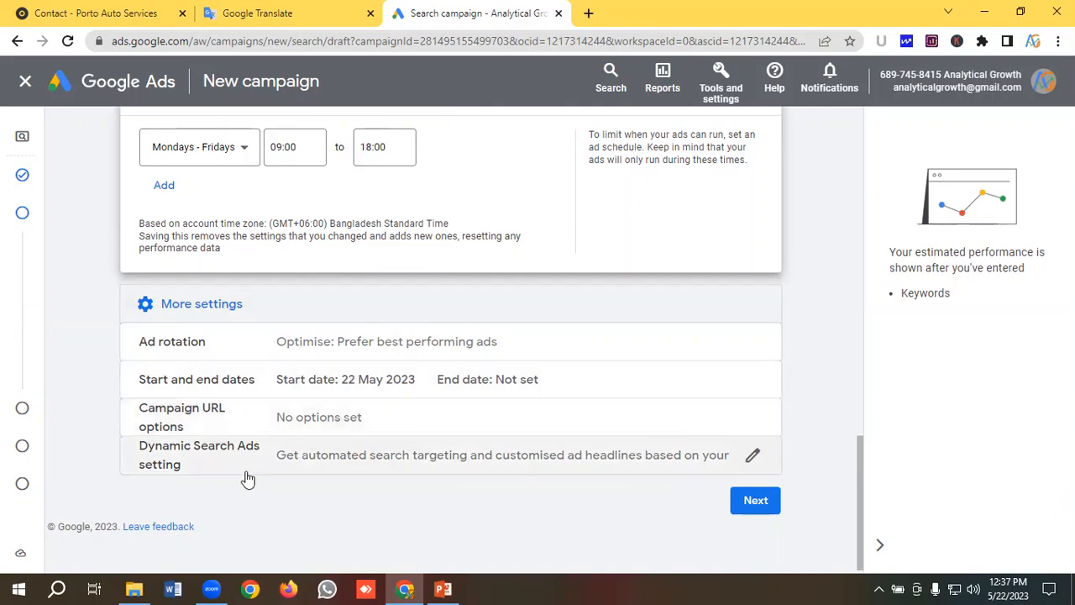
pyautogui.click(753, 502)
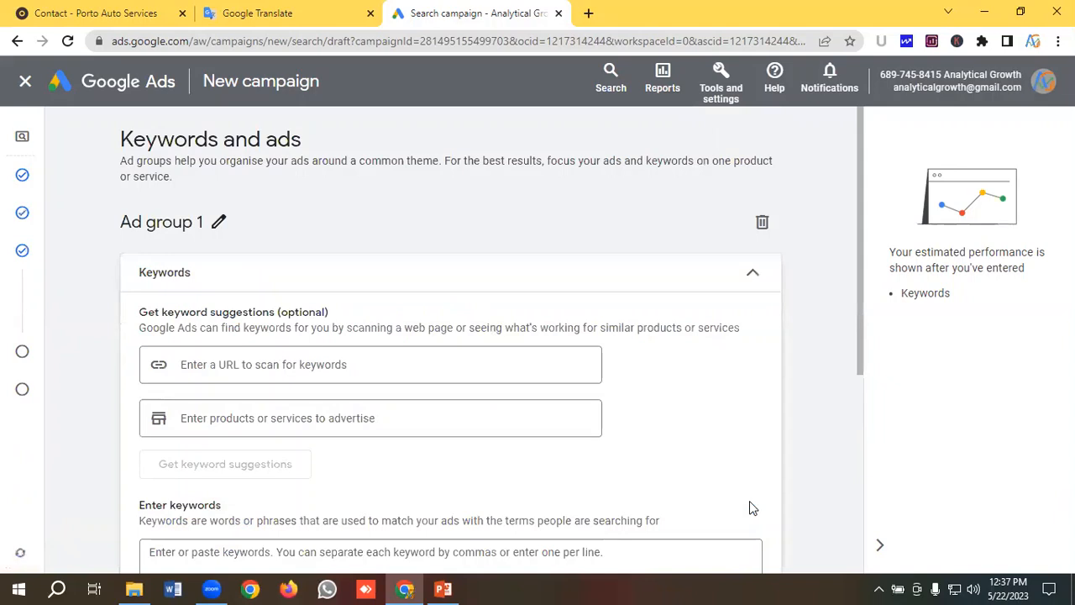
# Copy the ad group name "Ac Repairing Services" from the notes in Google Translate and return to the Google Ads campaign
pyautogui.click(219, 222)
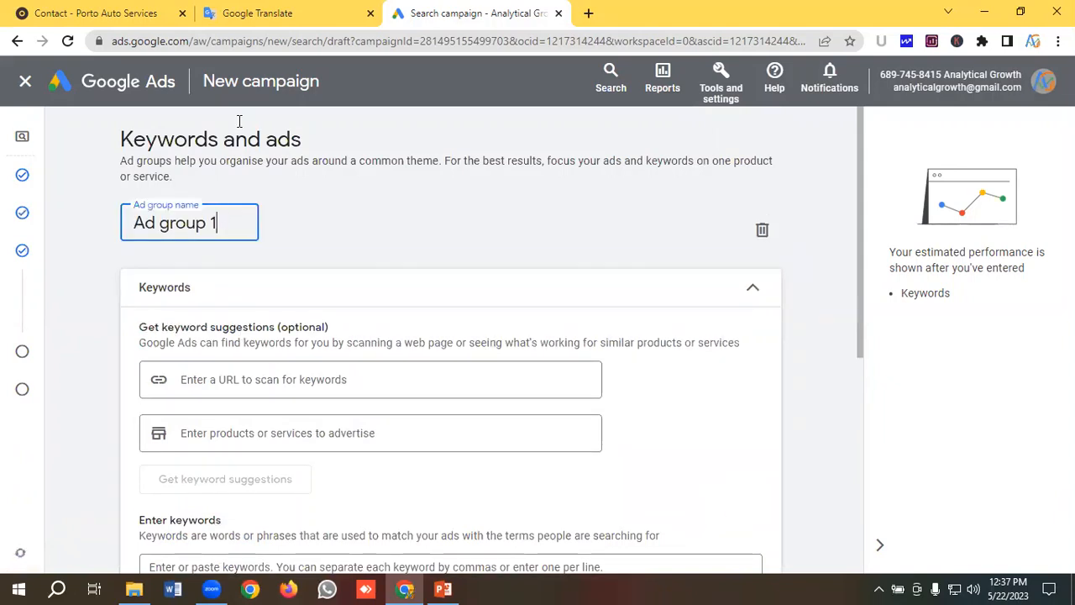
pyautogui.click(252, 10)
pyautogui.moveTo(267, 224); pyautogui.dragTo(124, 225)
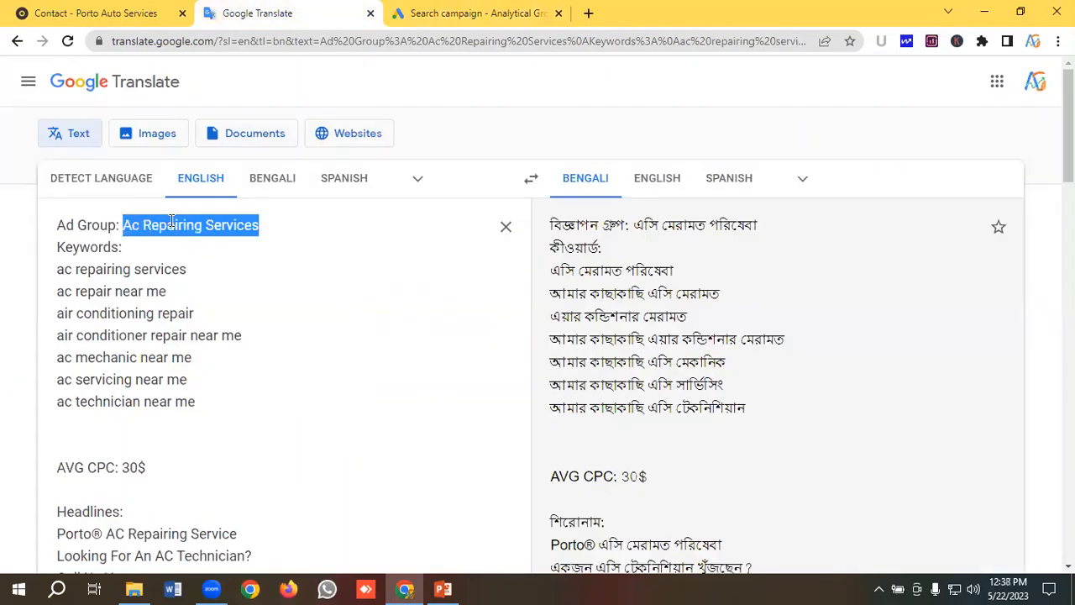
pyautogui.rightClick(172, 220)
pyautogui.click(206, 278)
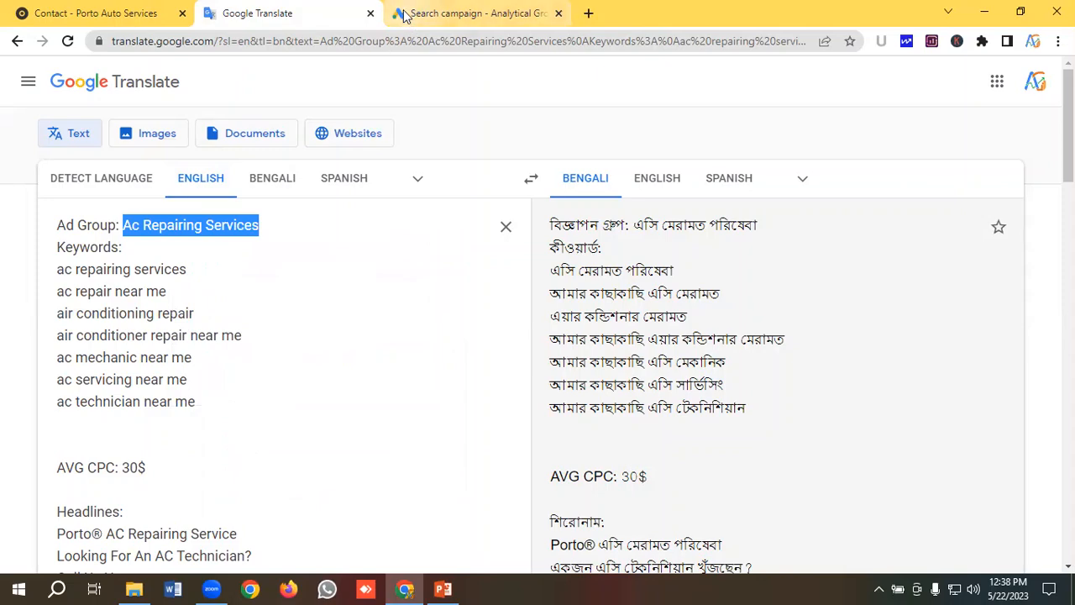
pyautogui.click(430, 13)
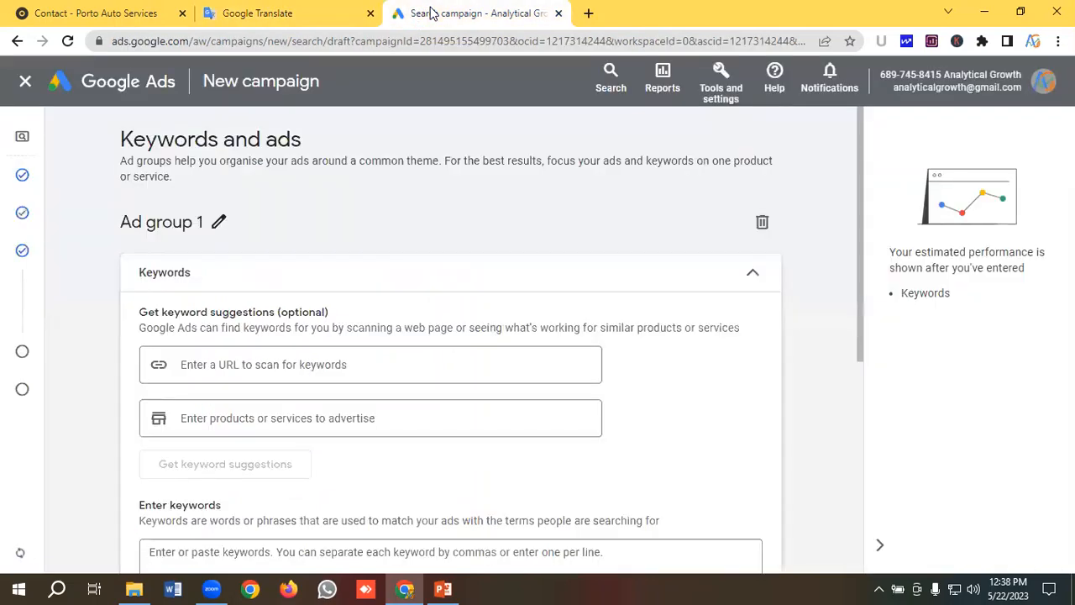
# Rename Ad group 1 as "Ac Repairing Services Phrase" using the copied name
pyautogui.click(219, 223)
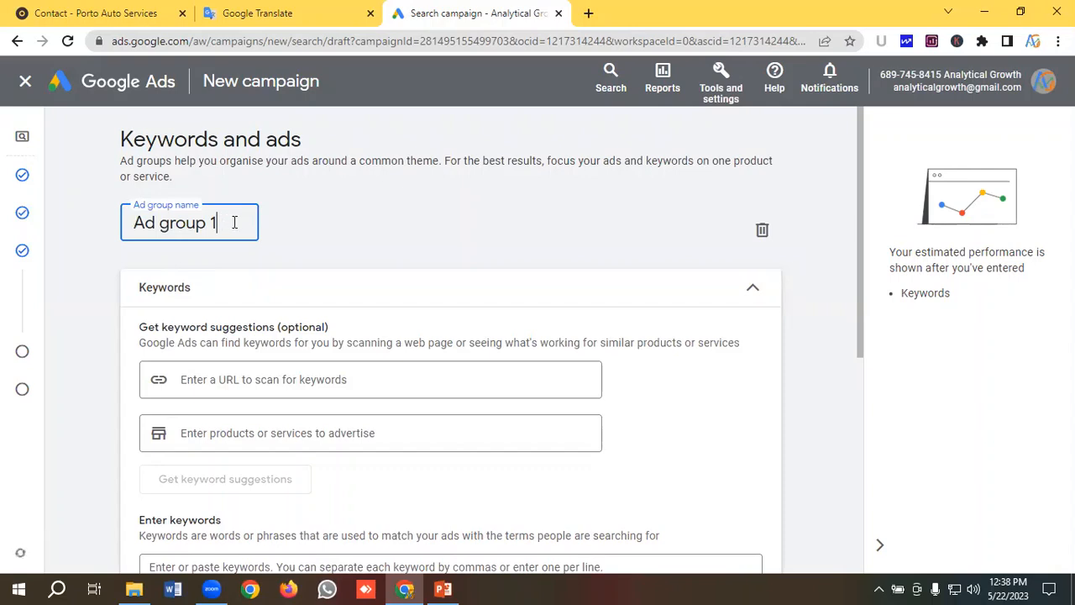
pyautogui.hotkey('ctrl', 'a')
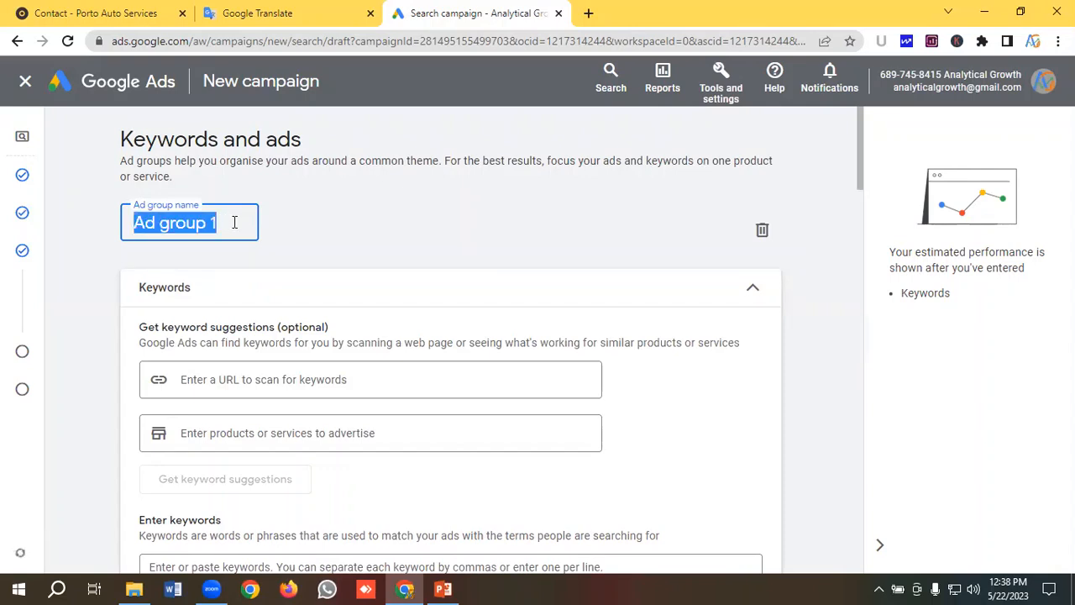
pyautogui.hotkey('ctrl', 'v')
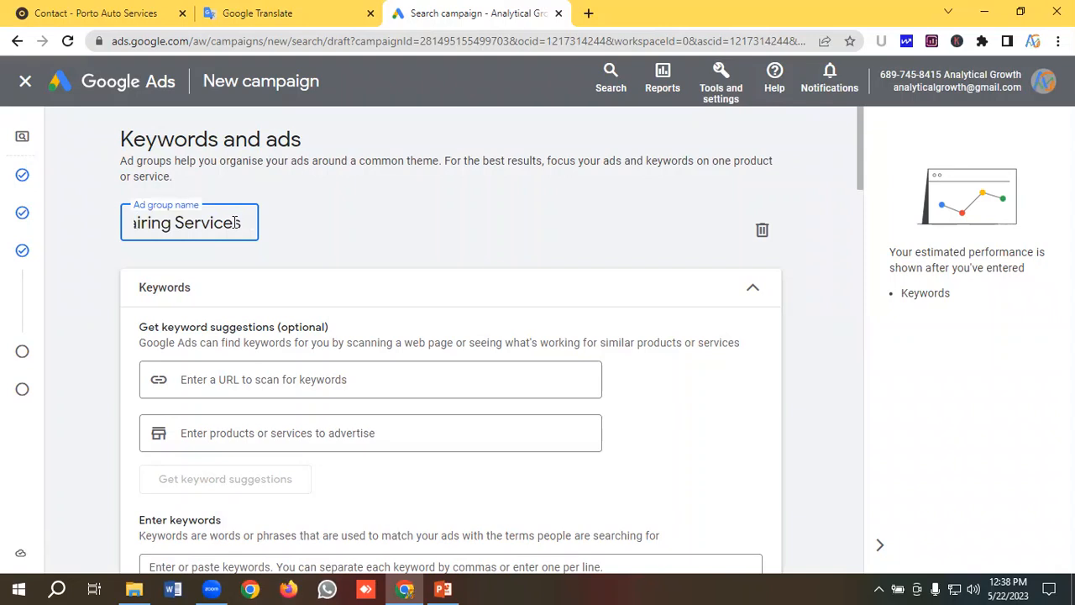
pyautogui.write('Phrase')
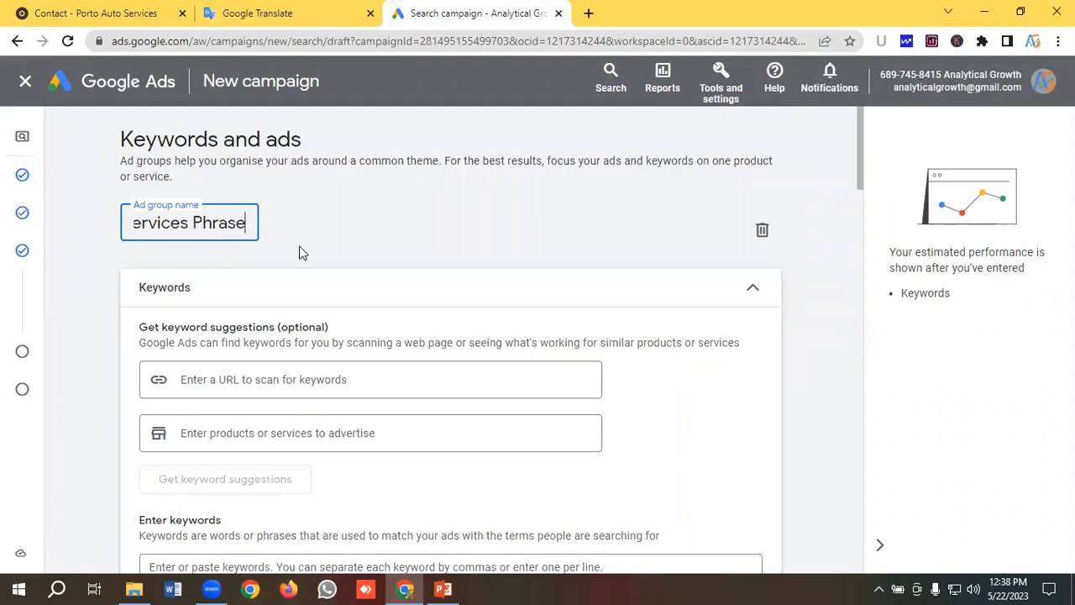
# Copy the keyword list from "ac repairing services" to "ac technician near me" from the notes in Google Translate
pyautogui.scroll(-4, 259, 277)
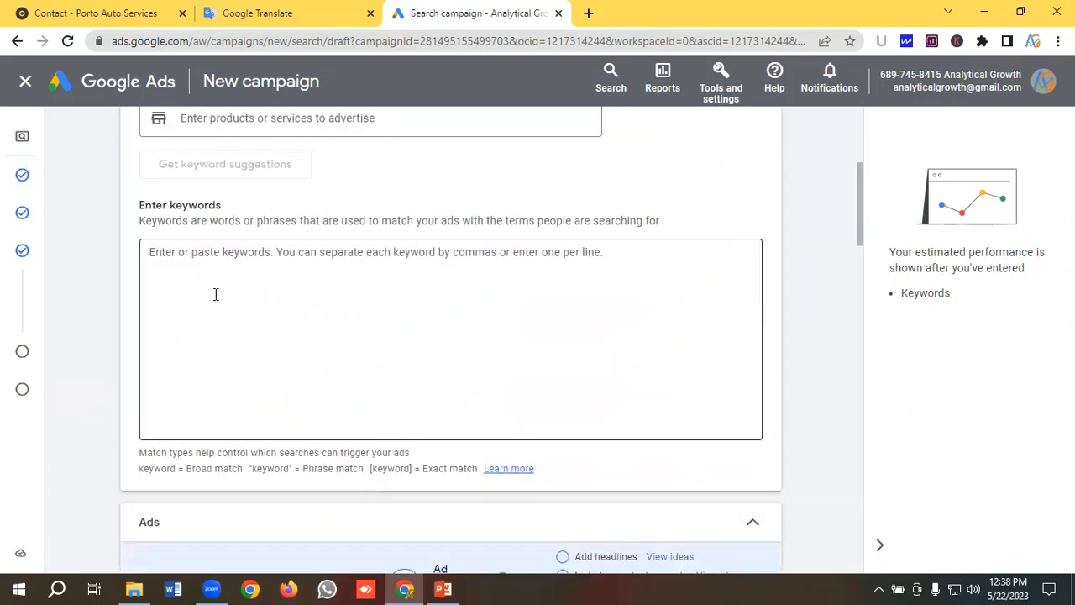
pyautogui.click(212, 264)
pyautogui.click(243, 12)
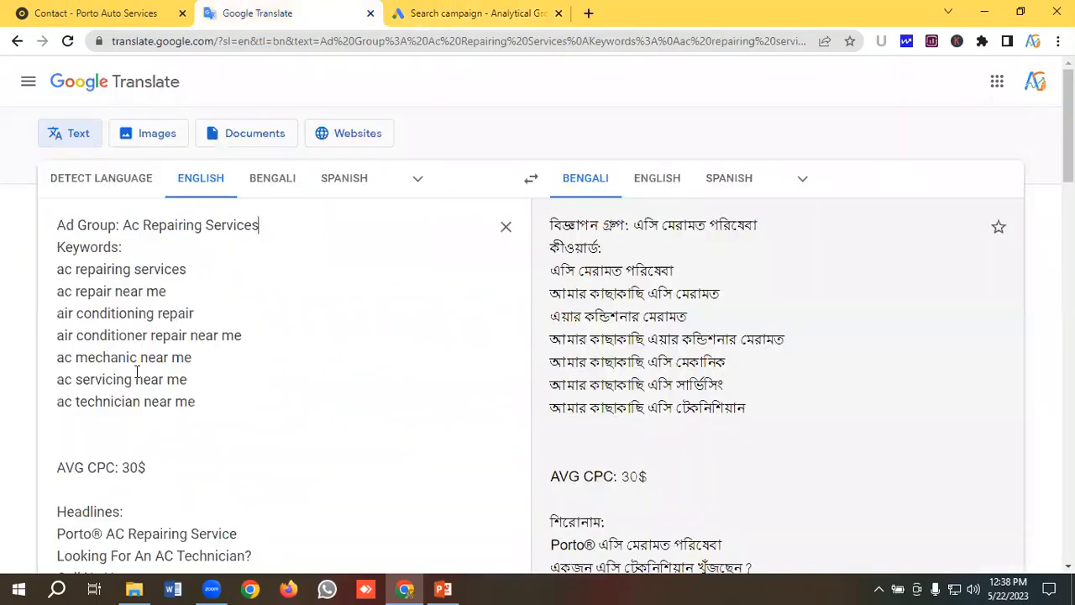
pyautogui.moveTo(209, 402); pyautogui.dragTo(46, 283)
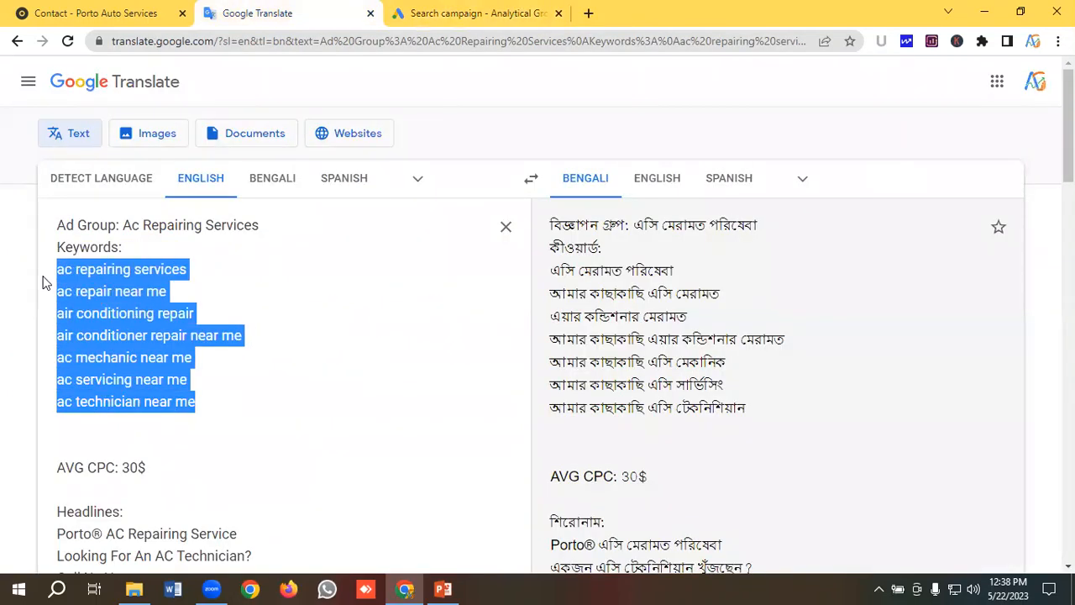
pyautogui.rightClick(89, 288)
pyautogui.click(124, 342)
# Open the AdWords Wrapper site, adwordswrapper.com, in a new browser tab
pyautogui.click(588, 12)
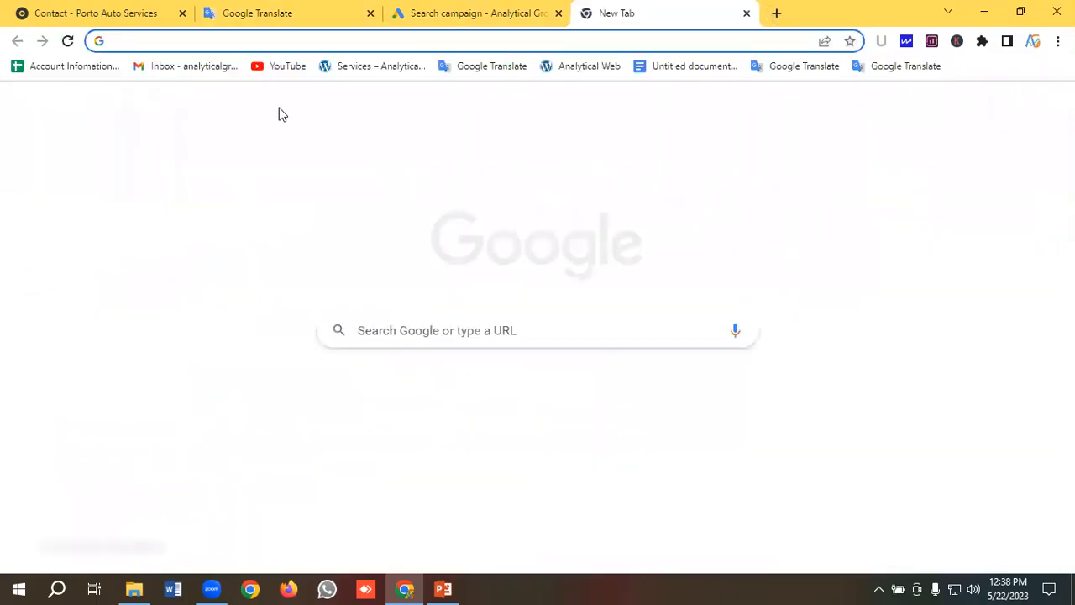
pyautogui.write('Ad')
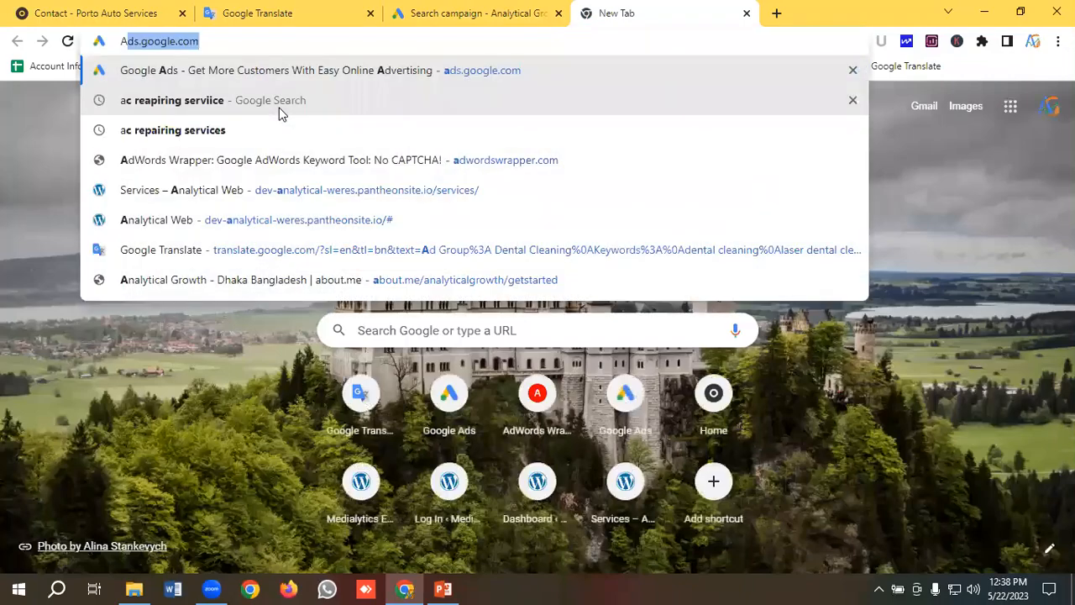
pyautogui.write('w')
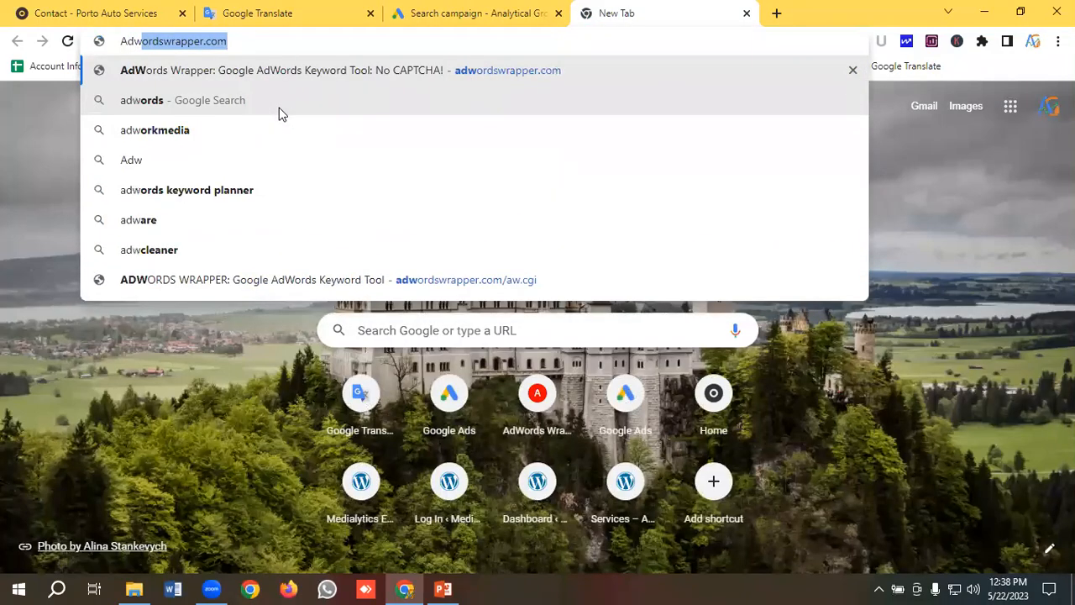
pyautogui.press('Return')
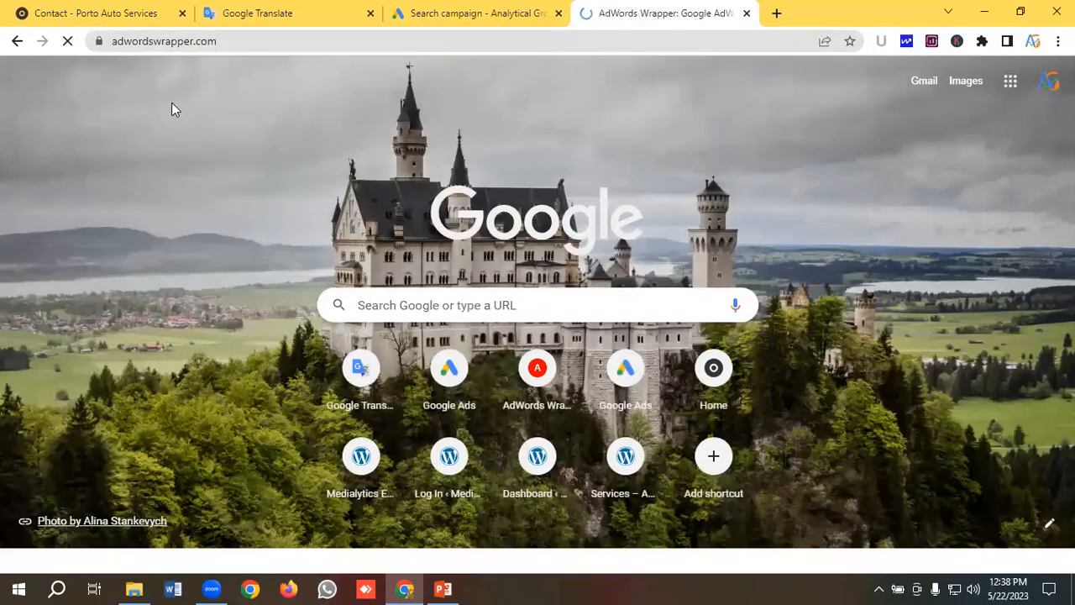
# Paste the copied AC repair keywords into the keyword wrapper and wrap them into match types
pyautogui.scroll(-2, 274, 263)
pyautogui.scroll(-6, 274, 263)
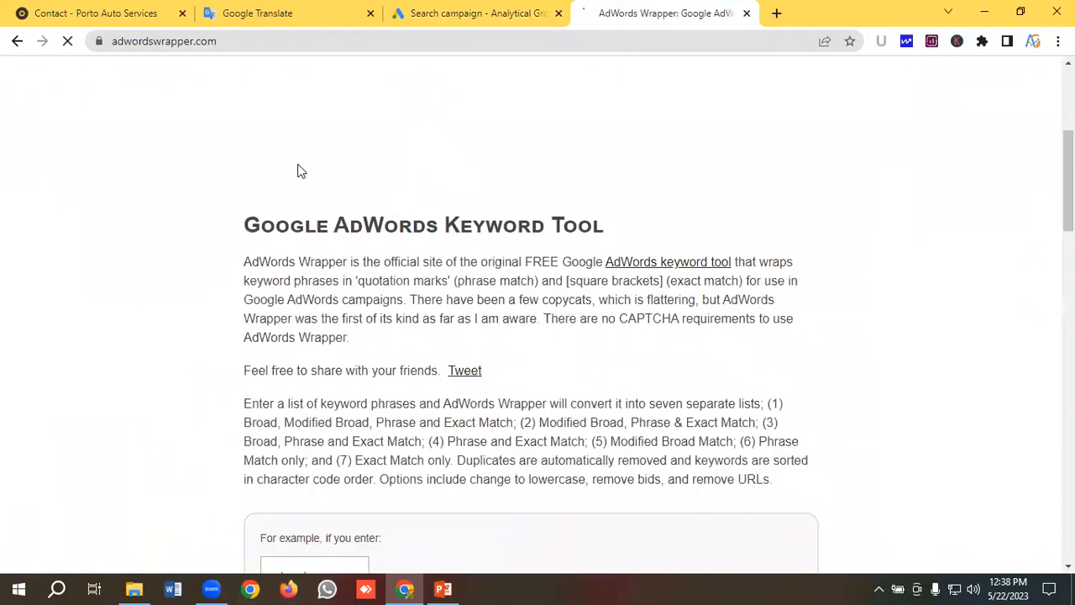
pyautogui.scroll(-10, 375, 249)
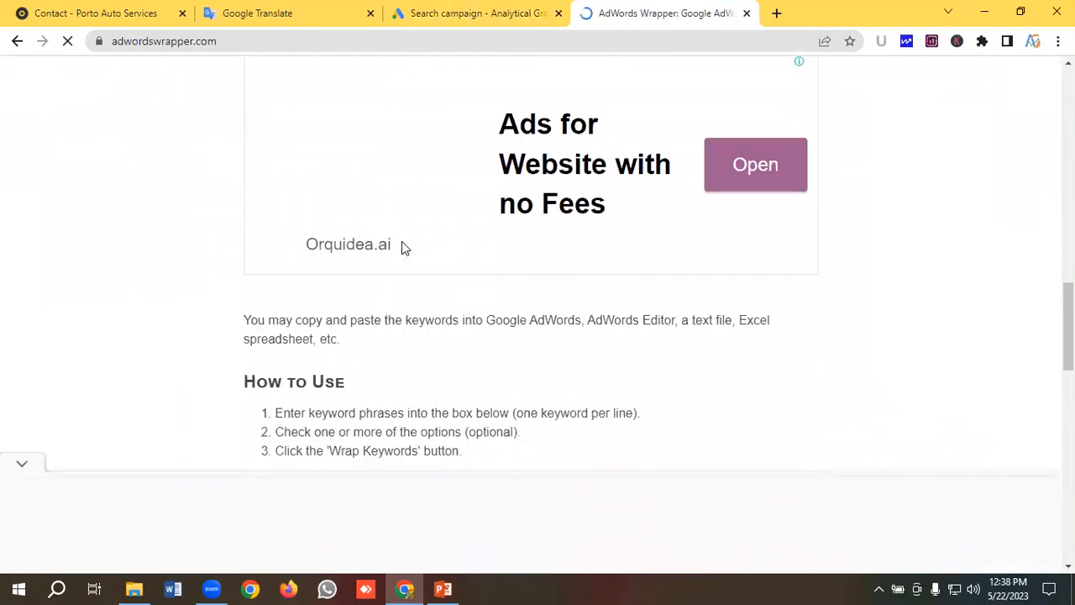
pyautogui.scroll(-2, 407, 237)
pyautogui.click(334, 160)
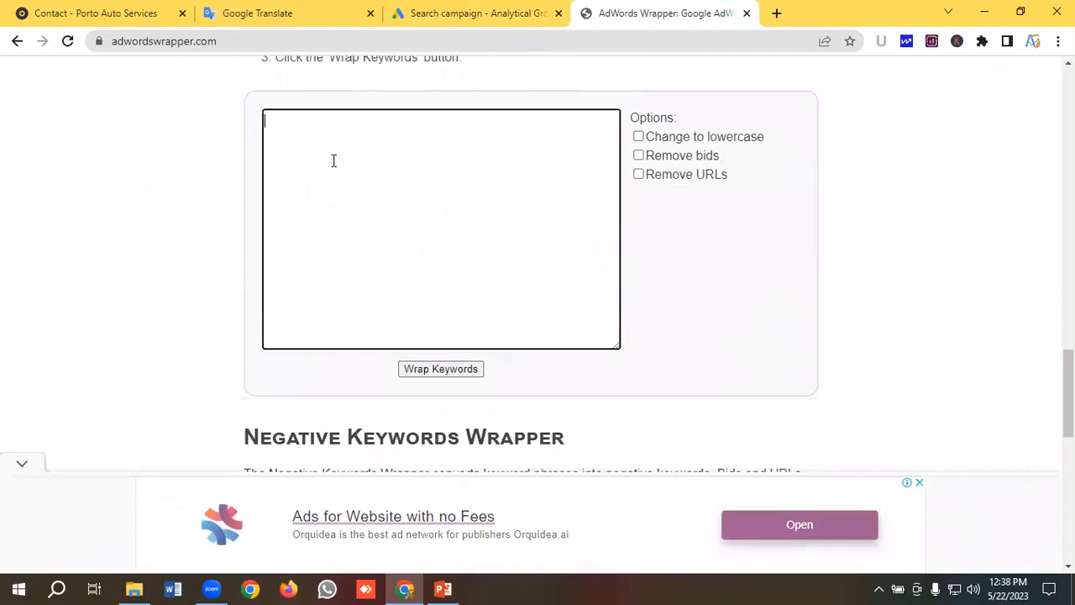
pyautogui.hotkey('ctrl', 'v')
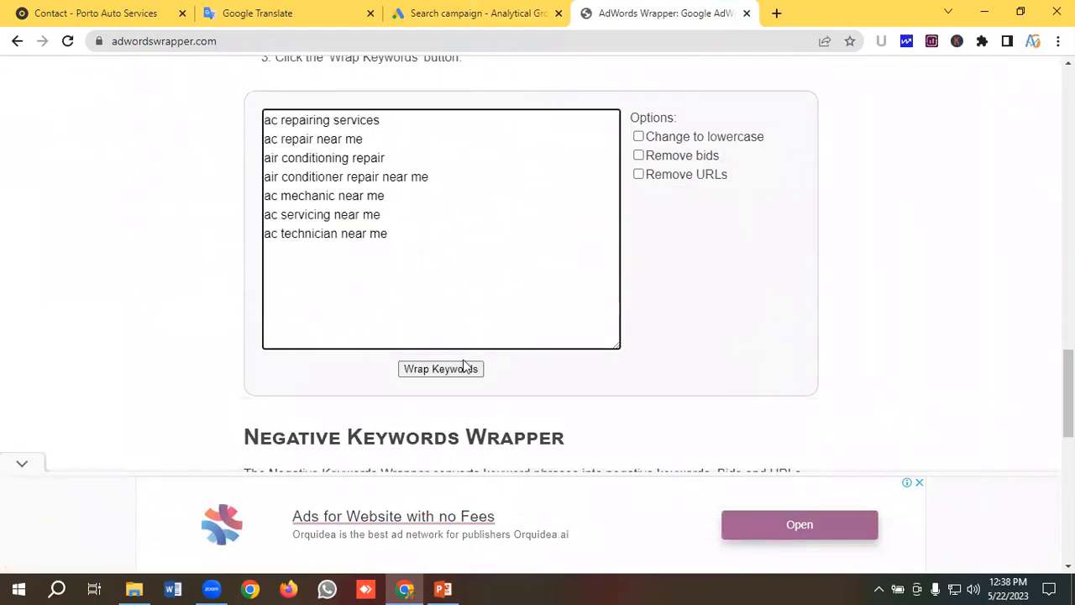
pyautogui.click(430, 369)
# Copy the complete list of keywords wrapped in quotation marks from the phrase match results
pyautogui.scroll(-7, 441, 331)
pyautogui.scroll(-2, 453, 327)
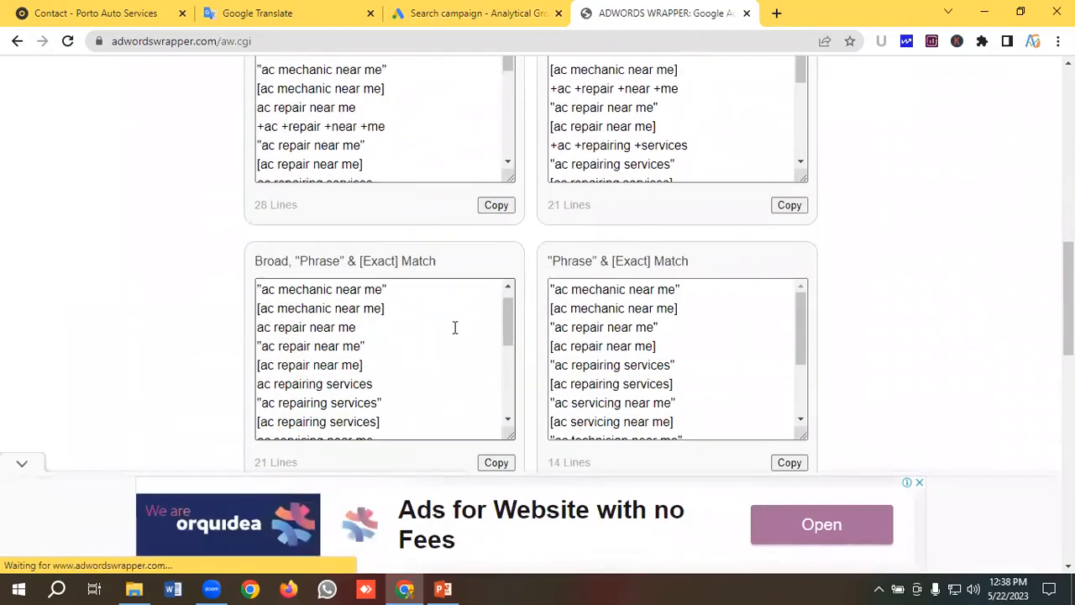
pyautogui.scroll(-3, 456, 329)
pyautogui.scroll(-2, 513, 340)
pyautogui.scroll(-2, 494, 315)
pyautogui.scroll(2, 497, 317)
pyautogui.scroll(-2, 498, 317)
pyautogui.scroll(-2, 641, 232)
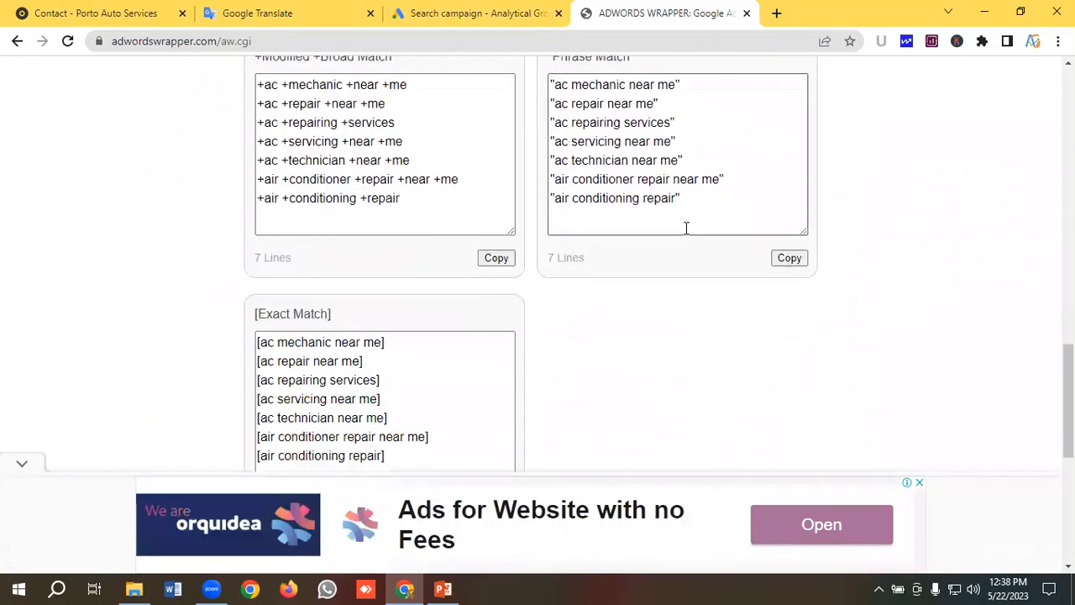
pyautogui.moveTo(692, 193); pyautogui.dragTo(556, 77)
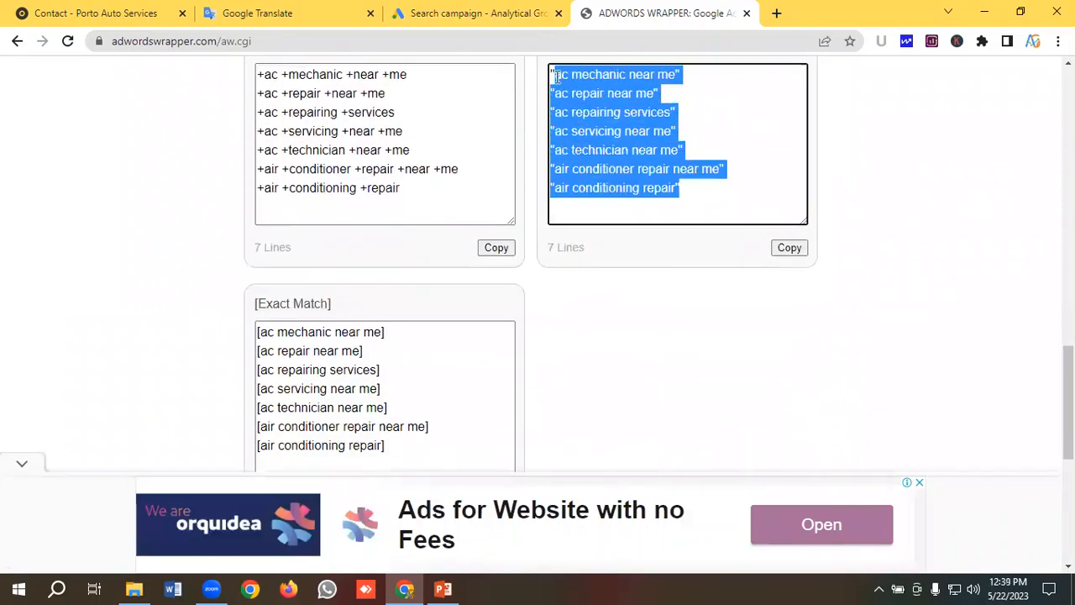
pyautogui.rightClick(600, 105)
pyautogui.click(644, 165)
# Return to the Google Ads campaign and paste the phrase-match keywords as the ad group's keywords
pyautogui.click(445, 12)
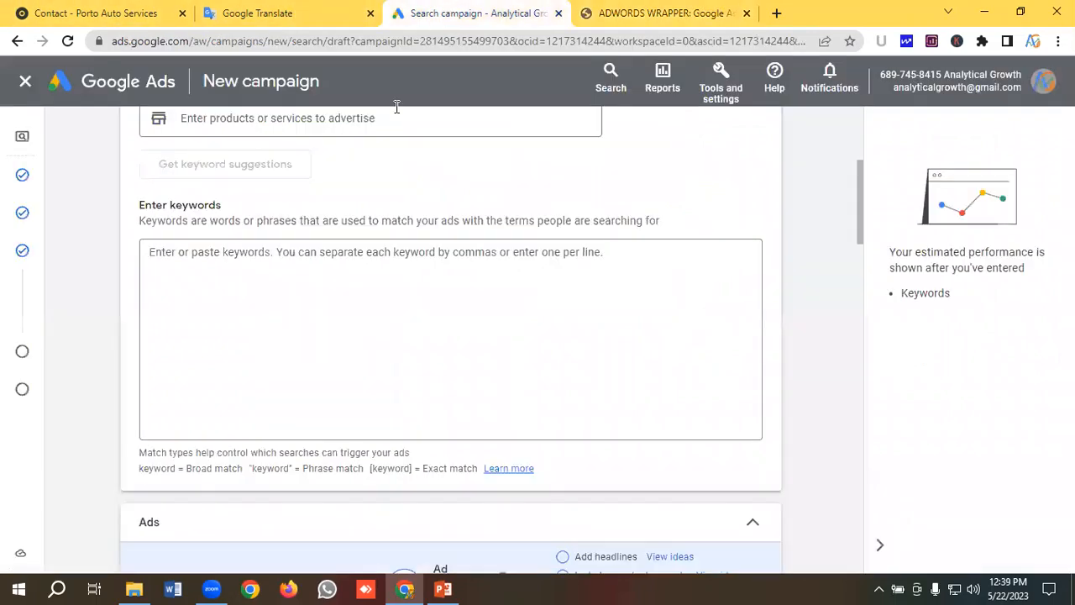
pyautogui.click(236, 257)
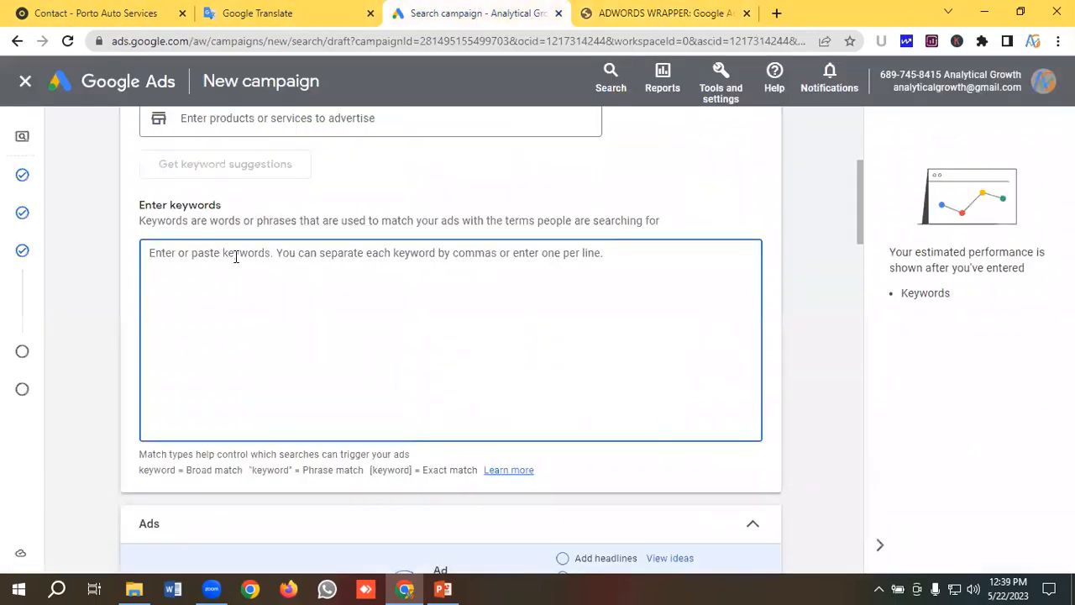
pyautogui.hotkey('ctrl', 'v')
# For the ad's final URL, open the A/C Repair service page on the Porto Auto Services site and copy its address
pyautogui.scroll(-3, 240, 259)
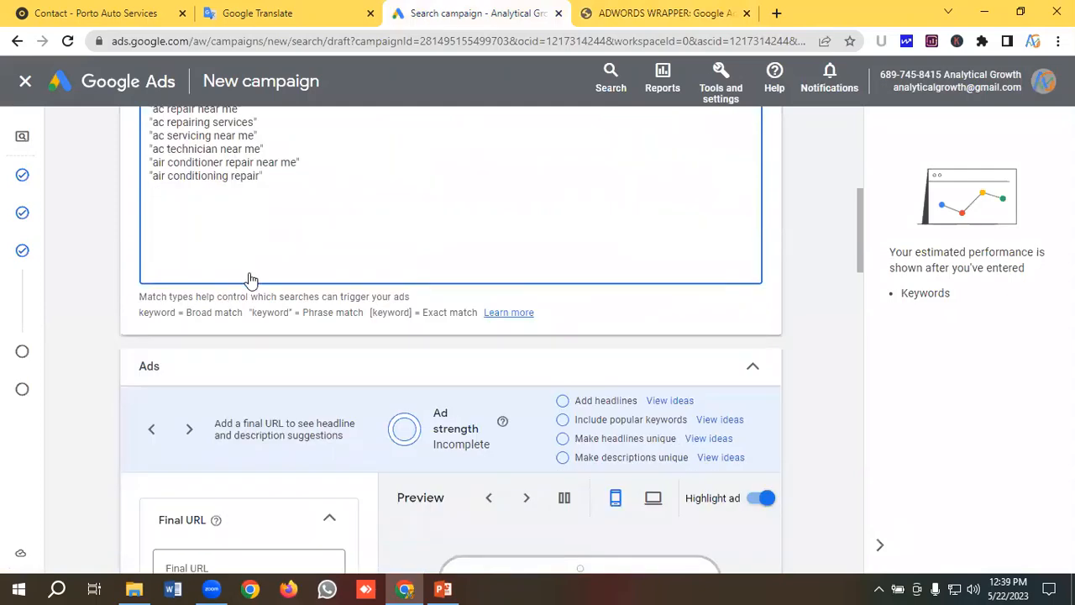
pyautogui.scroll(-1, 244, 307)
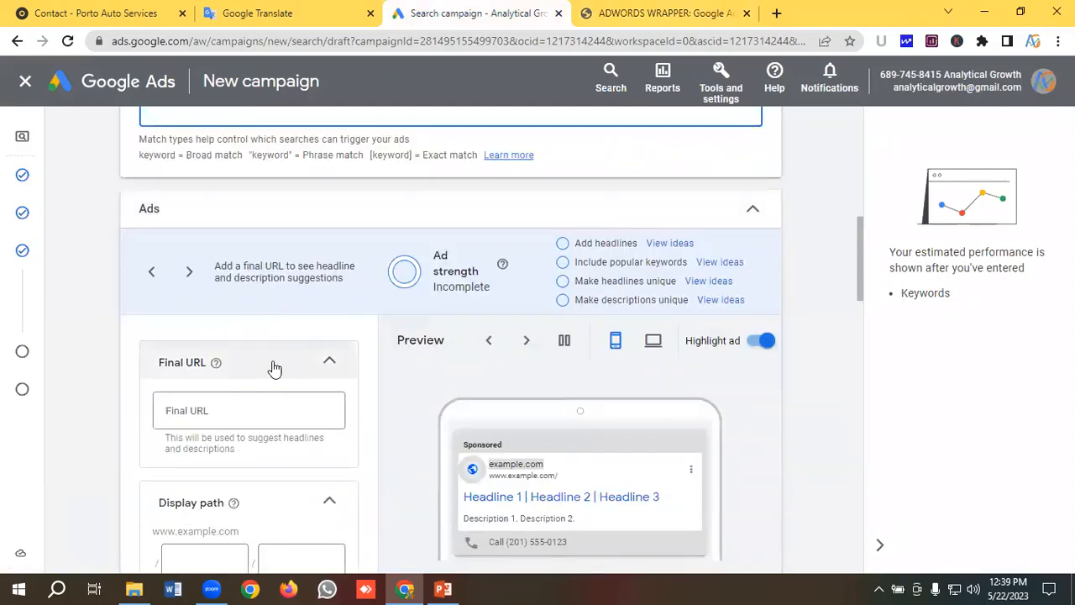
pyautogui.scroll(-1, 252, 361)
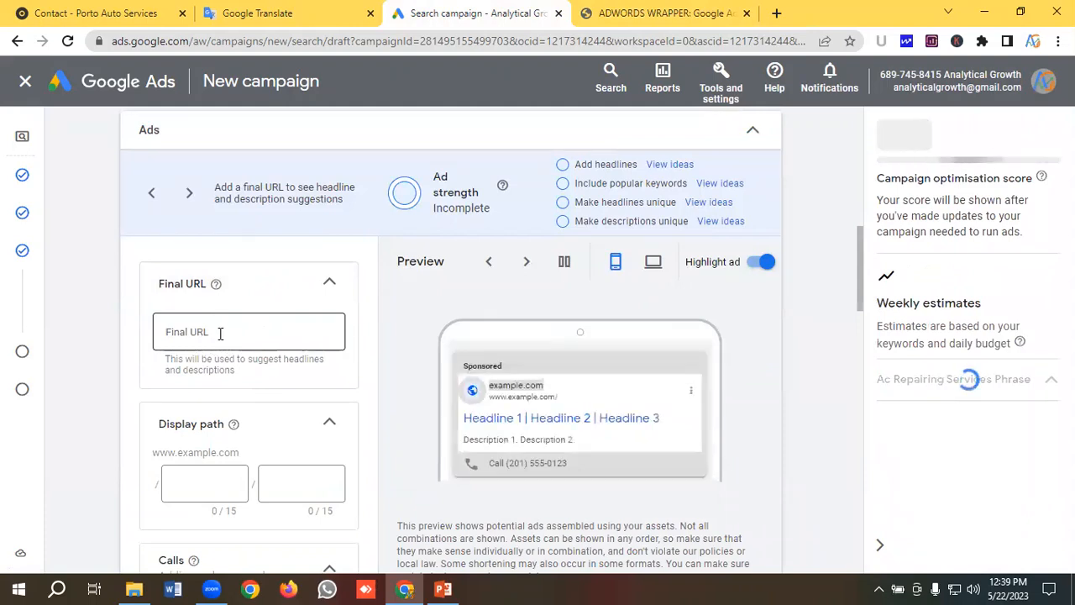
pyautogui.click(220, 334)
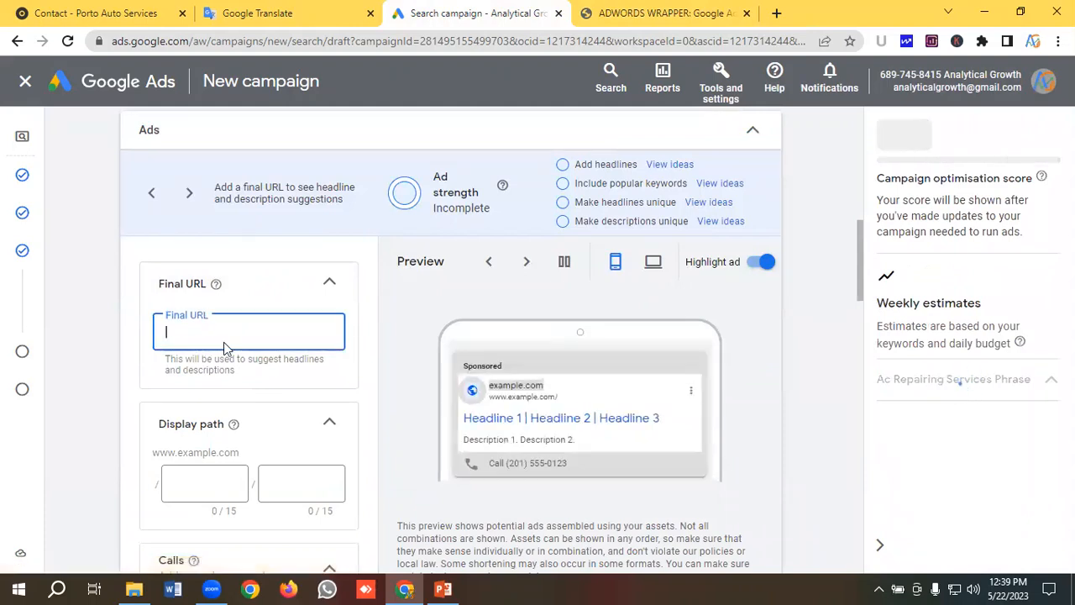
pyautogui.click(109, 12)
pyautogui.moveTo(372, 178)
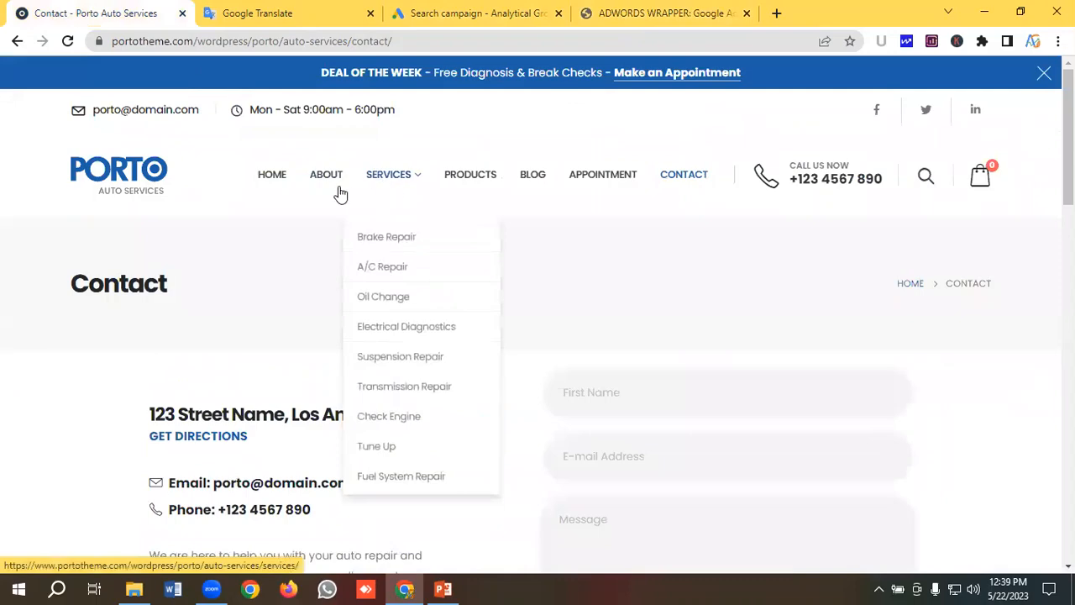
pyautogui.click(386, 248)
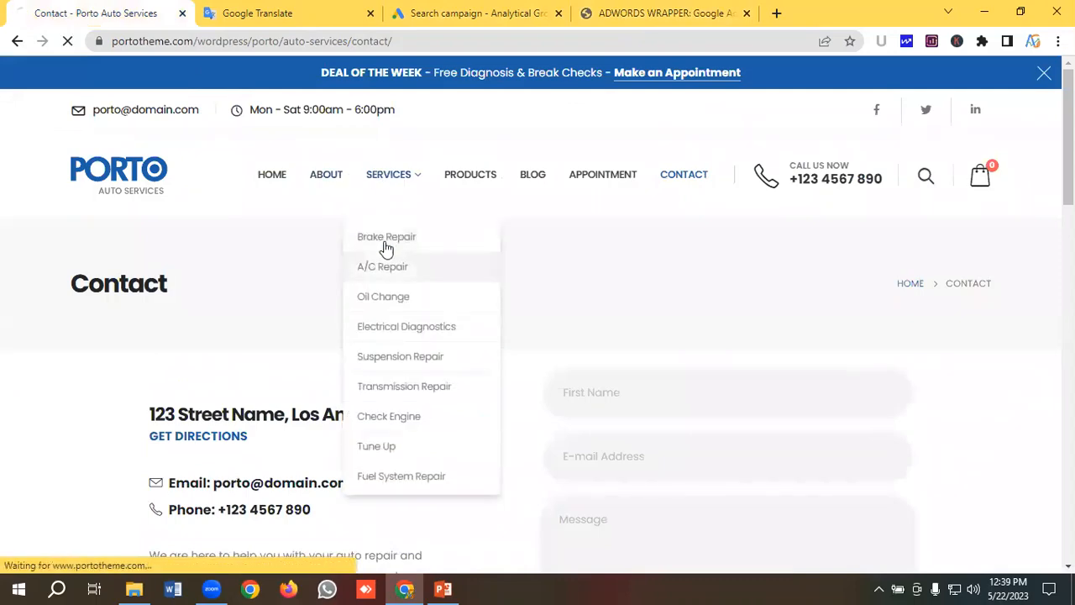
pyautogui.click(280, 41)
pyautogui.rightClick(277, 41)
pyautogui.click(312, 127)
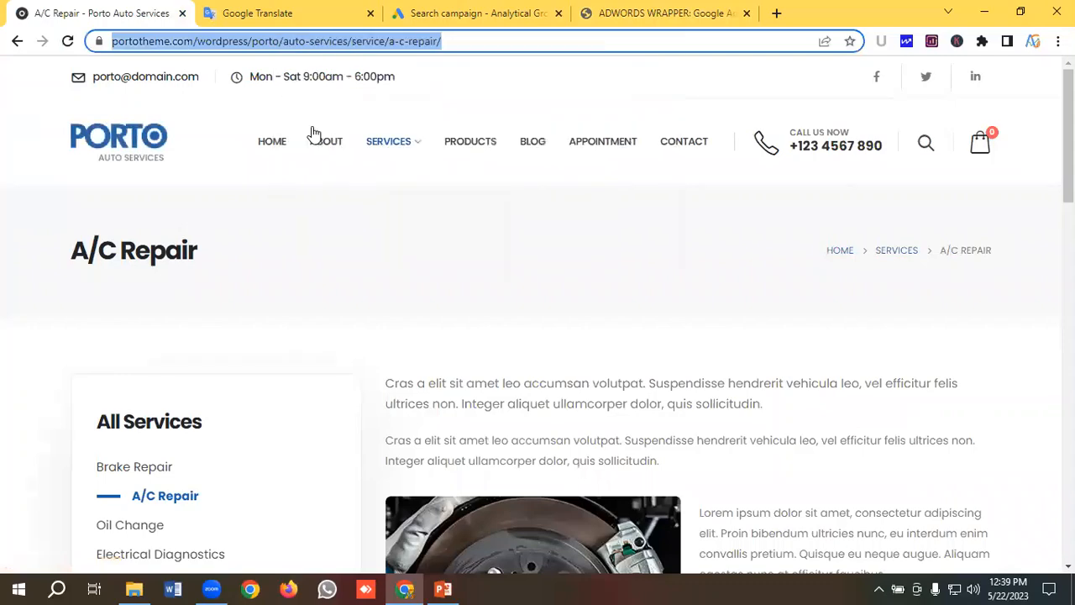
# Open the Google Analytics Campaign URL Builder in a new browser tab
pyautogui.click(775, 12)
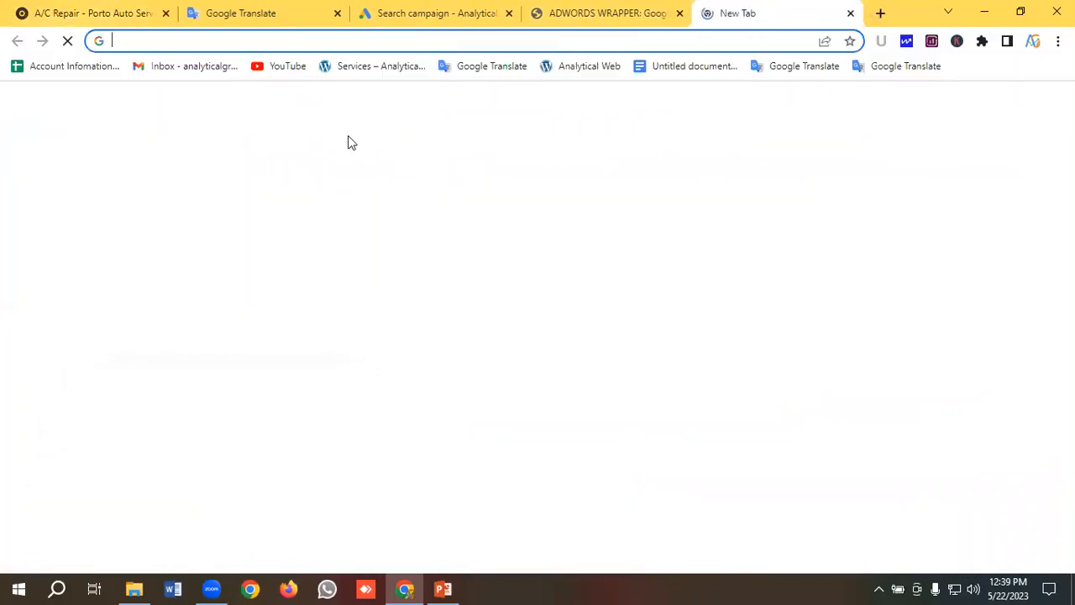
pyautogui.write('C')
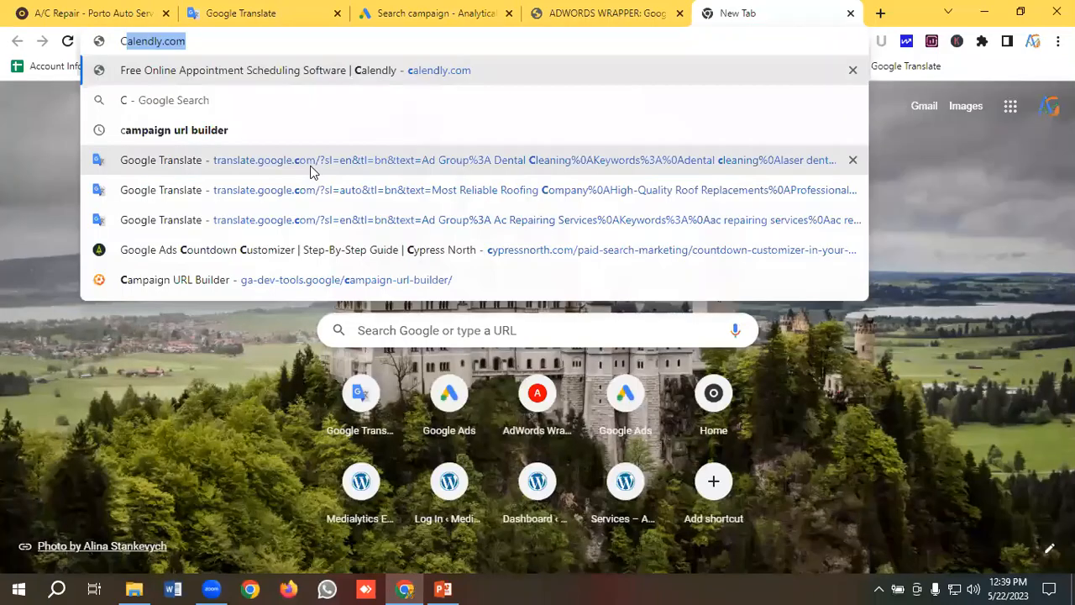
pyautogui.write('ampa')
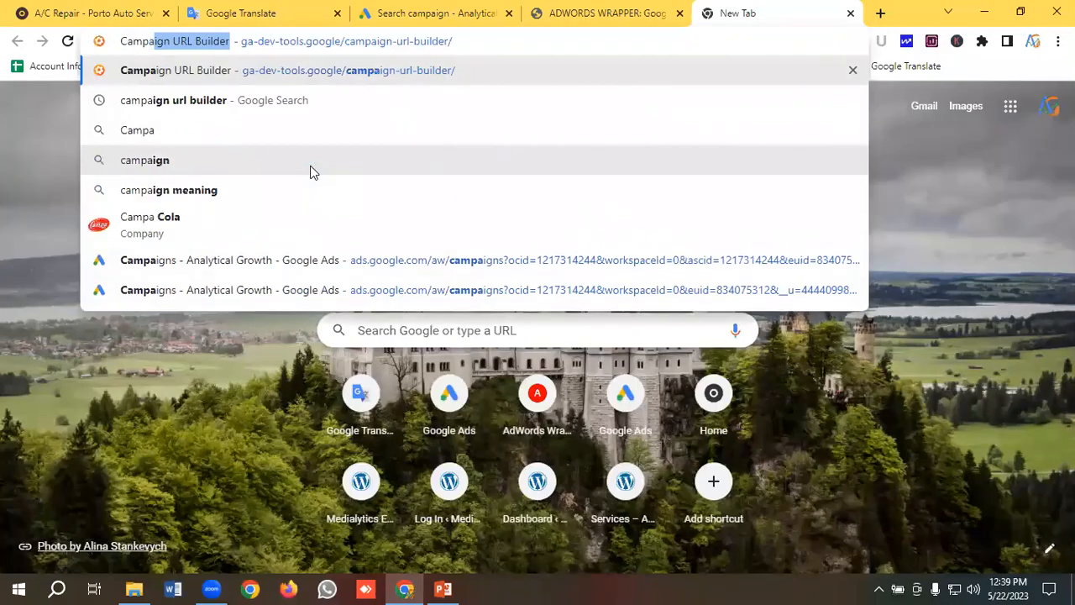
pyautogui.press('Return')
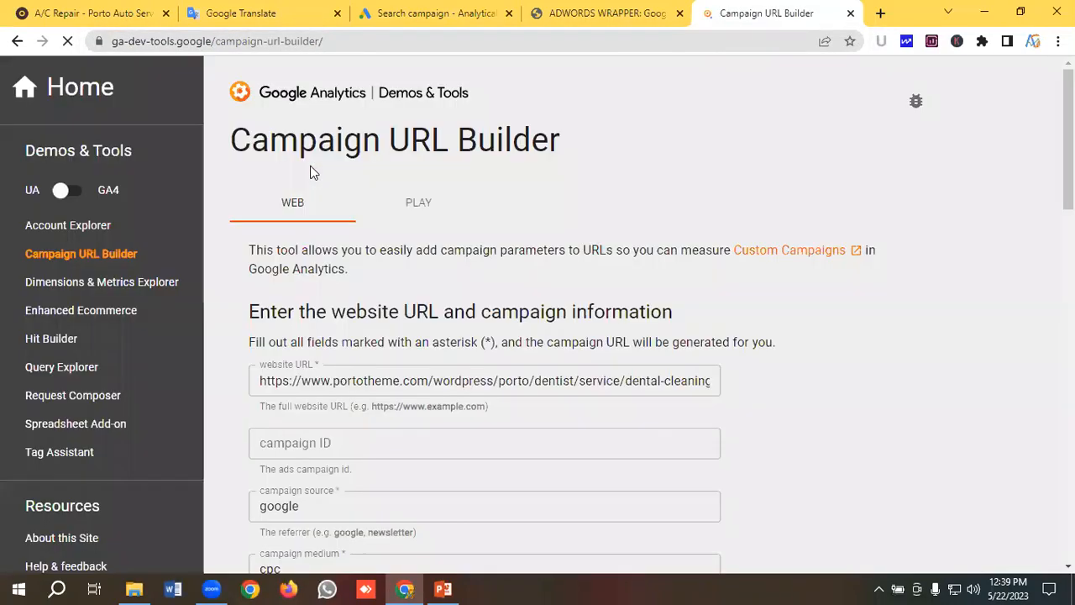
# Replace the website URL in the Campaign URL Builder with the copied A/C Repair page address
pyautogui.click(501, 381)
pyautogui.tripleClick(501, 381)
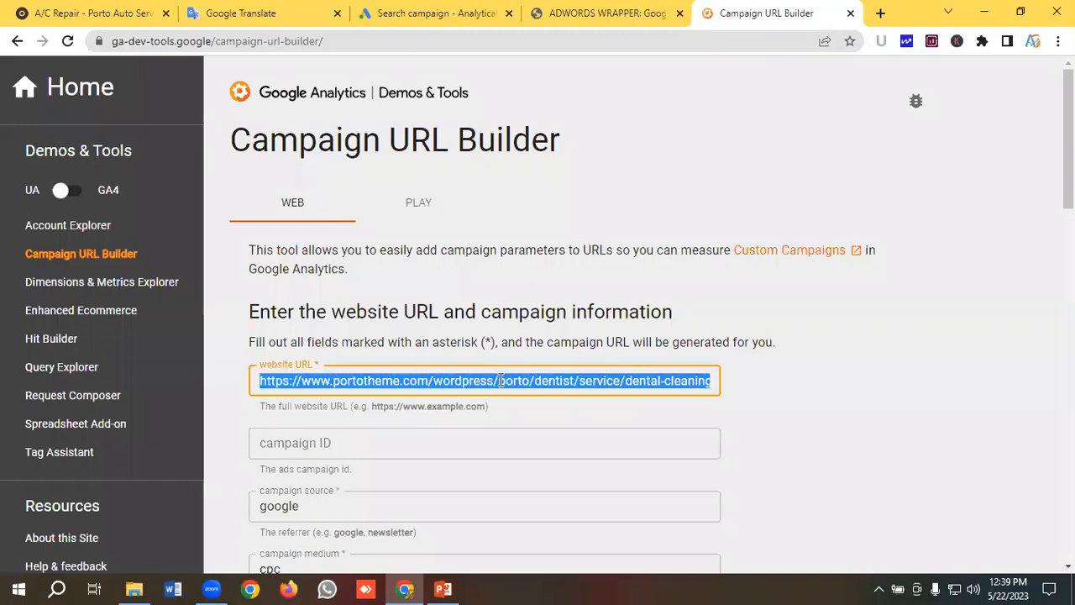
pyautogui.hotkey('ctrl', 'v')
# Replace "Dentist" in the campaign name so that it reads "Porto AC Reparing| Lead Campaign"
pyautogui.scroll(-1, 388, 370)
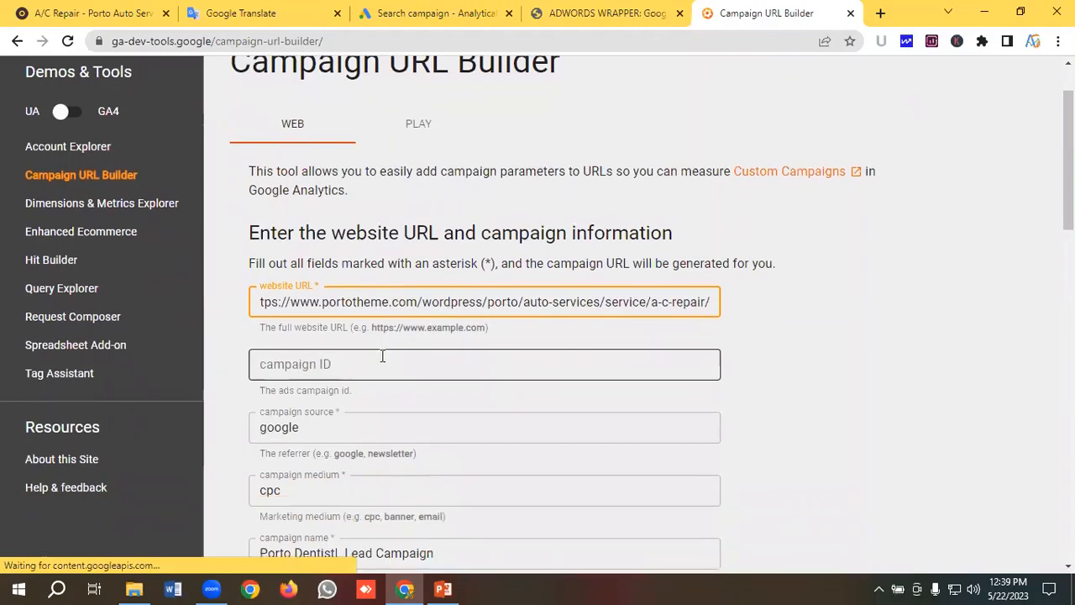
pyautogui.scroll(-2, 369, 353)
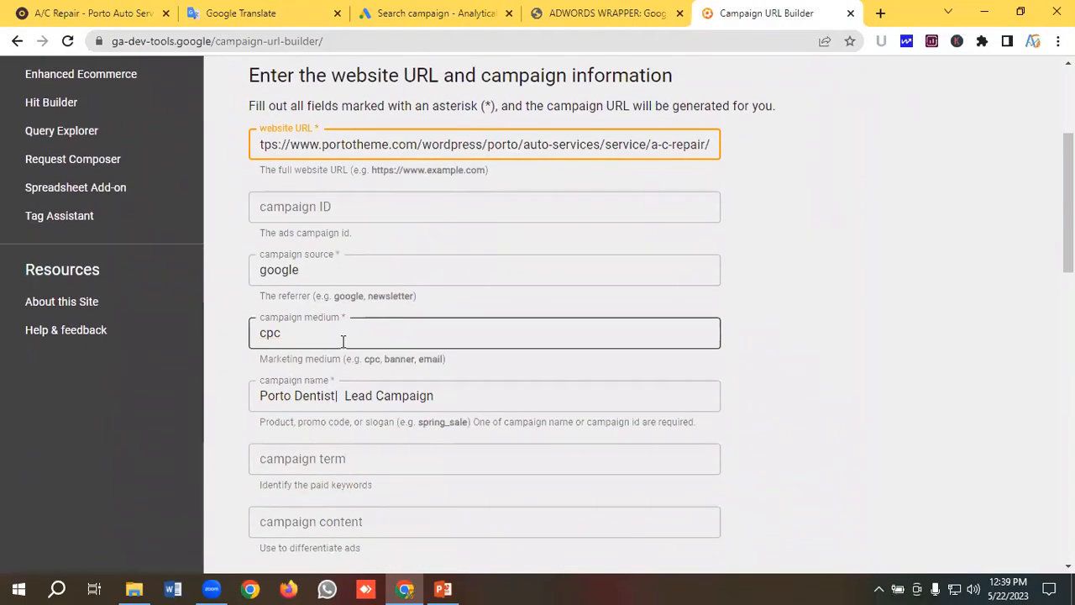
pyautogui.scroll(-1, 353, 337)
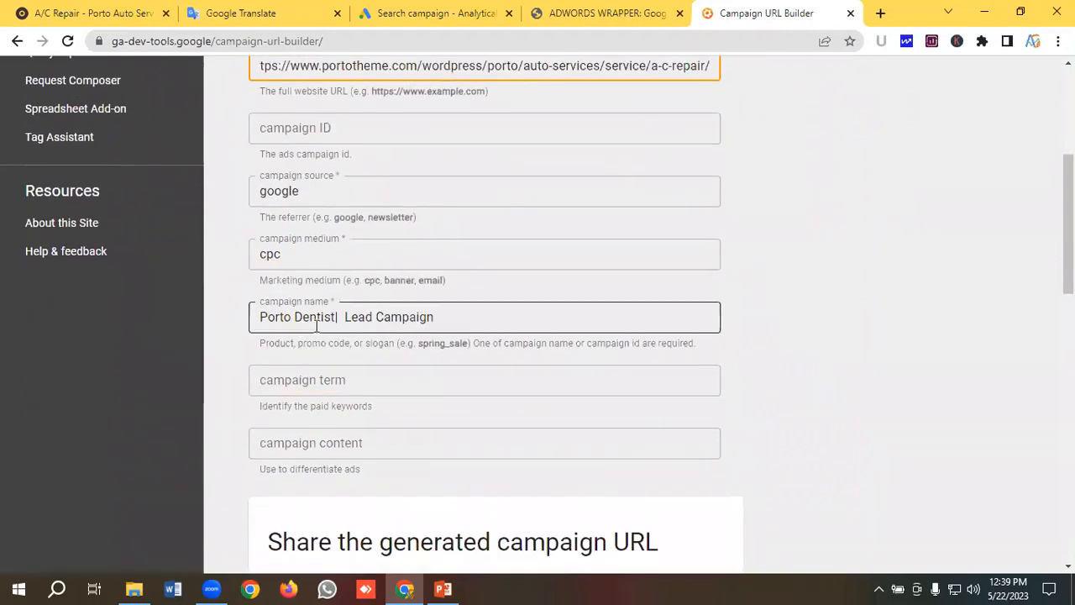
pyautogui.doubleClick(306, 317)
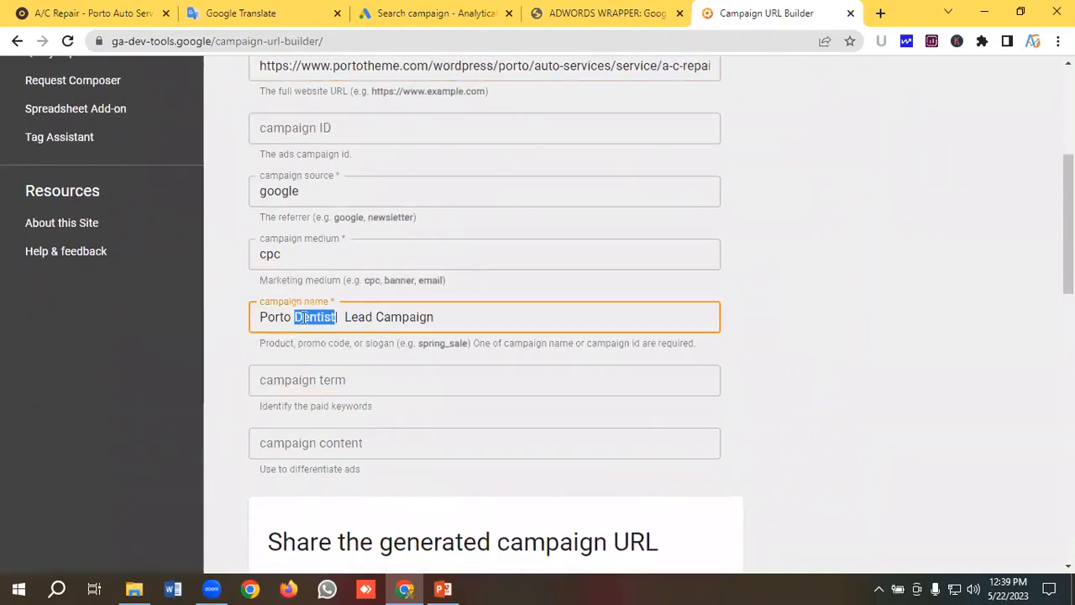
pyautogui.press('BackSpace')
pyautogui.write('A/C Re')
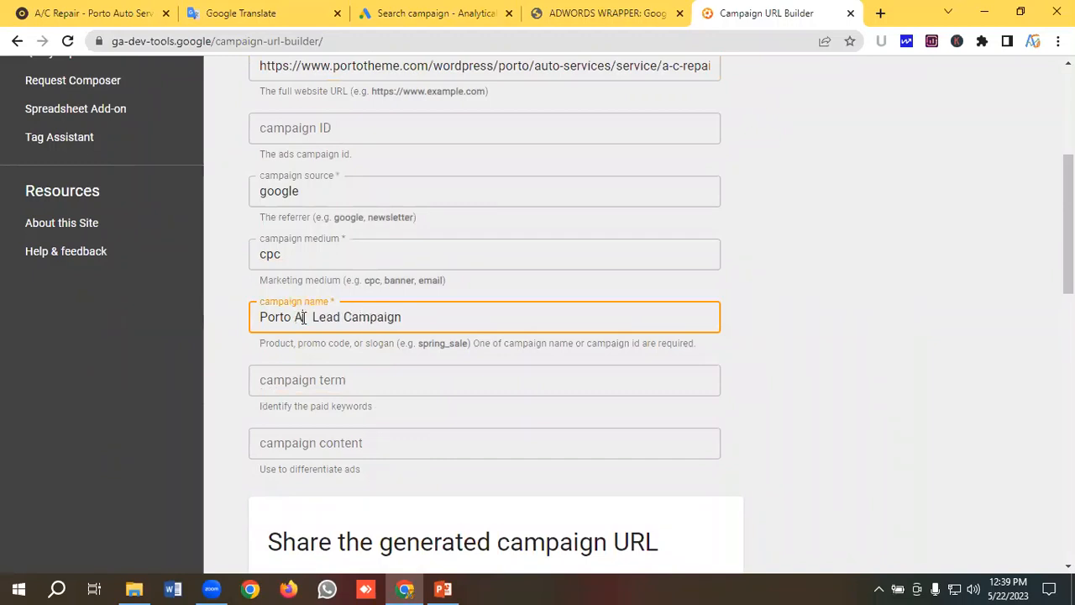
pyautogui.write('paring')
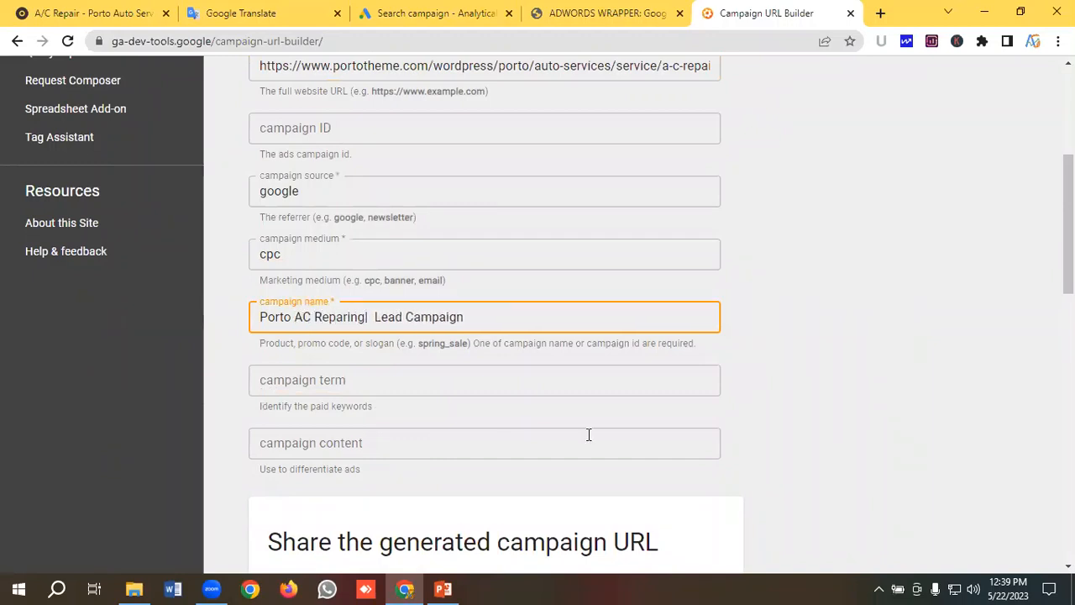
pyautogui.scroll(-3, 588, 434)
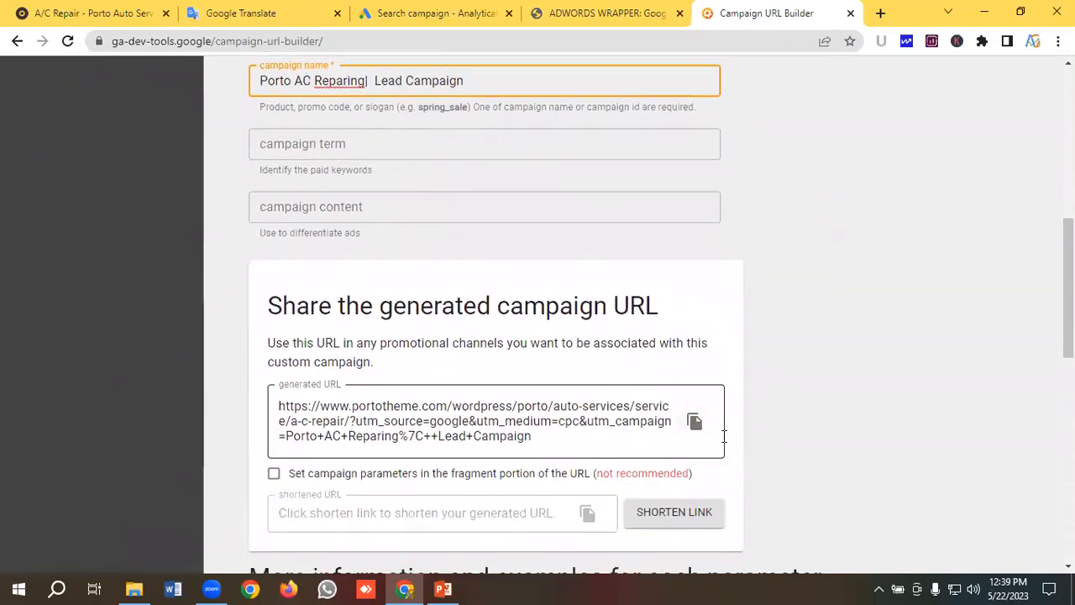
# Copy the generated campaign URL from the Campaign URL Builder and paste it as the ad's final URL in Google Ads
pyautogui.scroll(-1, 652, 443)
pyautogui.scroll(1, 696, 451)
pyautogui.click(695, 422)
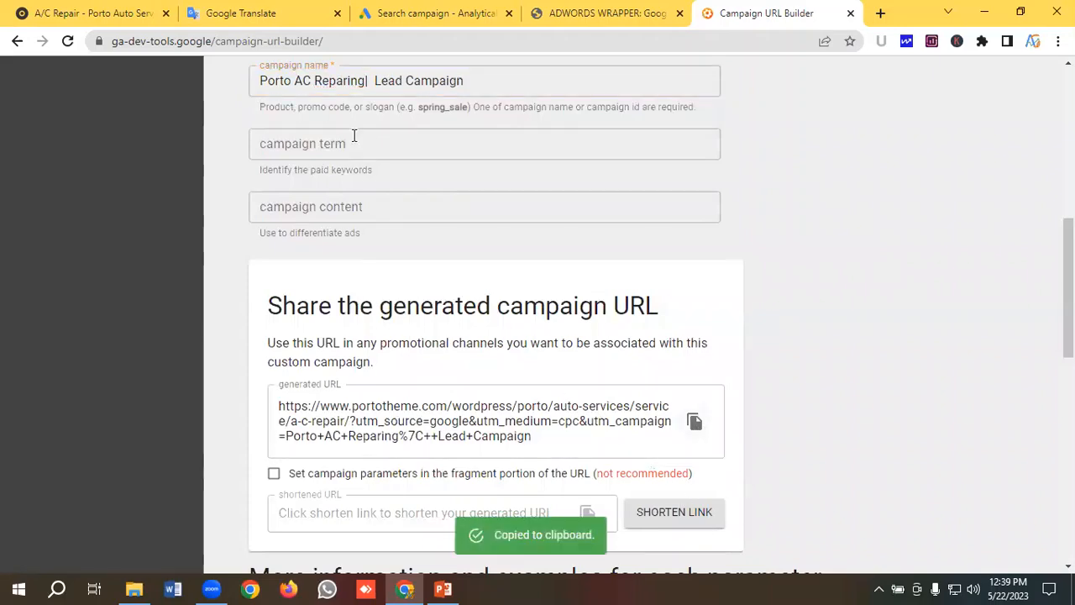
pyautogui.click(413, 10)
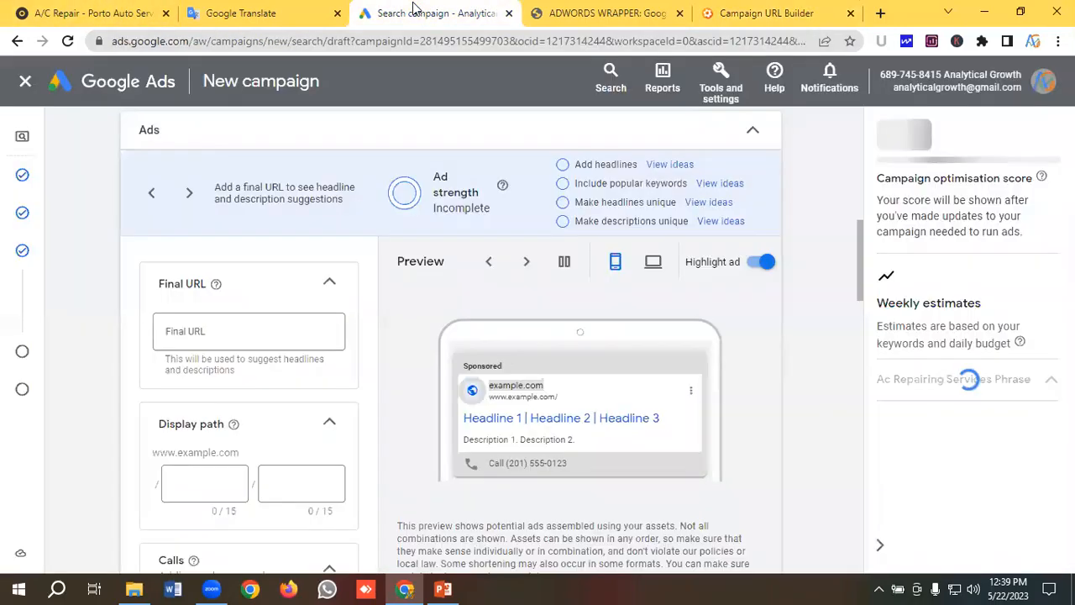
pyautogui.click(215, 331)
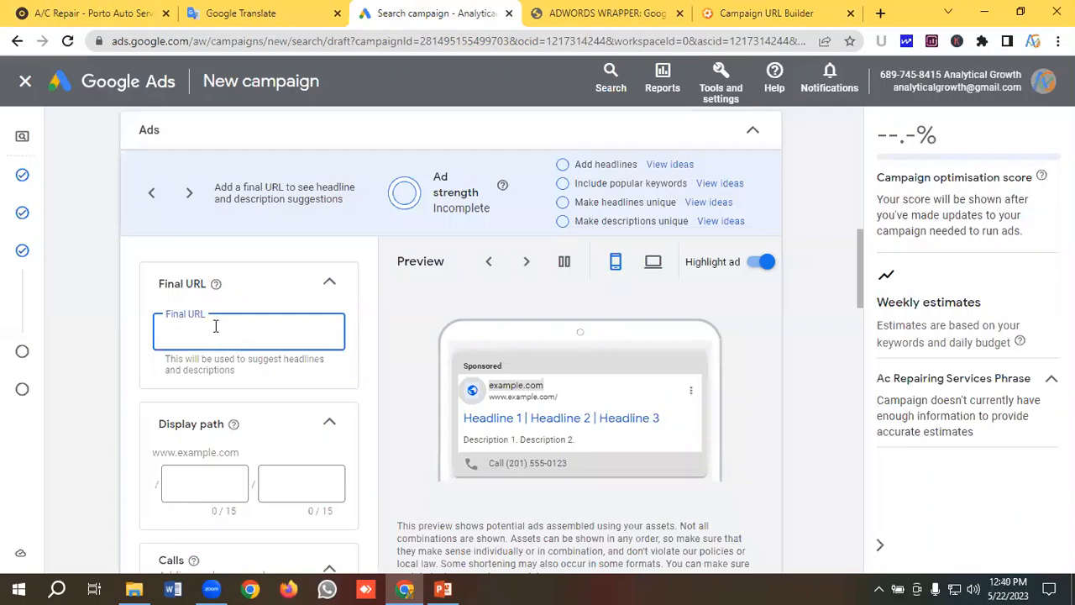
pyautogui.hotkey('ctrl', 'v')
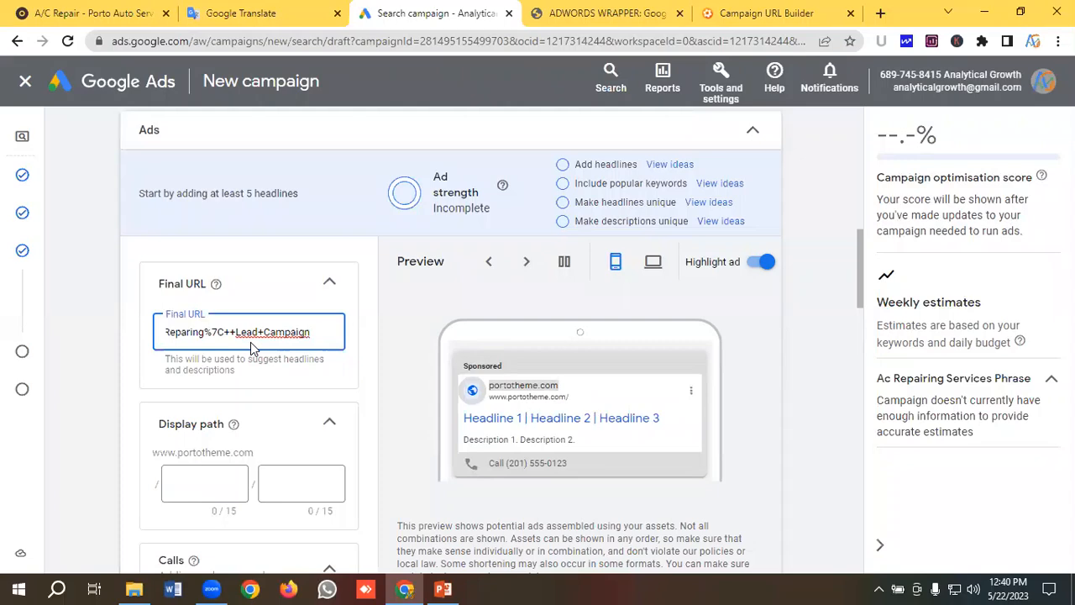
# Copy "ac repairing" from the first keyword in the Google Translate notes into the ad's first display path field
pyautogui.scroll(-1, 235, 351)
pyautogui.click(206, 401)
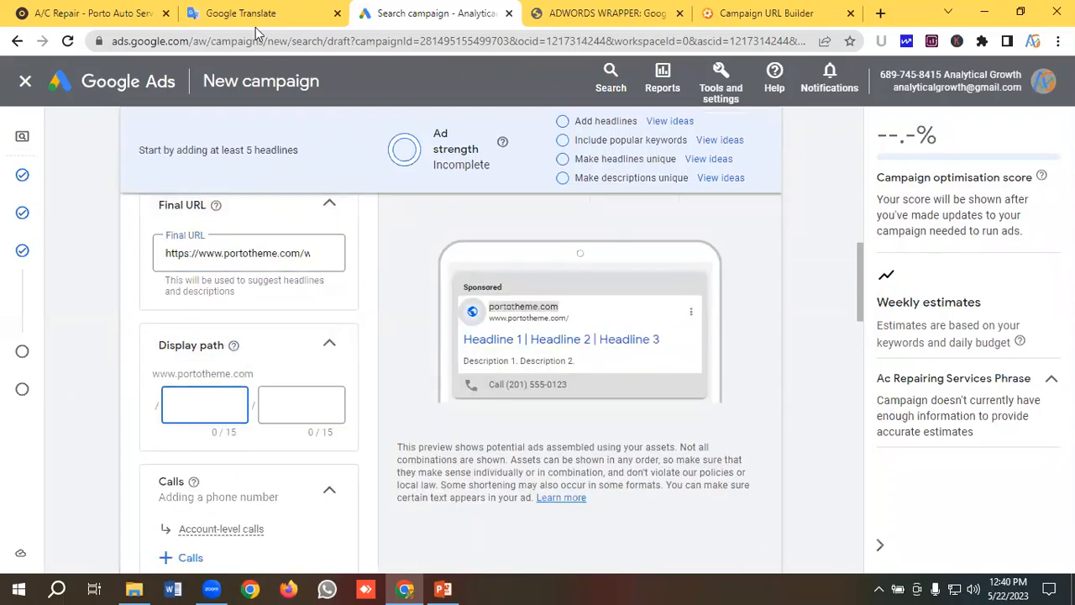
pyautogui.click(245, 13)
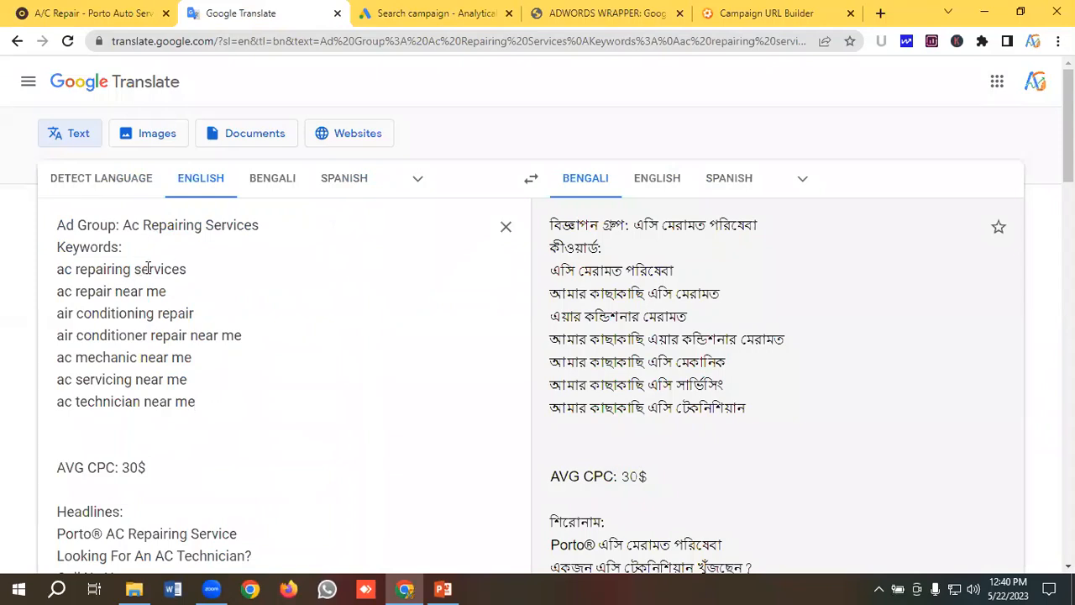
pyautogui.moveTo(132, 271); pyautogui.dragTo(57, 272)
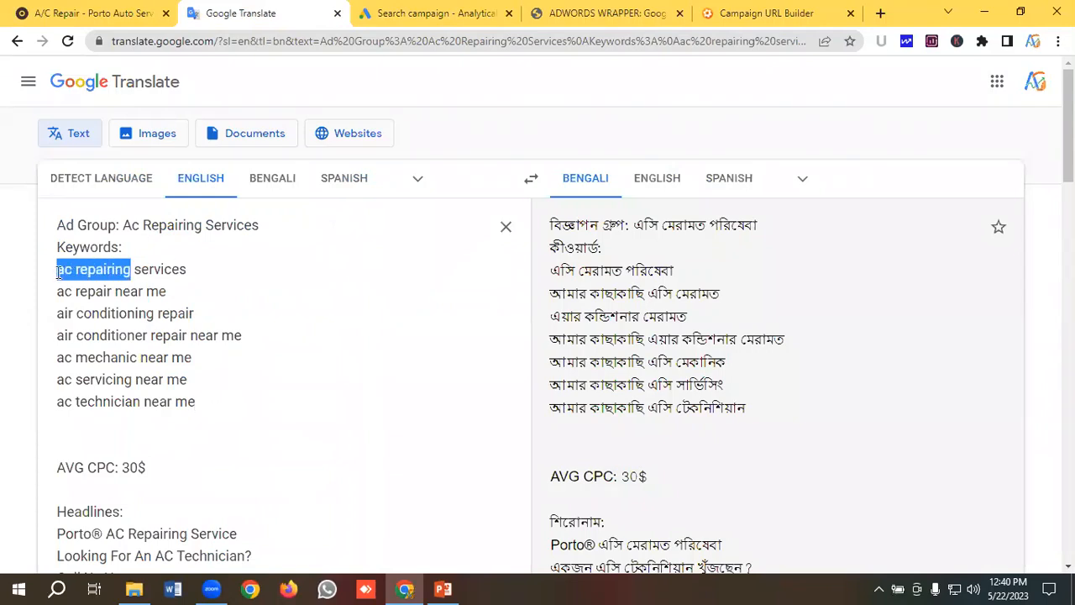
pyautogui.rightClick(105, 290)
pyautogui.click(128, 330)
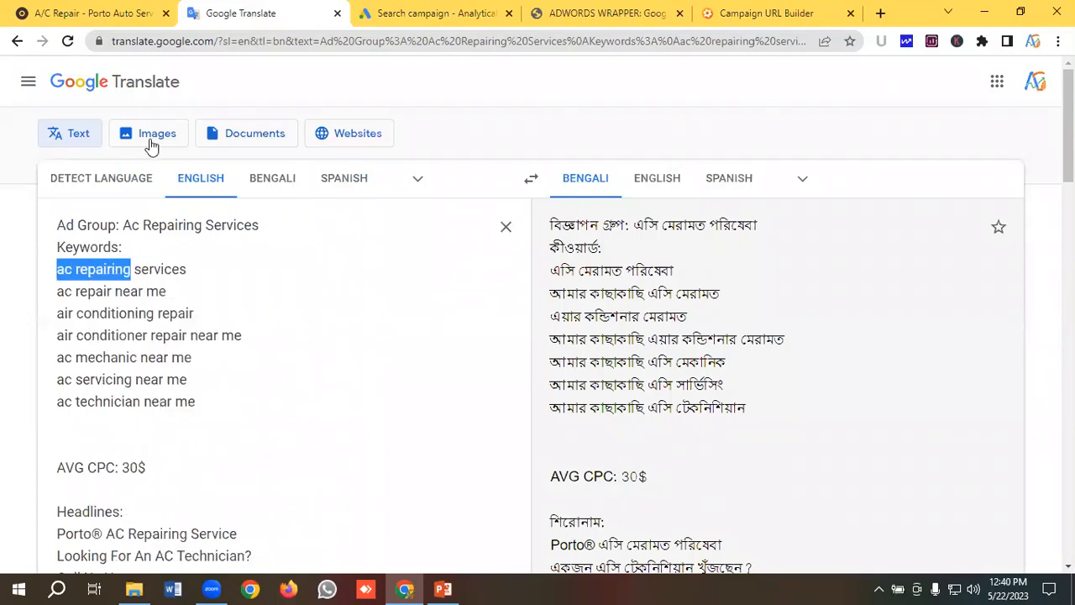
pyautogui.click(412, 15)
pyautogui.click(216, 404)
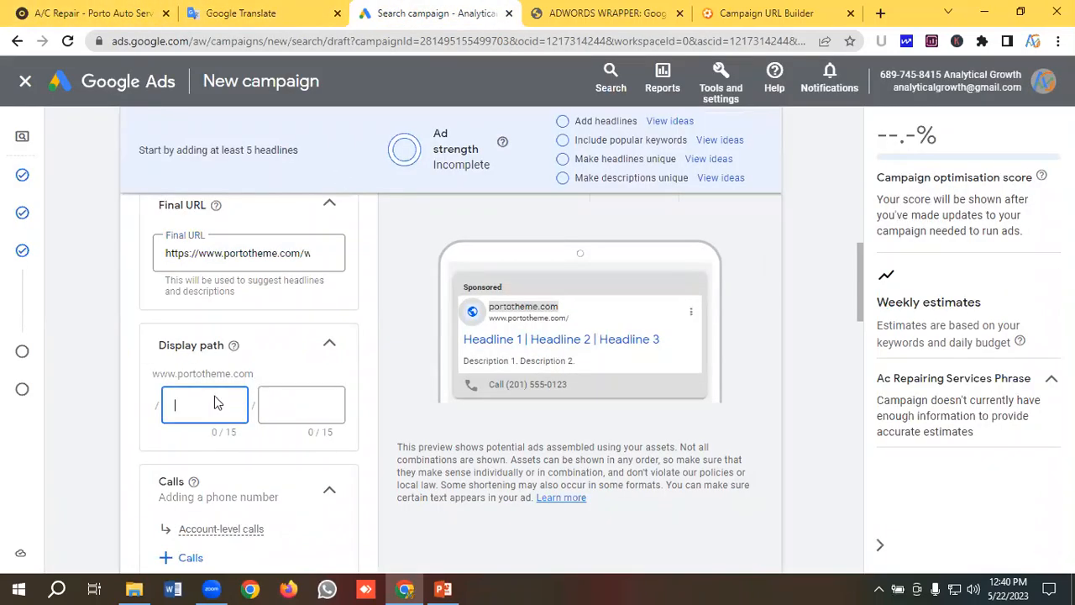
pyautogui.hotkey('ctrl', 'v')
# Copy "services" from the first keyword in the Google Translate notes into the ad's second display path field
pyautogui.click(283, 404)
pyautogui.click(251, 17)
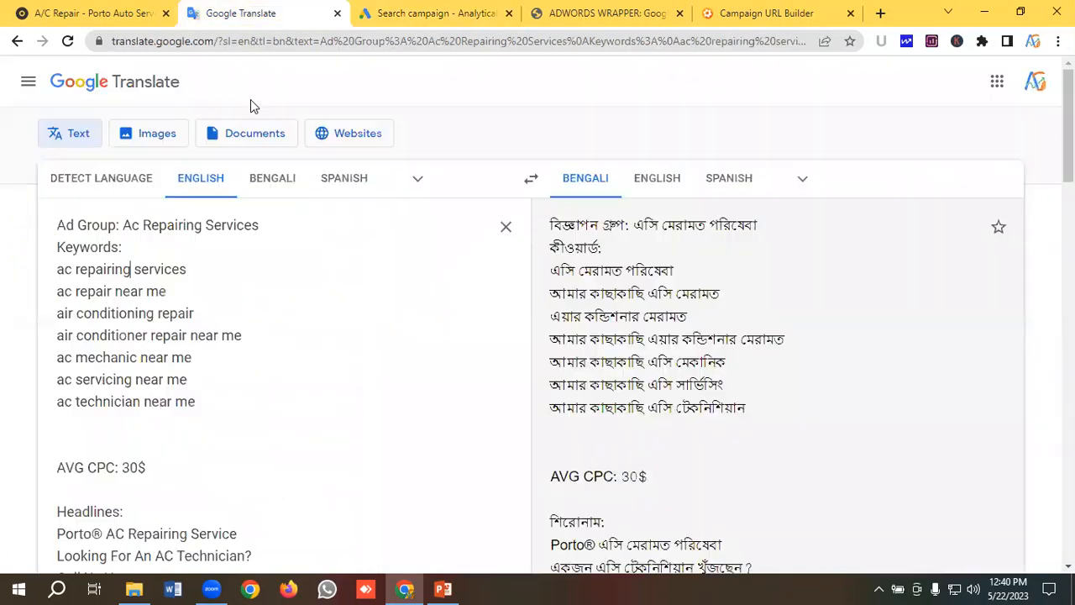
pyautogui.moveTo(193, 271); pyautogui.dragTo(137, 272)
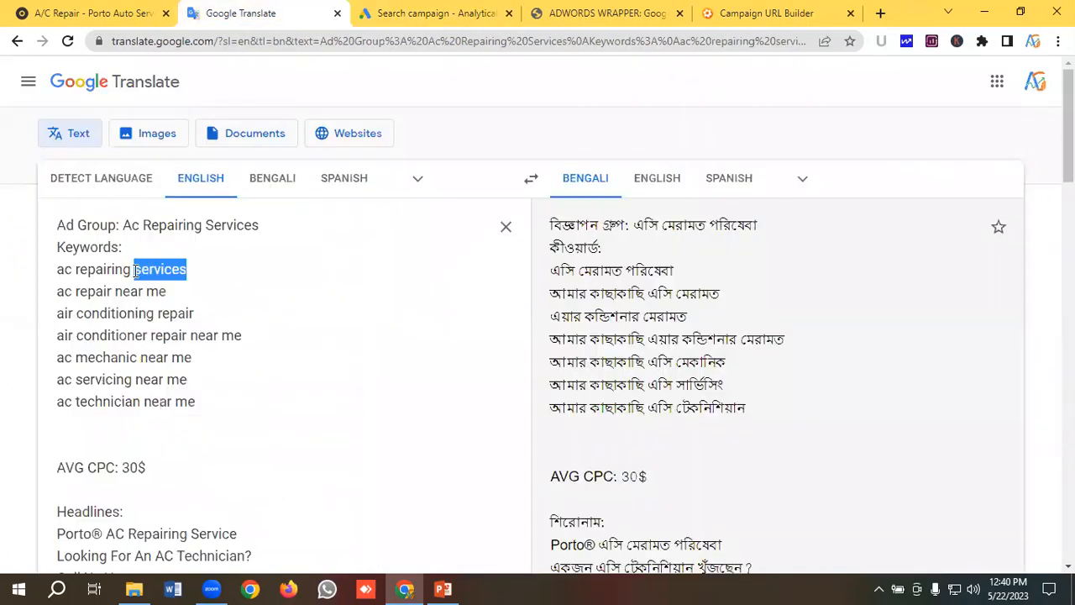
pyautogui.click(380, 13)
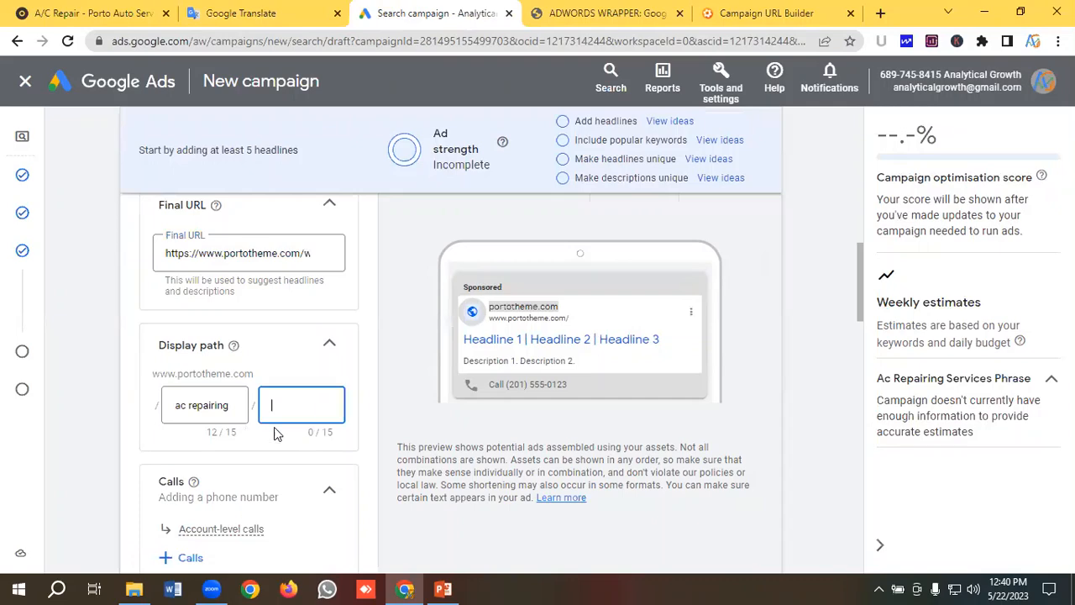
pyautogui.hotkey('ctrl', 'v')
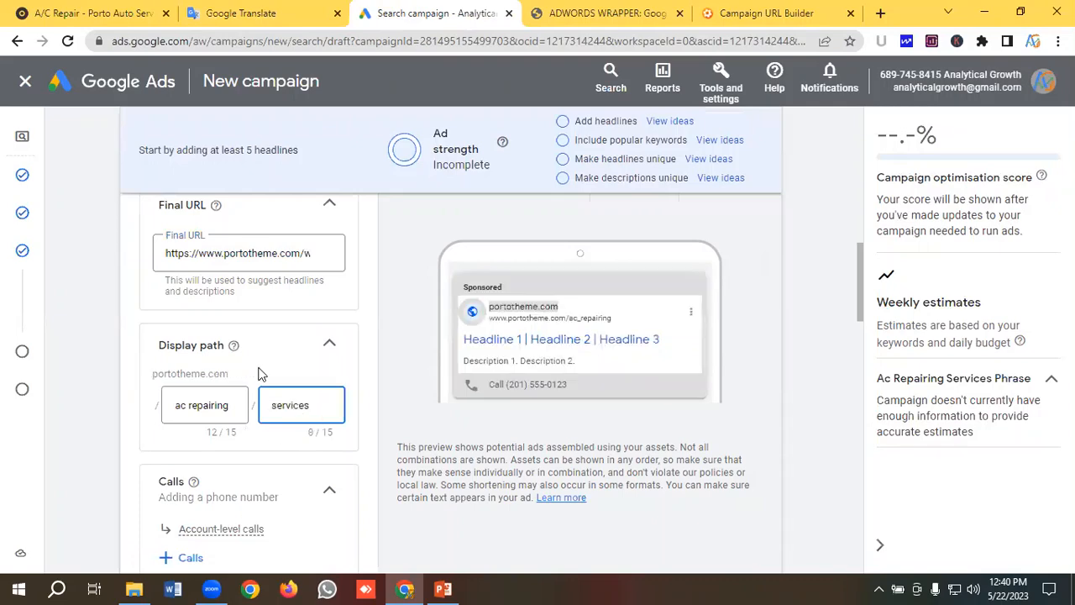
# Open the form for adding a new campaign-level call asset to the ad
pyautogui.scroll(-1, 262, 374)
pyautogui.scroll(-1, 259, 367)
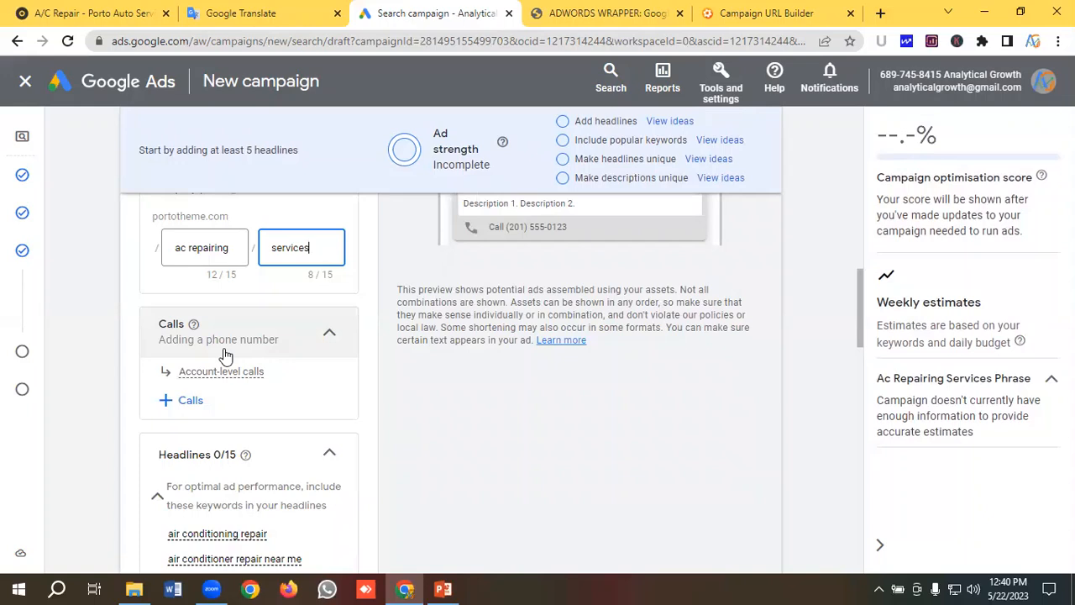
pyautogui.click(193, 405)
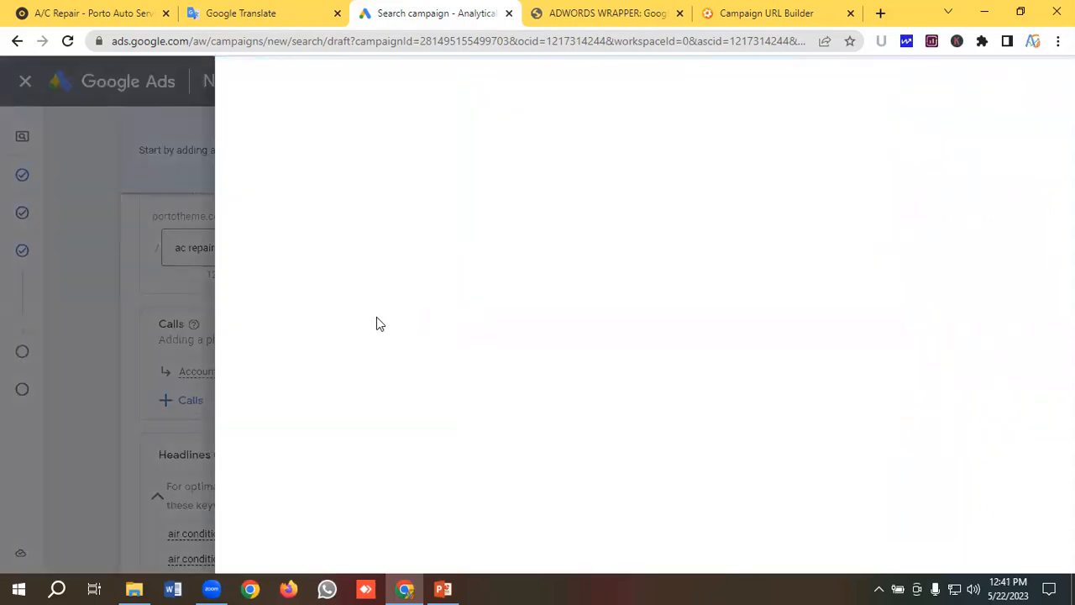
pyautogui.scroll(-10, 341, 375)
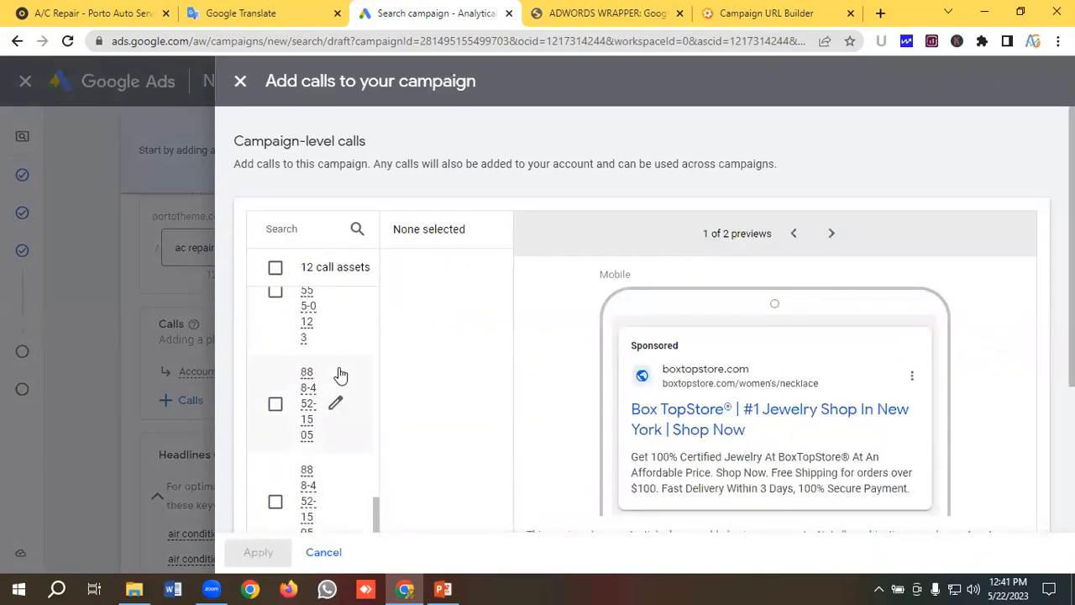
pyautogui.scroll(-3, 339, 377)
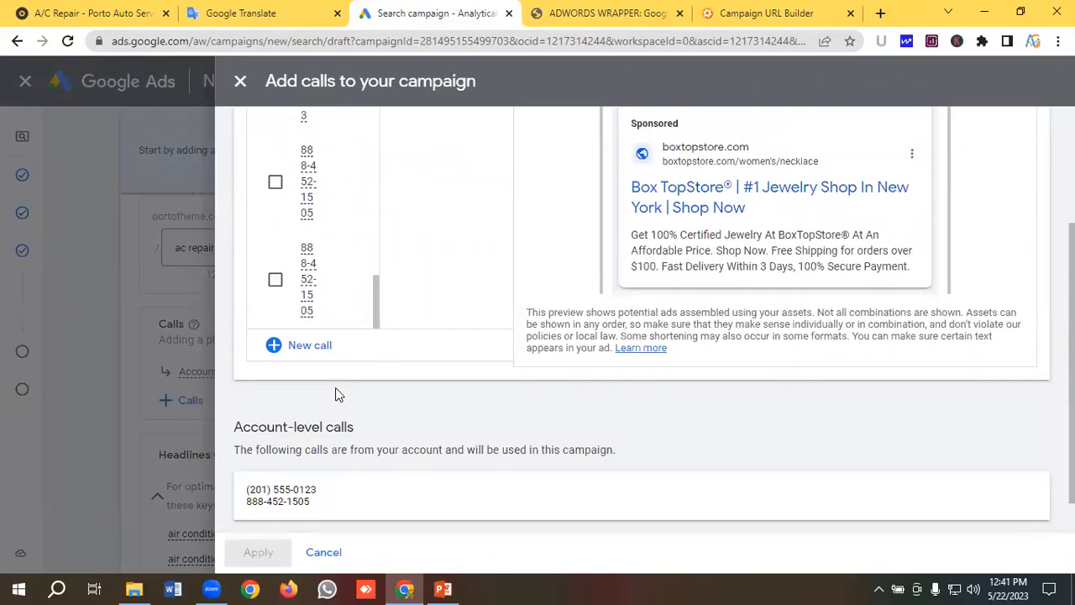
pyautogui.click(315, 345)
pyautogui.scroll(3, 307, 220)
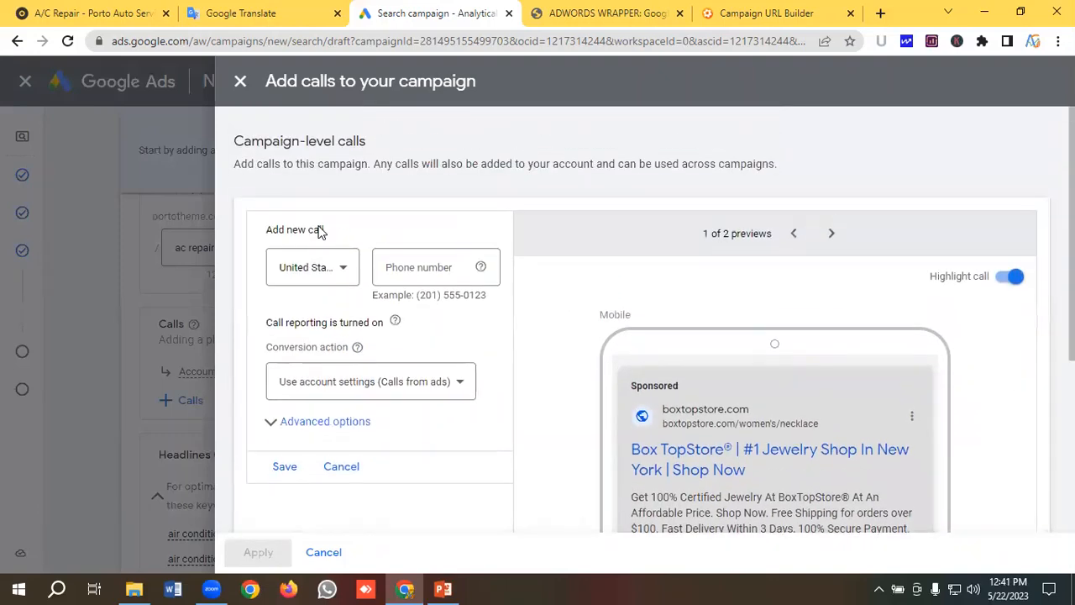
# Copy the call asset's phone number from the Google Translate notes into the new call's phone number field
pyautogui.click(245, 13)
pyautogui.scroll(-10, 196, 250)
pyautogui.scroll(-5, 199, 253)
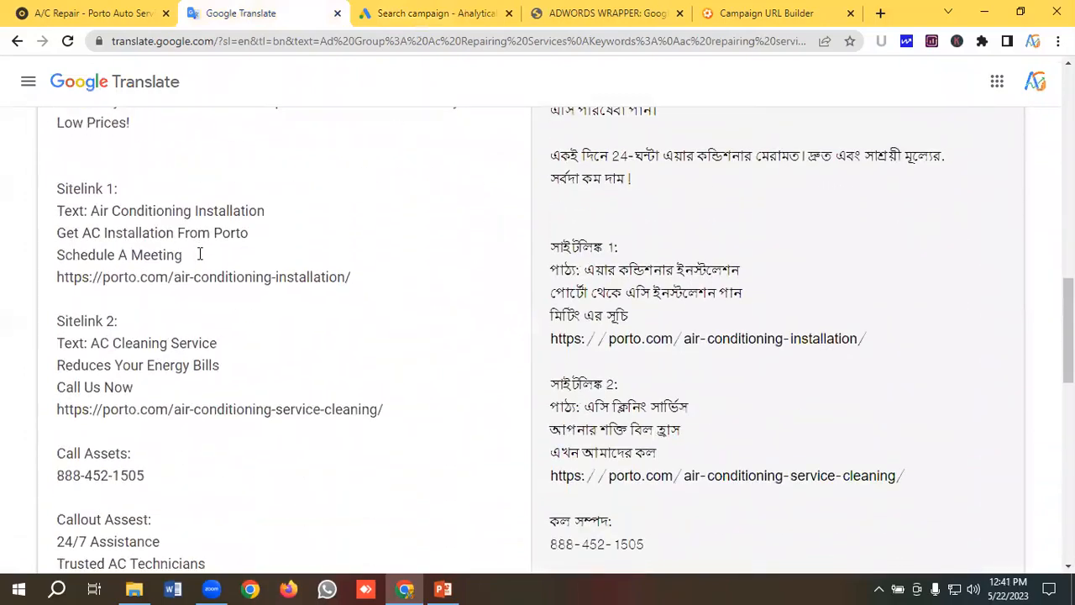
pyautogui.moveTo(158, 240); pyautogui.dragTo(52, 244)
pyautogui.rightClick(96, 243)
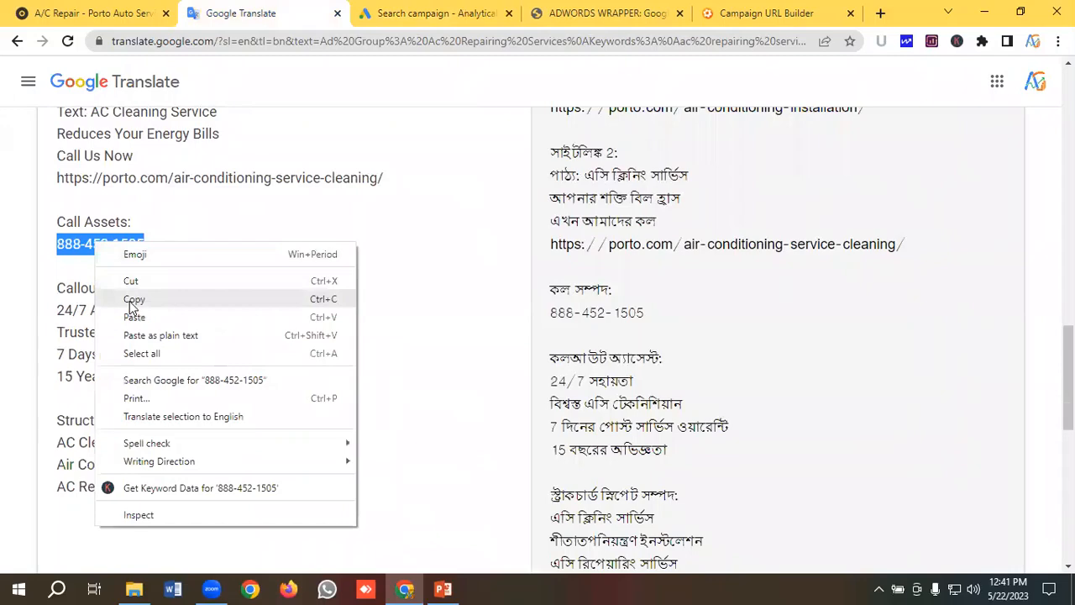
pyautogui.click(133, 299)
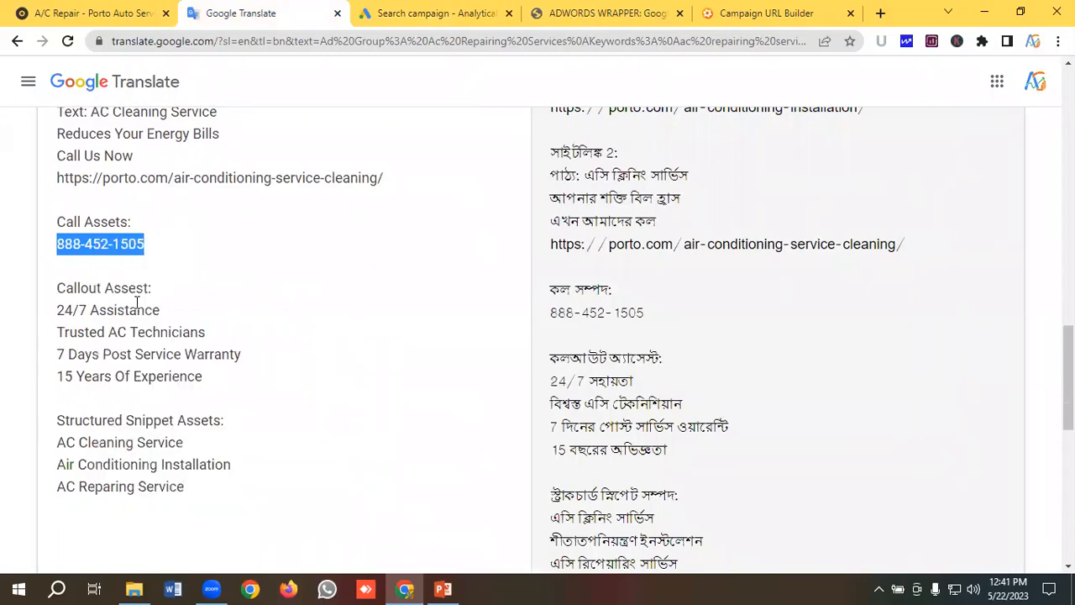
pyautogui.click(428, 13)
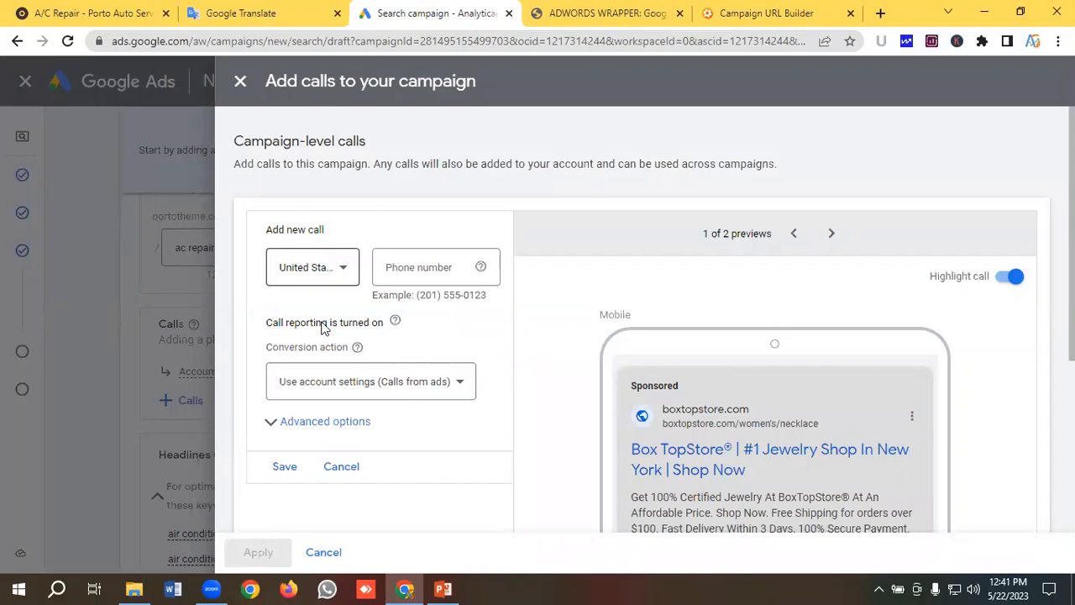
pyautogui.press('Tab')
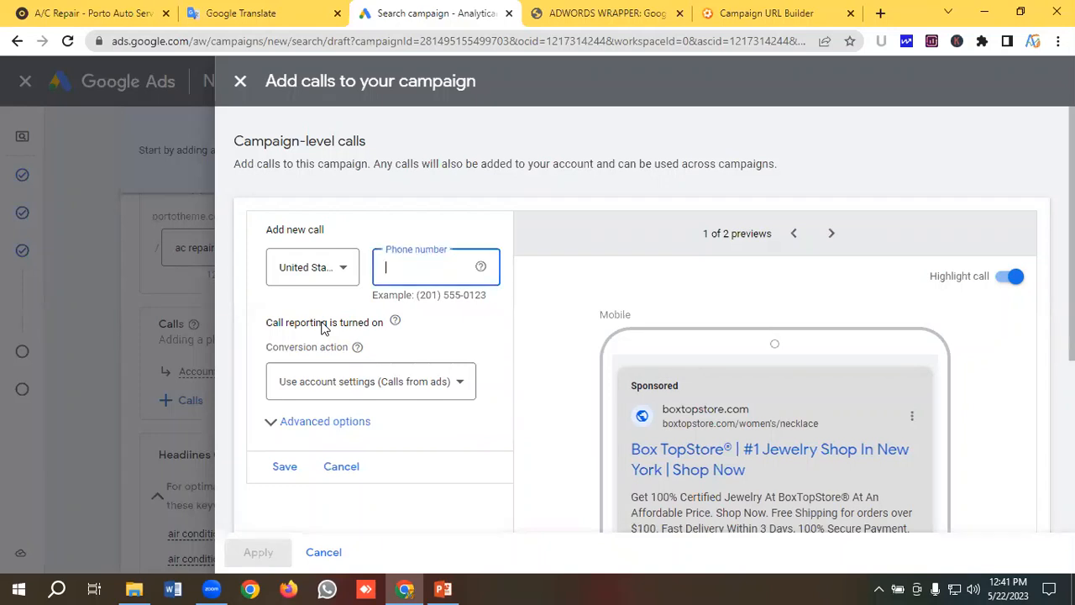
pyautogui.hotkey('ctrl', 'v')
# Set the new call's conversion action to "Calls from ads", then save the call and apply it to the campaign
pyautogui.scroll(-1, 322, 328)
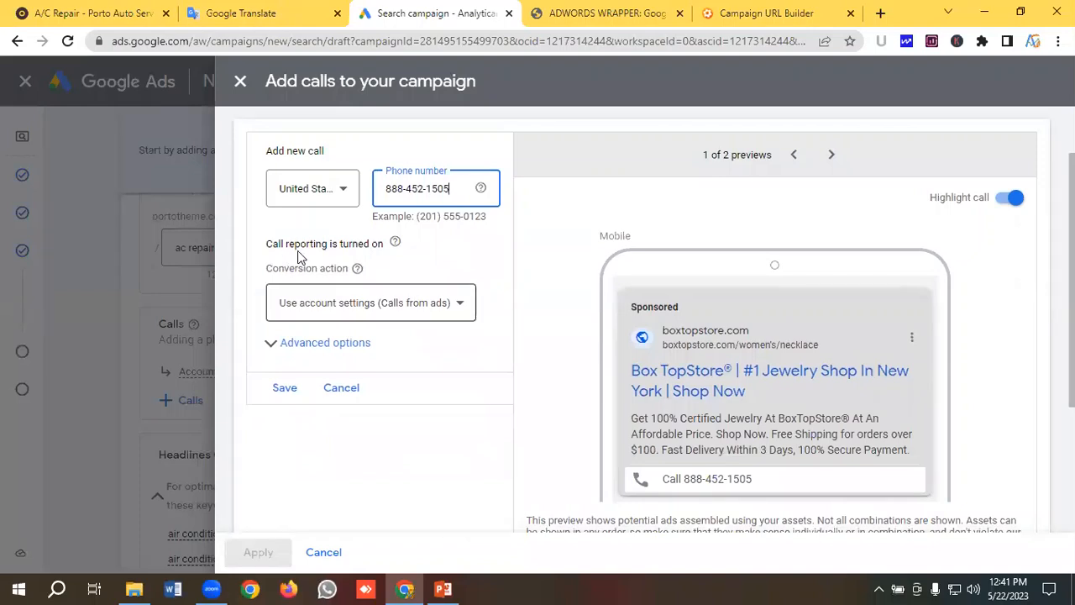
pyautogui.click(318, 301)
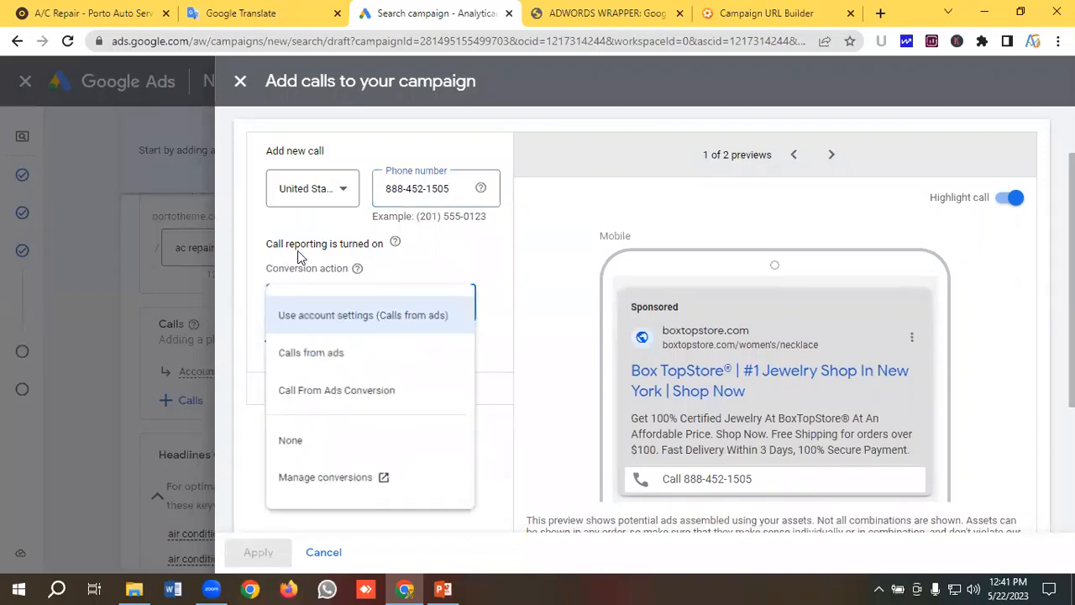
pyautogui.click(316, 358)
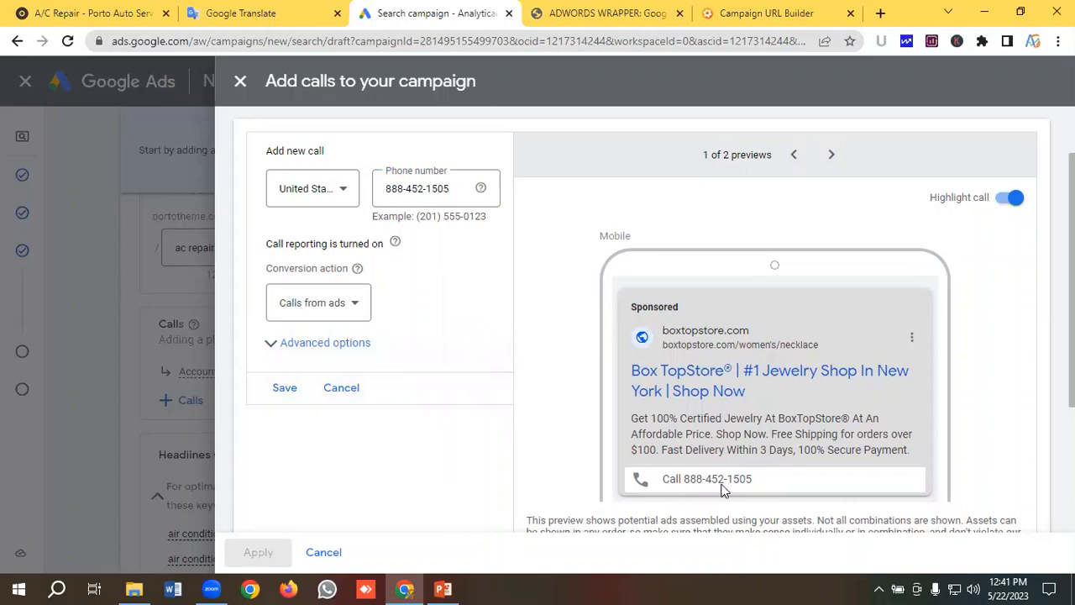
pyautogui.click(287, 393)
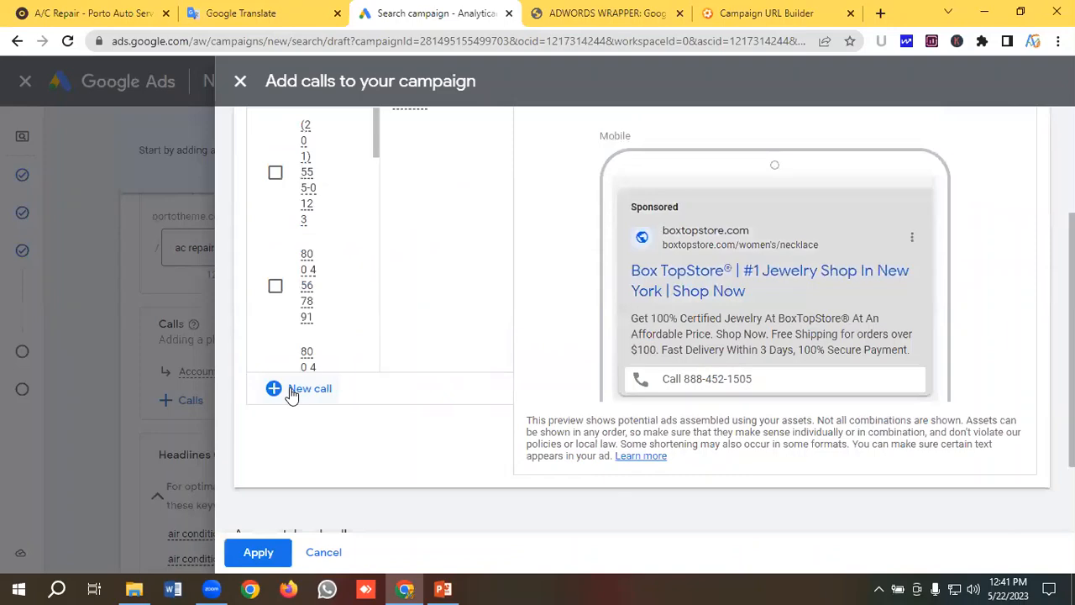
pyautogui.scroll(-3, 331, 357)
pyautogui.scroll(-3, 324, 319)
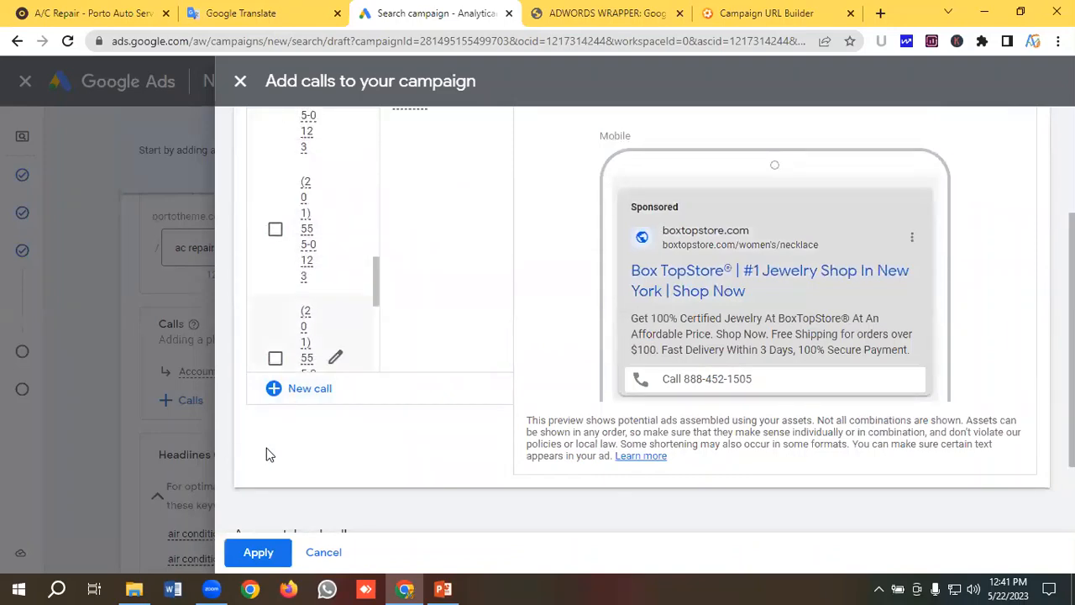
pyautogui.scroll(-2, 238, 451)
pyautogui.click(259, 553)
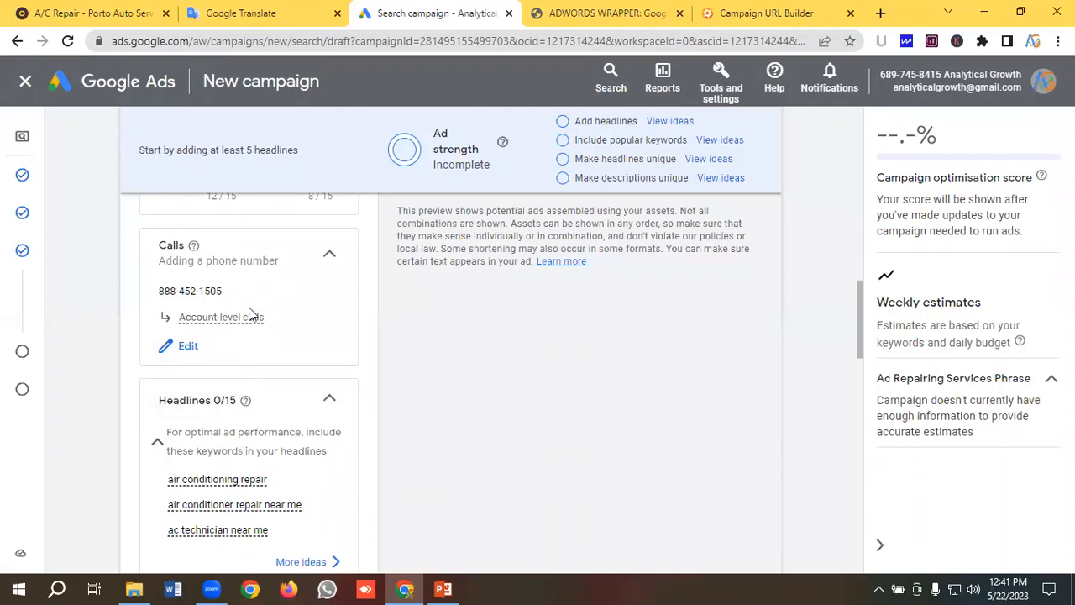
# Add empty headline fields to the ad until it has the maximum of 15
pyautogui.scroll(-2, 289, 308)
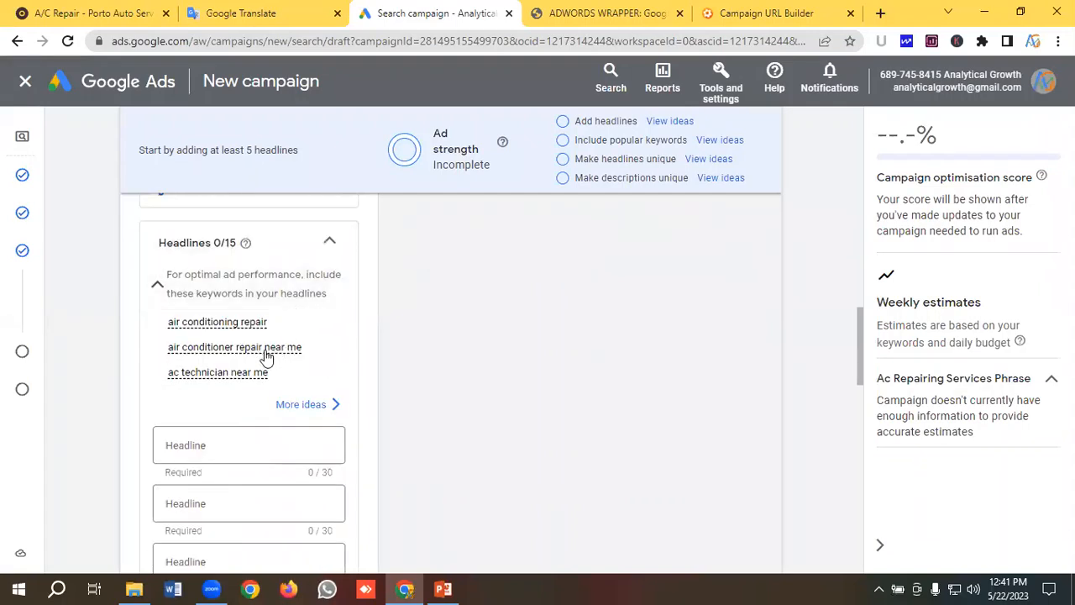
pyautogui.scroll(-3, 252, 355)
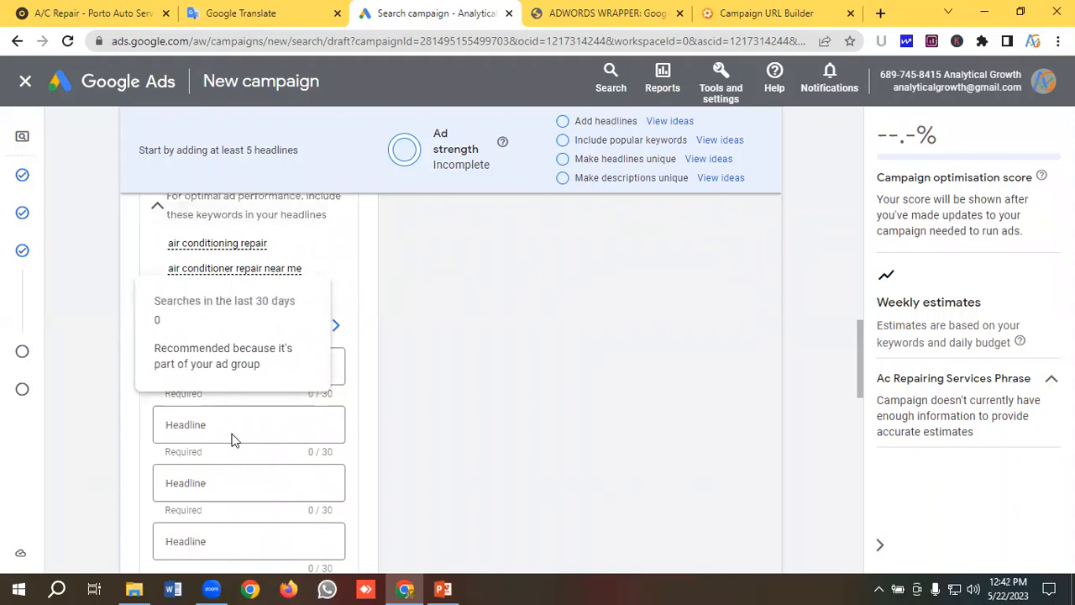
pyautogui.click(201, 448)
pyautogui.scroll(-1, 237, 362)
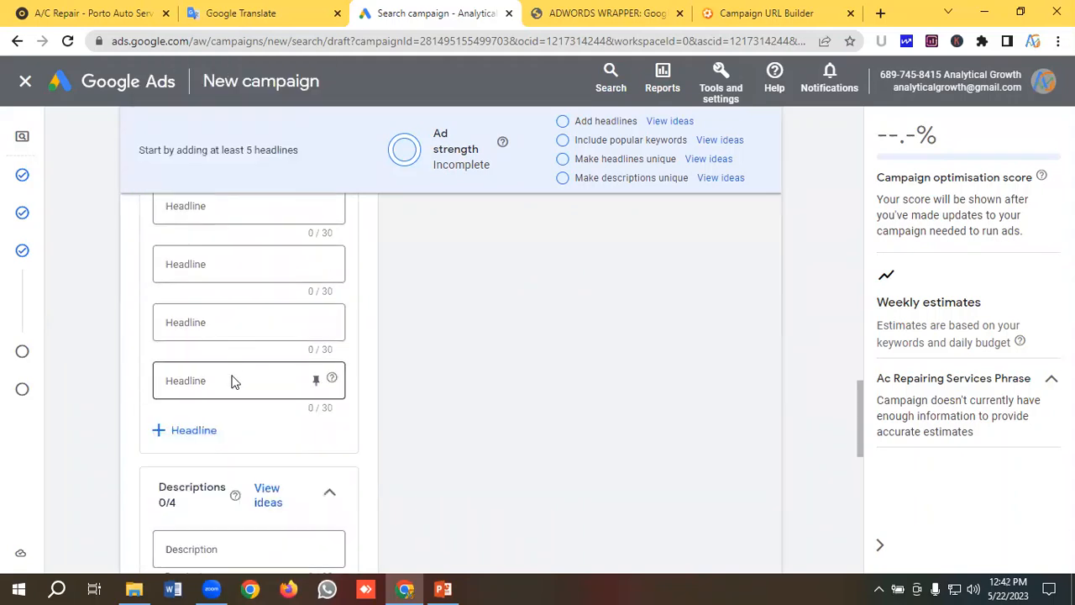
pyautogui.click(188, 437)
pyautogui.scroll(-1, 245, 372)
pyautogui.click(194, 416)
pyautogui.click(184, 466)
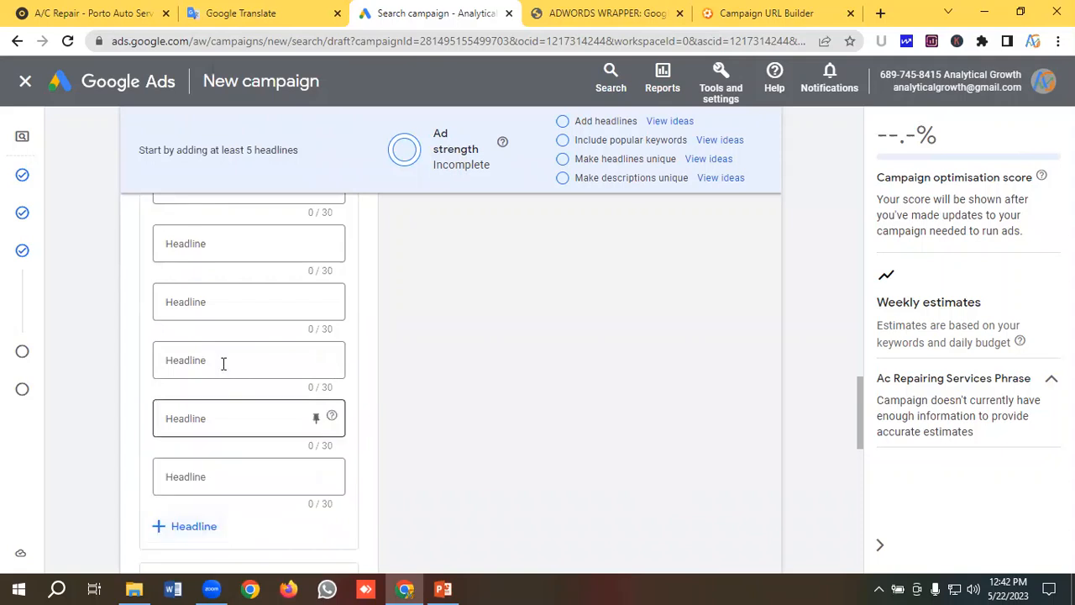
pyautogui.scroll(-2, 218, 378)
pyautogui.click(193, 369)
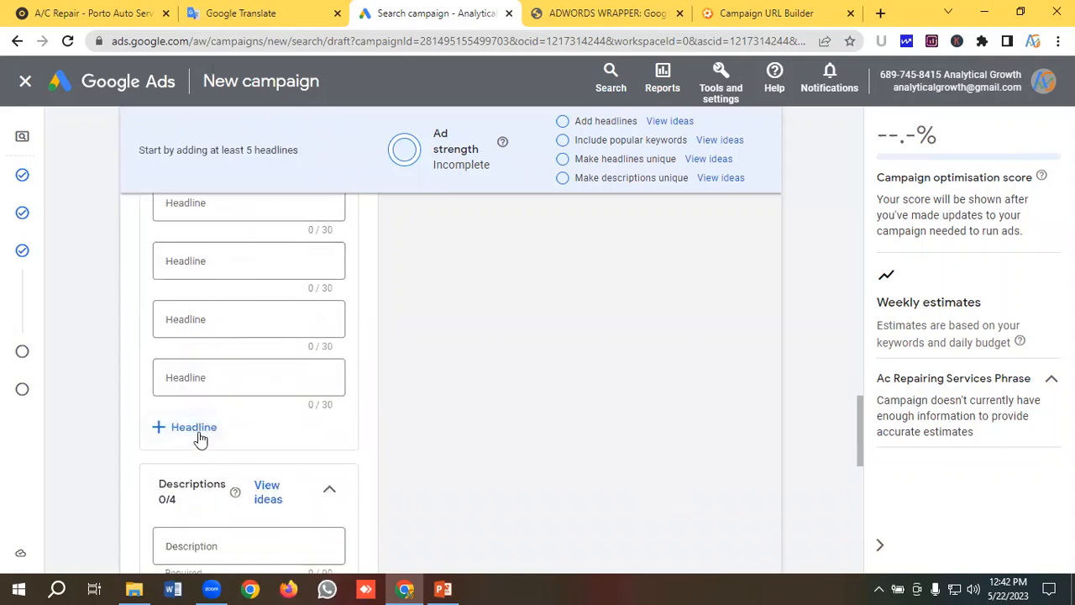
pyautogui.click(199, 428)
pyautogui.scroll(-1, 211, 373)
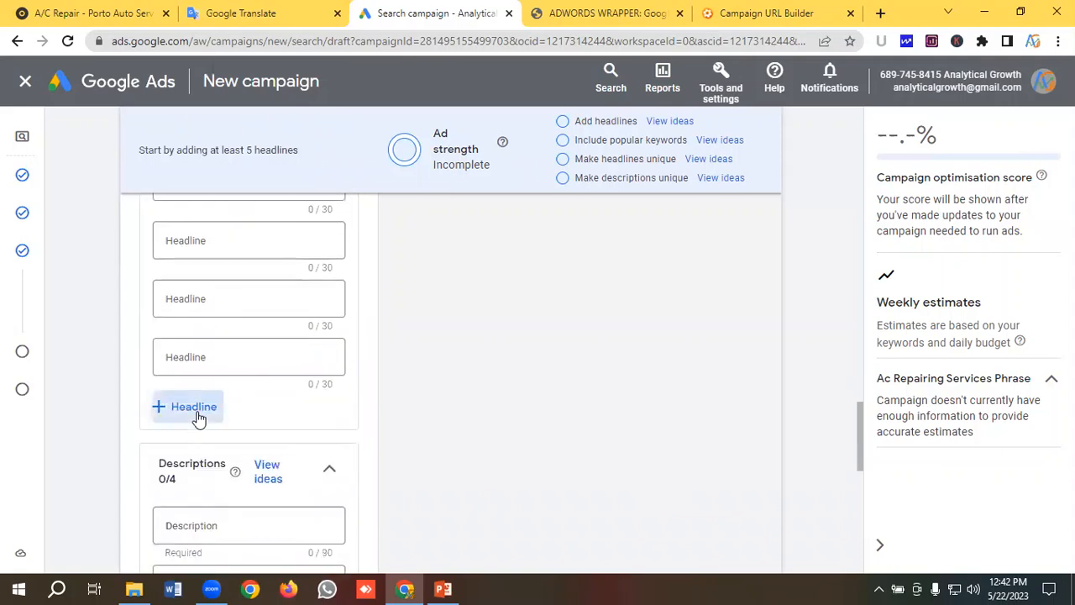
pyautogui.click(196, 409)
pyautogui.scroll(-1, 216, 370)
pyautogui.click(200, 383)
pyautogui.scroll(-1, 207, 391)
# Add two more empty description fields to the ad to make four
pyautogui.scroll(-2, 210, 403)
pyautogui.click(208, 412)
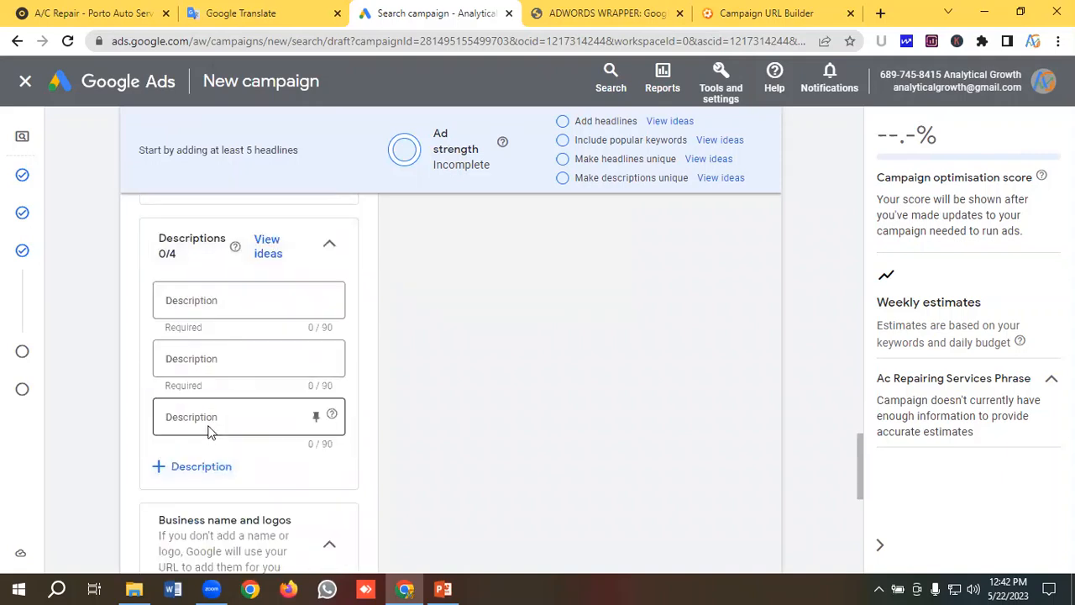
pyautogui.click(199, 462)
# Copy "Porto® AC Repairing Service" from the Google Translate notes into the ad's first headline field
pyautogui.scroll(5, 256, 432)
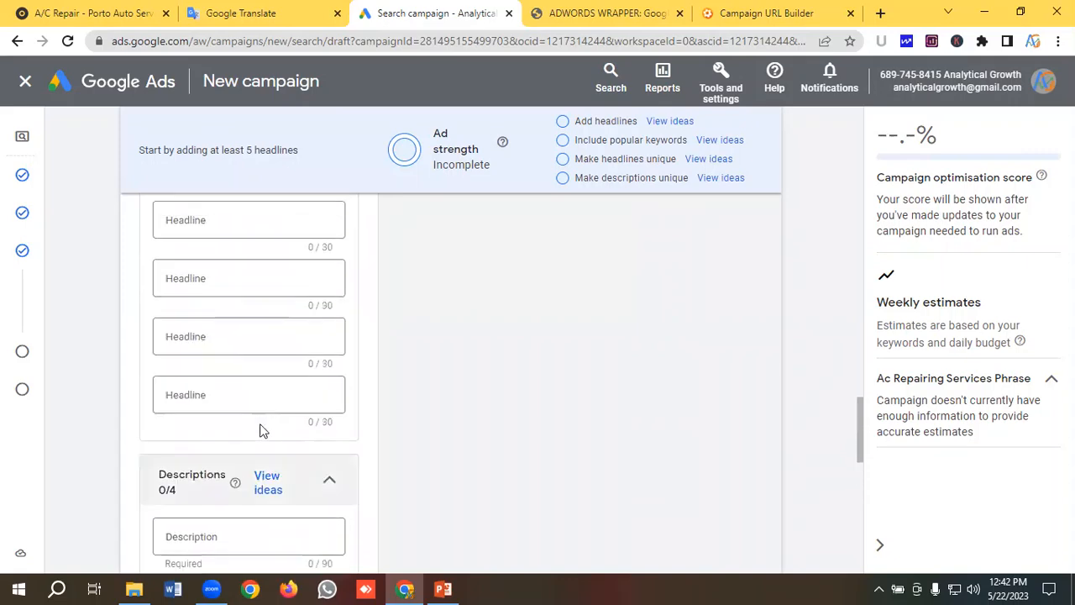
pyautogui.scroll(3, 262, 428)
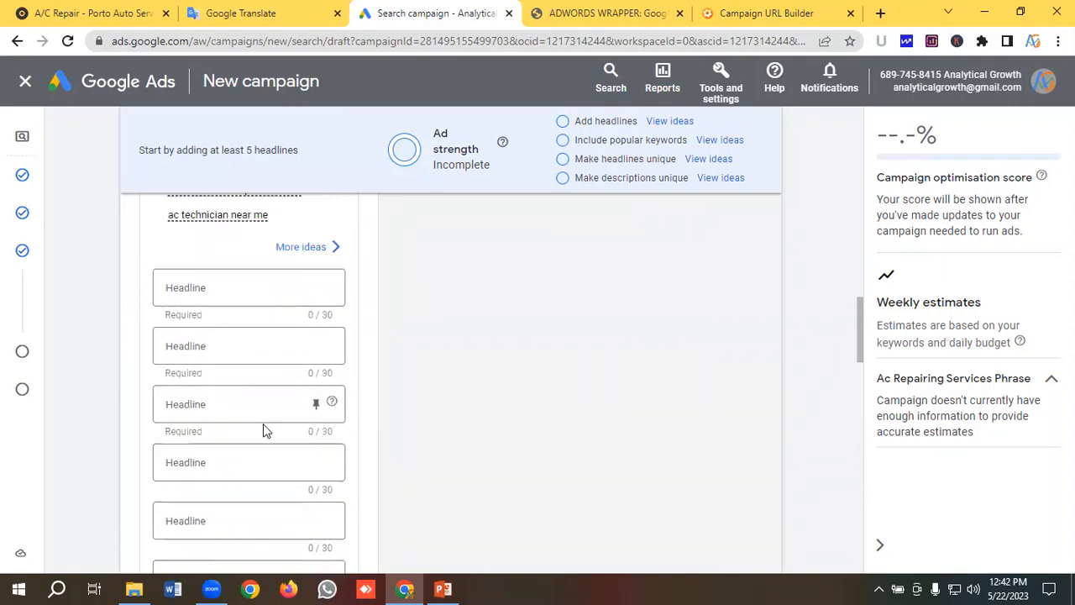
pyautogui.click(246, 12)
pyautogui.scroll(15, 205, 281)
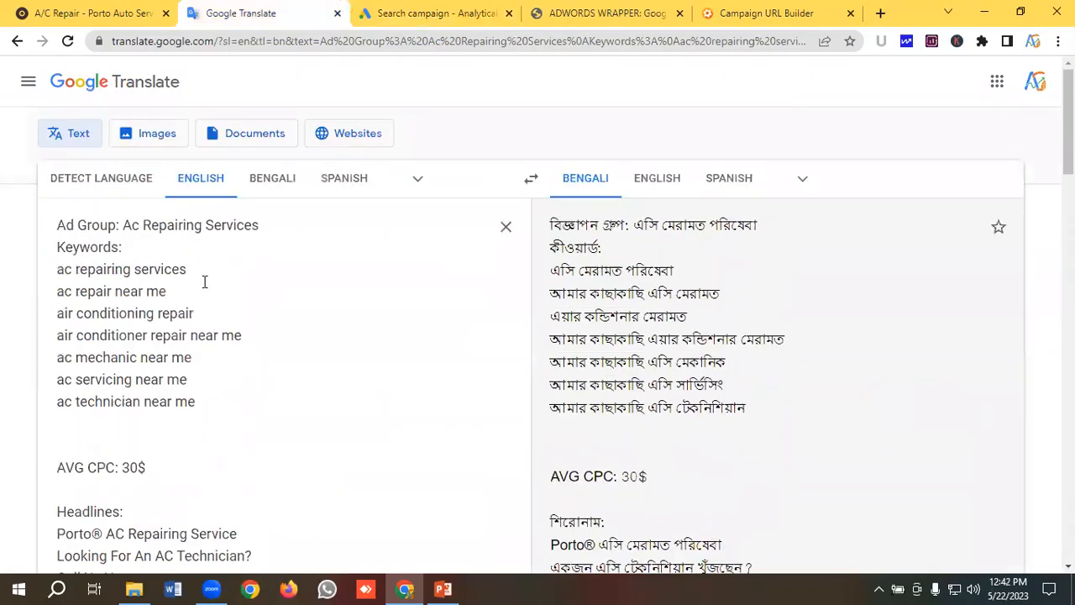
pyautogui.scroll(-3, 204, 282)
pyautogui.moveTo(261, 297); pyautogui.dragTo(49, 304)
pyautogui.hotkey('ctrl', 'c')
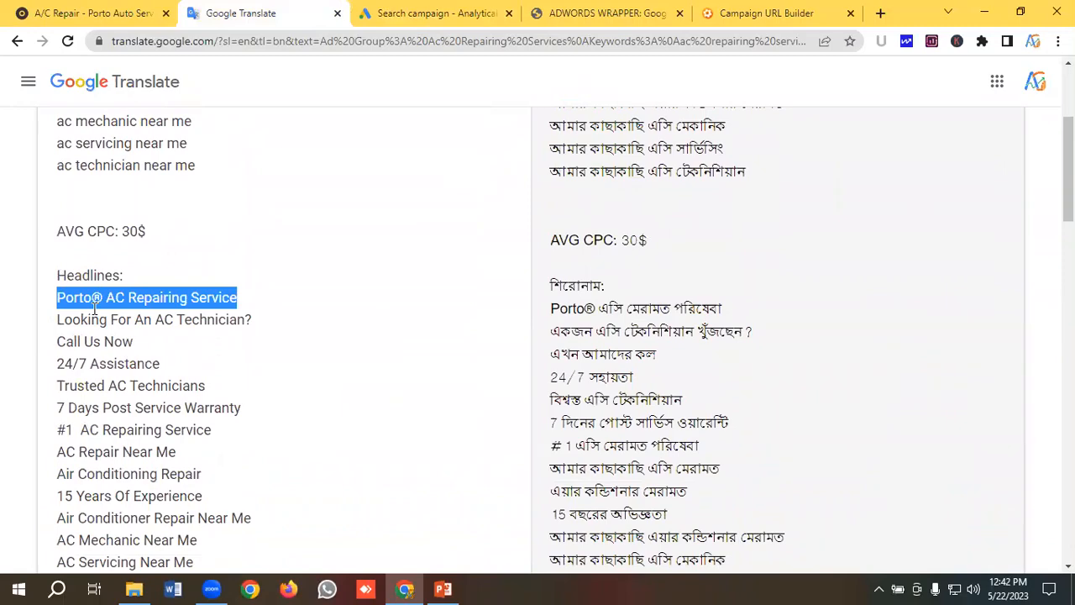
pyautogui.click(454, 12)
pyautogui.click(216, 292)
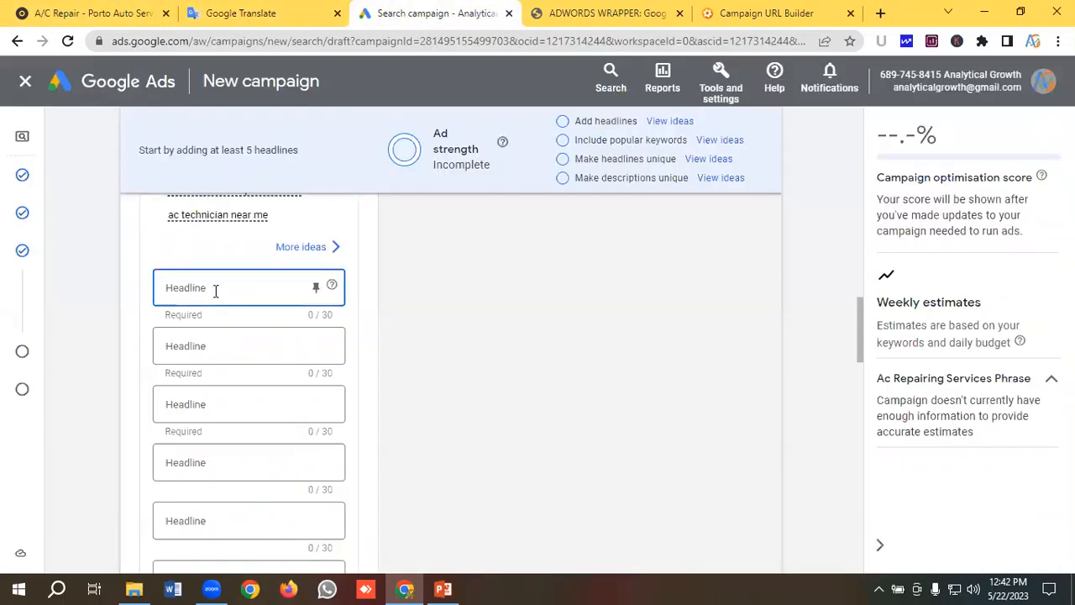
pyautogui.hotkey('ctrl', 'v')
# Copy "Looking For An AC Technician?" from the Google Translate notes into the ad's second headline field
pyautogui.click(252, 12)
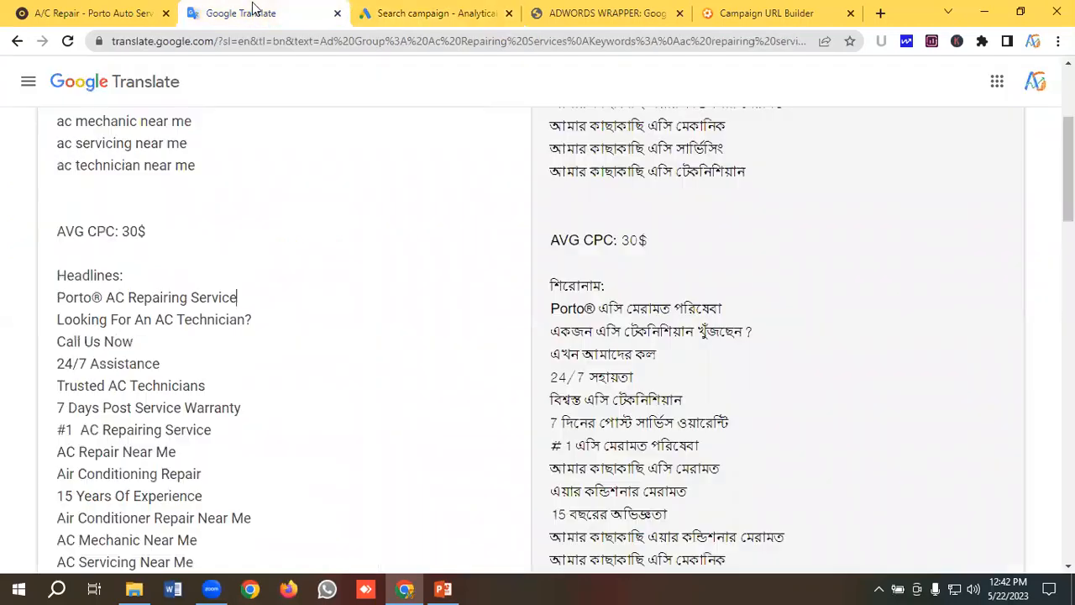
pyautogui.moveTo(271, 321); pyautogui.dragTo(44, 326)
pyautogui.hotkey('ctrl', 'c')
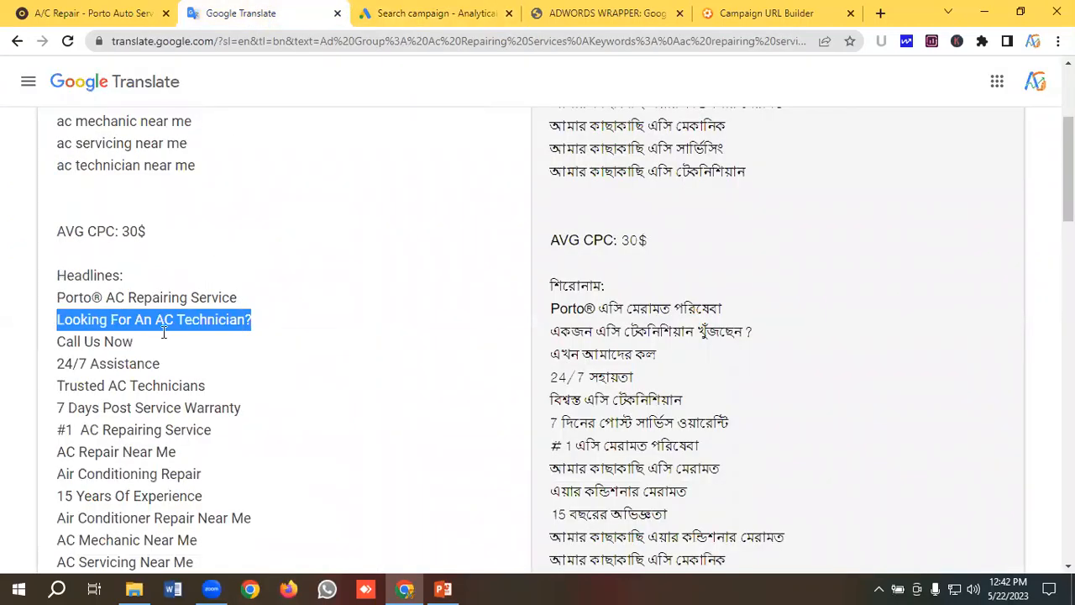
pyautogui.hotkey('ctrl', 'Tab')
pyautogui.click(205, 345)
pyautogui.hotkey('ctrl', 'v')
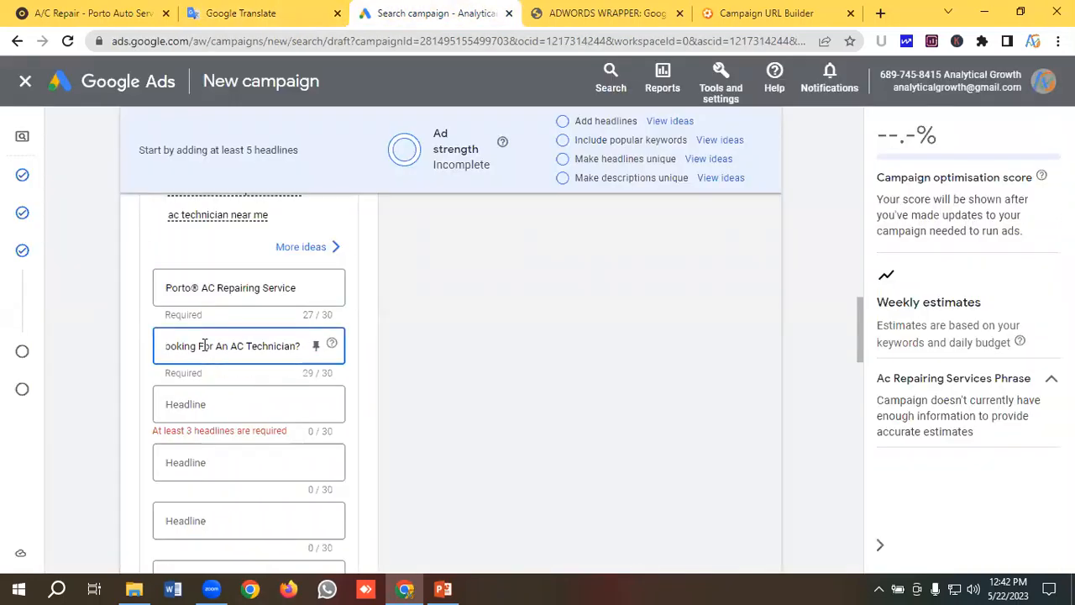
# Copy "Call Us Now" from the Google Translate notes into the ad's third headline field
pyautogui.click(239, 8)
pyautogui.scroll(-1, 211, 231)
pyautogui.moveTo(155, 262); pyautogui.dragTo(57, 263)
pyautogui.hotkey('ctrl', 'c')
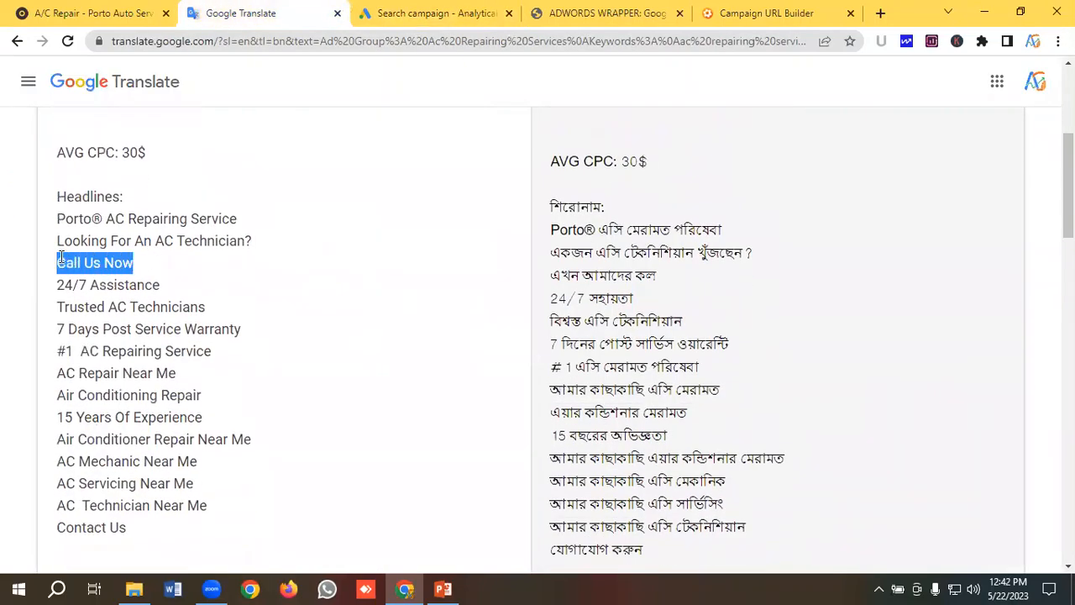
pyautogui.click(403, 12)
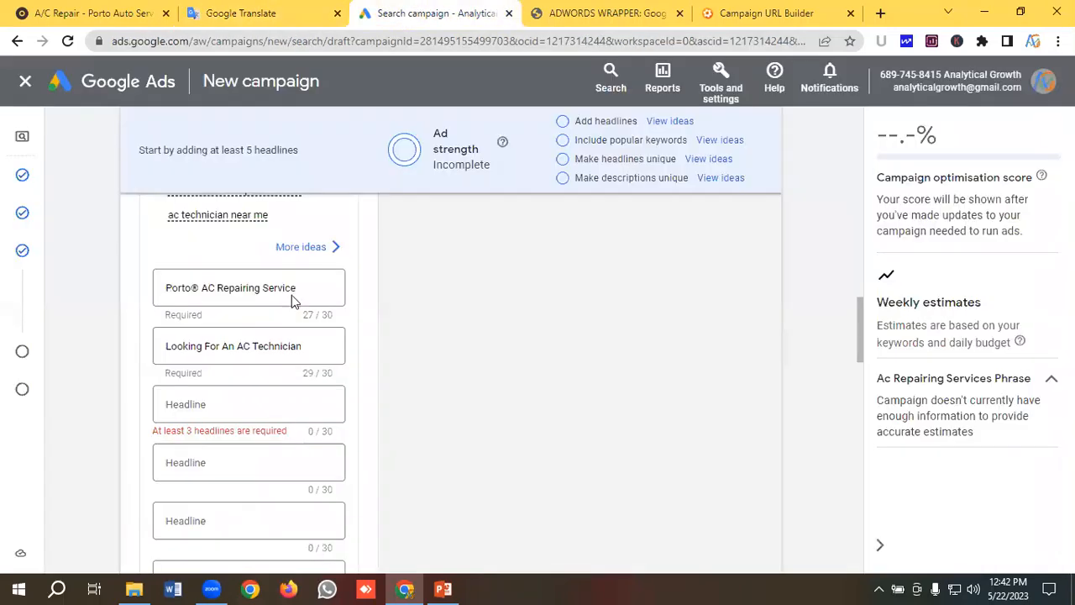
pyautogui.click(216, 401)
pyautogui.hotkey('ctrl', 'v')
# Copy "24/7 Assistance" from the Google Translate notes into the ad's fourth headline field
pyautogui.scroll(-1, 237, 351)
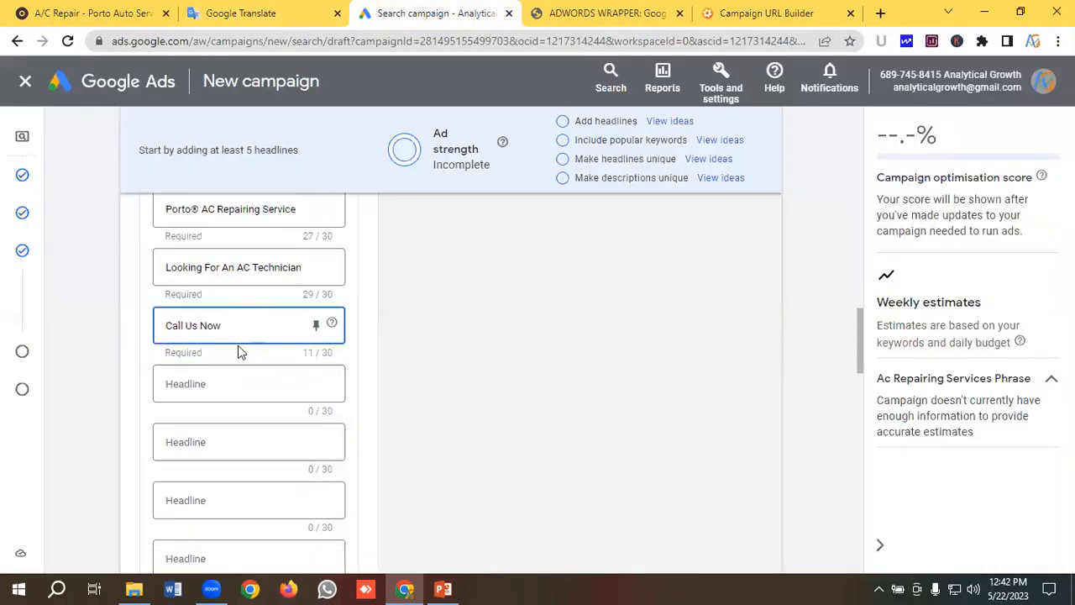
pyautogui.click(252, 8)
pyautogui.moveTo(161, 286); pyautogui.dragTo(26, 296)
pyautogui.hotkey('ctrl', 'c')
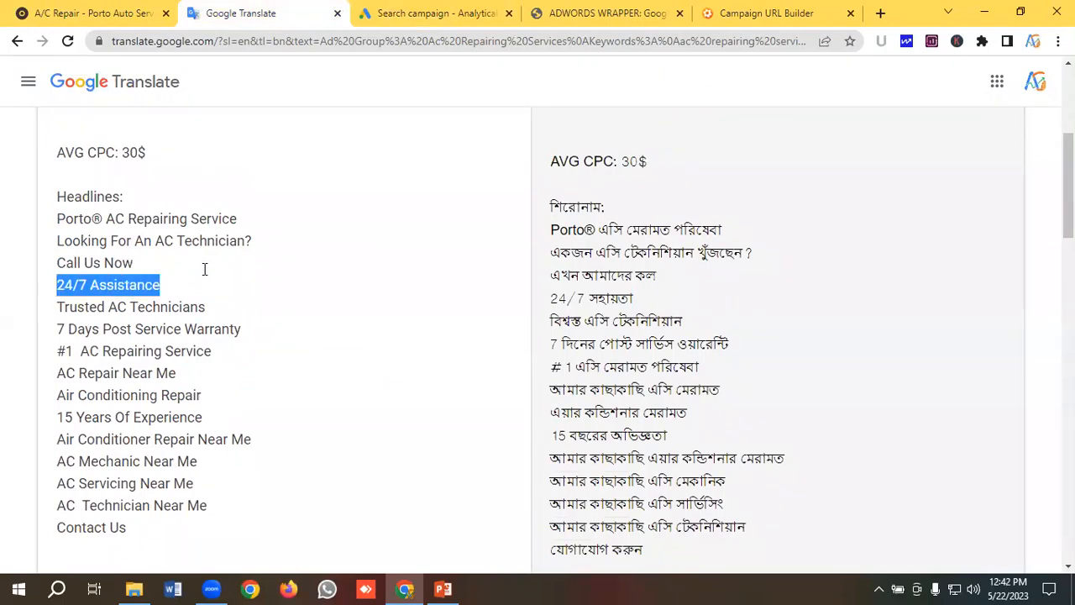
pyautogui.click(437, 13)
pyautogui.click(211, 393)
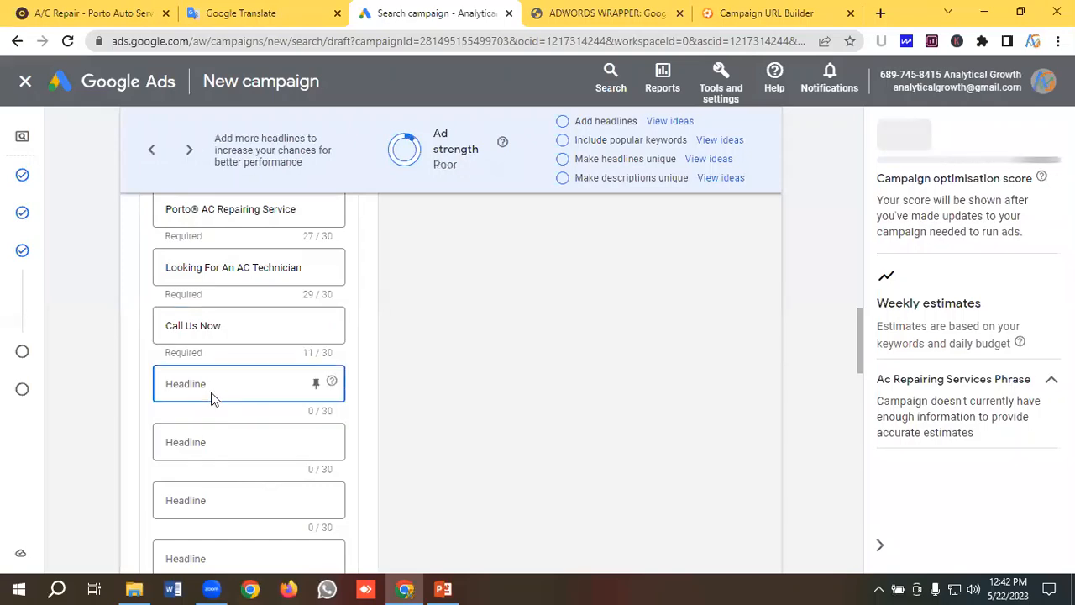
pyautogui.hotkey('ctrl', 'v')
# Copy "Trusted AC Technicians" from the Google Translate notes into the ad's fifth headline field
pyautogui.click(277, 18)
pyautogui.scroll(-1, 205, 266)
pyautogui.moveTo(207, 228); pyautogui.dragTo(57, 227)
pyautogui.hotkey('ctrl', 'c')
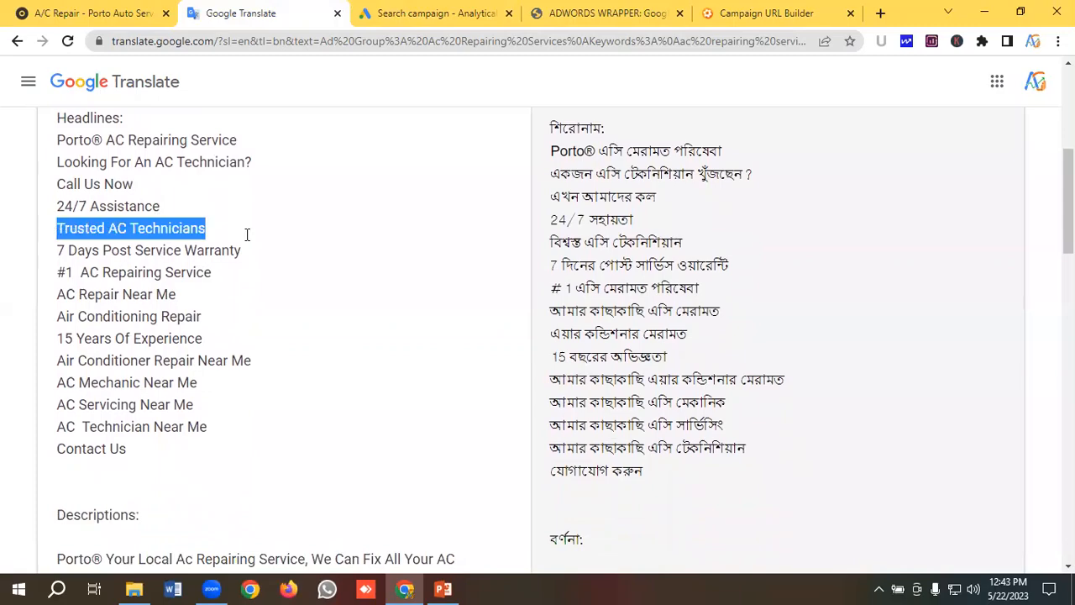
pyautogui.click(424, 13)
pyautogui.click(211, 442)
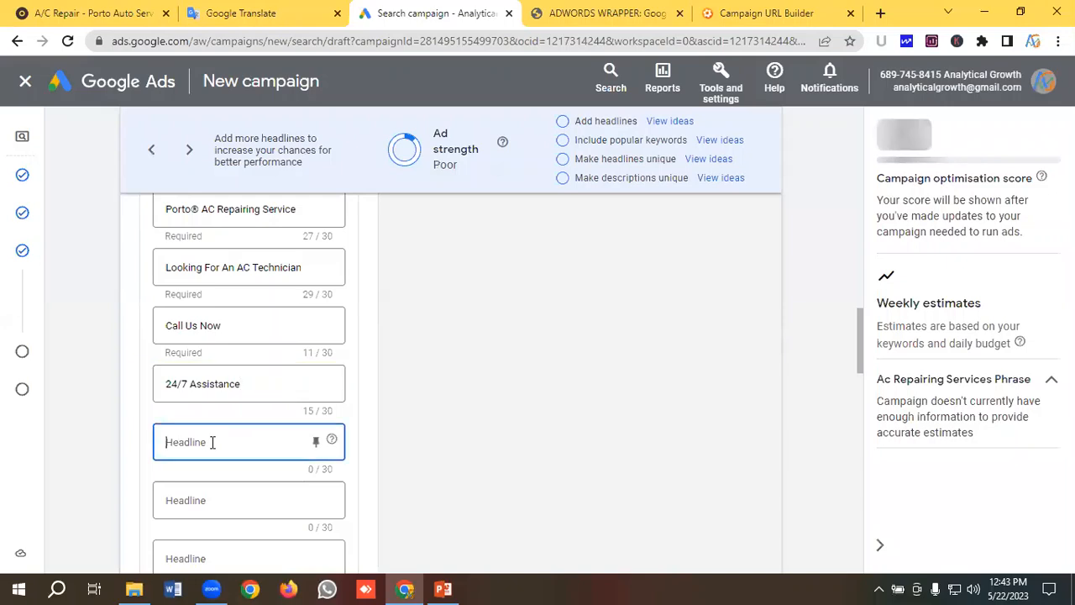
pyautogui.hotkey('ctrl', 'v')
# Copy "7 Days Post Service Warranty" from the Google Translate notes into the ad's sixth headline field
pyautogui.scroll(-2, 252, 369)
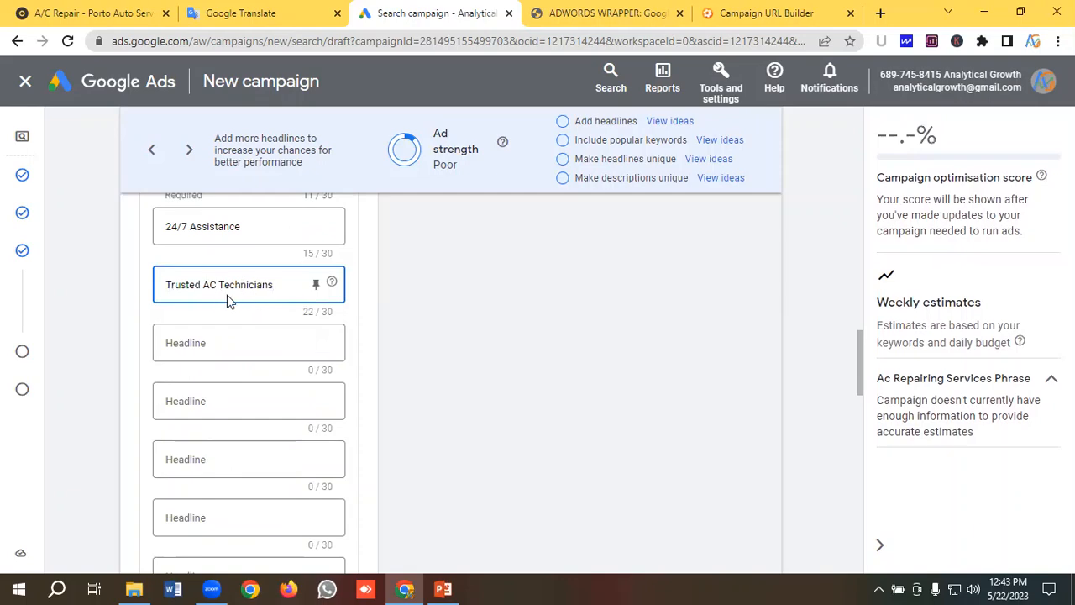
pyautogui.click(231, 14)
pyautogui.moveTo(244, 251); pyautogui.dragTo(57, 250)
pyautogui.hotkey('ctrl', 'c')
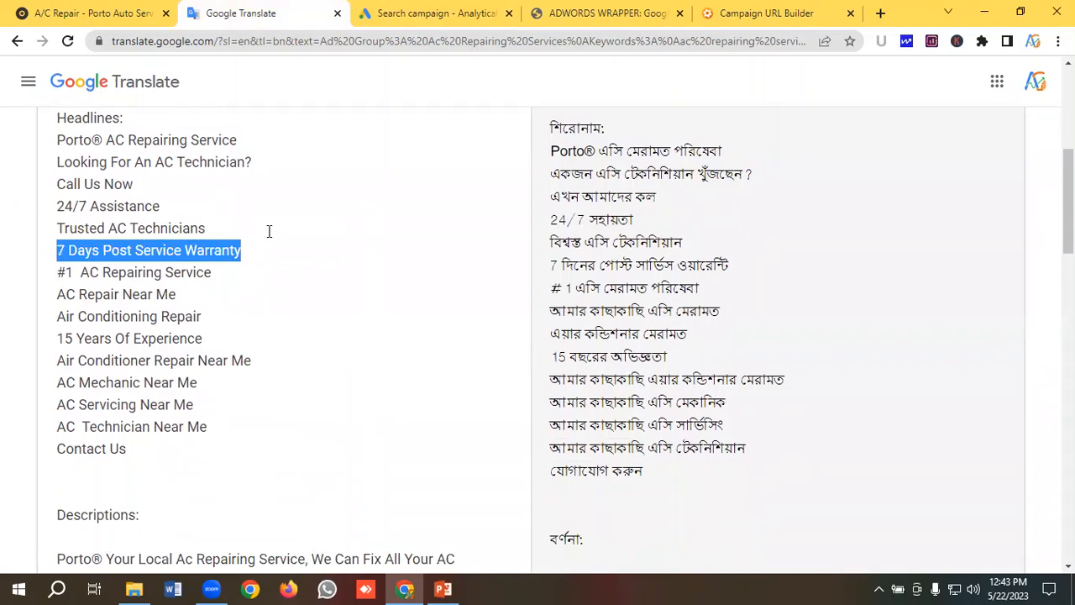
pyautogui.click(395, 14)
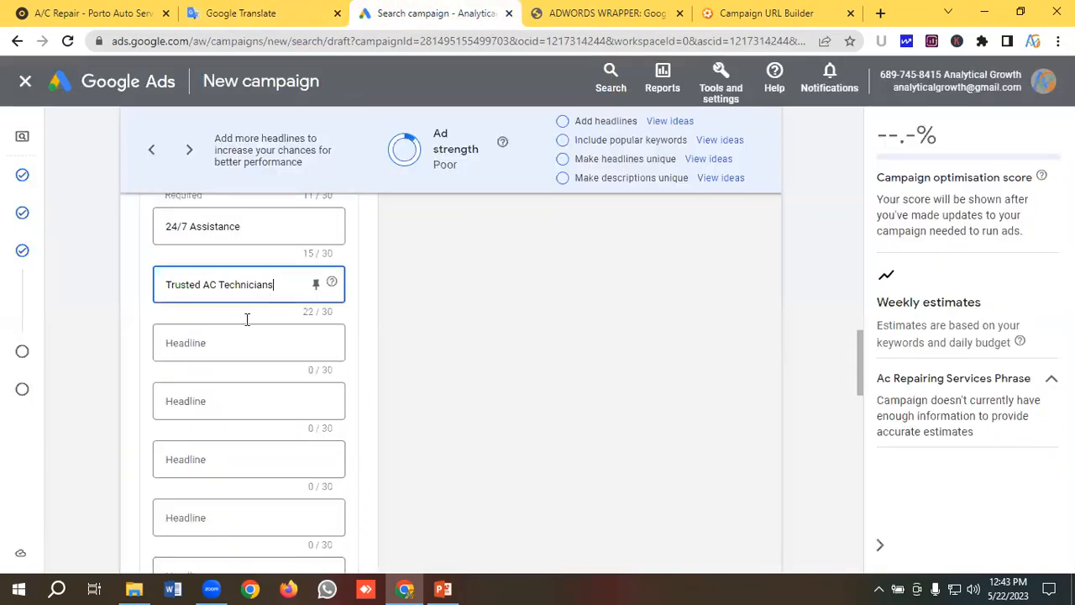
pyautogui.click(227, 339)
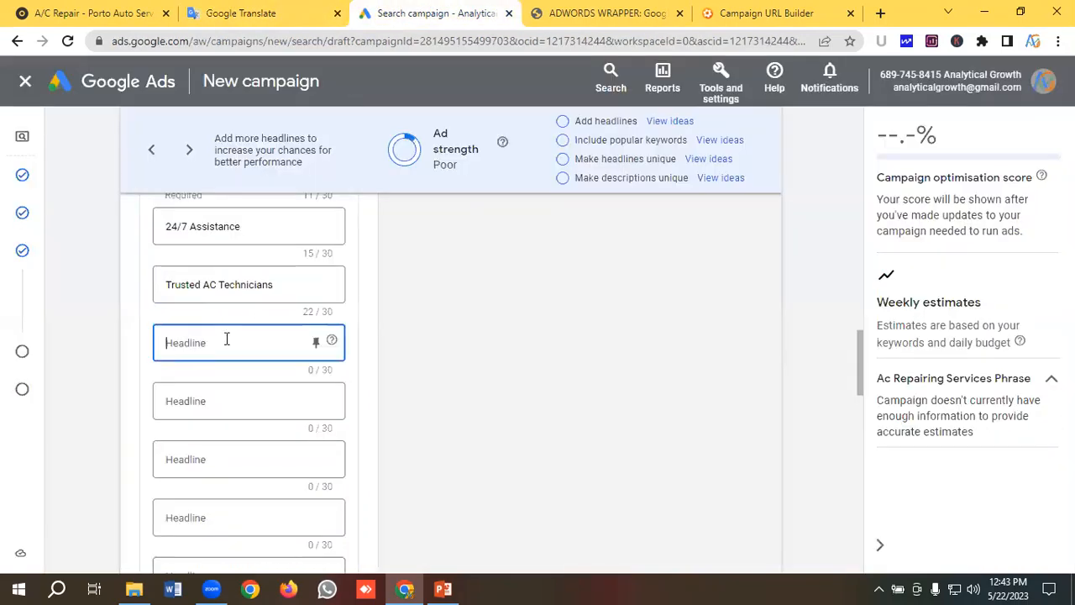
pyautogui.hotkey('ctrl', 'v')
# Copy "#1 AC Repairing Service" from the Google Translate notes into the ad's seventh headline field
pyautogui.click(221, 11)
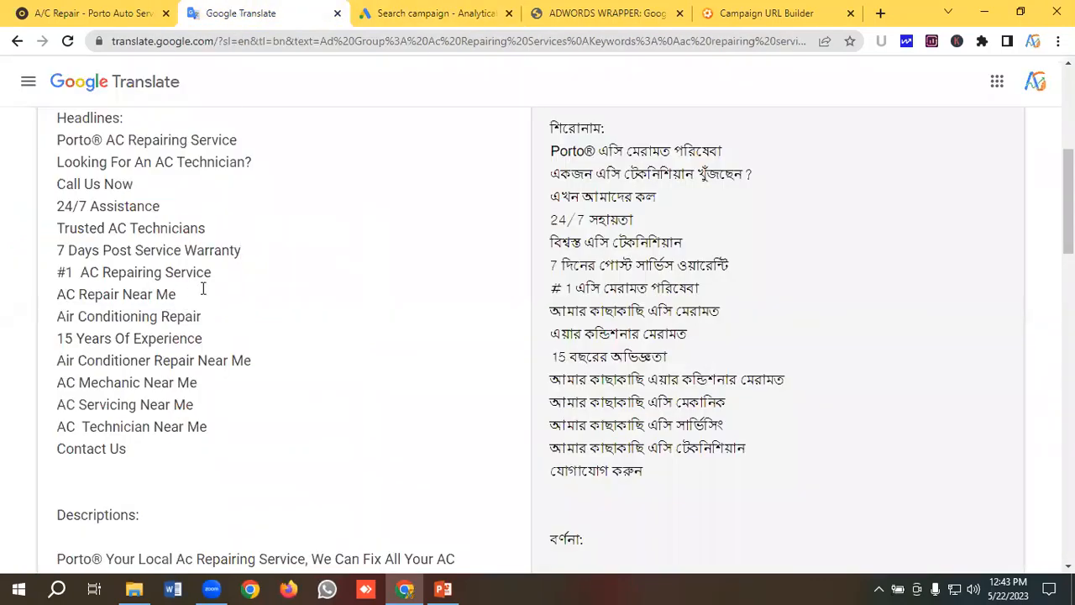
pyautogui.moveTo(241, 273); pyautogui.dragTo(2, 279)
pyautogui.hotkey('ctrl', 'c')
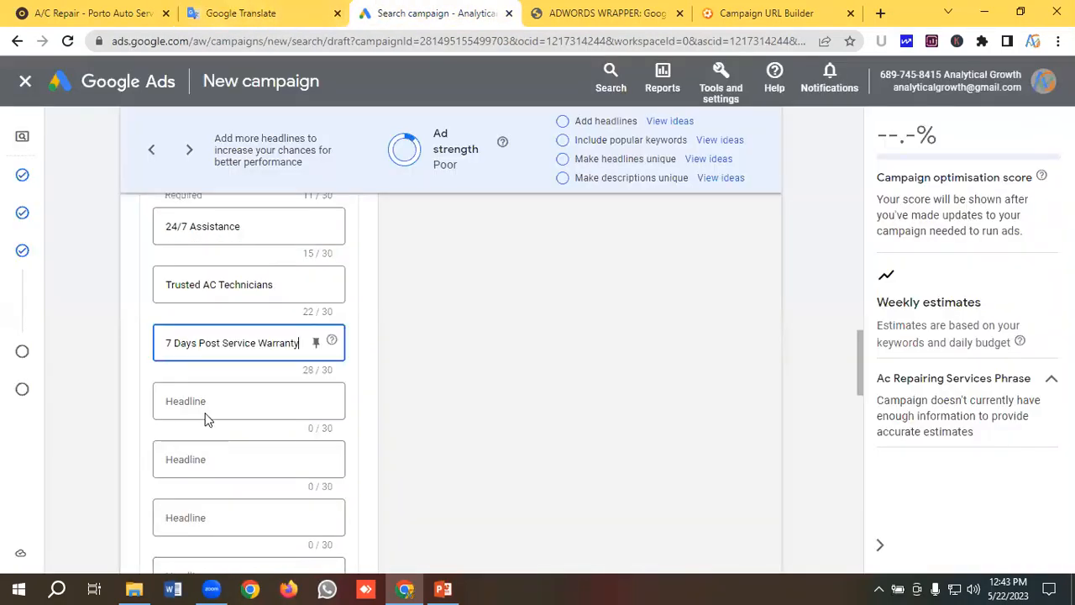
pyautogui.click(208, 414)
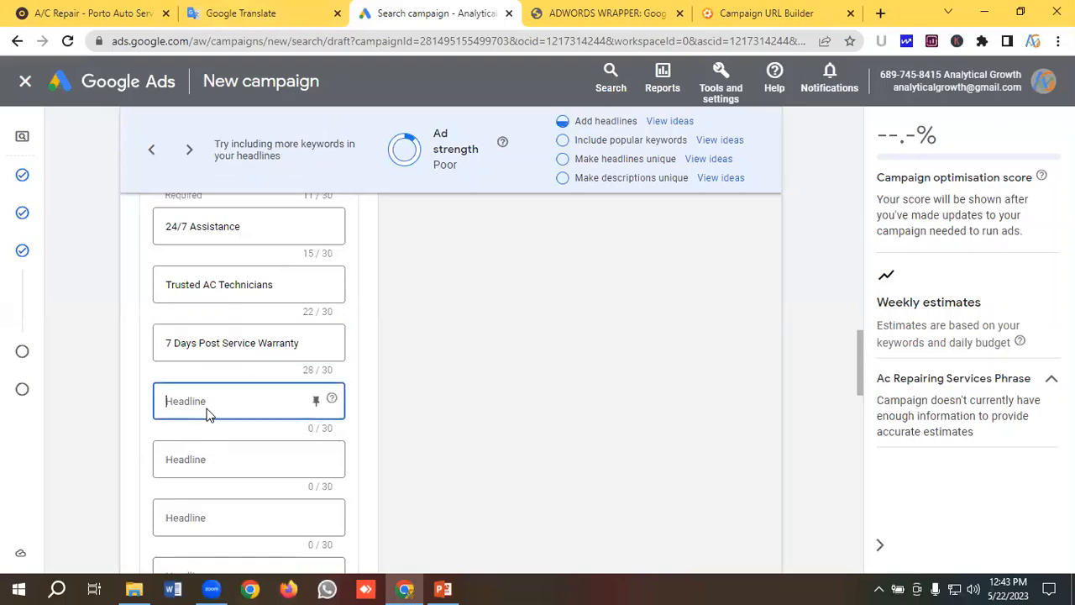
pyautogui.hotkey('ctrl', 'v')
# Copy "AC Repair Near Me" from the Google Translate notes into the ad's eighth headline field
pyautogui.click(254, 25)
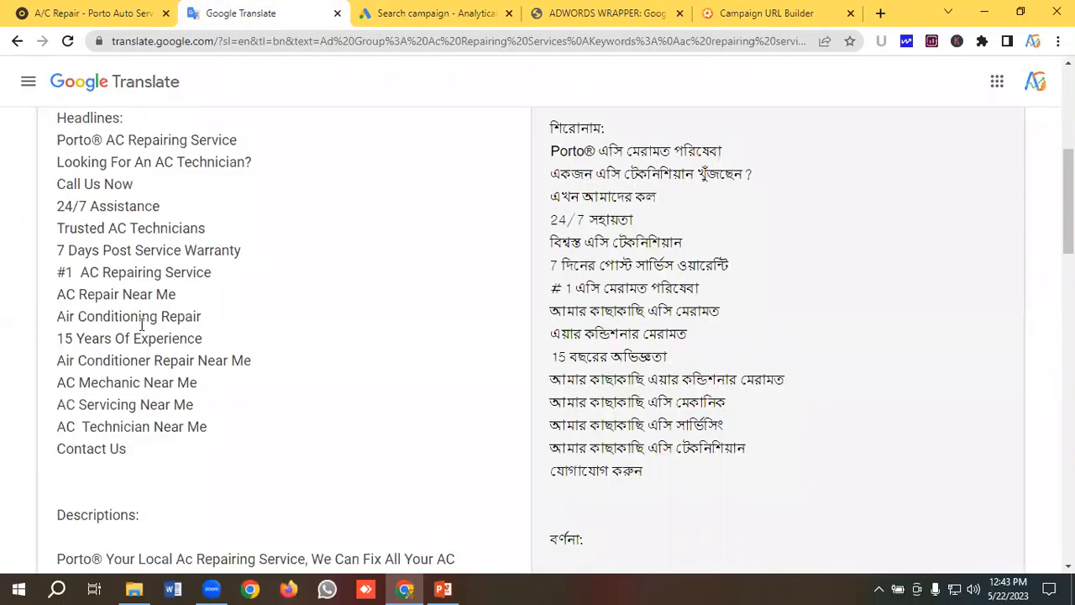
pyautogui.scroll(-1, 163, 318)
pyautogui.moveTo(197, 215); pyautogui.dragTo(9, 221)
pyautogui.hotkey('ctrl', 'c')
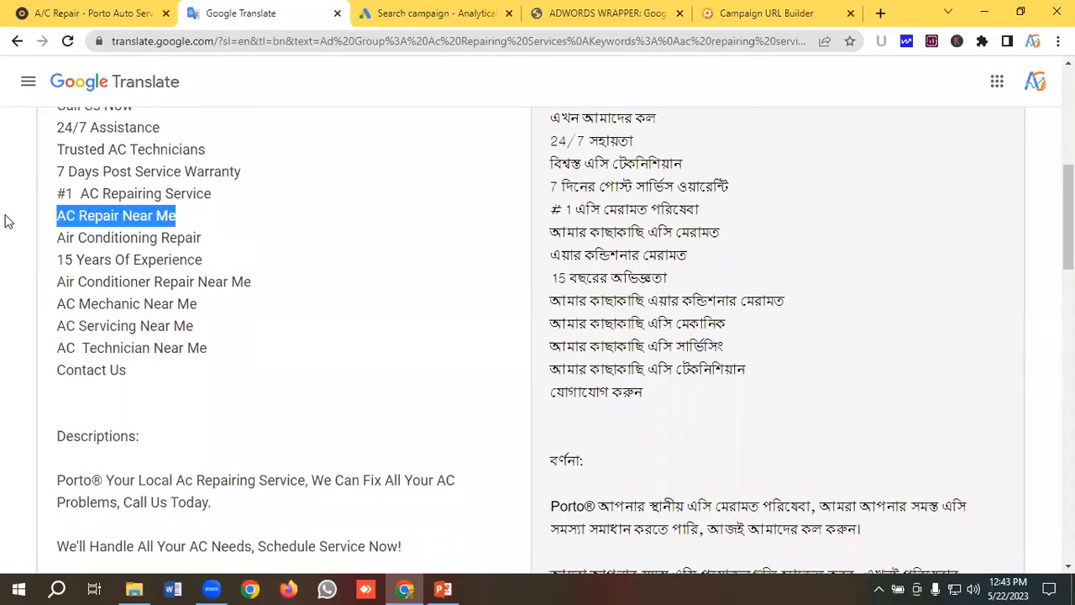
pyautogui.click(364, 11)
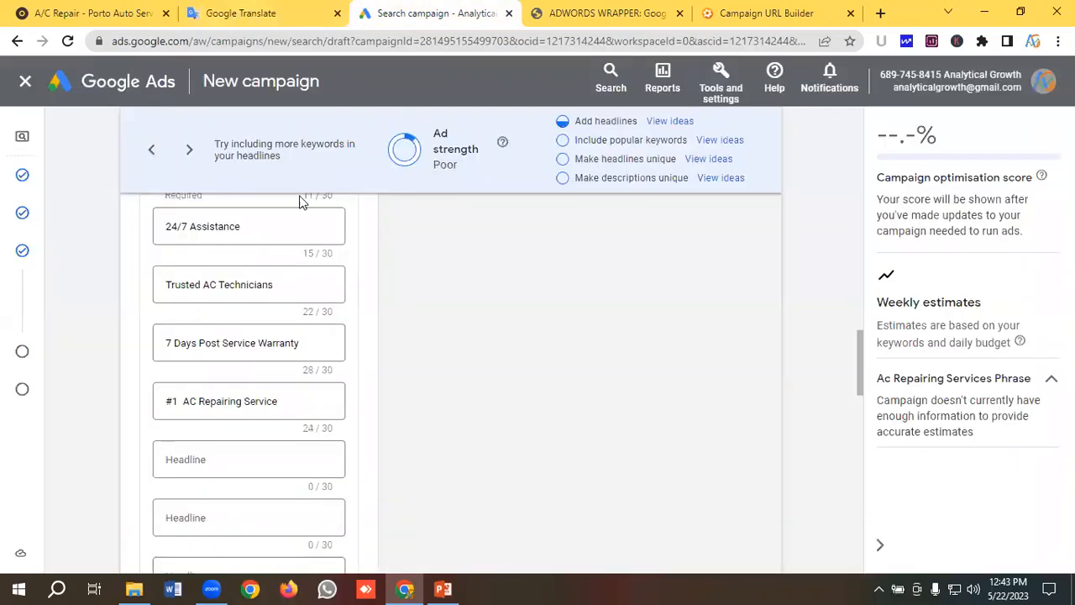
pyautogui.click(198, 458)
pyautogui.hotkey('ctrl', 'v')
# Copy "Air Conditioning Repair" from the Google Translate notes into the ad's ninth headline field
pyautogui.scroll(-1, 199, 459)
pyautogui.click(244, 13)
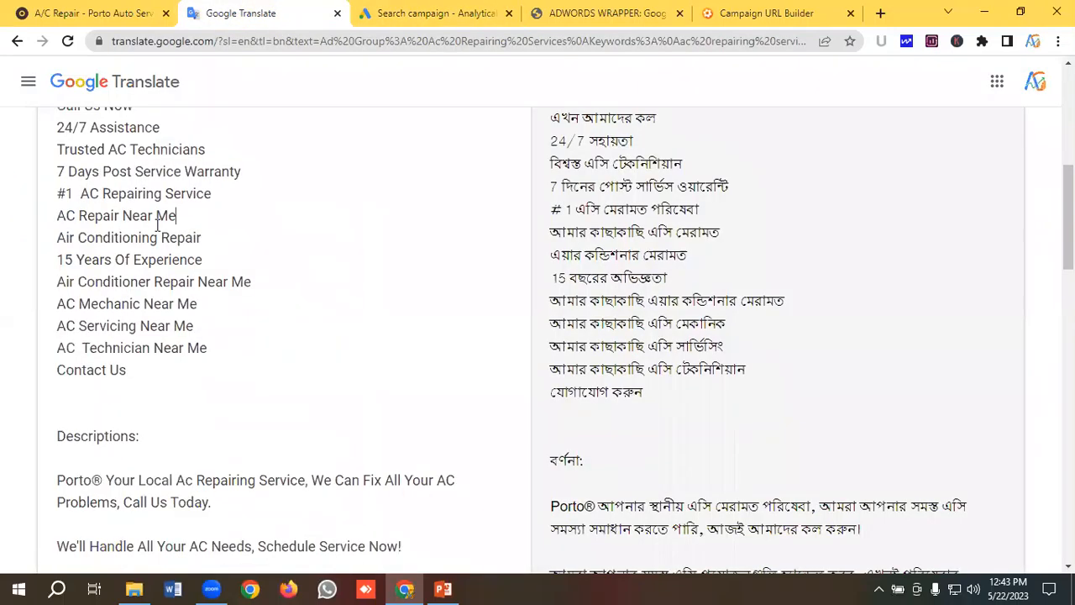
pyautogui.moveTo(230, 240); pyautogui.dragTo(51, 250)
pyautogui.hotkey('ctrl', 'c')
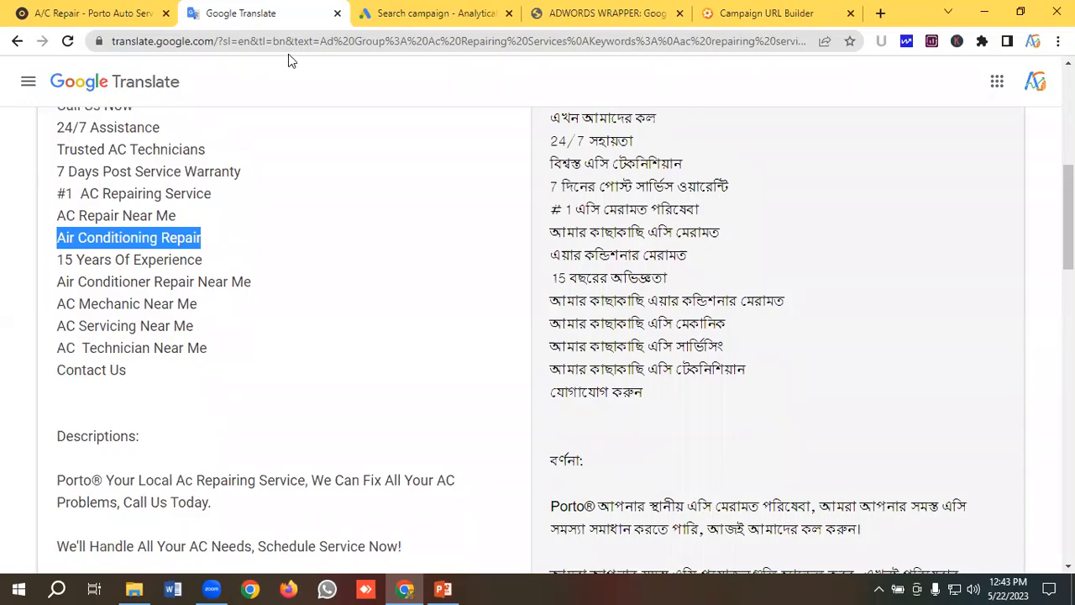
pyautogui.click(420, 18)
pyautogui.click(217, 434)
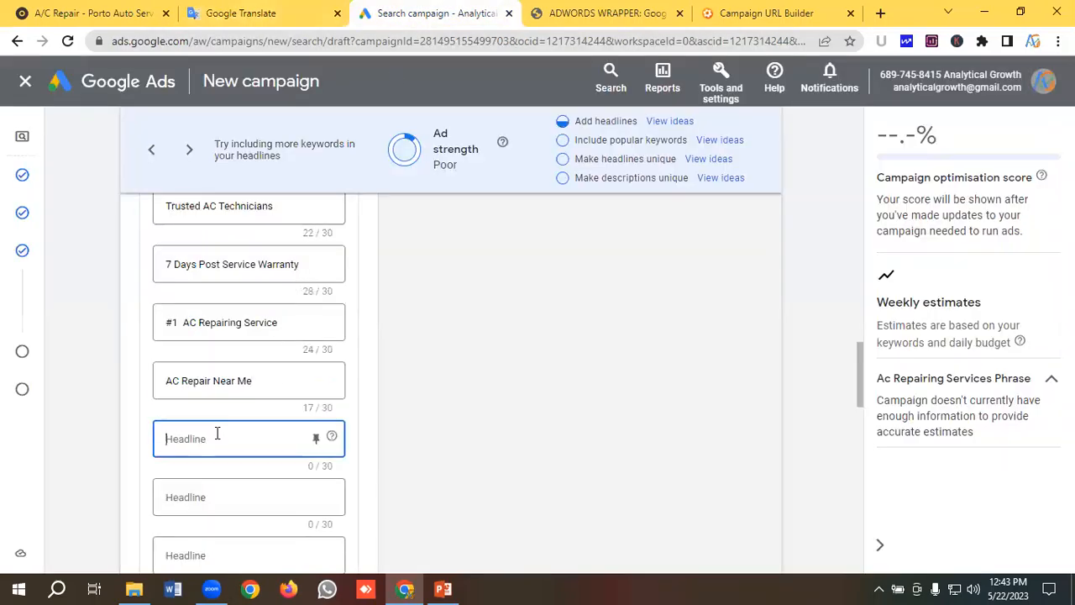
pyautogui.hotkey('ctrl', 'v')
# Copy "15 Years Of Experience" from the Google Translate notes into the ad's tenth headline field
pyautogui.scroll(-1, 231, 441)
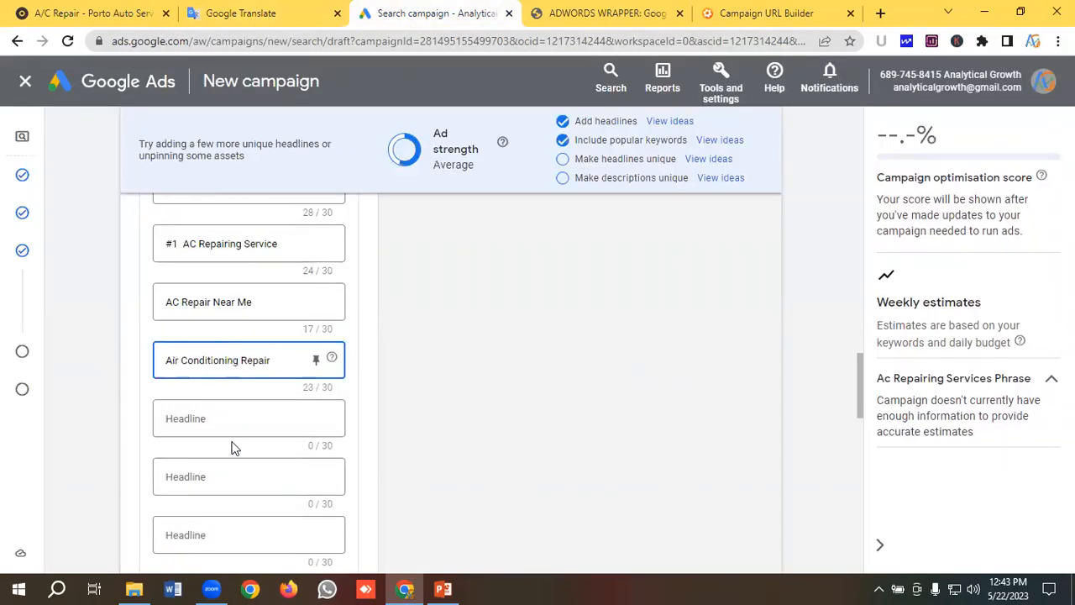
pyautogui.click(231, 10)
pyautogui.moveTo(233, 263); pyautogui.dragTo(8, 276)
pyautogui.hotkey('ctrl', 'c')
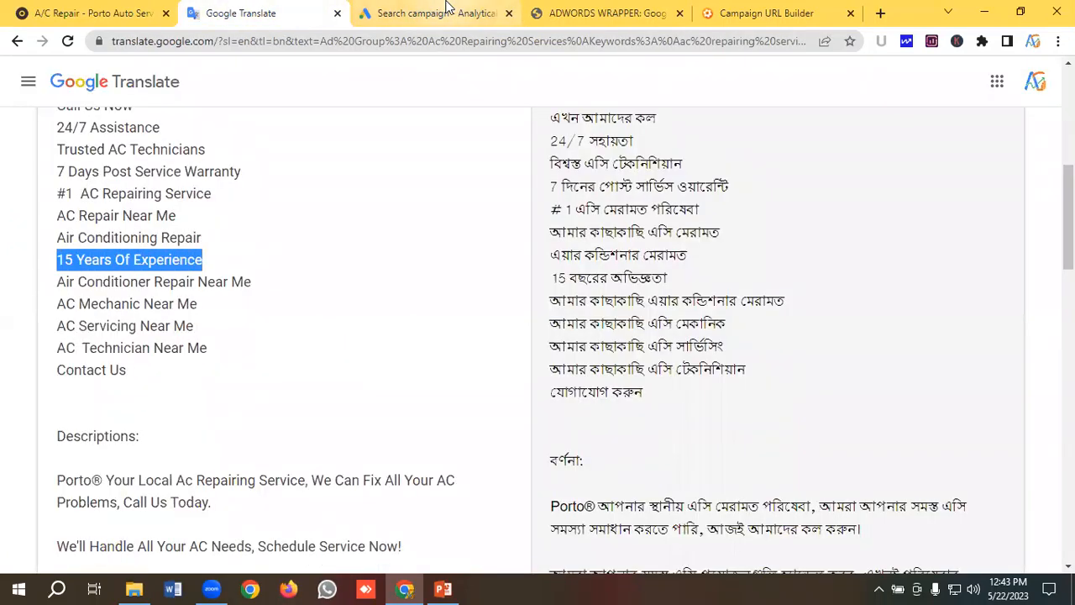
pyautogui.click(445, 11)
pyautogui.click(229, 413)
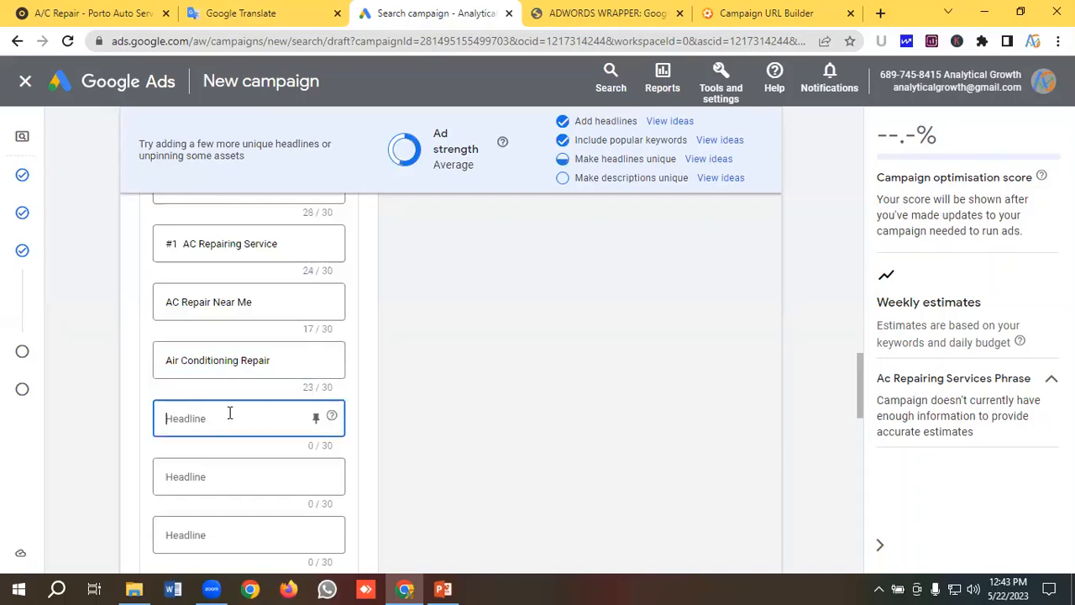
pyautogui.hotkey('ctrl', 'v')
# Copy "Air Conditioner Repair Near Me" from the Google Translate notes into the ad's eleventh headline field
pyautogui.scroll(-1, 238, 403)
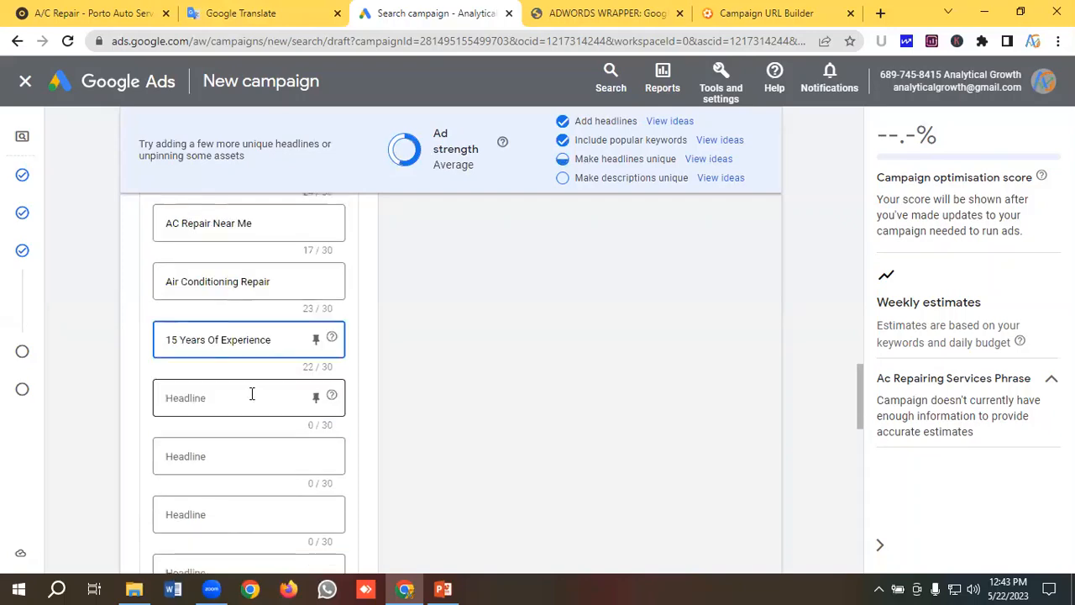
pyautogui.click(252, 13)
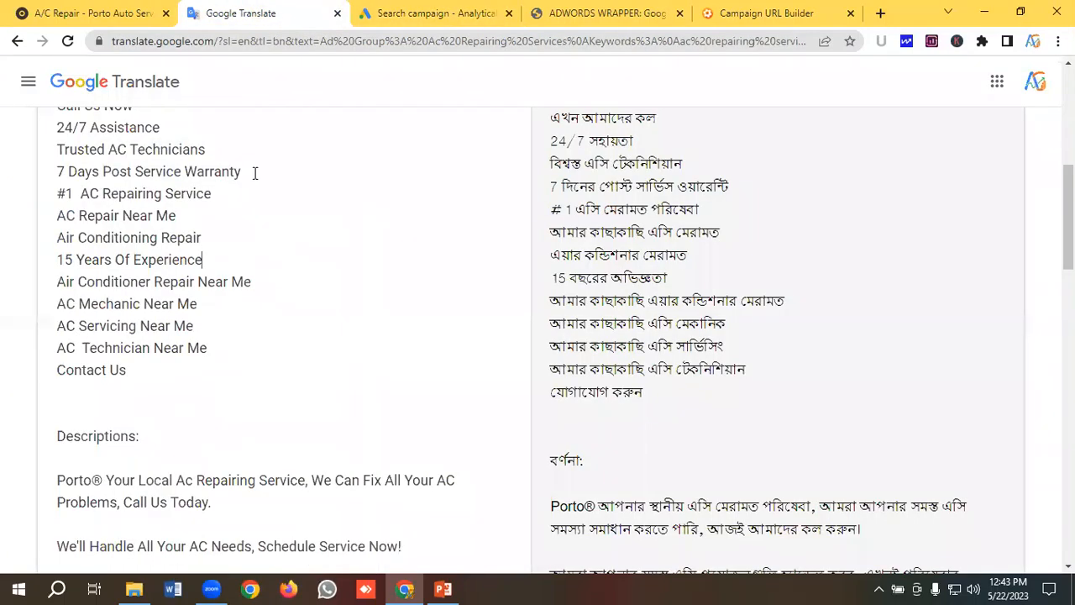
pyautogui.moveTo(253, 293); pyautogui.dragTo(47, 299)
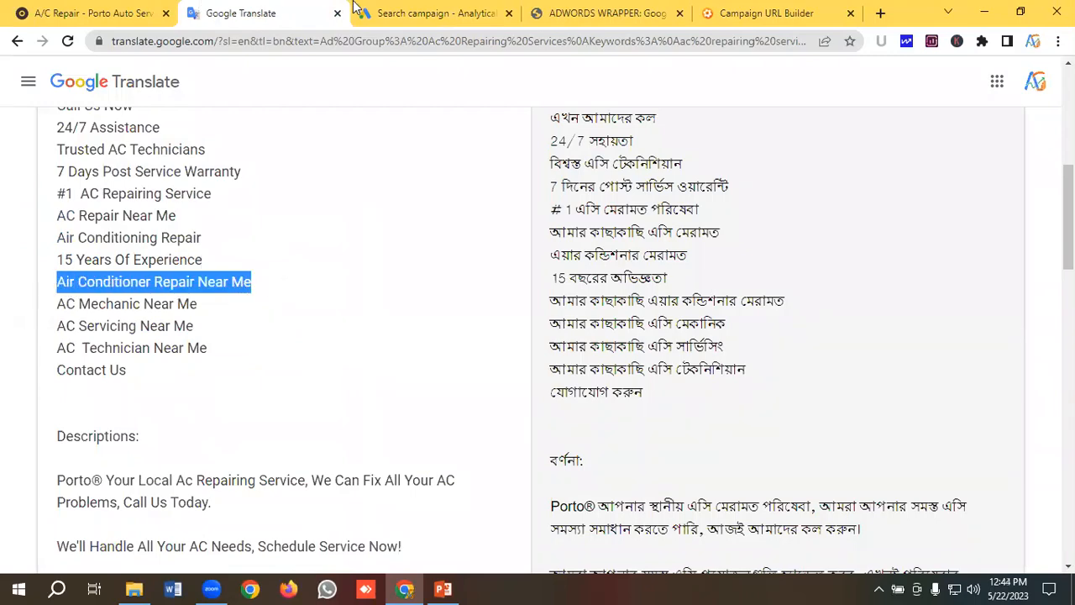
pyautogui.click(426, 13)
pyautogui.click(223, 397)
pyautogui.write('Air Conditioner Repair Near Me')
# Copy "AC Mechanic Near Me" from the Google Translate notes into the ad's twelfth headline field
pyautogui.scroll(-1, 233, 333)
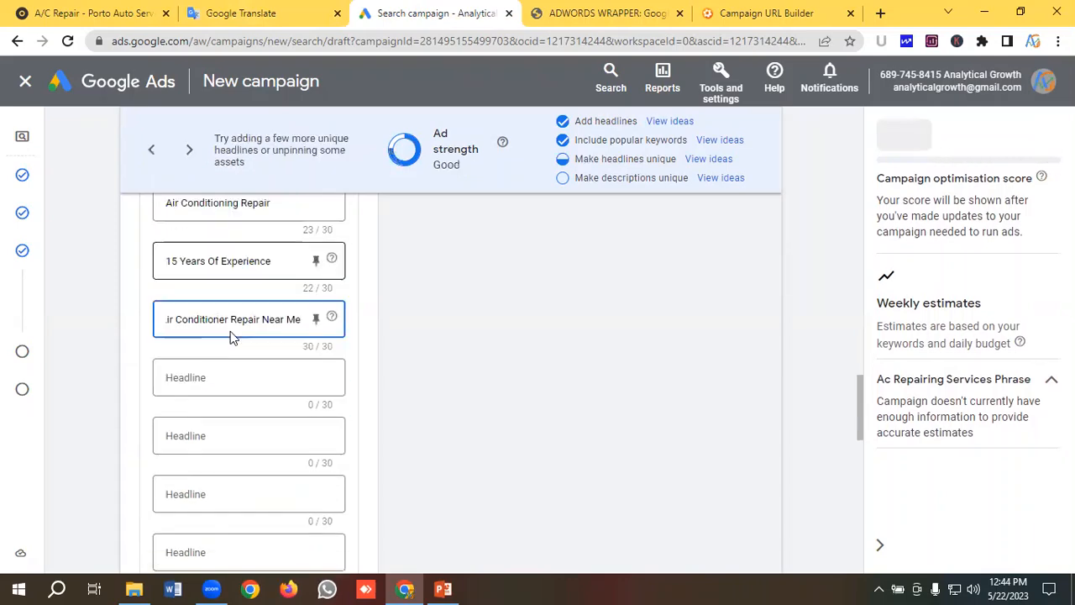
pyautogui.click(235, 12)
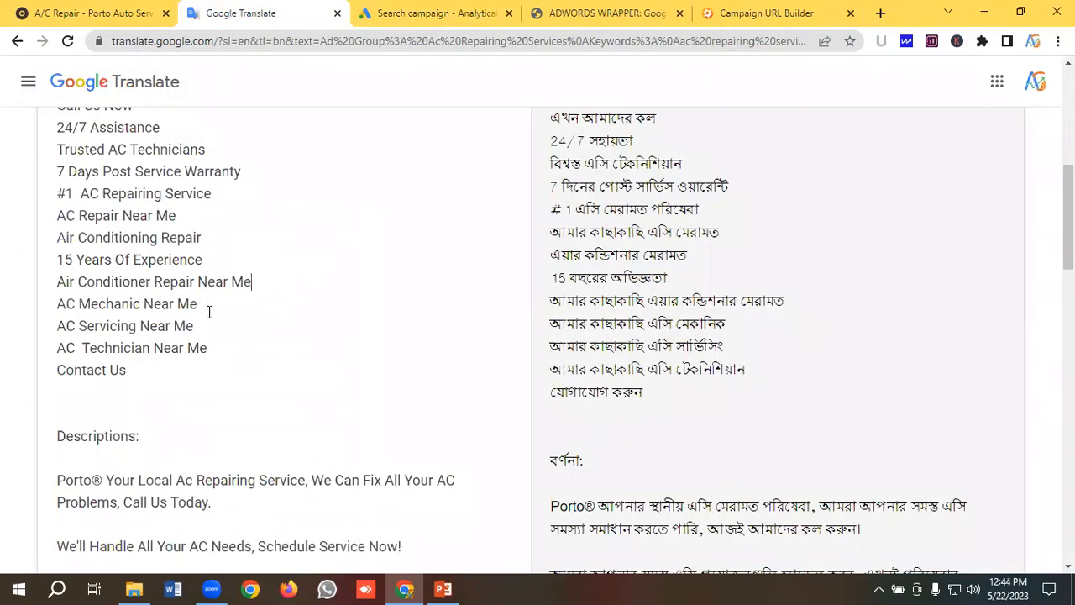
pyautogui.moveTo(198, 304); pyautogui.dragTo(34, 307)
pyautogui.hotkey('ctrl', 'c')
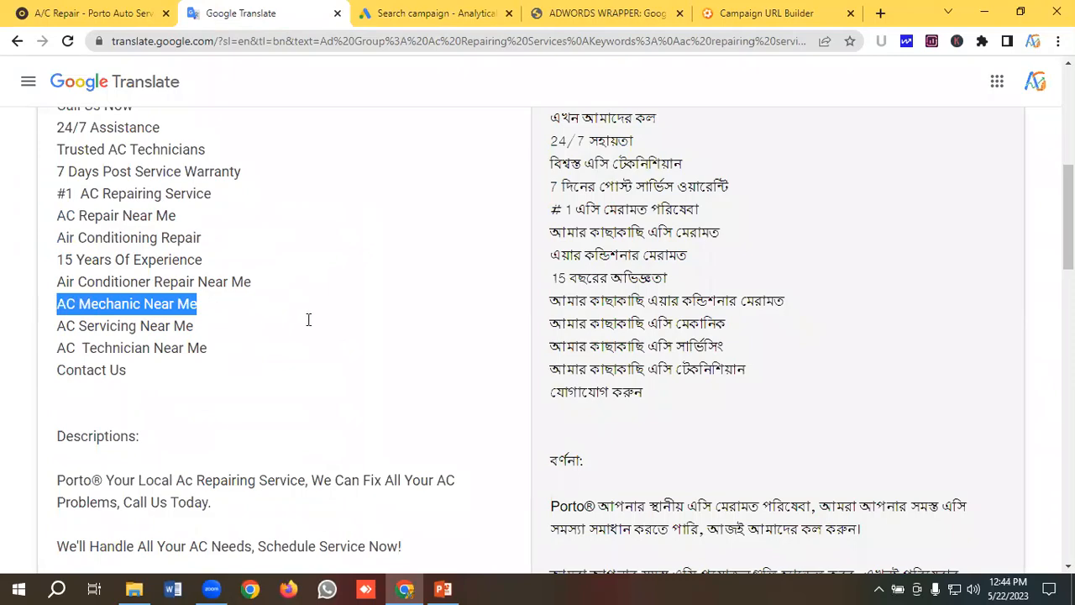
pyautogui.click(433, 13)
pyautogui.click(249, 382)
pyautogui.hotkey('ctrl', 'v')
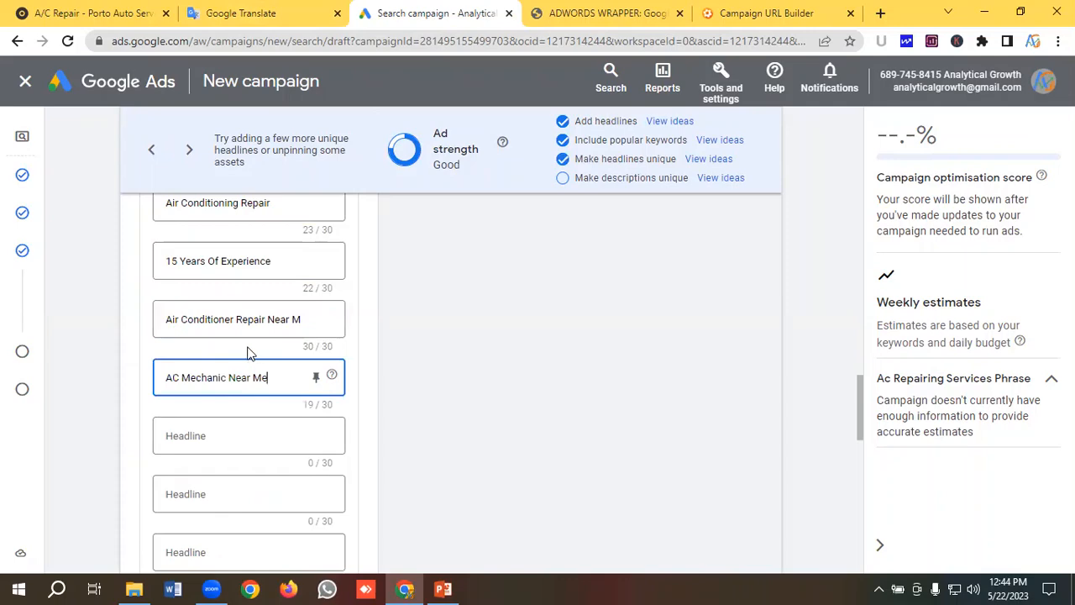
# Copy "AC Servicing Near Me" from the Google Translate notes into the ad's thirteenth headline field
pyautogui.scroll(-1, 250, 354)
pyautogui.click(237, 22)
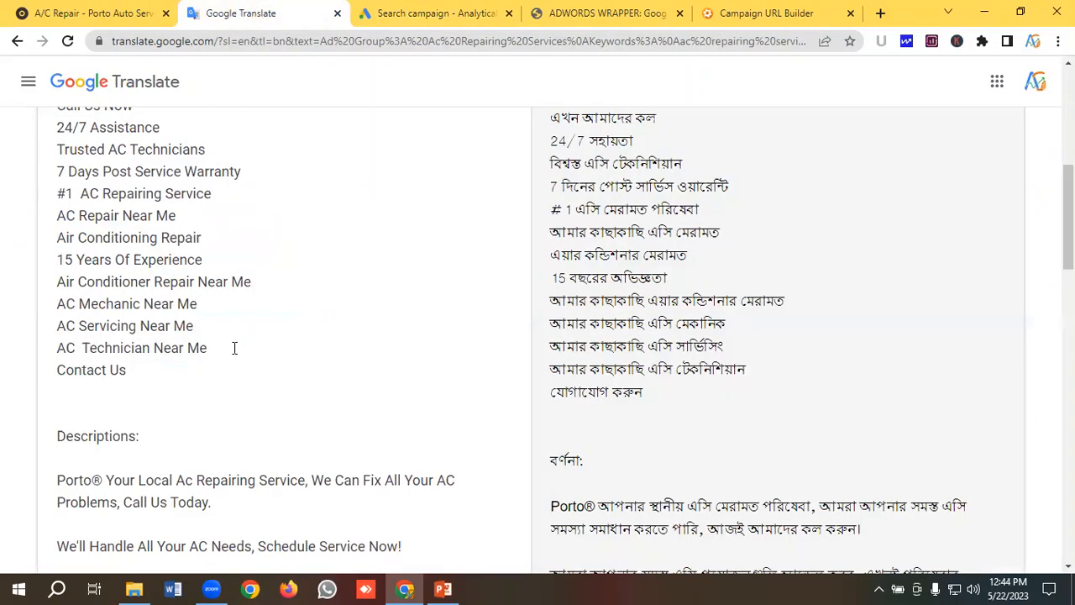
pyautogui.moveTo(216, 326); pyautogui.dragTo(28, 331)
pyautogui.hotkey('ctrl', 'c')
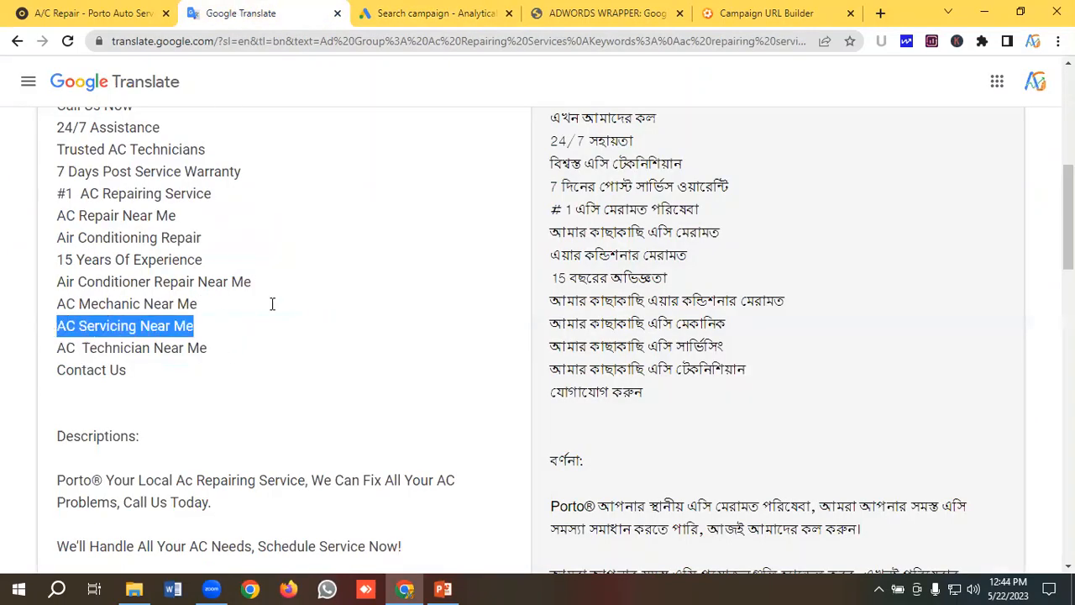
pyautogui.click(403, 14)
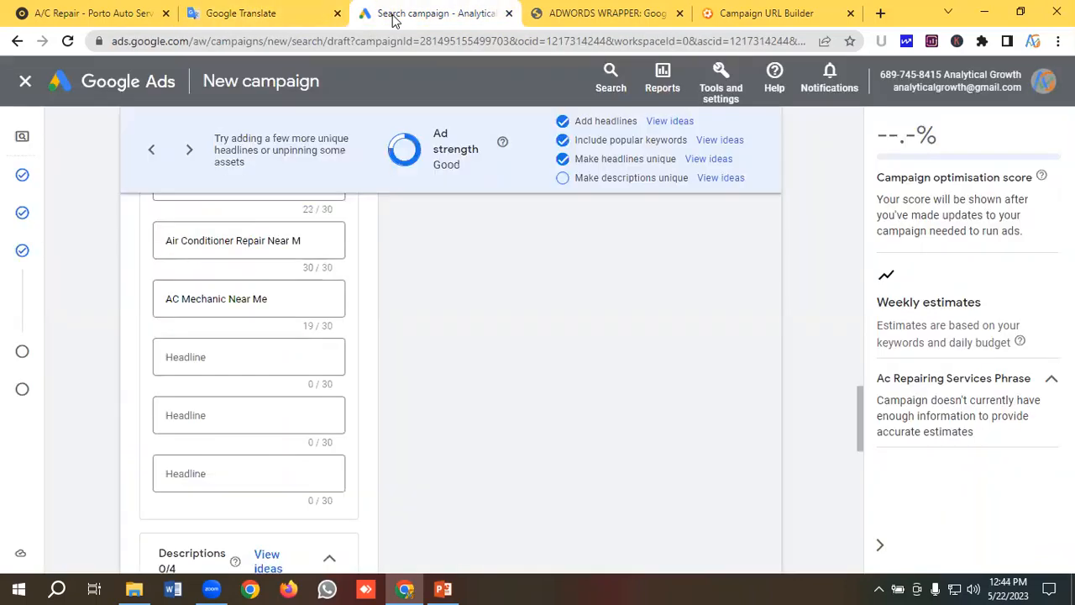
pyautogui.click(198, 363)
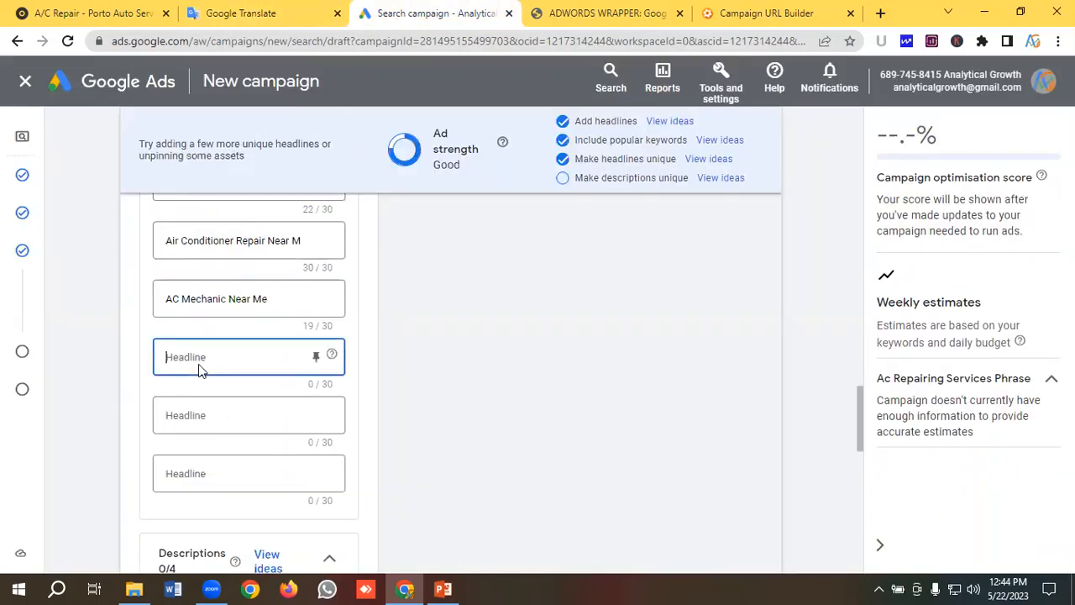
pyautogui.hotkey('ctrl', 'v')
# Copy "AC Technician Near Me" from the Google Translate notes into the ad's fourteenth headline field
pyautogui.click(243, 14)
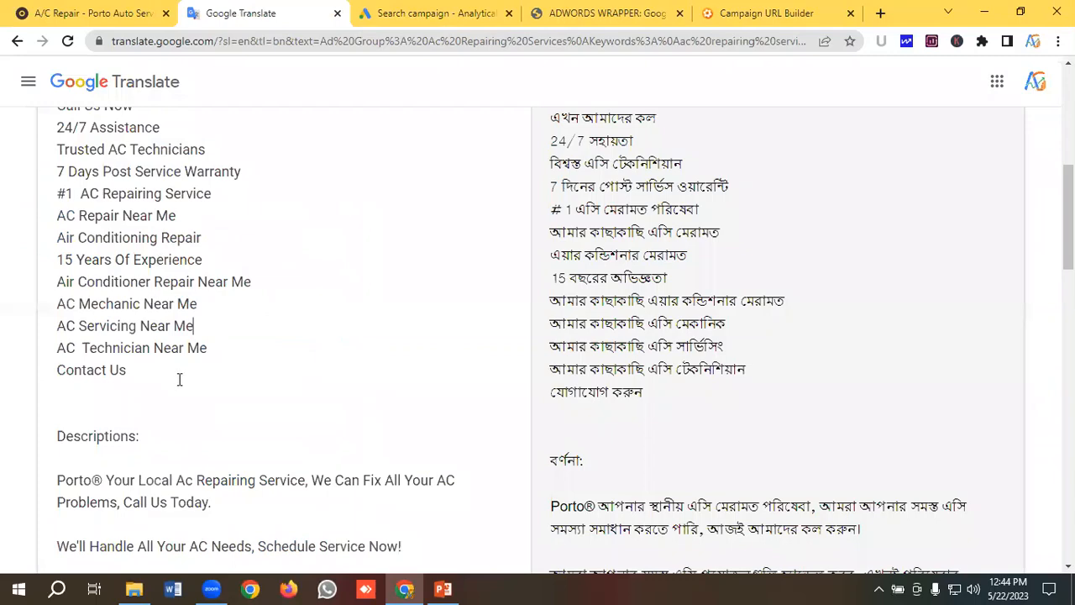
pyautogui.moveTo(217, 348); pyautogui.dragTo(30, 354)
pyautogui.hotkey('ctrl', 'c')
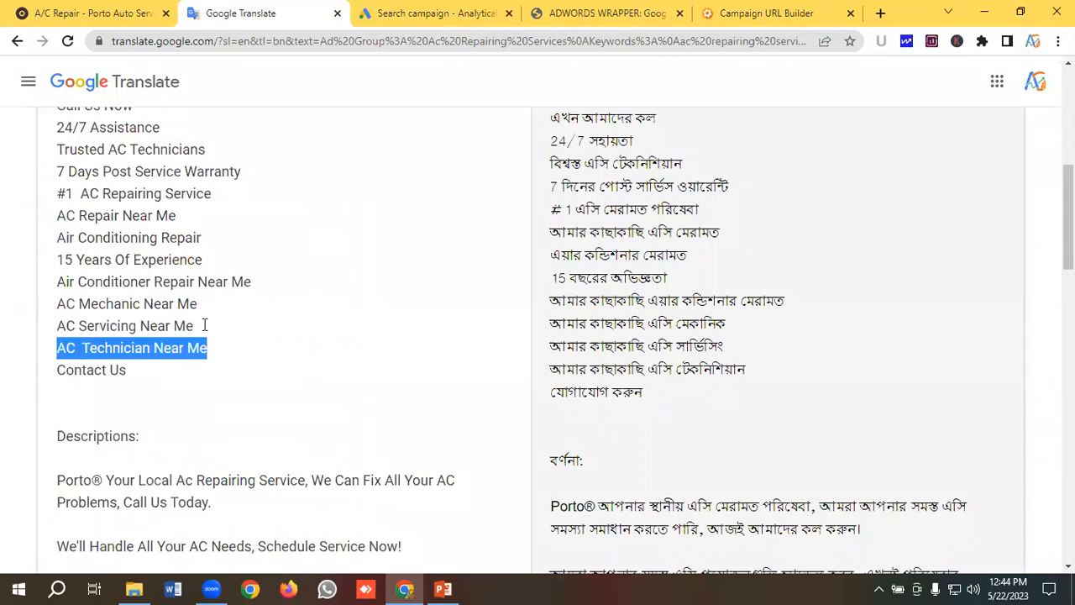
pyautogui.click(367, 19)
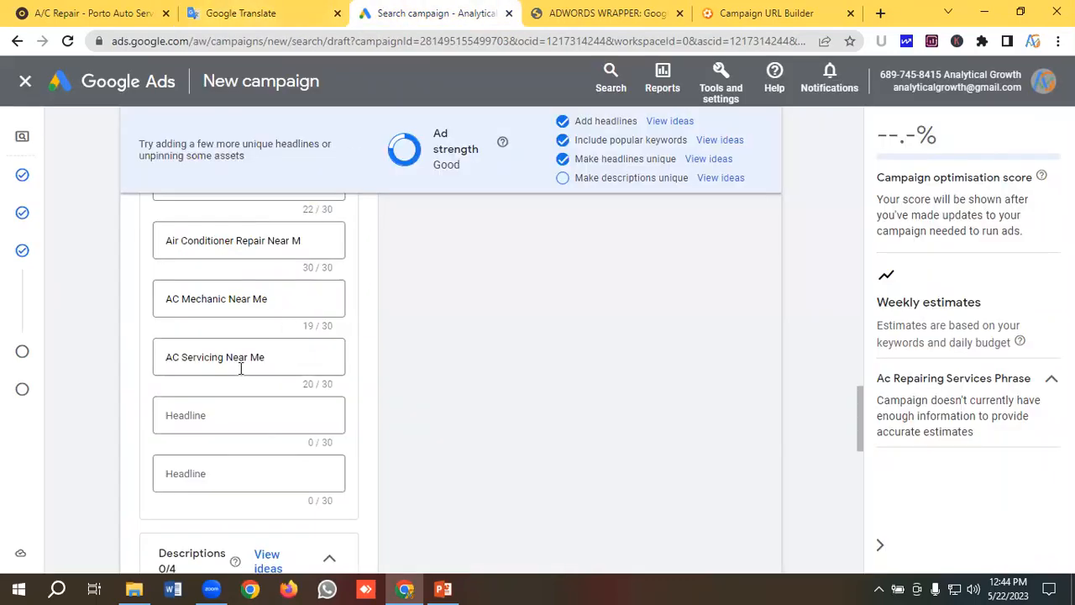
pyautogui.scroll(-1, 227, 386)
pyautogui.click(209, 353)
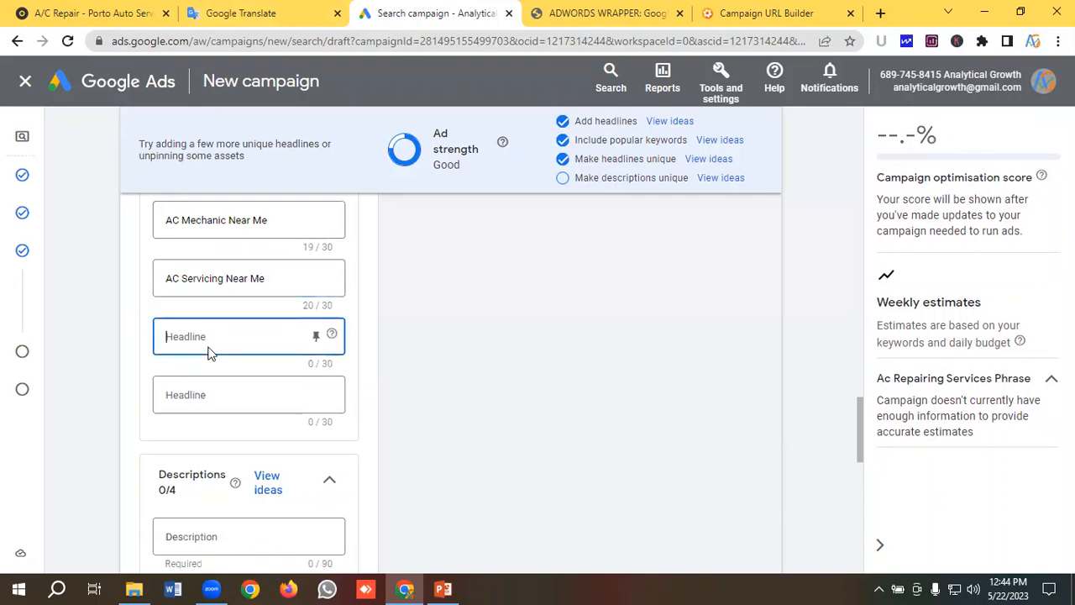
pyautogui.hotkey('ctrl', 'v')
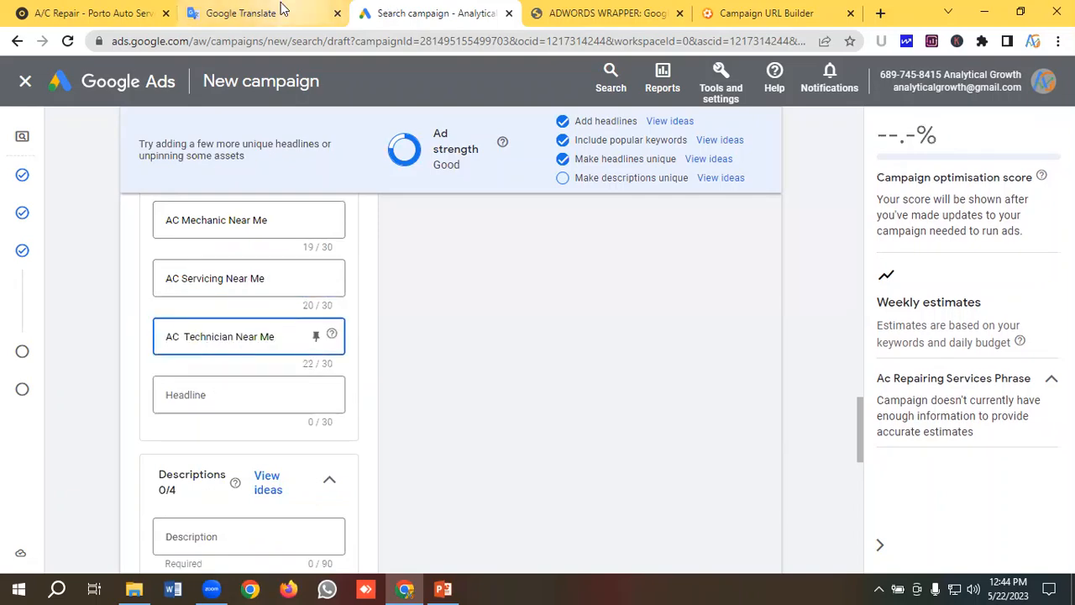
# Copy "Contact Us" from the Google Translate notes into the ad's fifteenth headline field
pyautogui.click(252, 13)
pyautogui.moveTo(141, 381); pyautogui.dragTo(48, 380)
pyautogui.hotkey('ctrl', 'c')
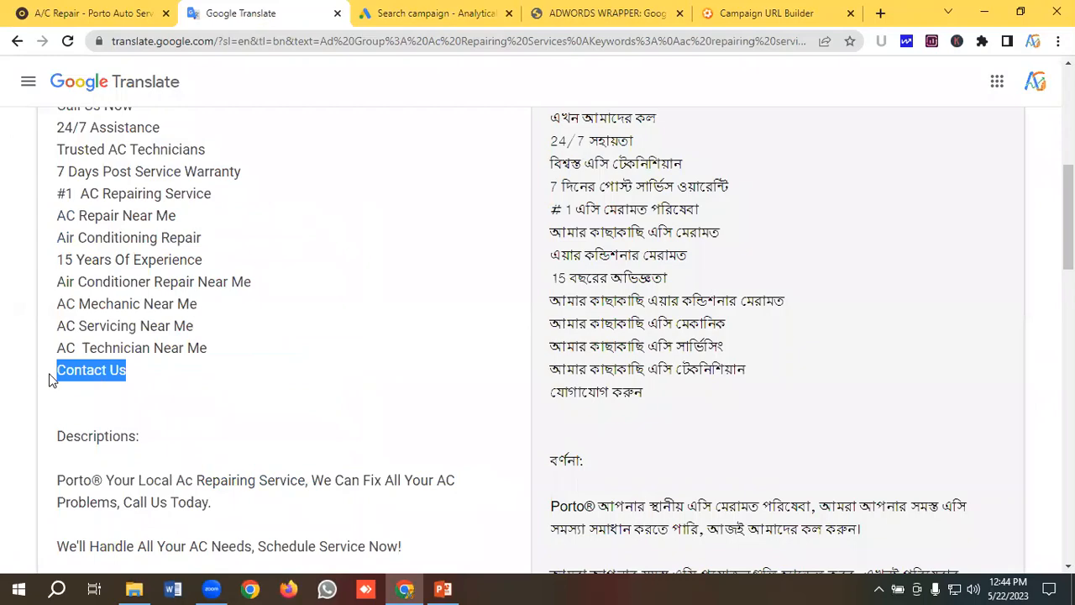
pyautogui.click(409, 25)
pyautogui.click(293, 341)
pyautogui.click(206, 392)
pyautogui.hotkey('ctrl', 'v')
# Copy "Porto® Your Local Ac Repairing Service, We Can Fix All Your AC Problems, Call Us Today." from the notes into the first description
pyautogui.scroll(-1, 259, 367)
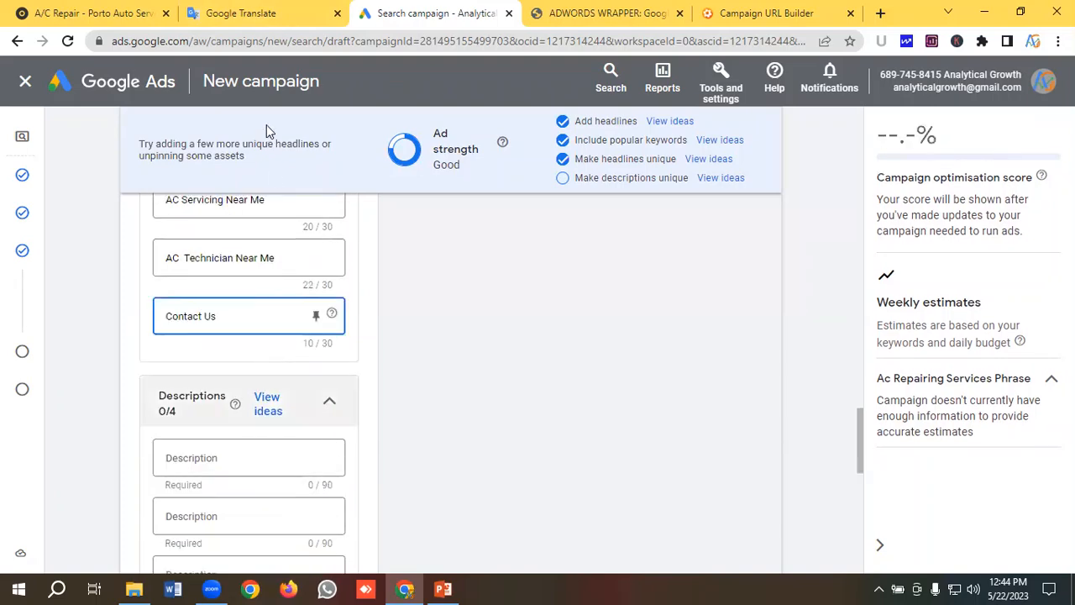
pyautogui.click(261, 13)
pyautogui.scroll(-2, 157, 382)
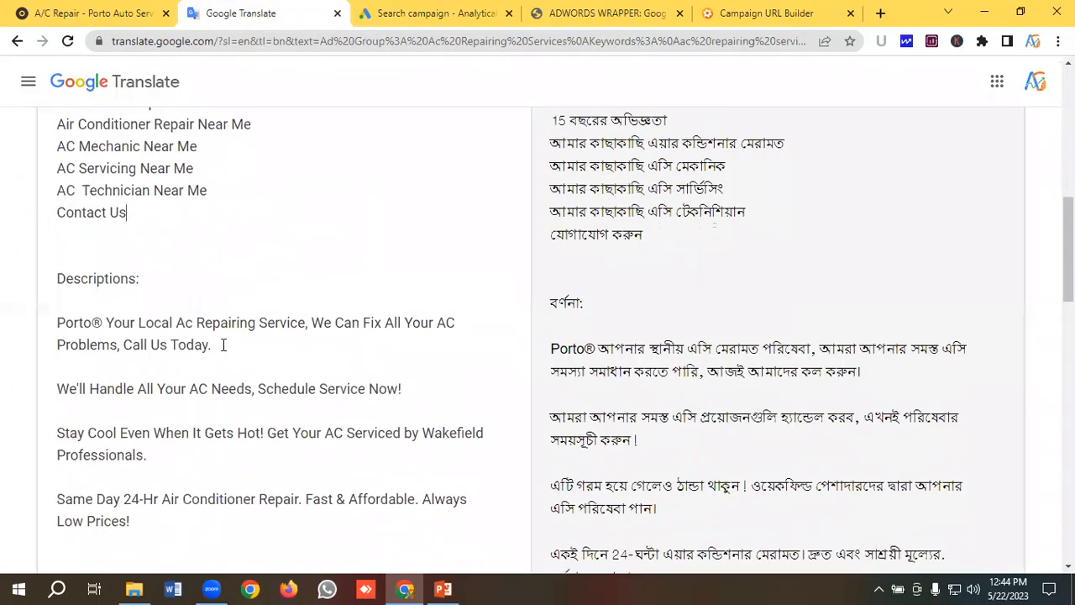
pyautogui.moveTo(223, 346); pyautogui.dragTo(32, 336)
pyautogui.hotkey('ctrl', 'c')
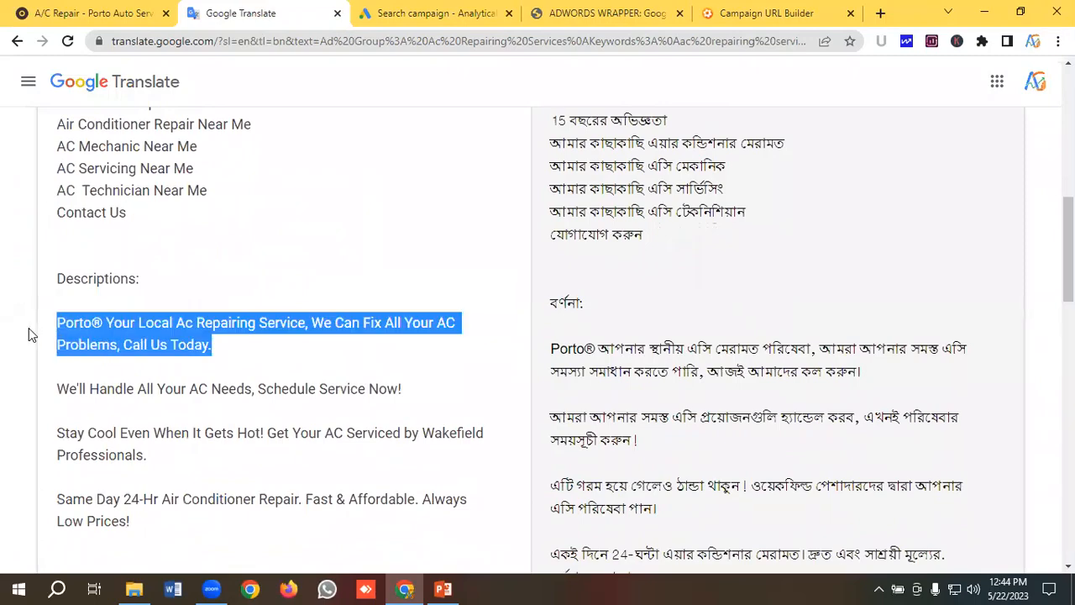
pyautogui.click(407, 14)
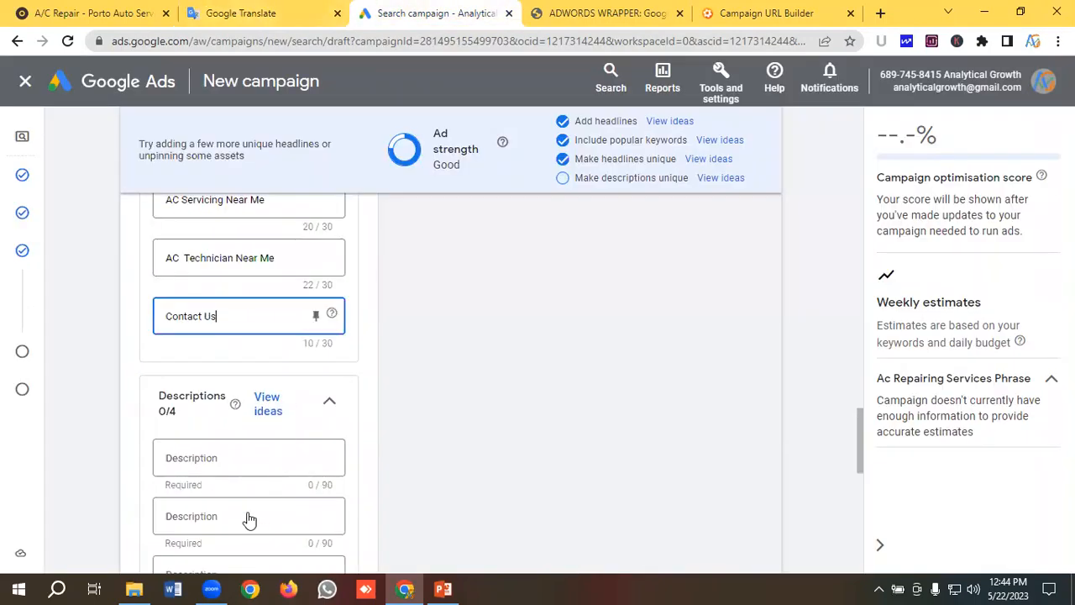
pyautogui.click(210, 454)
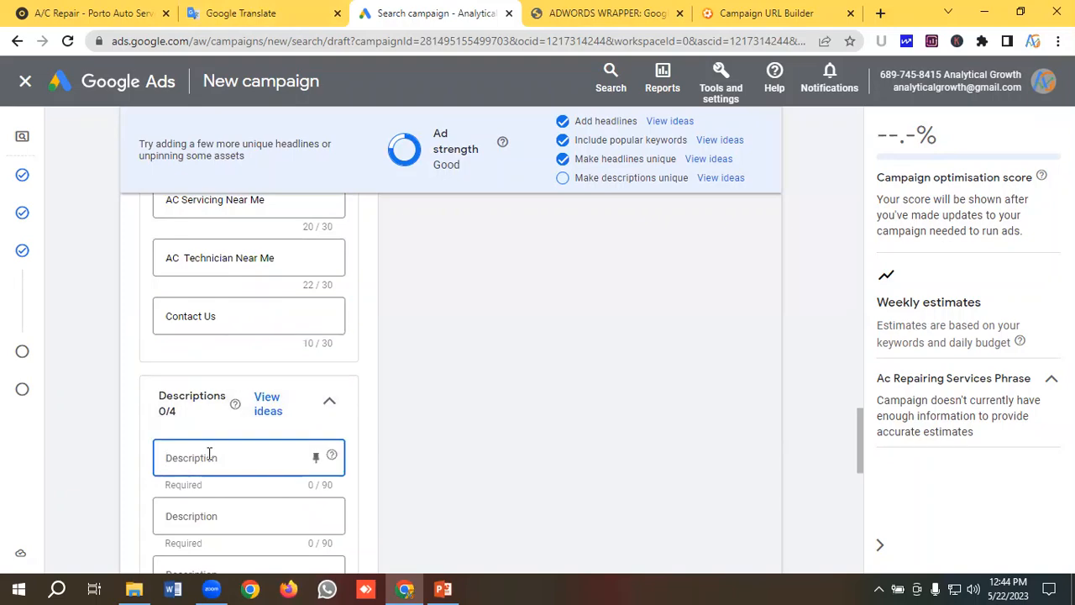
pyautogui.hotkey('ctrl', 'v')
# Copy "We'll Handle All Your AC Needs, Schedule Service Now!" from the Google Translate notes into the second description
pyautogui.scroll(-1, 224, 439)
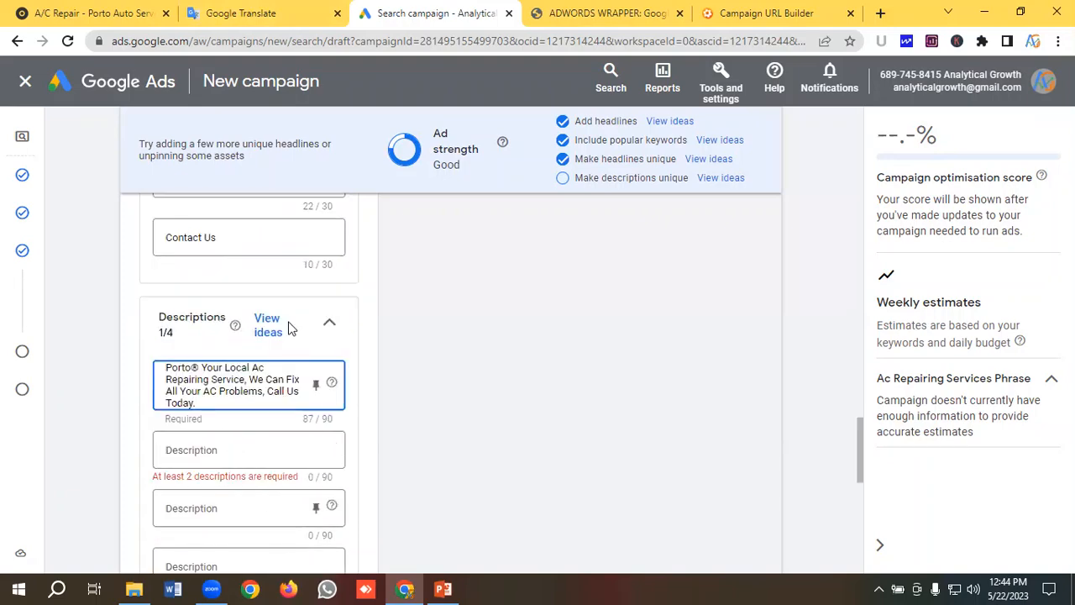
pyautogui.click(262, 8)
pyautogui.scroll(-1, 362, 336)
pyautogui.moveTo(408, 310); pyautogui.dragTo(40, 316)
pyautogui.hotkey('ctrl', 'c')
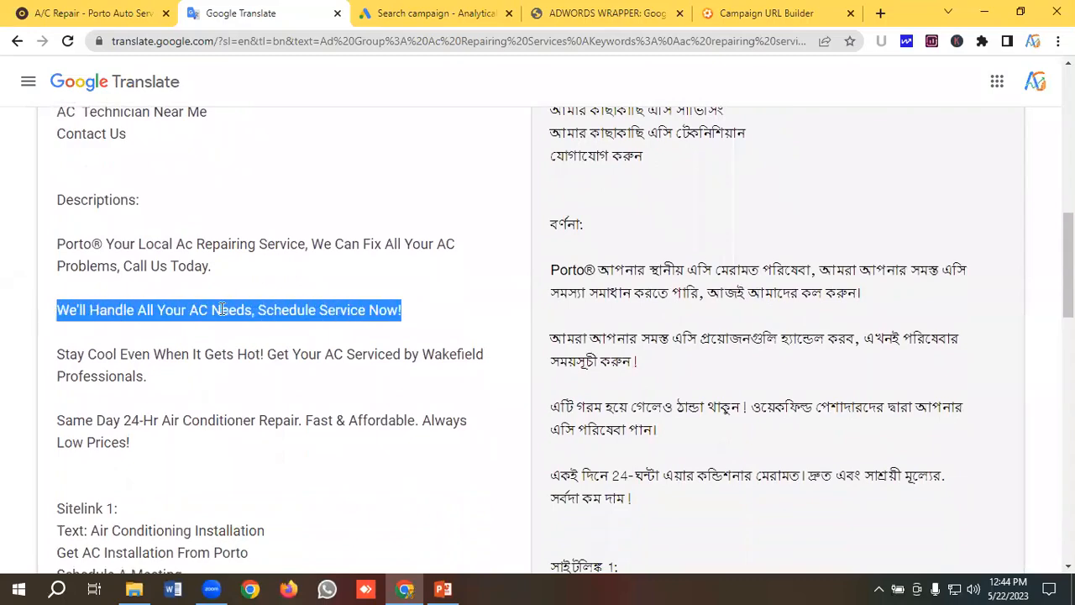
pyautogui.click(425, 13)
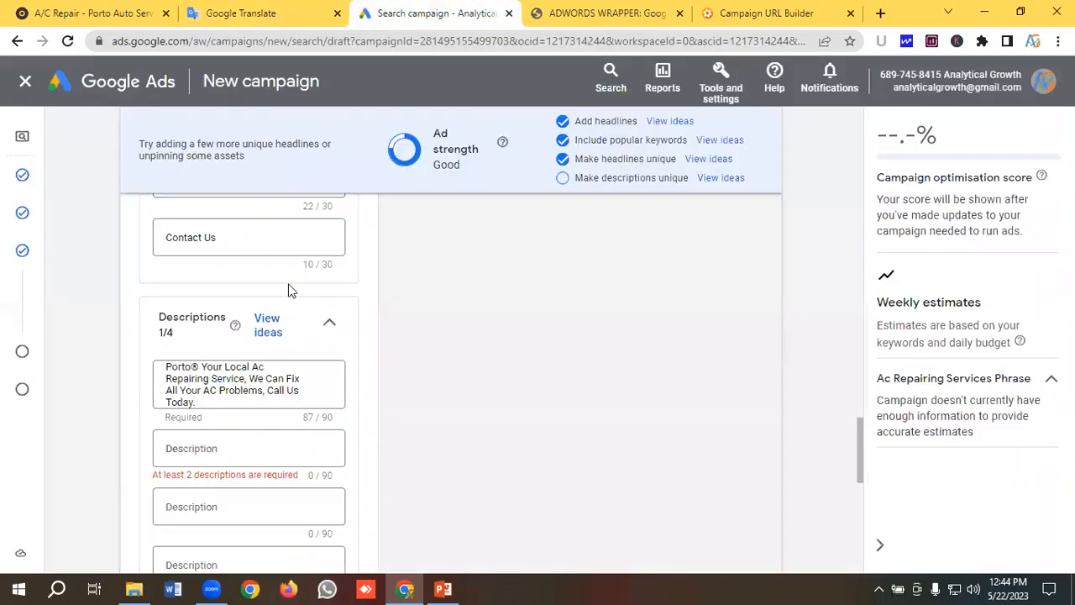
pyautogui.click(216, 448)
pyautogui.hotkey('ctrl', 'v')
# Copy "Stay Cool Even When It Gets Hot! Get Your AC Serviced by Wakefield Professionals." from the Google Translate notes into the third description
pyautogui.scroll(-1, 259, 403)
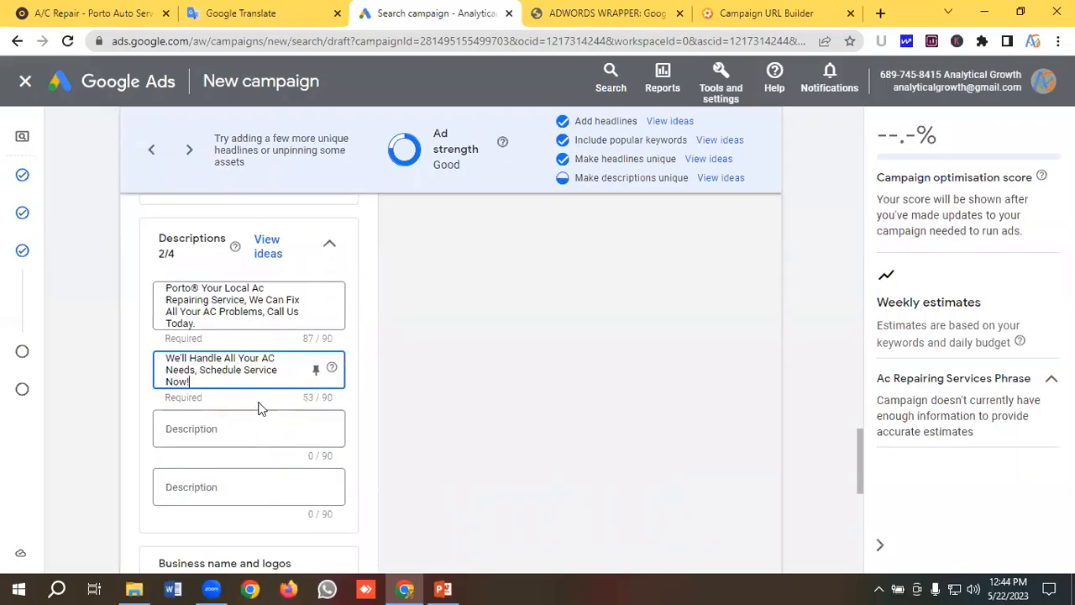
pyautogui.click(239, 13)
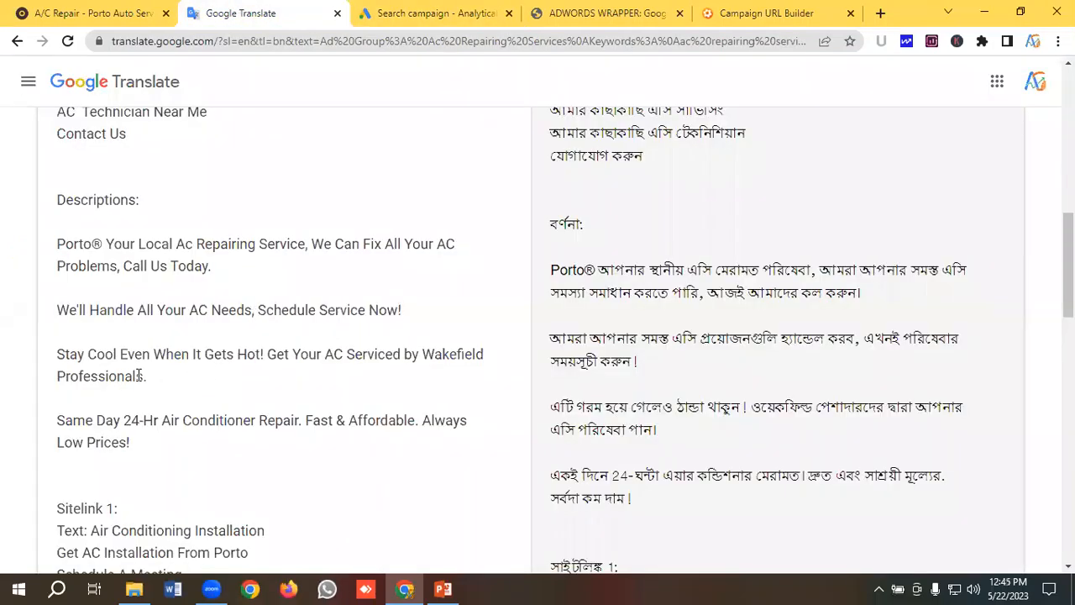
pyautogui.moveTo(155, 376); pyautogui.dragTo(32, 354)
pyautogui.hotkey('ctrl', 'c')
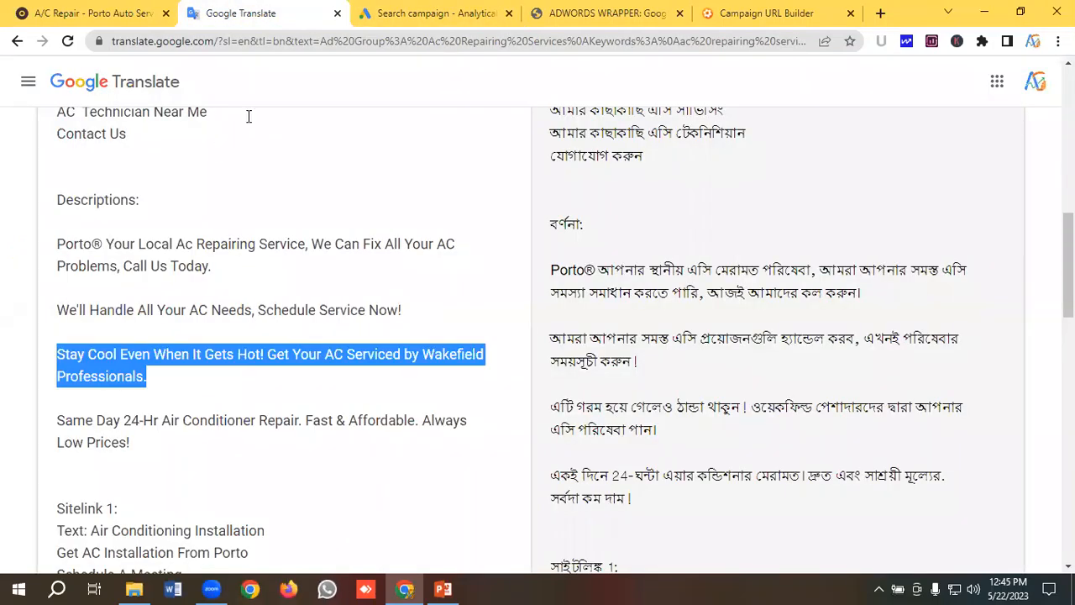
pyautogui.click(420, 13)
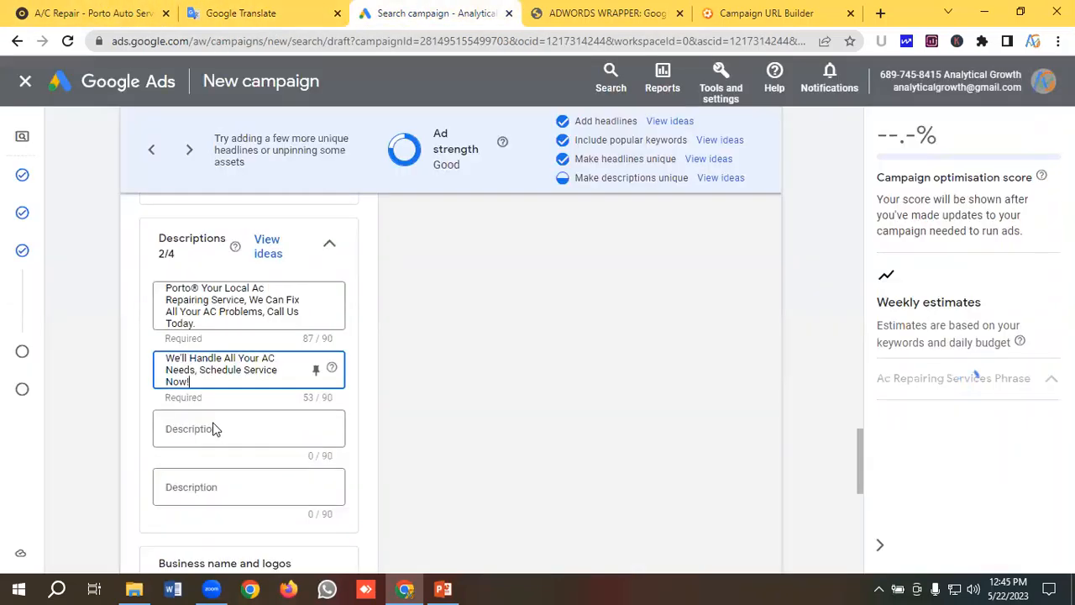
pyautogui.click(212, 428)
pyautogui.hotkey('ctrl', 'v')
# Copy "Same Day 24-Hr Air Conditioner Repair. Fast & Affordable. Always Low Prices!" from the Google Translate notes into the fourth description
pyautogui.scroll(-2, 232, 396)
pyautogui.click(252, 12)
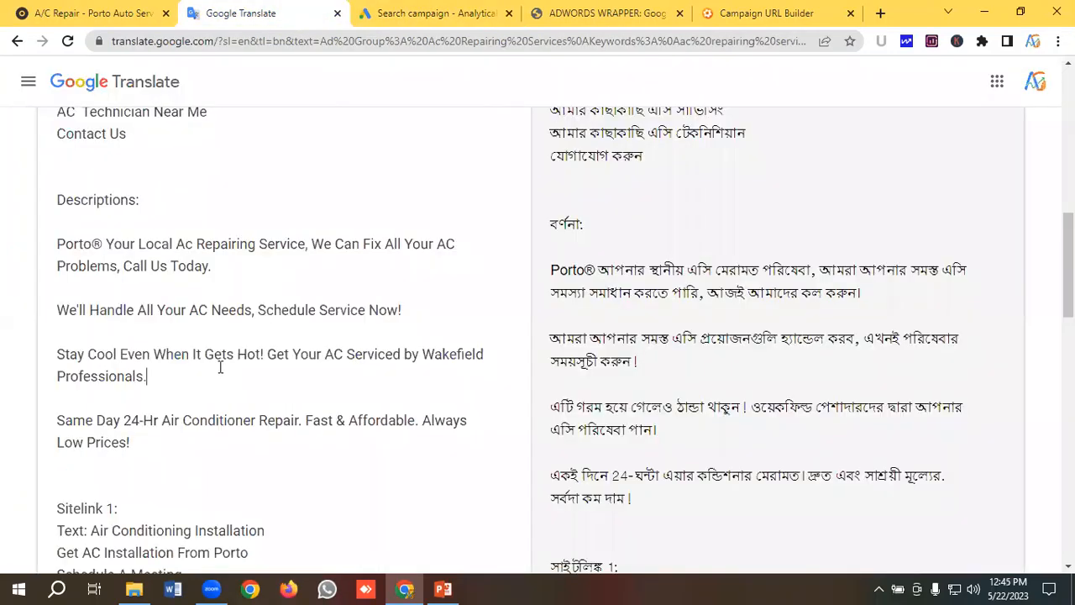
pyautogui.moveTo(146, 454); pyautogui.dragTo(53, 431)
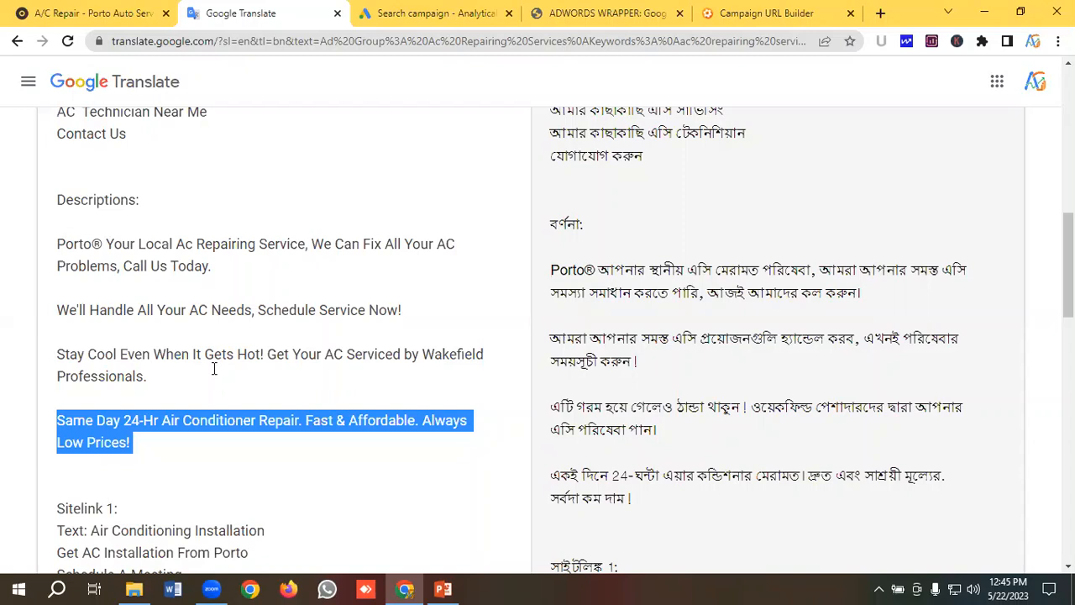
pyautogui.click(402, 12)
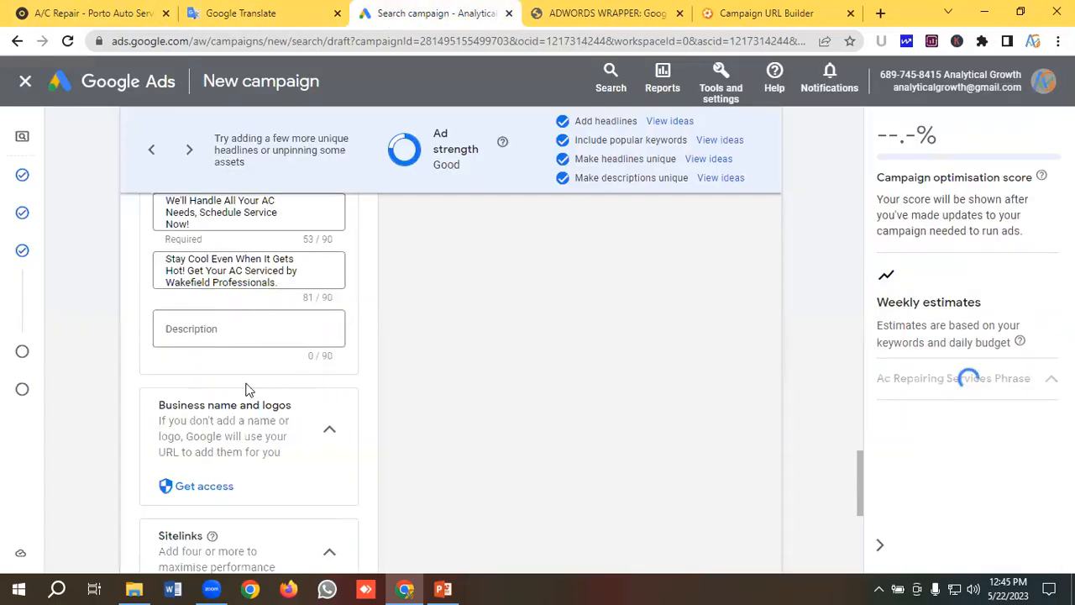
pyautogui.click(220, 330)
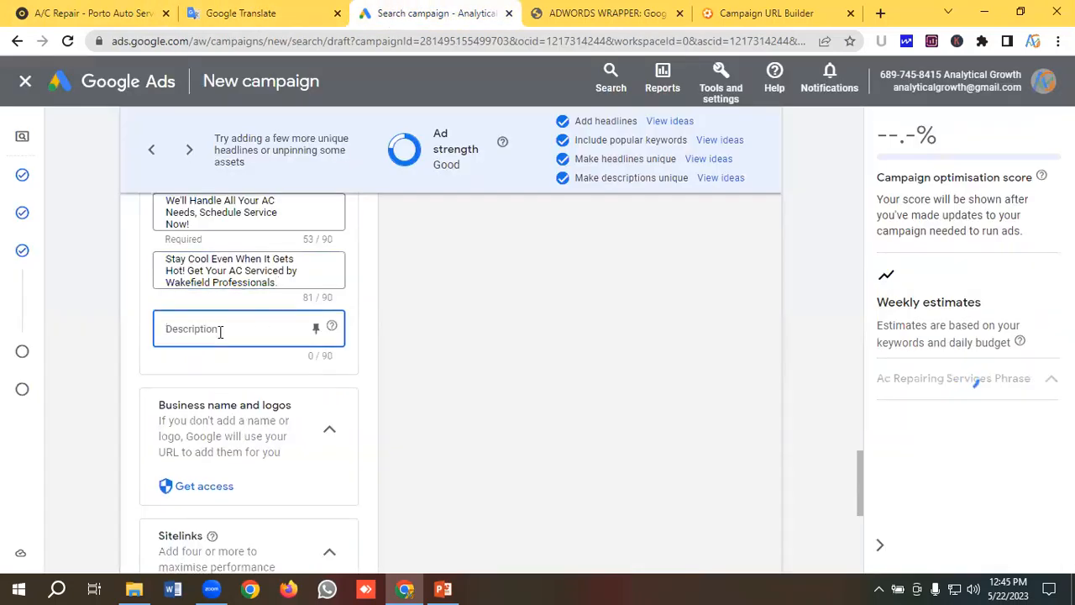
pyautogui.write('Same Day 24-Hr Air Conditioner Repair. Fast & Affordable. Always Low Prices!')
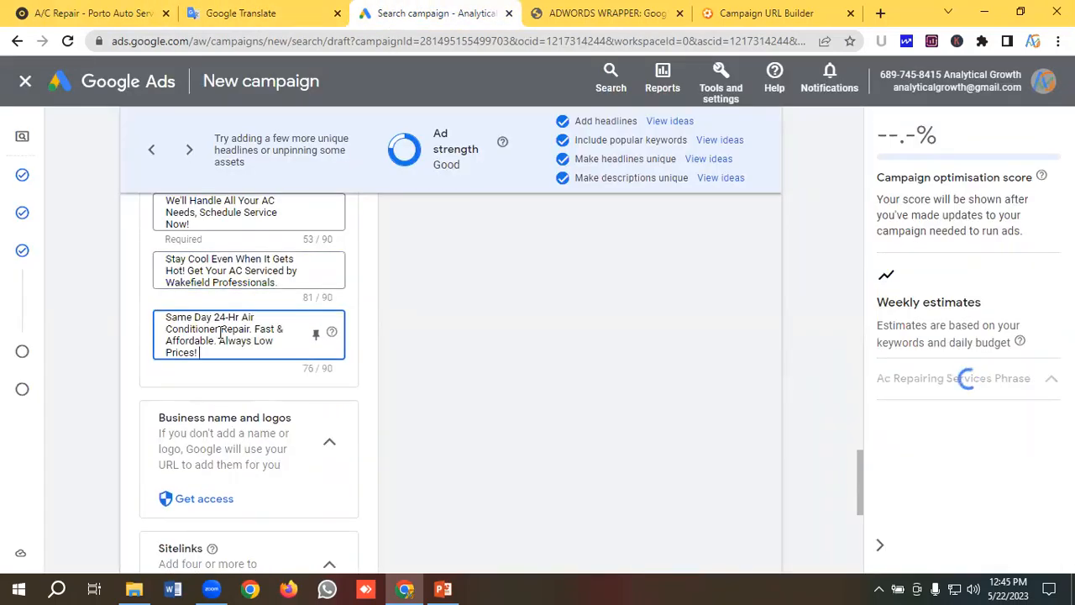
pyautogui.scroll(1, 309, 361)
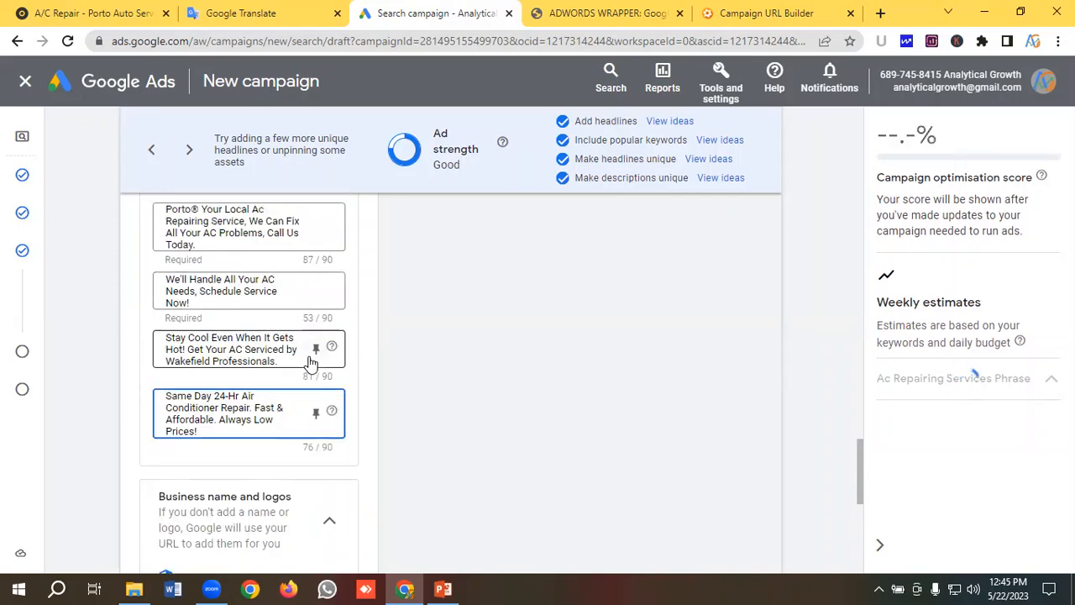
# Open the sitelink selection for the campaign from the ad's asset sections
pyautogui.scroll(10, 309, 361)
pyautogui.scroll(3, 309, 361)
pyautogui.scroll(-6, 309, 361)
pyautogui.scroll(-5, 309, 362)
pyautogui.scroll(3, 311, 360)
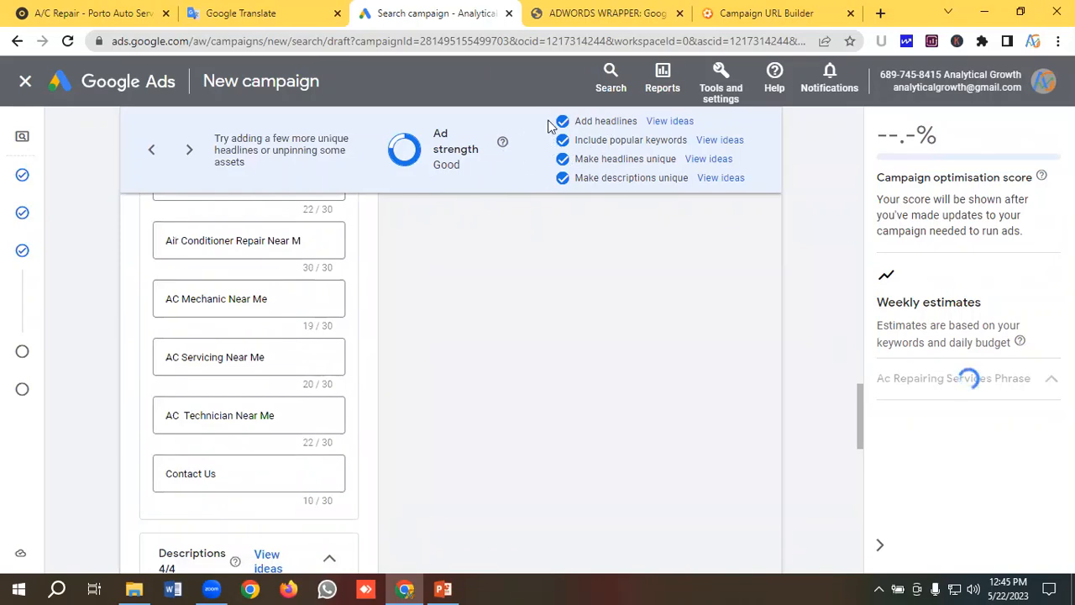
pyautogui.scroll(-10, 241, 356)
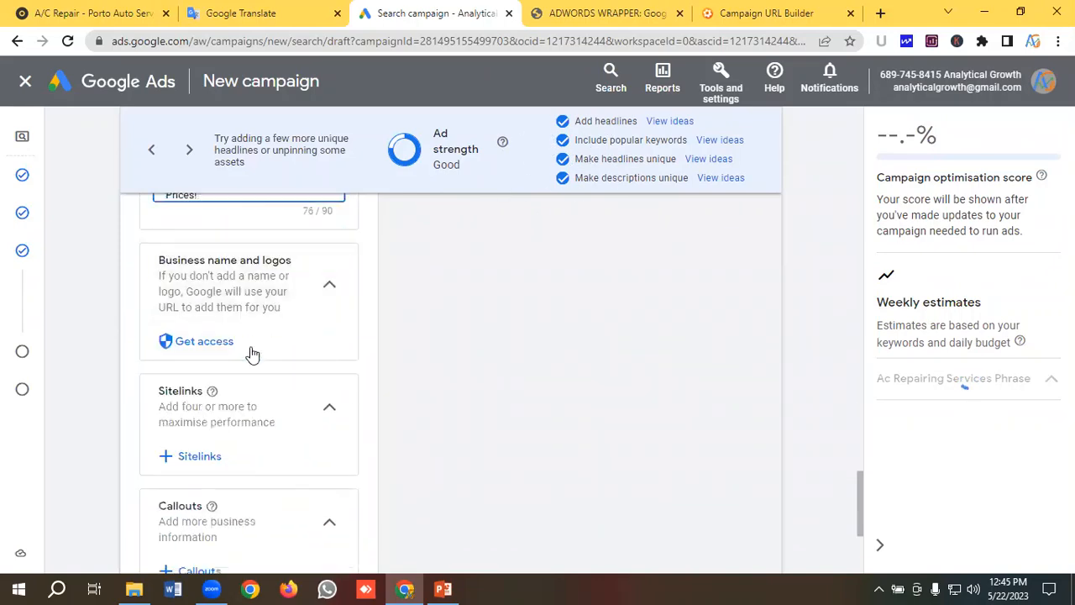
pyautogui.scroll(-1, 257, 353)
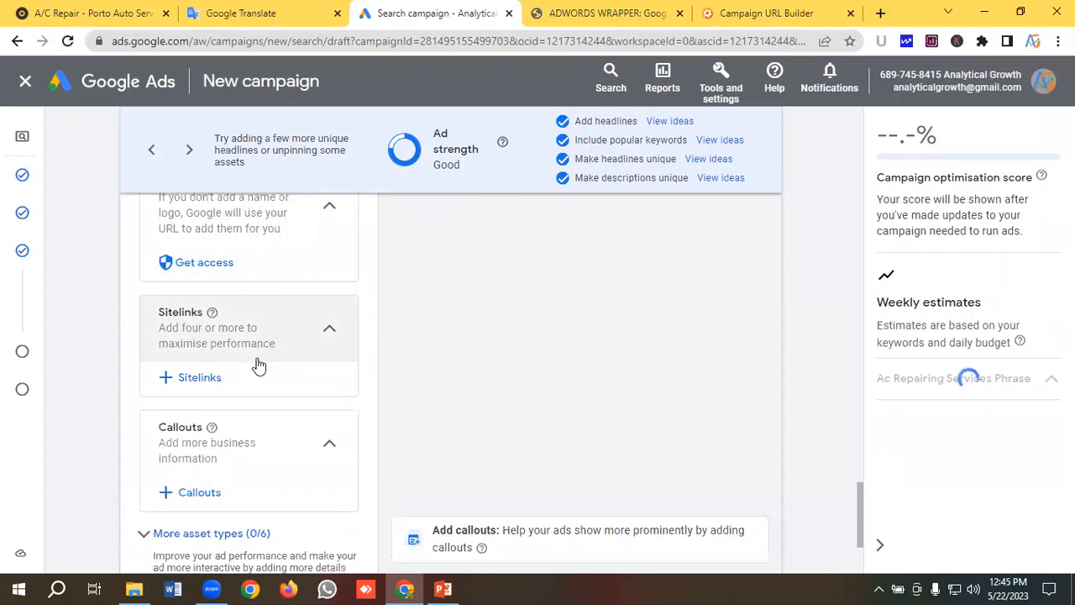
pyautogui.click(200, 383)
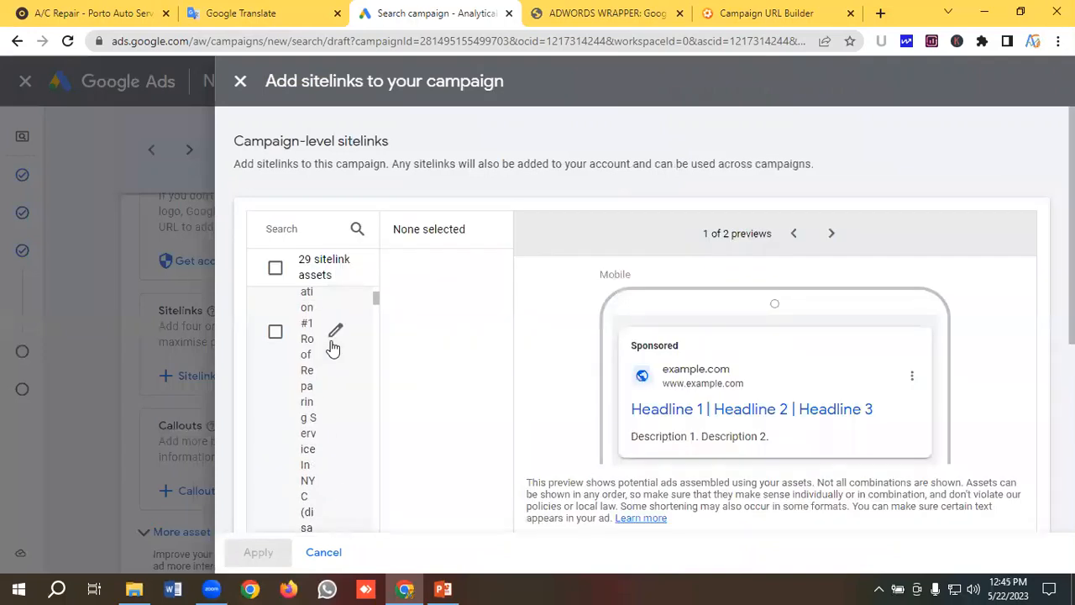
# Look through the existing sitelink assets and start adding new sitelinks to the campaign
pyautogui.scroll(-5, 333, 348)
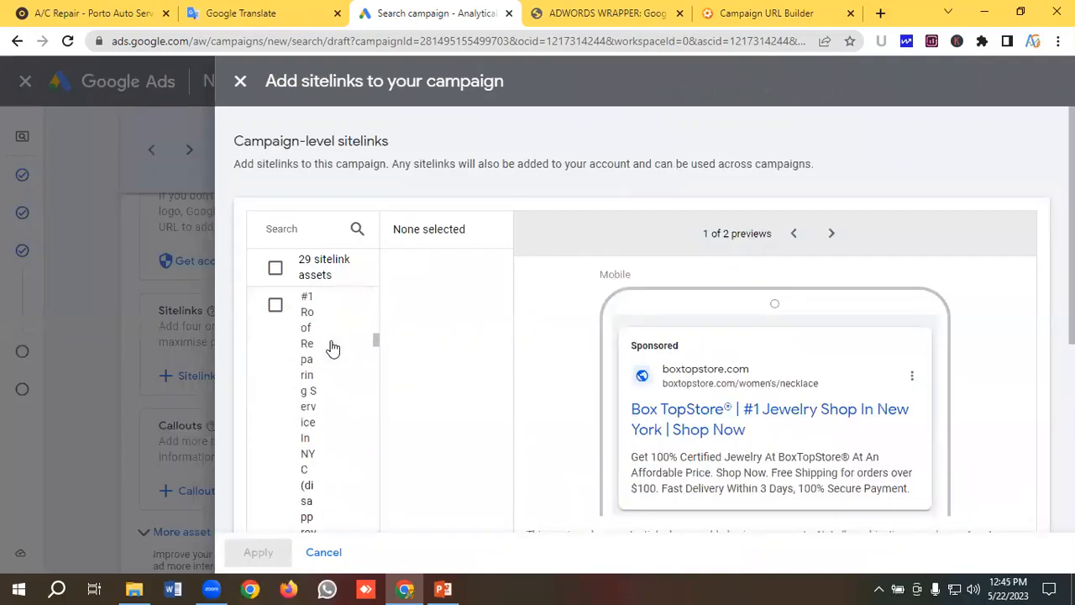
pyautogui.scroll(-3, 333, 348)
pyautogui.moveTo(374, 385); pyautogui.dragTo(358, 532)
pyautogui.scroll(-6, 309, 431)
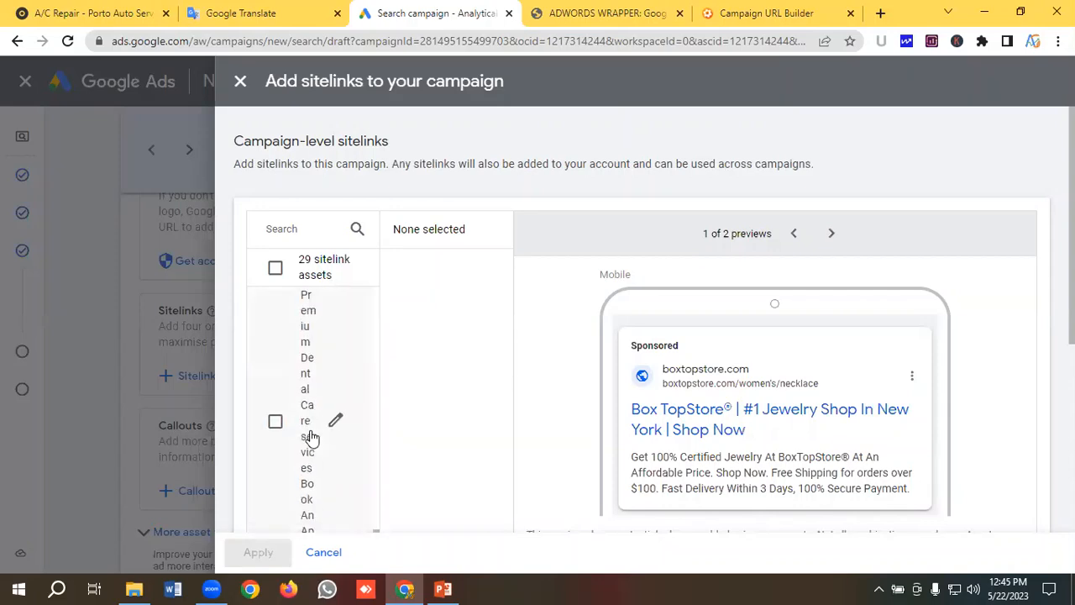
pyautogui.scroll(-5, 320, 437)
pyautogui.click(335, 239)
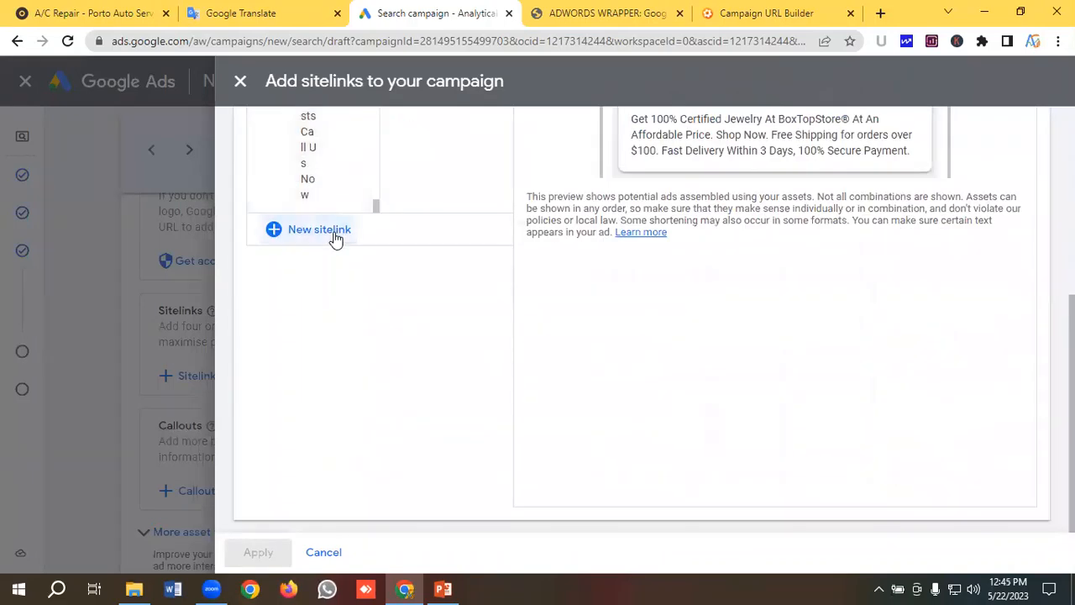
pyautogui.scroll(10, 333, 239)
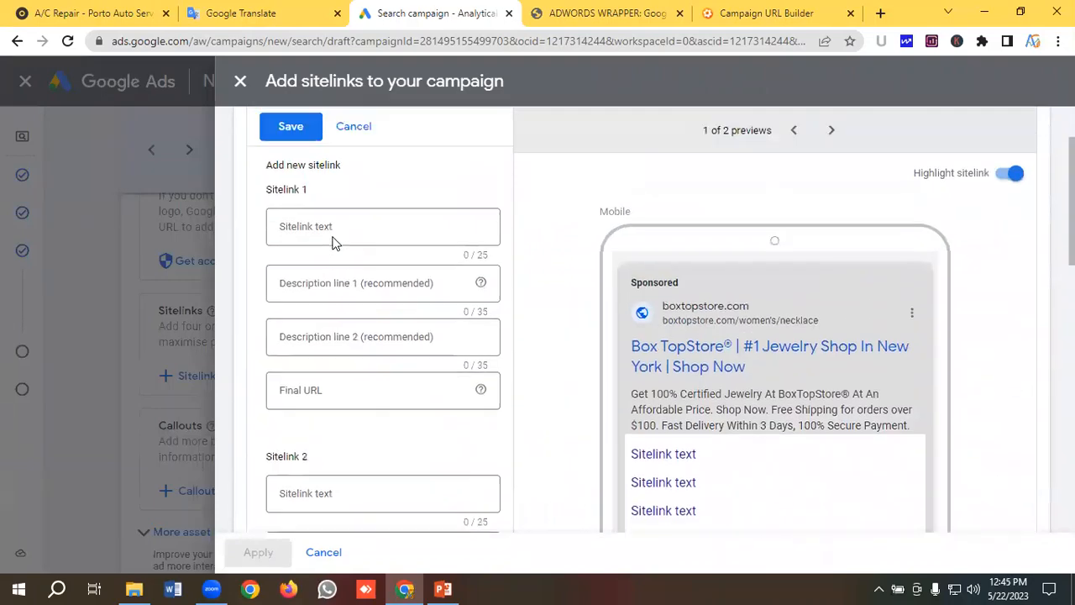
# Copy "Air Conditioning Installation" from the Google Translate notes into the Google Ads sitelink text of Sitelink 1
pyautogui.click(343, 338)
pyautogui.click(269, 18)
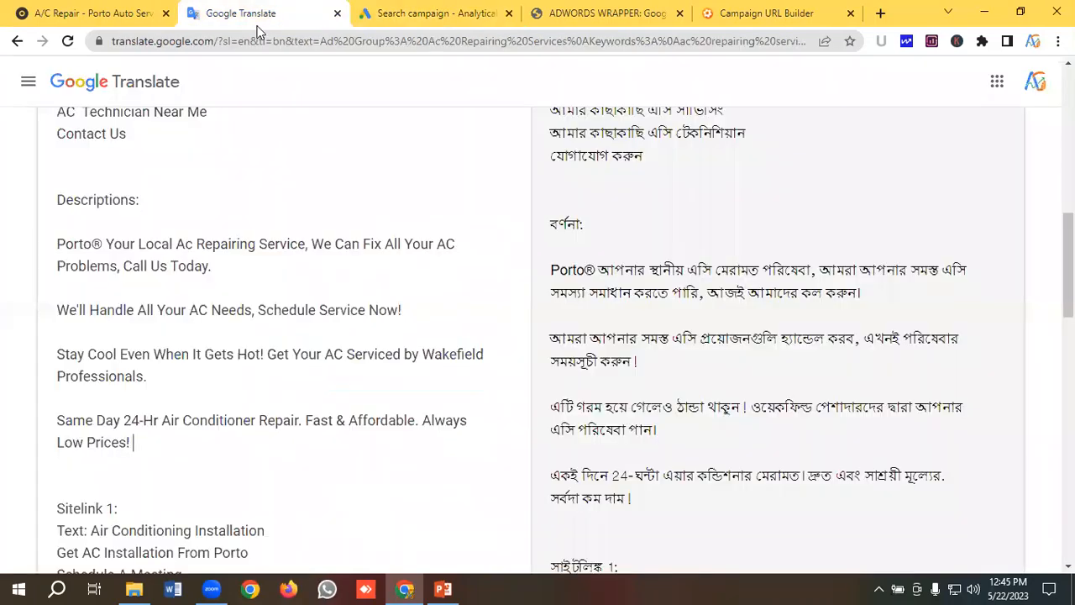
pyautogui.scroll(-3, 210, 300)
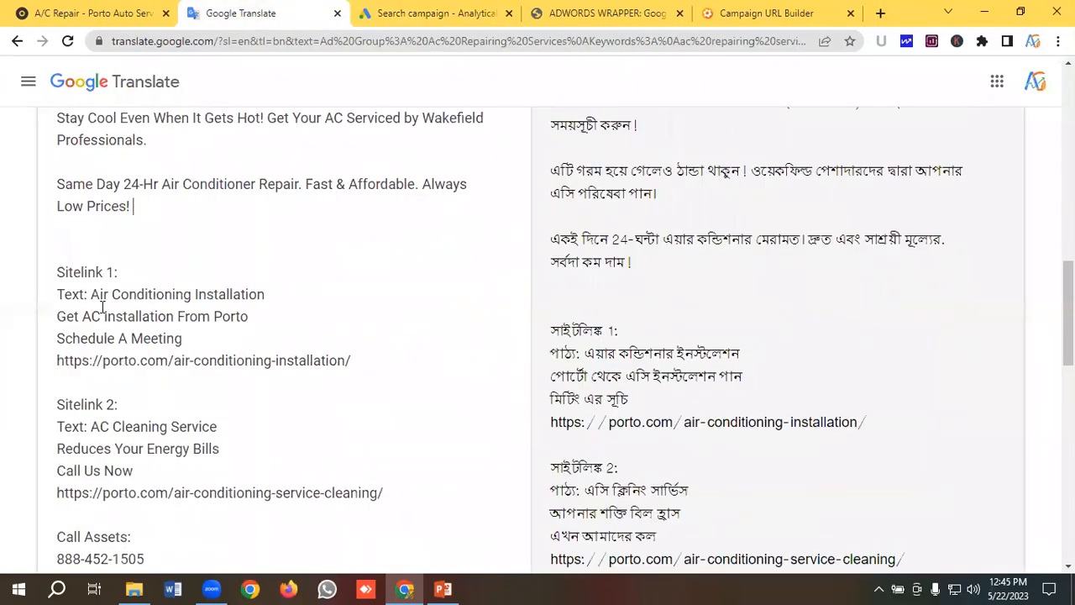
pyautogui.moveTo(90, 294); pyautogui.dragTo(277, 297)
pyautogui.hotkey('ctrl', 'c')
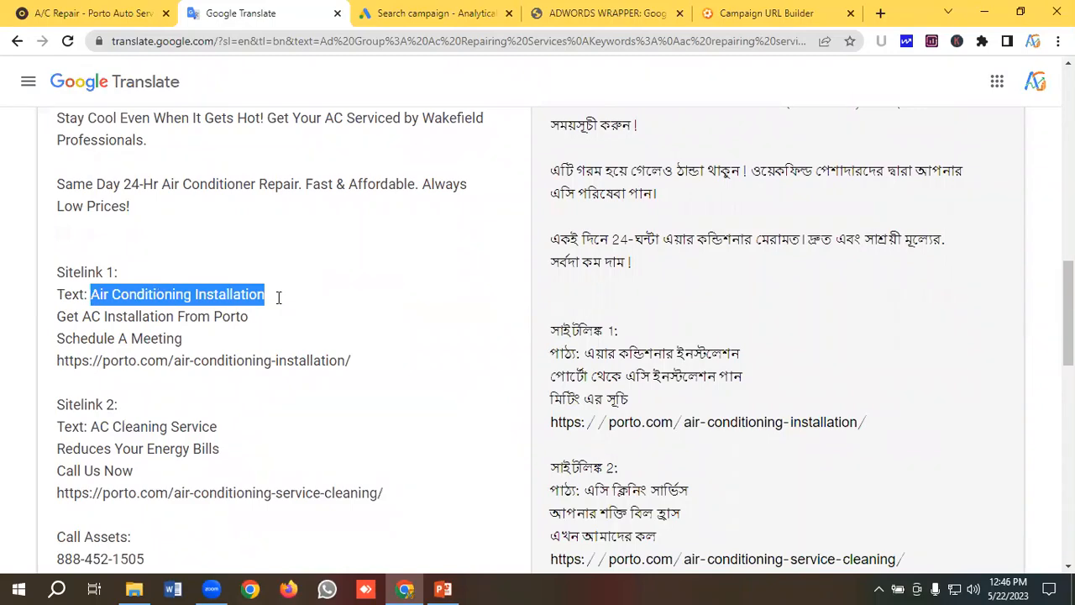
pyautogui.click(420, 13)
pyautogui.click(334, 336)
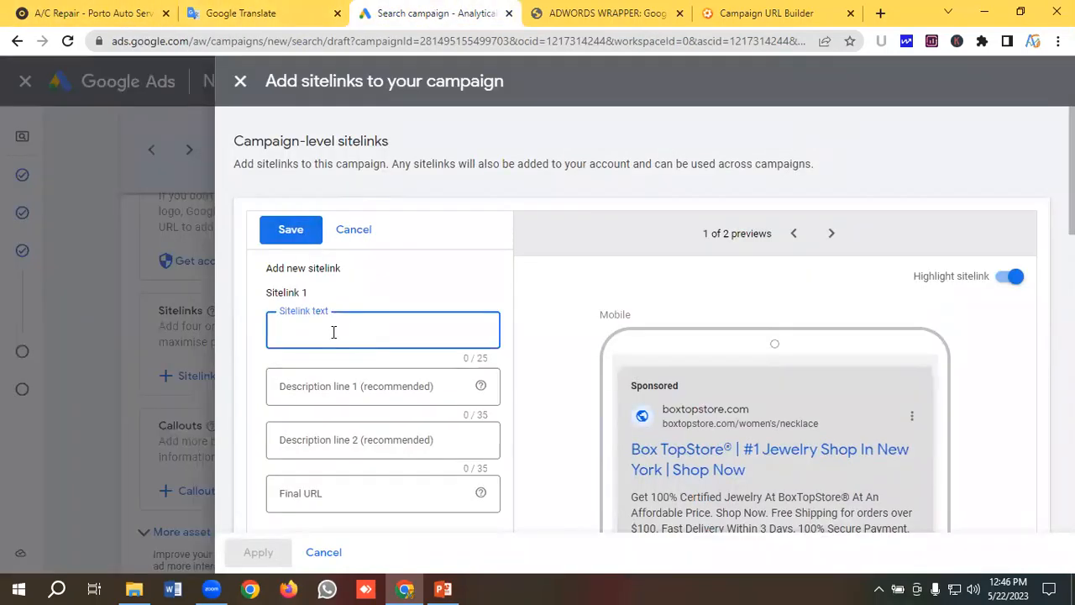
pyautogui.hotkey('ctrl', 'v')
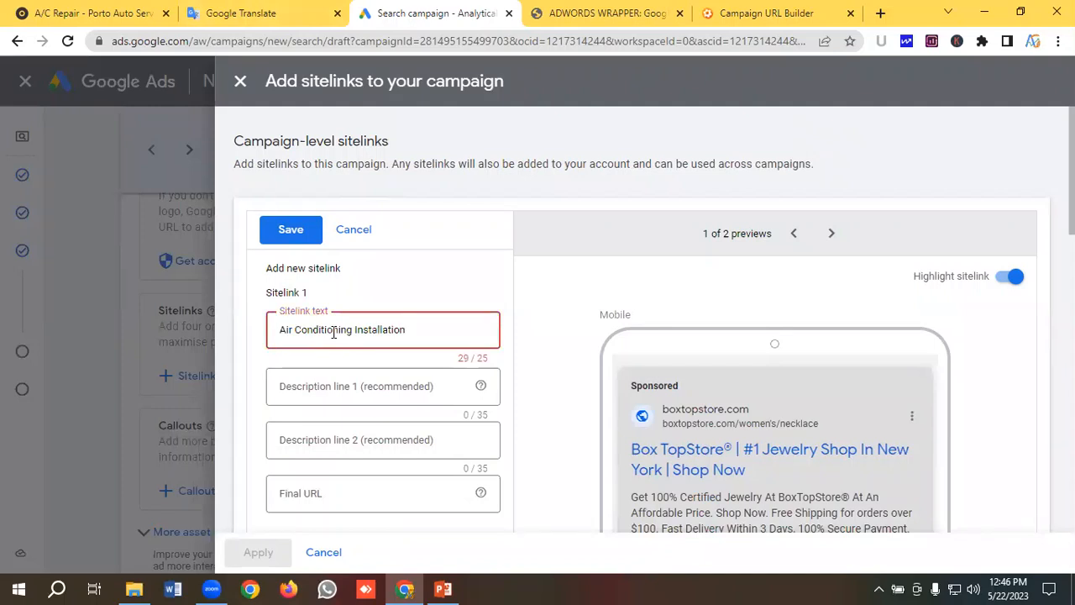
# Shorten the sitelink text of Sitelink 1 to "AC Installation"
pyautogui.doubleClick(319, 330)
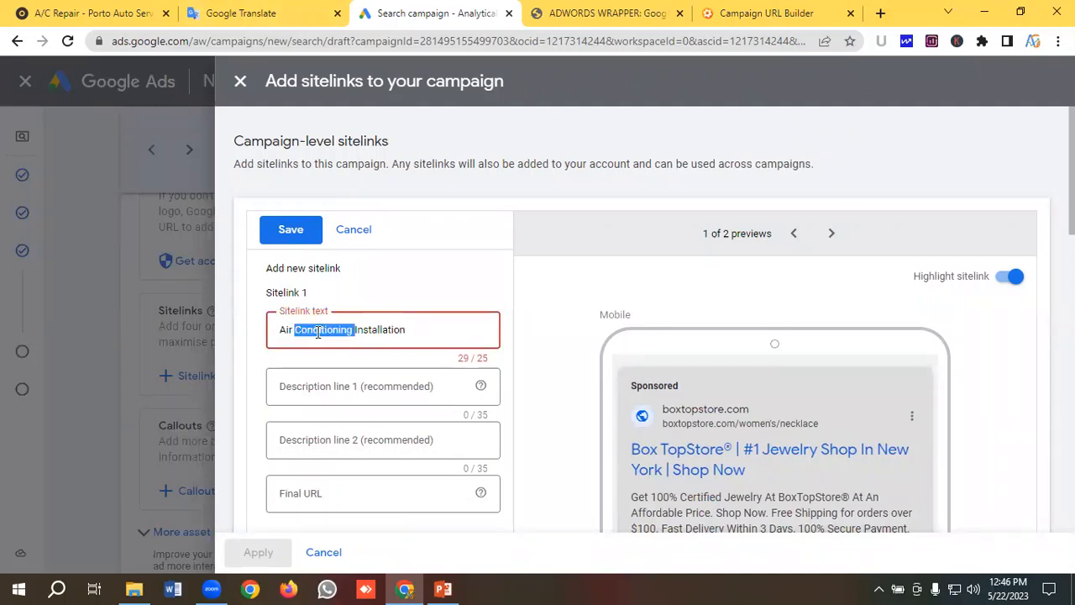
pyautogui.press('BackSpace')
pyautogui.press('BackSpace')
pyautogui.press('BackSpace')
pyautogui.press('BackSpace')
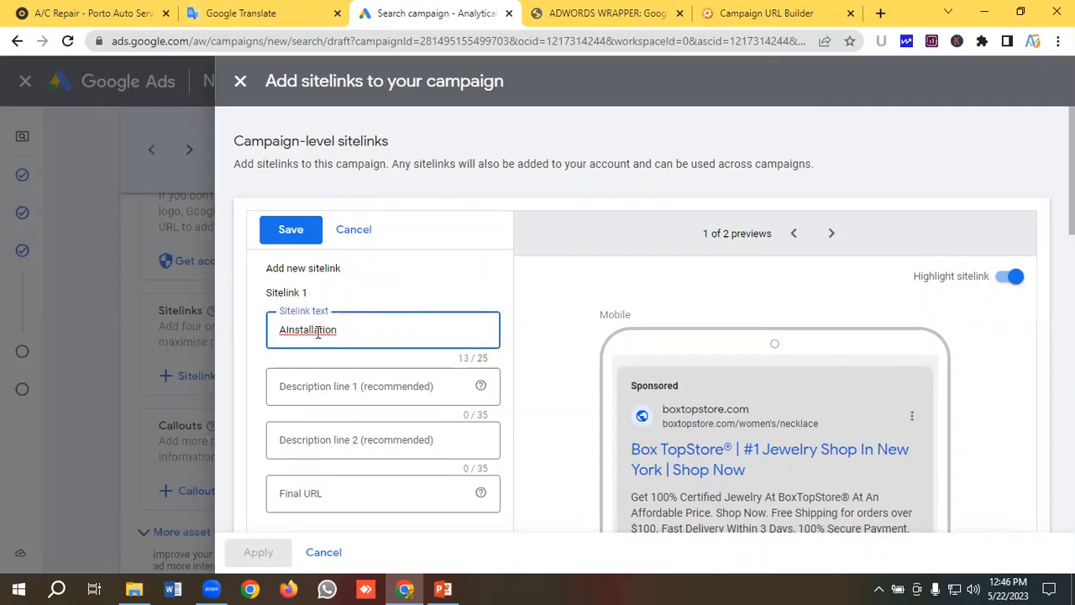
pyautogui.write('C')
# Copy "Get AC Installation From Porto" from the Google Translate notes into description line 1 of Sitelink 1 in Google Ads
pyautogui.click(315, 392)
pyautogui.click(252, 8)
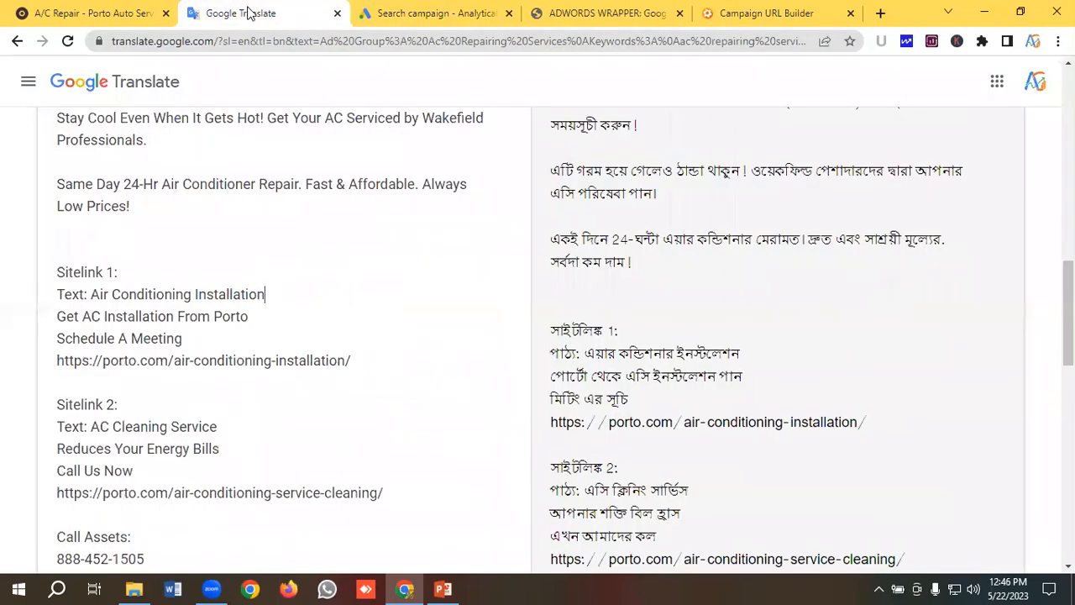
pyautogui.moveTo(281, 317); pyautogui.dragTo(30, 324)
pyautogui.hotkey('ctrl', 'c')
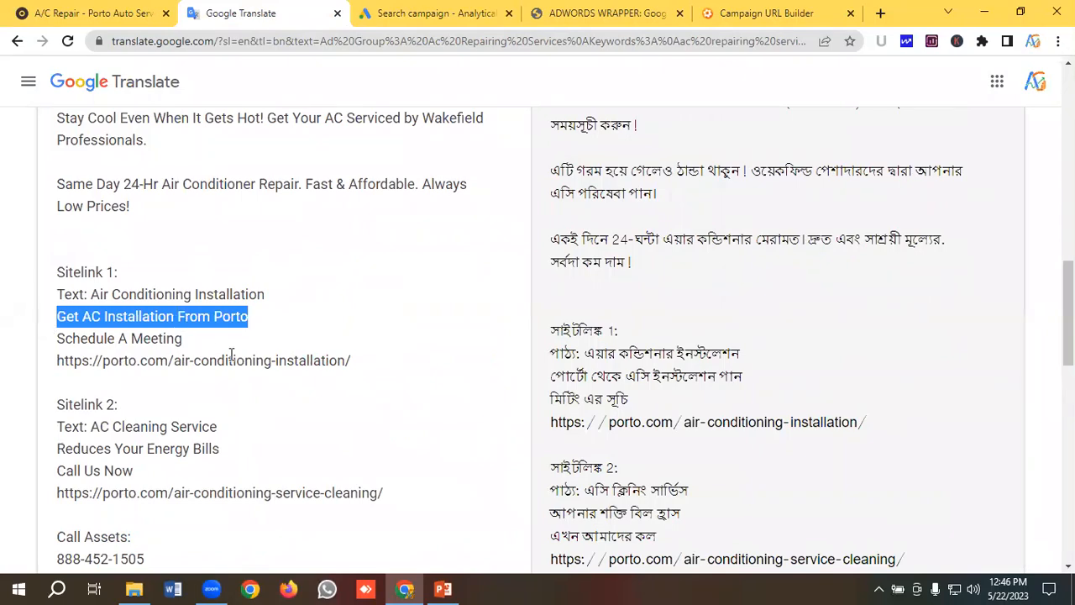
pyautogui.click(424, 12)
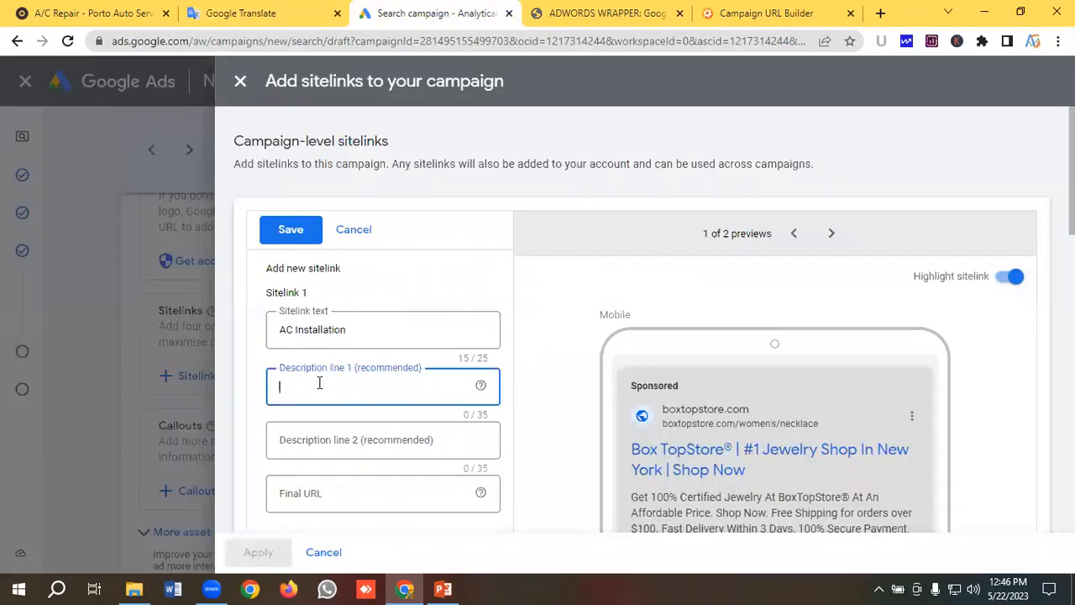
pyautogui.hotkey('ctrl', 'v')
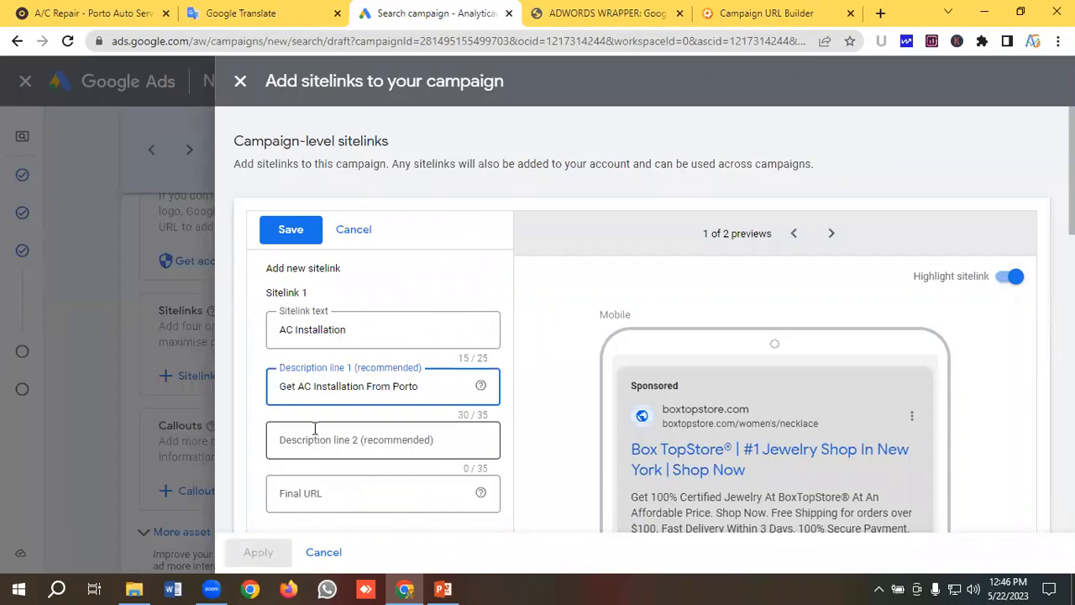
# Copy "Schedule A Meeting" from the Google Translate notes into description line 2 of Sitelink 1 in Google Ads
pyautogui.click(252, 10)
pyautogui.moveTo(204, 342); pyautogui.dragTo(46, 348)
pyautogui.hotkey('ctrl', 'c')
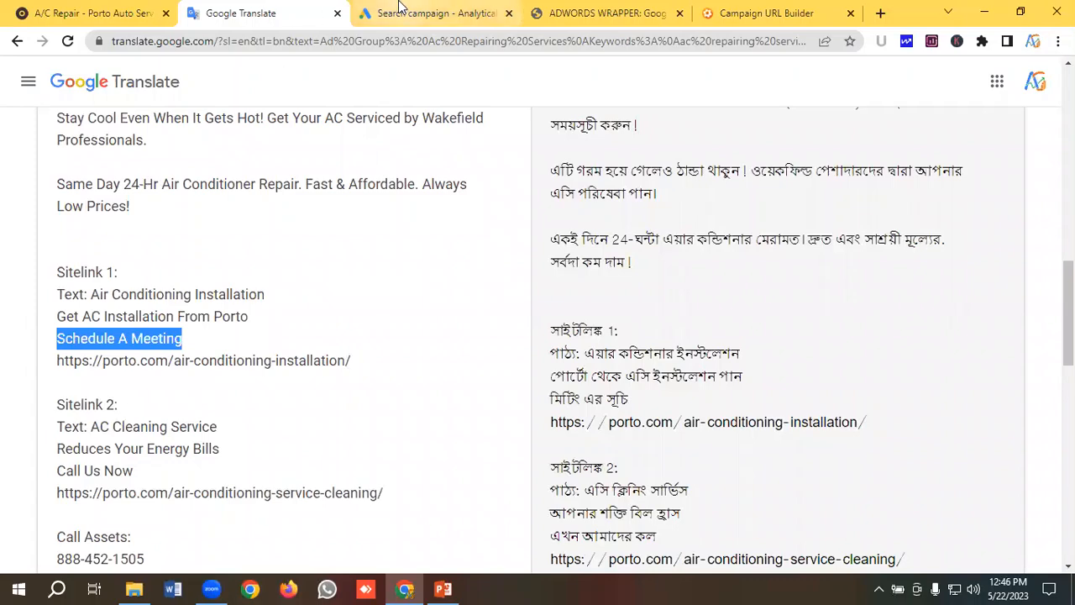
pyautogui.click(424, 13)
pyautogui.click(315, 453)
pyautogui.hotkey('ctrl', 'v')
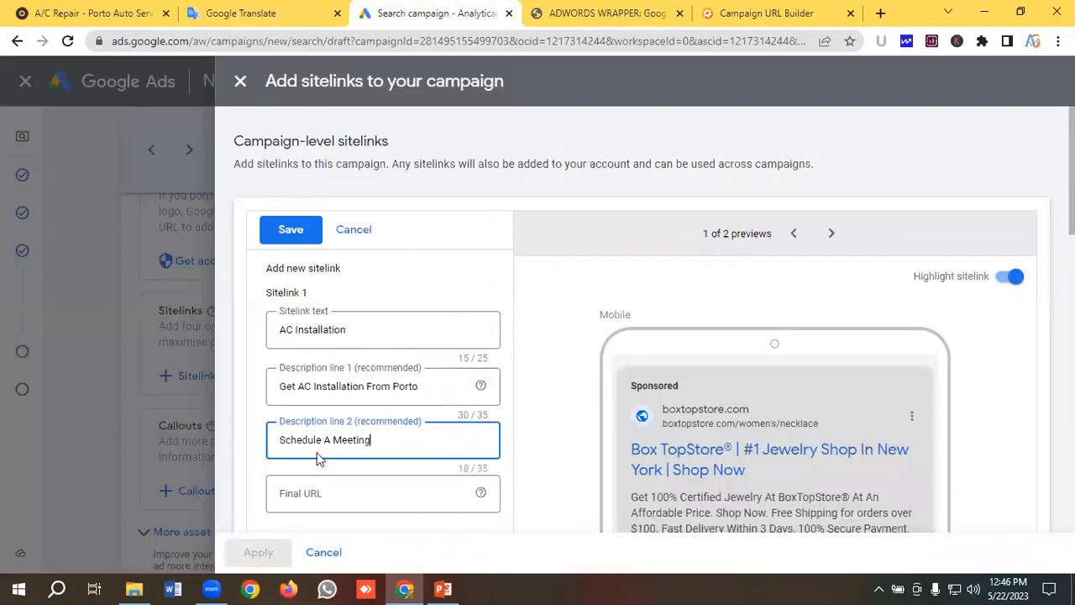
pyautogui.click(239, 13)
pyautogui.scroll(-1, 236, 98)
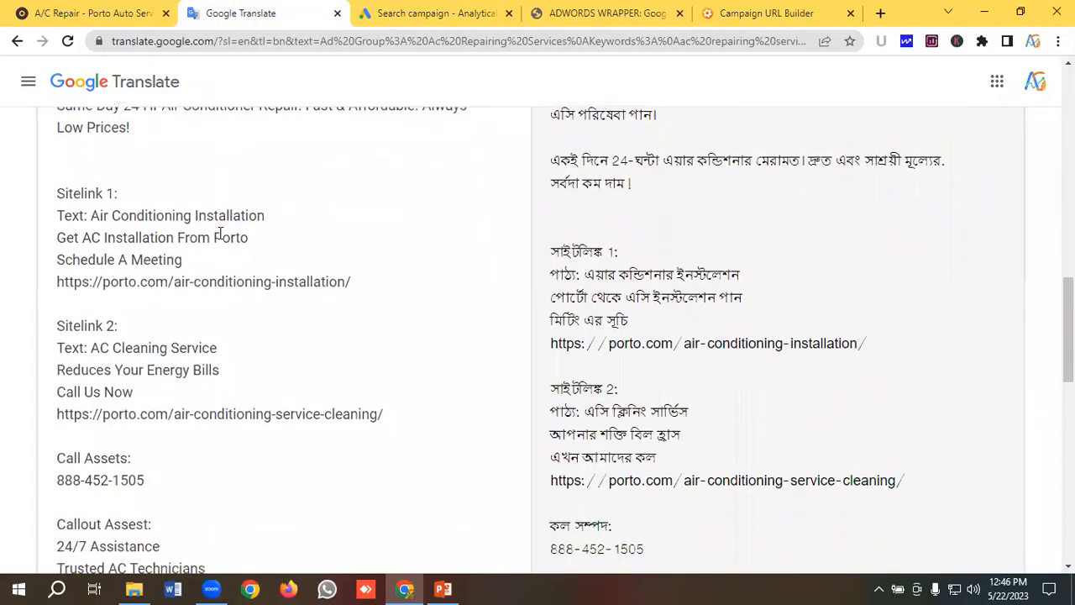
pyautogui.moveTo(351, 281); pyautogui.dragTo(39, 292)
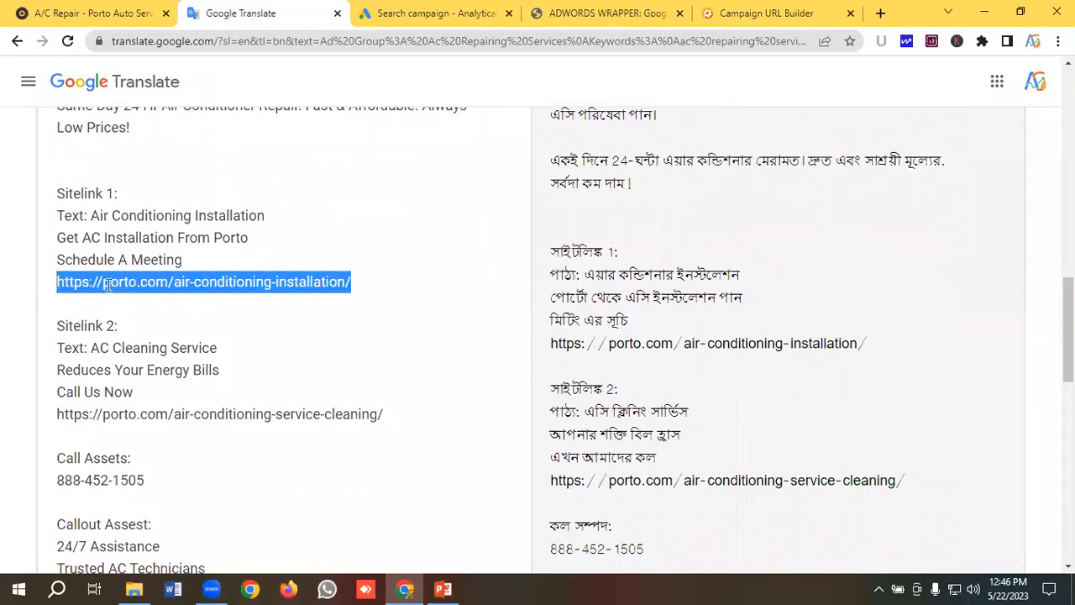
pyautogui.click(374, 10)
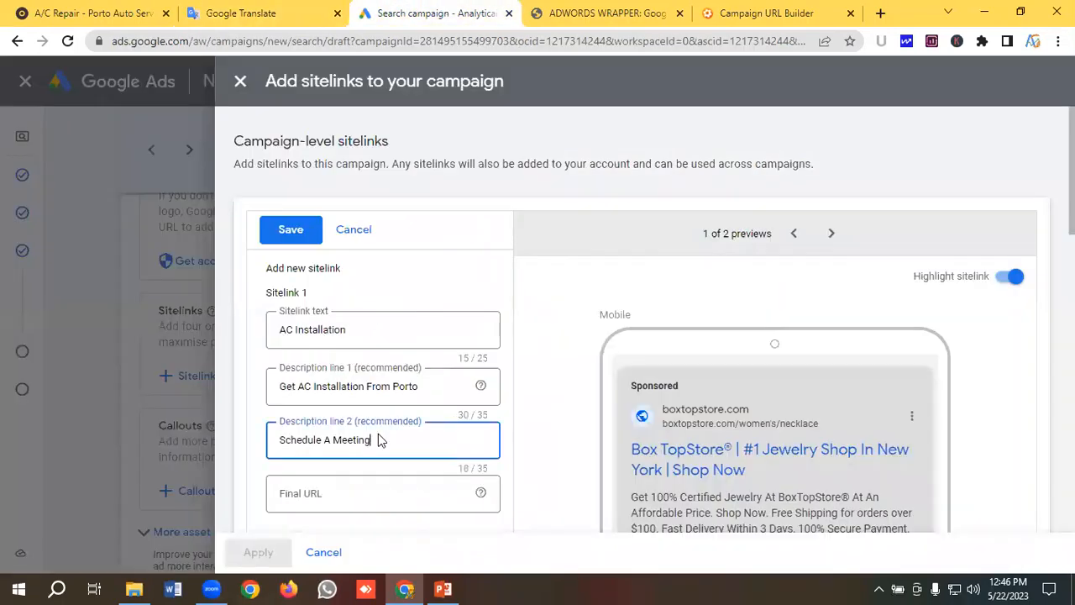
pyautogui.click(329, 411)
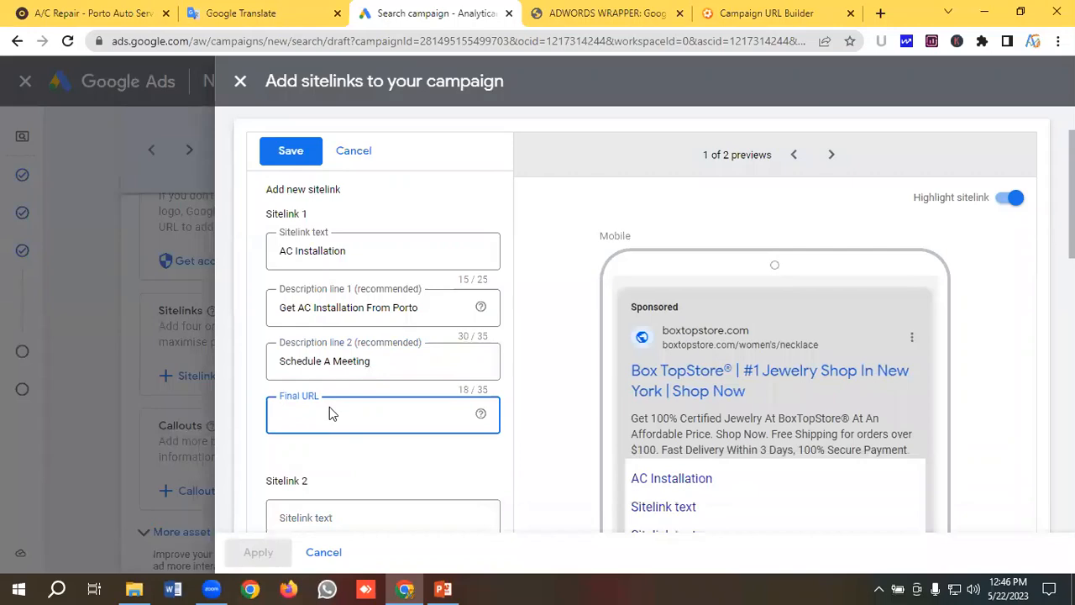
pyautogui.hotkey('ctrl', 'v')
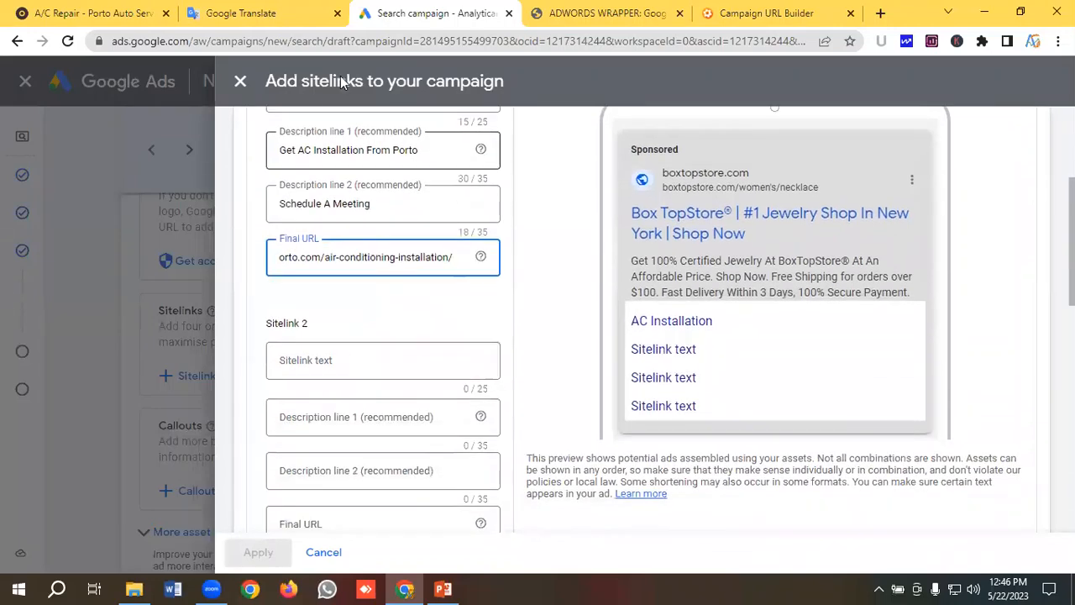
# Copy "AC Cleaning Service" from the Google Translate notes into the sitelink text of Sitelink 2 in Google Ads
pyautogui.click(244, 12)
pyautogui.scroll(-1, 219, 264)
pyautogui.moveTo(235, 265); pyautogui.dragTo(92, 267)
pyautogui.hotkey('ctrl', 'c')
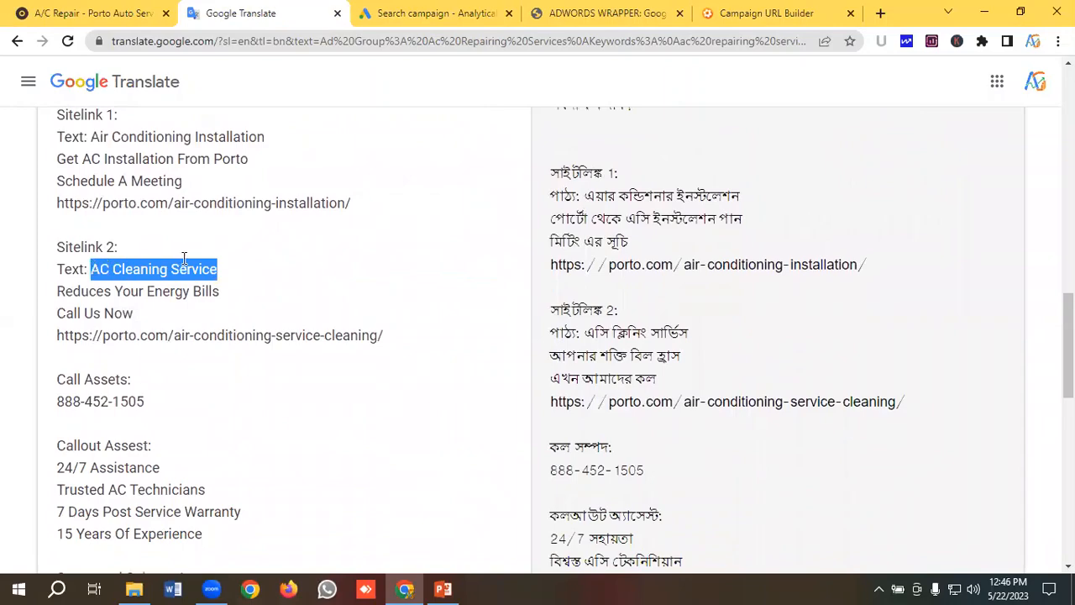
pyautogui.click(410, 11)
pyautogui.click(324, 360)
pyautogui.hotkey('ctrl', 'v')
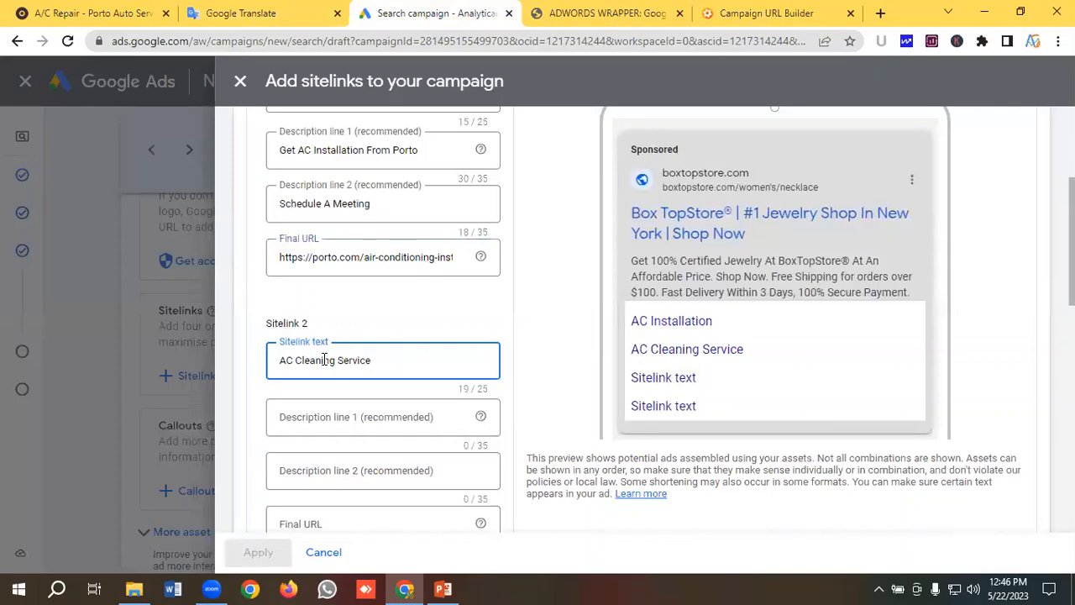
# Copy "Reduces Your Energy Bills" from the Google Translate notes into description line 1 of Sitelink 2 in Google Ads
pyautogui.scroll(-1, 324, 360)
pyautogui.click(319, 340)
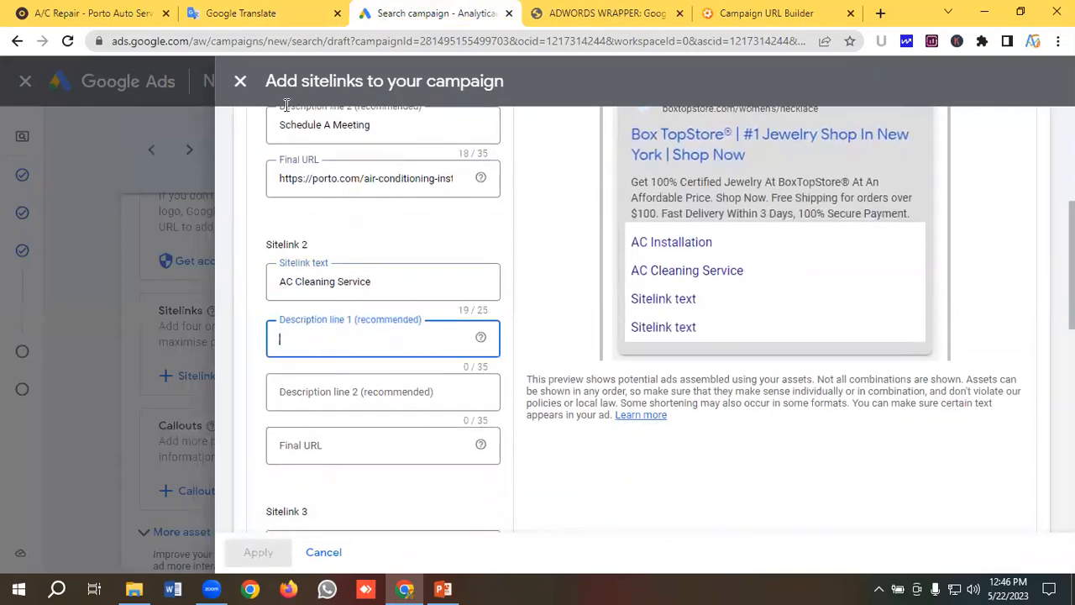
pyautogui.click(218, 9)
pyautogui.moveTo(221, 290); pyautogui.dragTo(56, 291)
pyautogui.hotkey('ctrl', 'c')
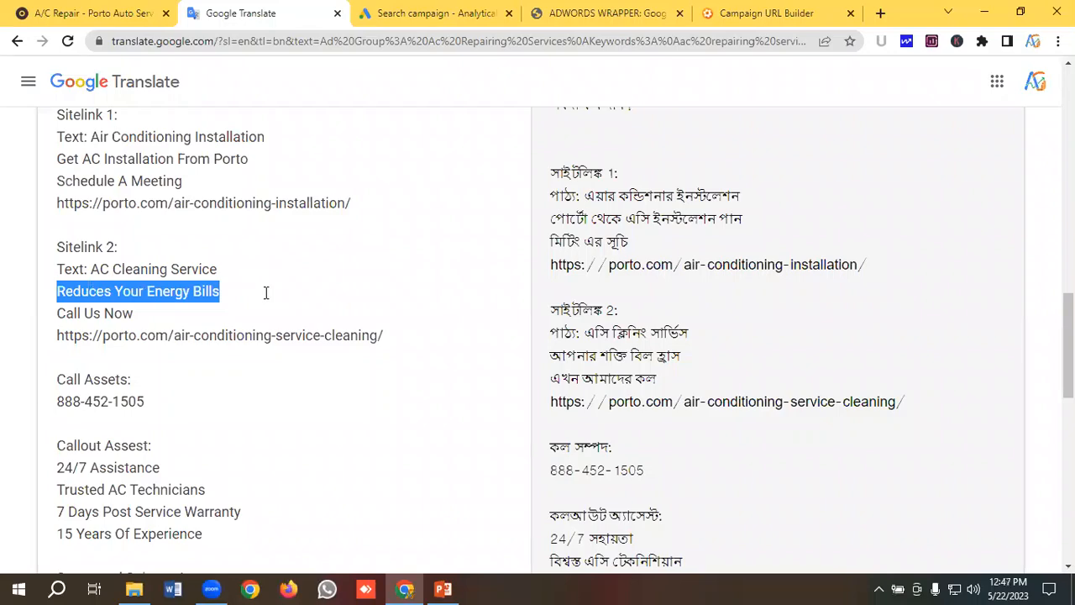
pyautogui.click(372, 11)
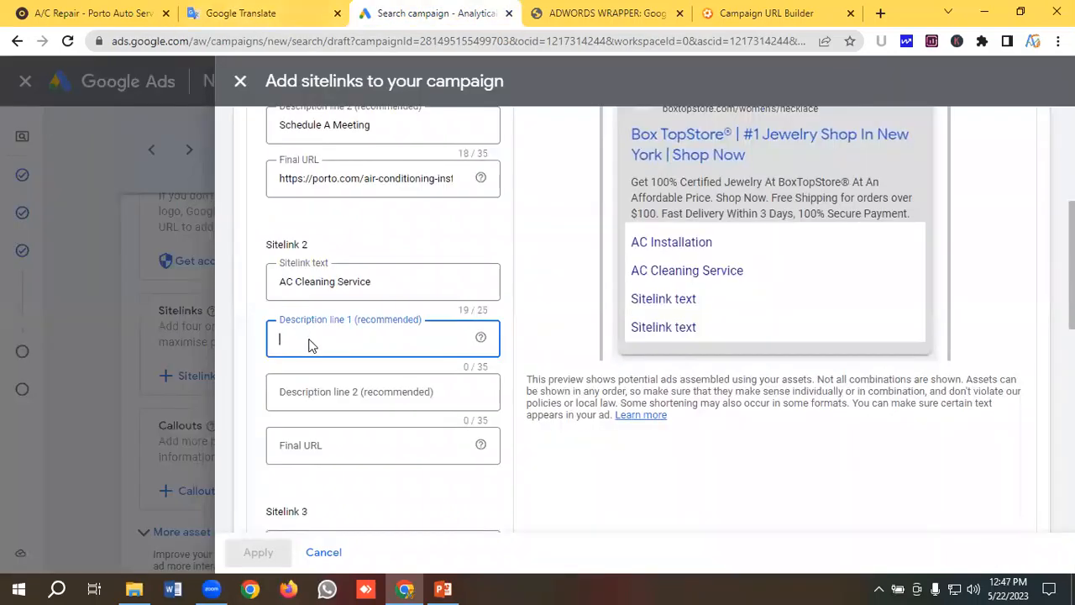
pyautogui.hotkey('ctrl', 'v')
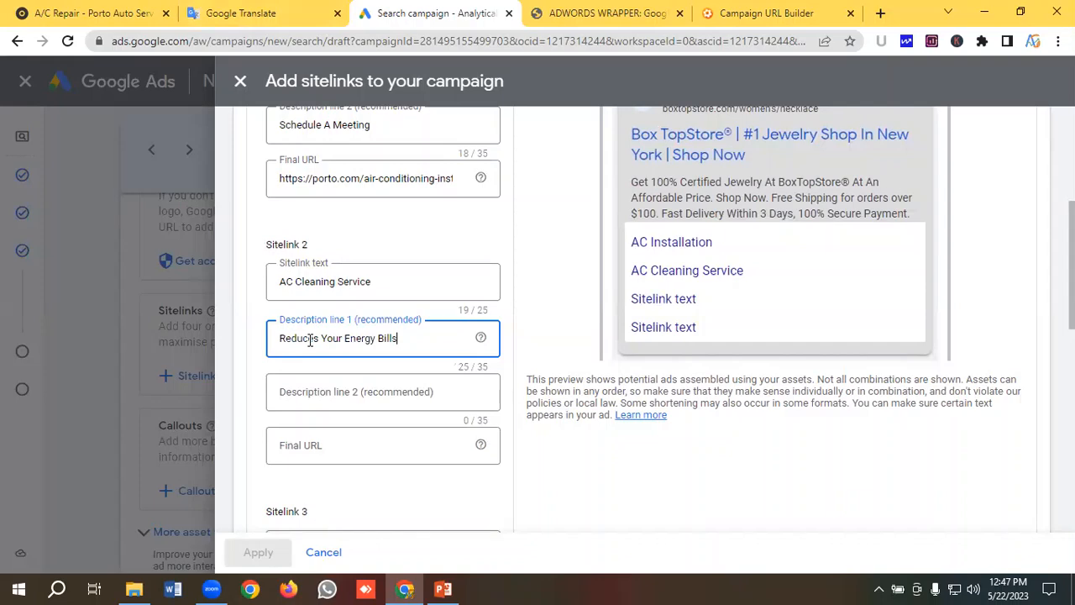
# Copy "Call Us Now" from the Google Translate notes into description line 2 of Sitelink 2 in Google Ads
pyautogui.click(324, 404)
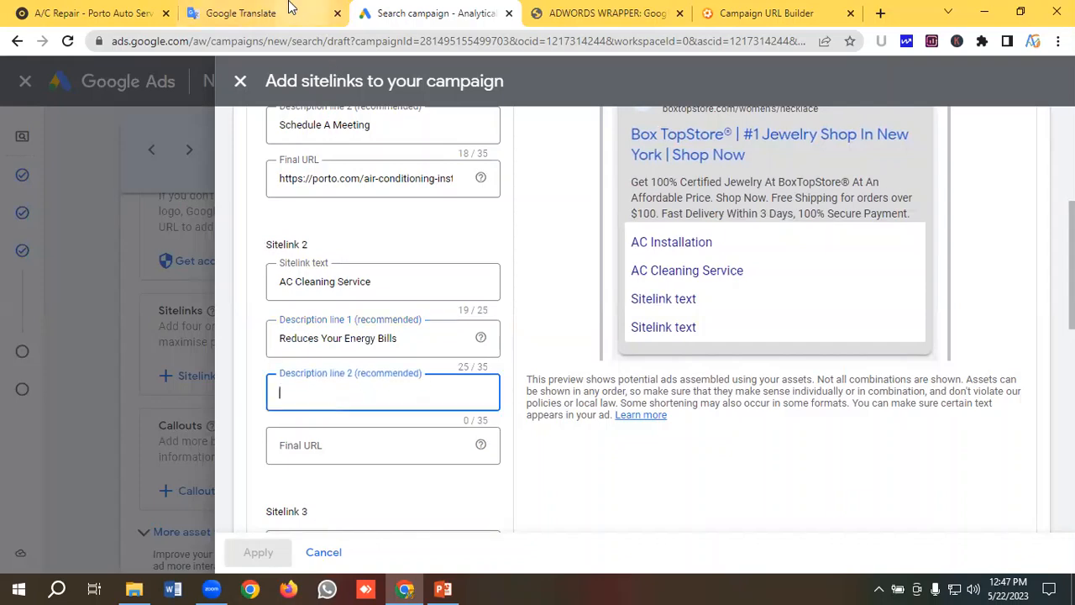
pyautogui.click(244, 12)
pyautogui.moveTo(171, 313); pyautogui.dragTo(37, 321)
pyautogui.hotkey('ctrl', 'c')
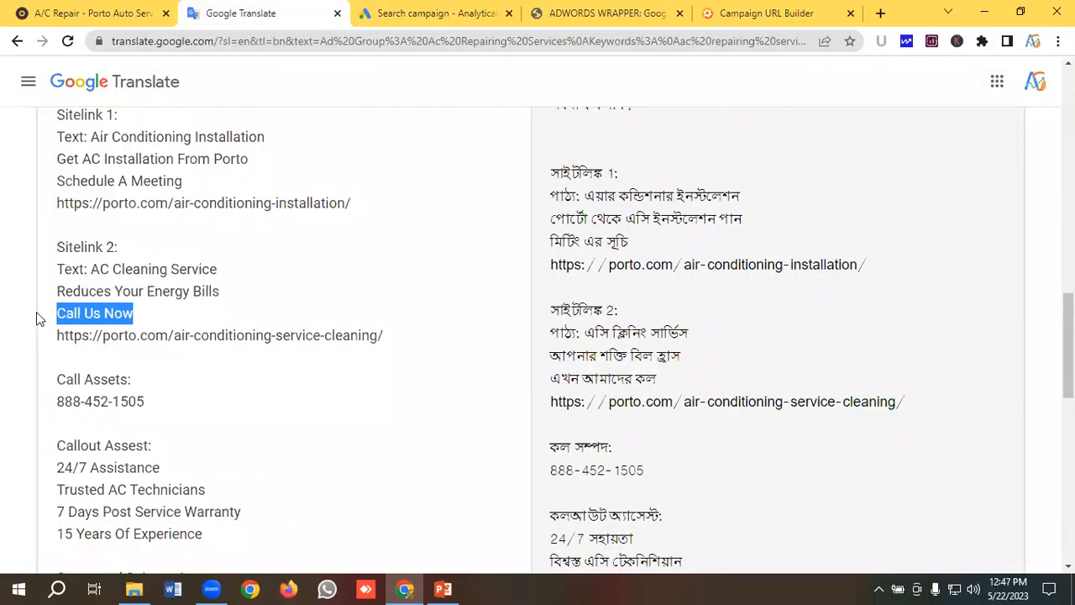
pyautogui.click(388, 10)
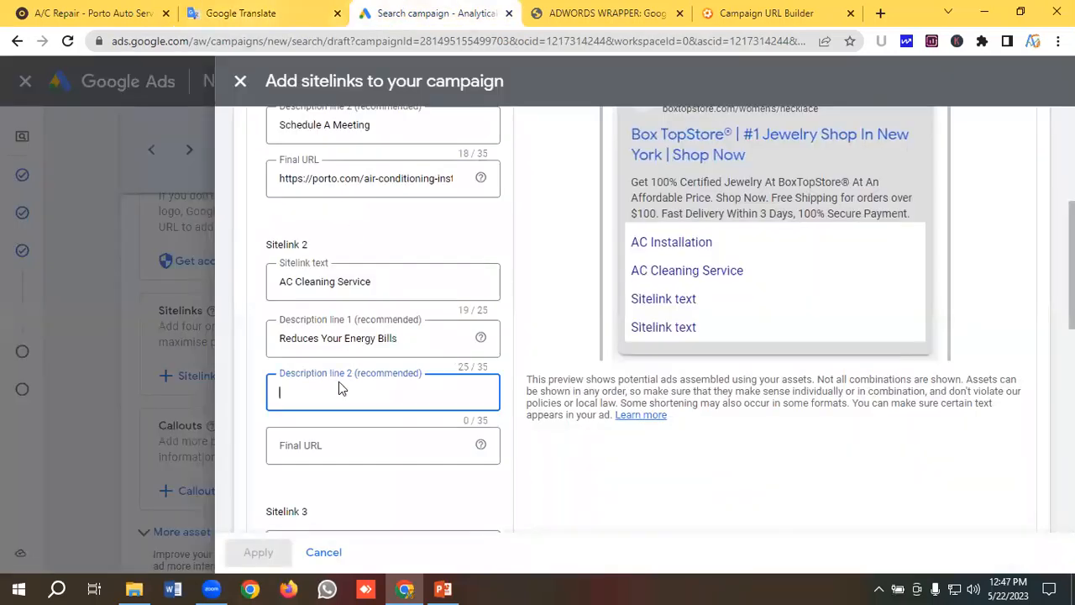
pyautogui.hotkey('ctrl', 'v')
pyautogui.scroll(-1, 339, 380)
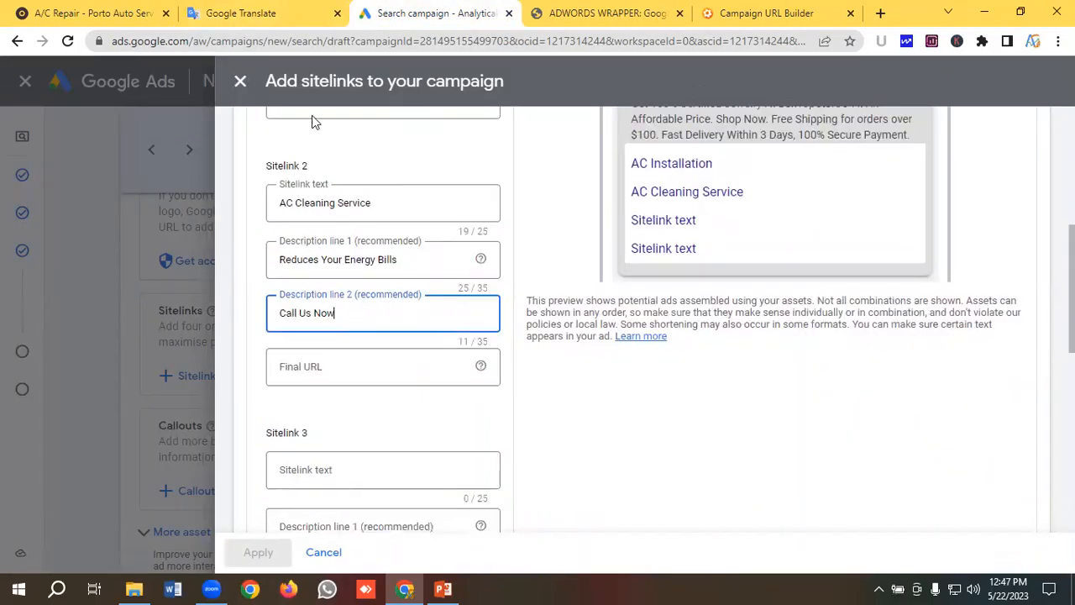
pyautogui.click(239, 13)
pyautogui.moveTo(401, 335); pyautogui.dragTo(52, 339)
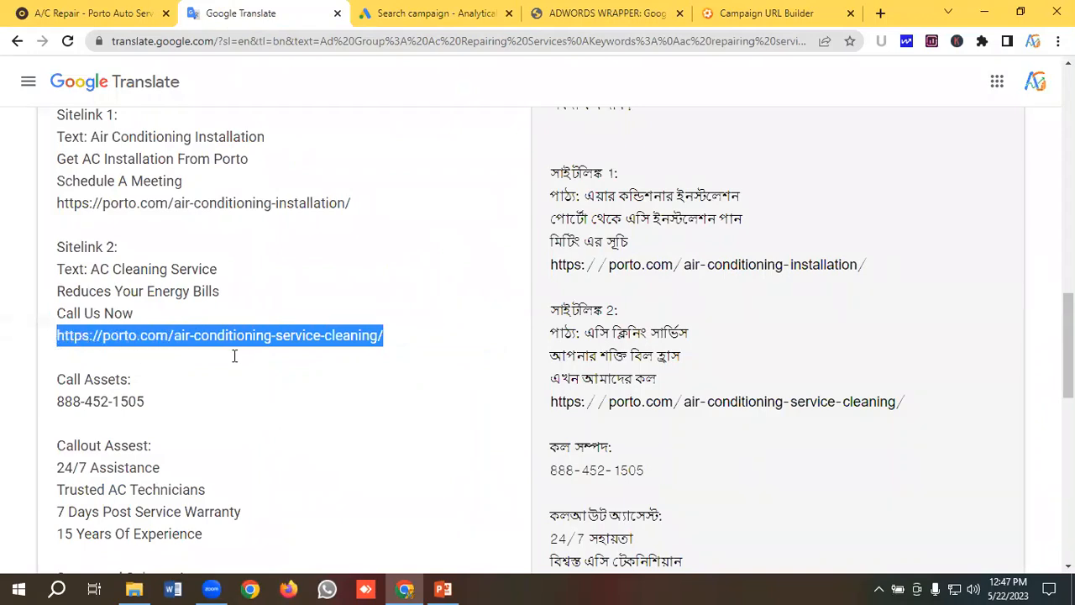
pyautogui.click(433, 13)
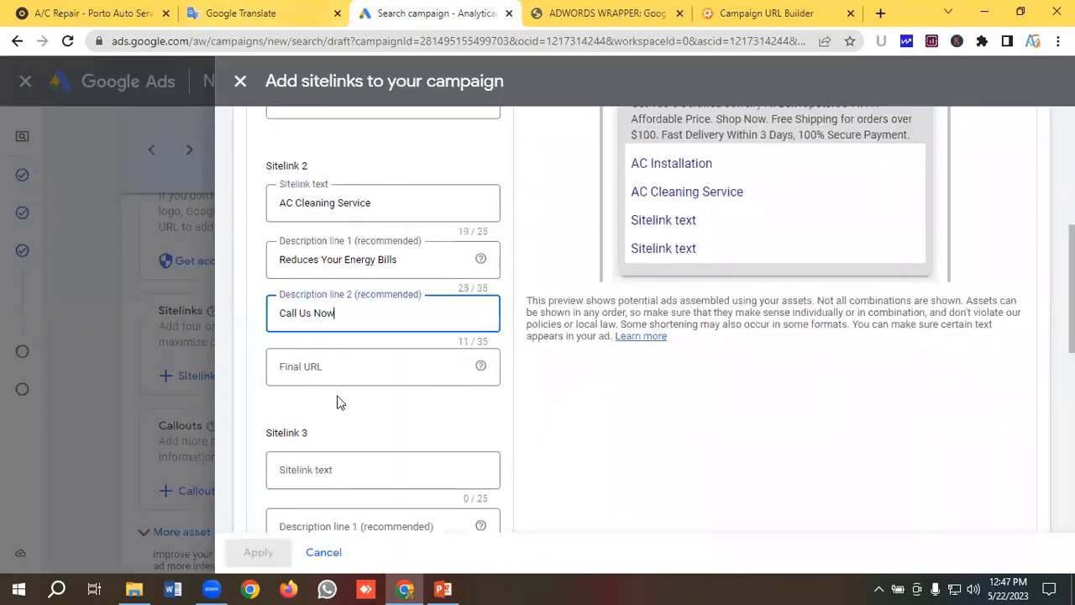
pyautogui.click(326, 367)
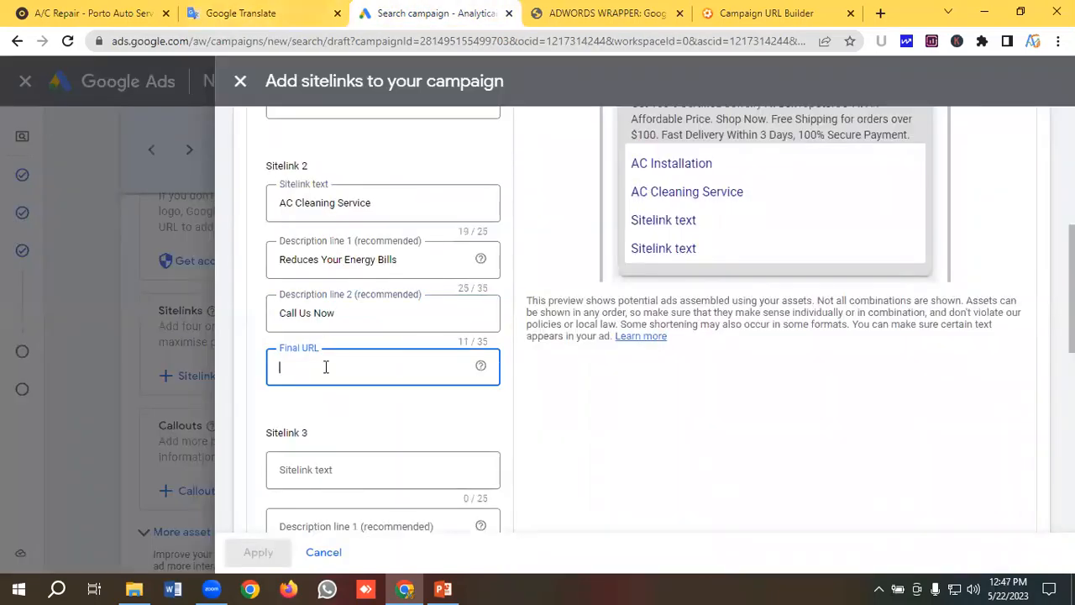
pyautogui.hotkey('ctrl', 'v')
# Review the entries of Sitelinks 1 and 2 and check how they appear in the desktop ad preview
pyautogui.scroll(5, 326, 368)
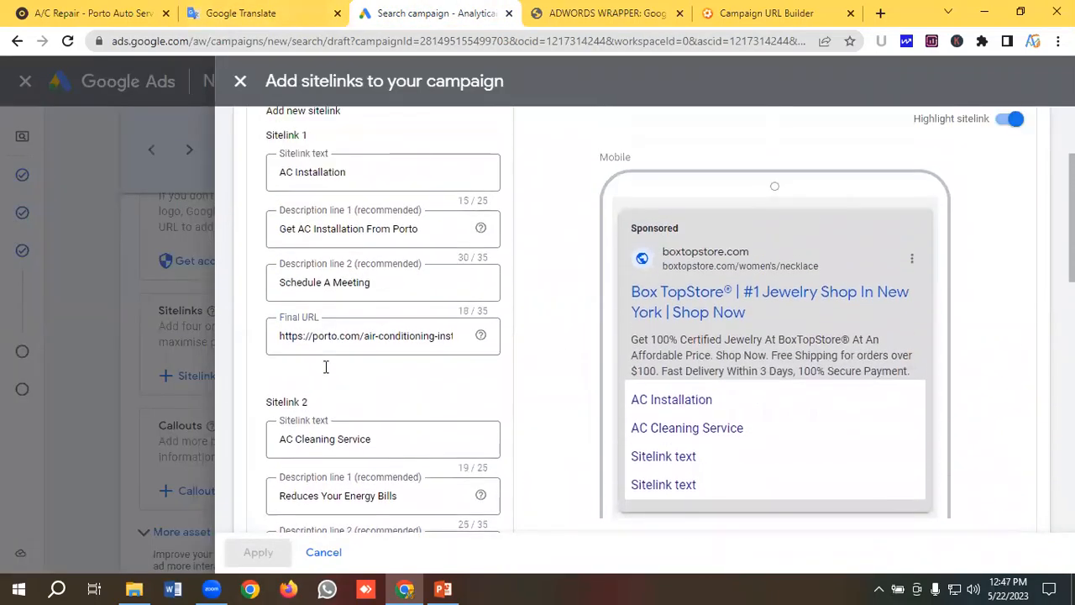
pyautogui.scroll(-1, 326, 367)
pyautogui.scroll(2, 326, 367)
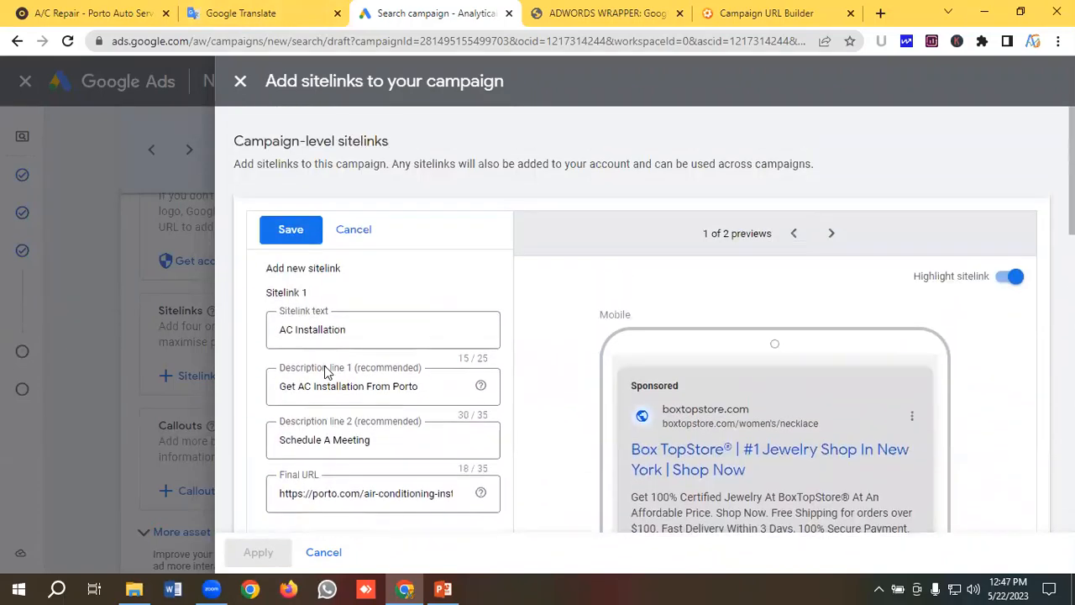
pyautogui.scroll(-2, 326, 372)
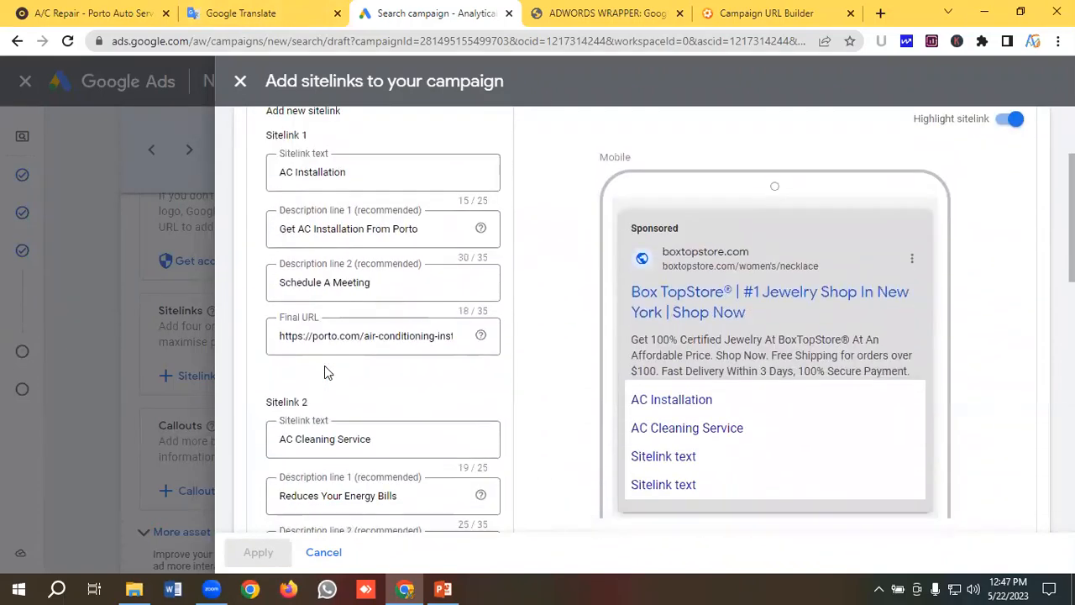
pyautogui.scroll(-1, 326, 372)
pyautogui.scroll(2, 326, 369)
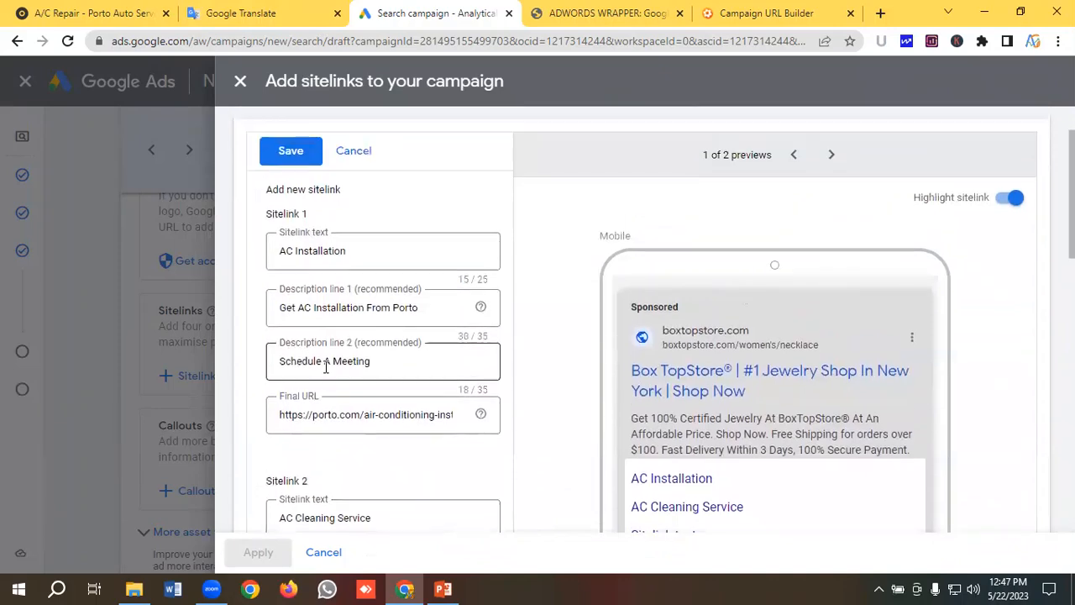
pyautogui.scroll(-2, 326, 367)
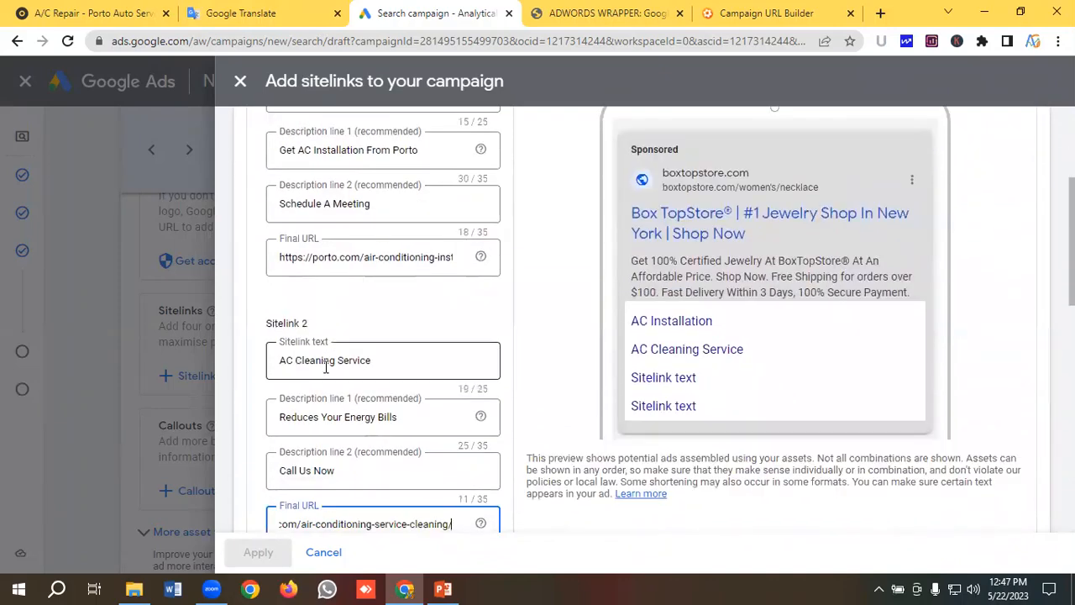
pyautogui.scroll(3, 884, 326)
pyautogui.scroll(1, 884, 326)
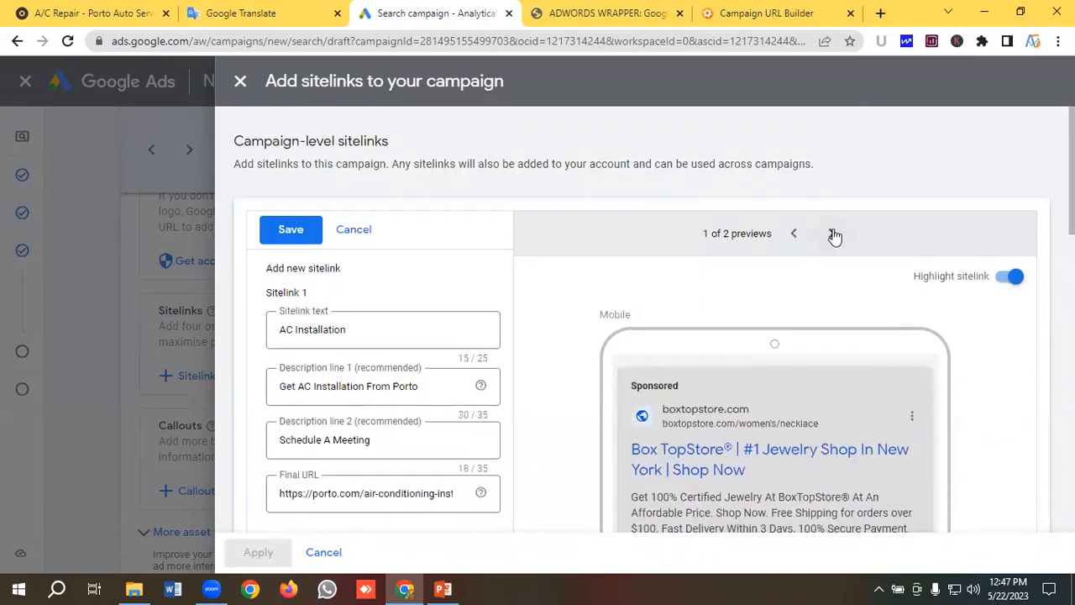
pyautogui.click(832, 232)
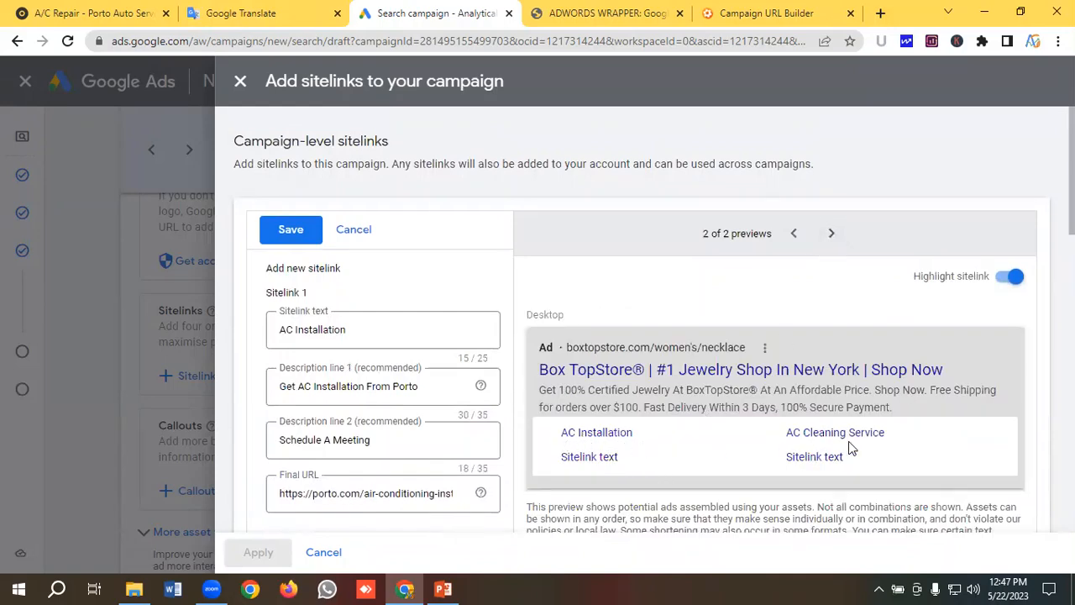
# Save the two new sitelinks, AC Installation and AC Cleaning Service, and apply them to the campaign
pyautogui.scroll(-5, 341, 370)
pyautogui.scroll(-7, 351, 394)
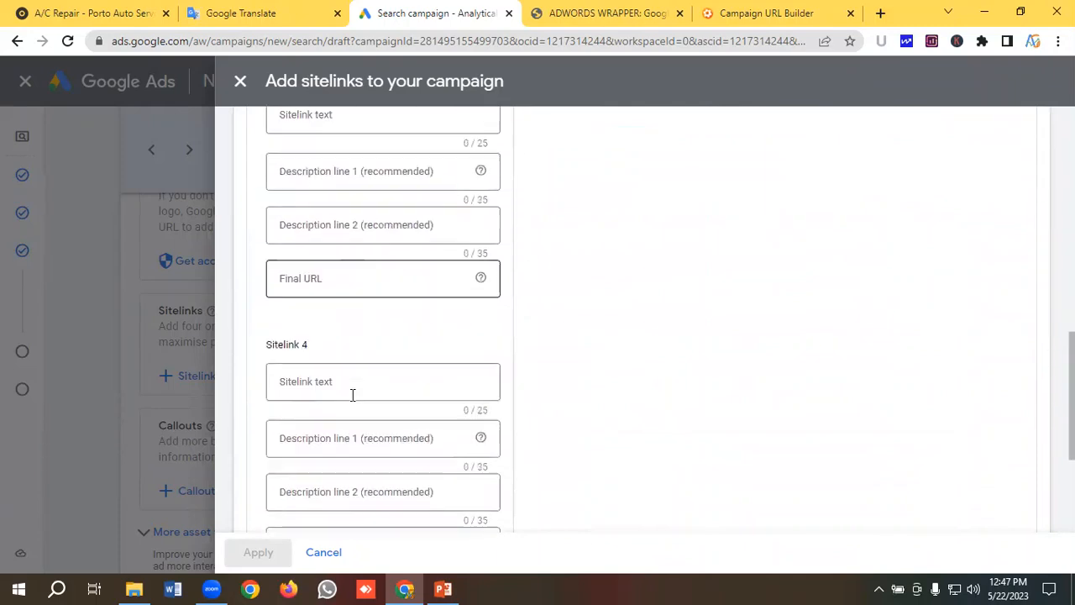
pyautogui.click(301, 491)
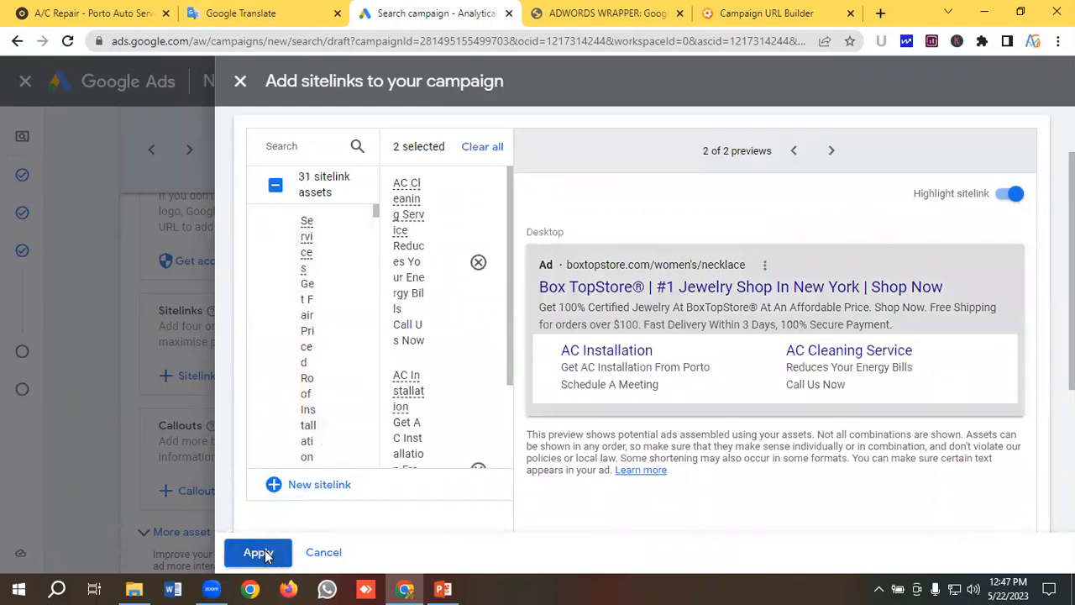
pyautogui.click(258, 552)
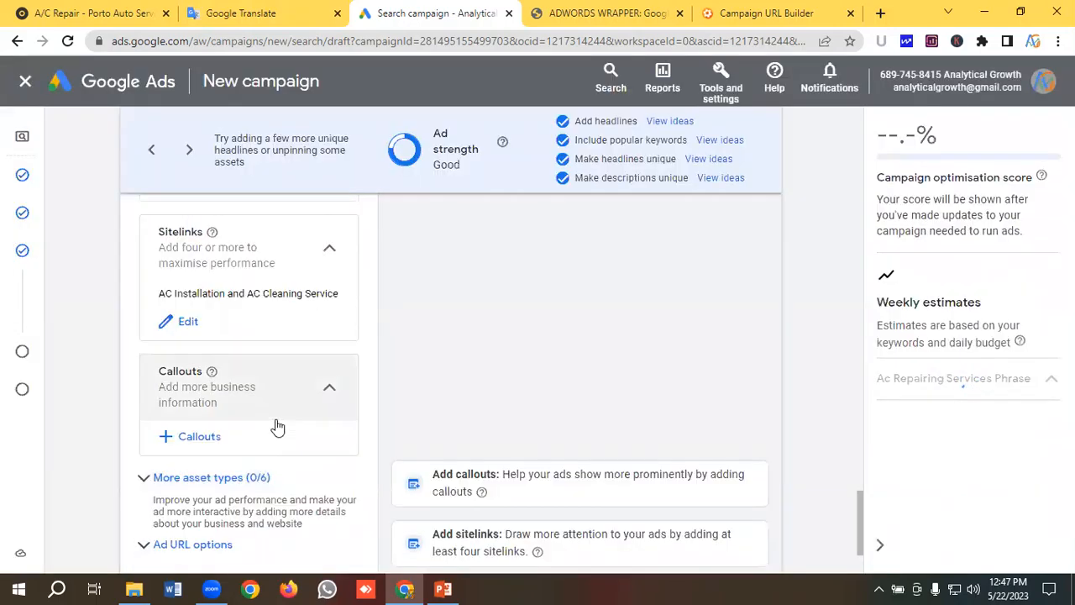
# Start adding new campaign-level callouts instead of choosing from the existing callout assets
pyautogui.click(205, 444)
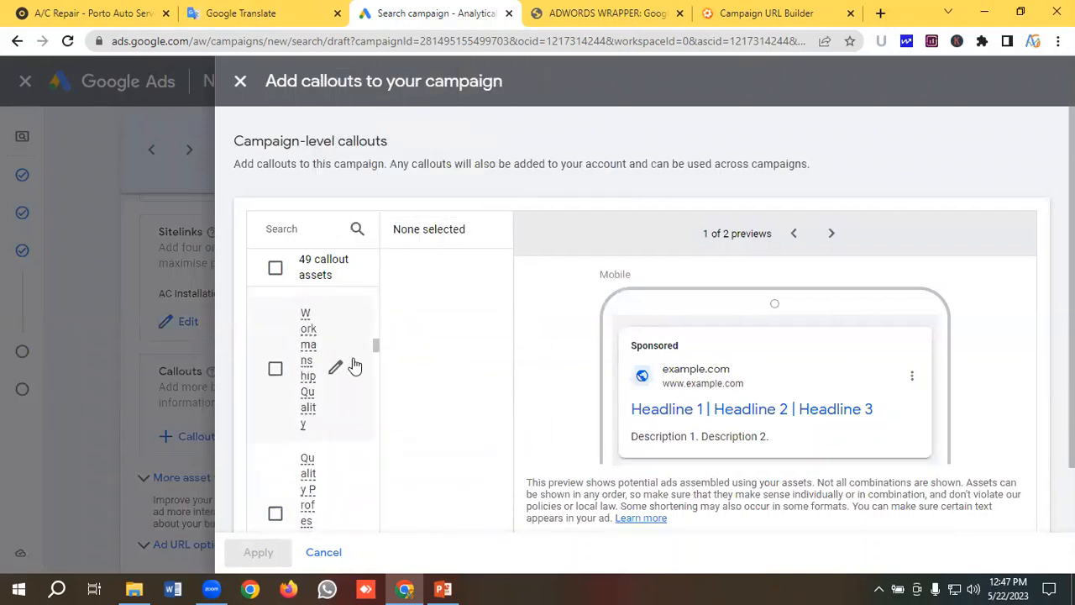
pyautogui.scroll(-10, 352, 366)
pyautogui.scroll(-10, 357, 418)
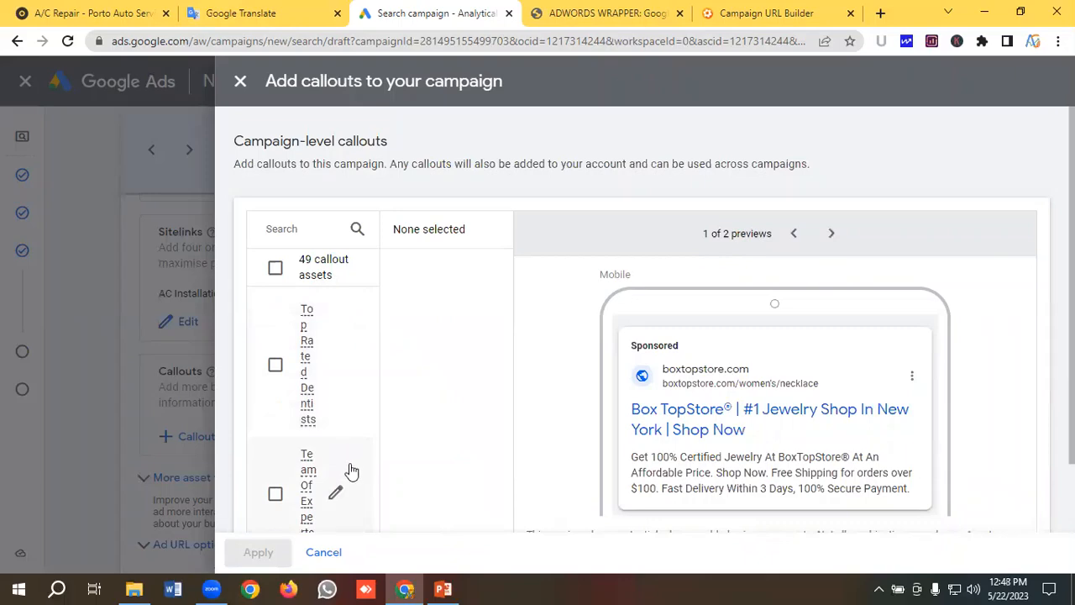
pyautogui.scroll(-2, 351, 471)
pyautogui.click(307, 487)
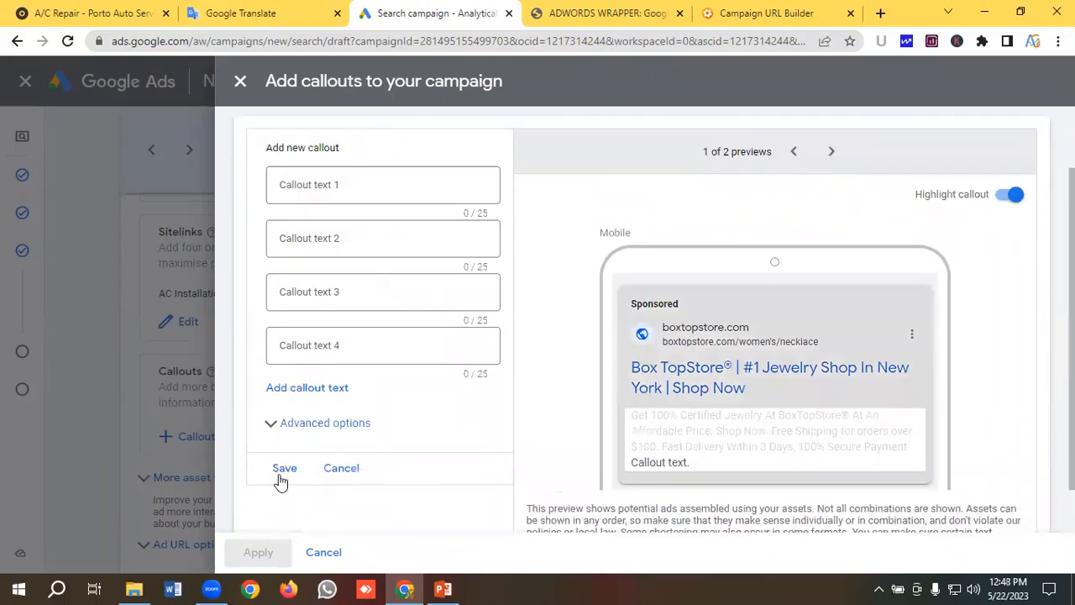
# Copy "24/7 Assistance" from the Google Translate notes into callout text 1 in Google Ads
pyautogui.click(243, 14)
pyautogui.scroll(-1, 191, 231)
pyautogui.scroll(-2, 191, 232)
pyautogui.tripleClick(137, 231)
pyautogui.hotkey('ctrl', 'c')
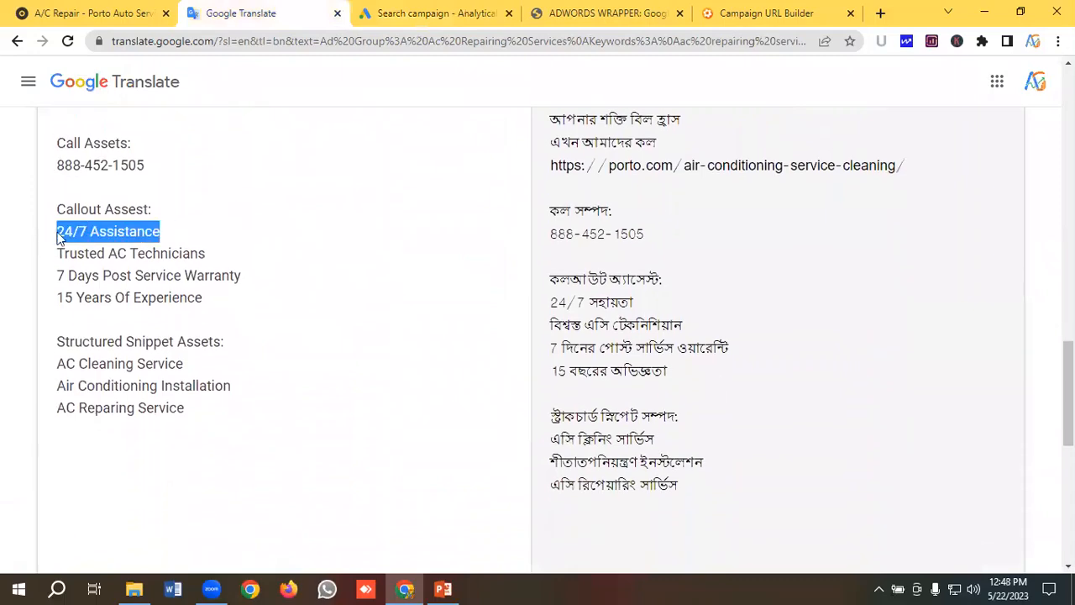
pyautogui.click(376, 8)
pyautogui.click(334, 182)
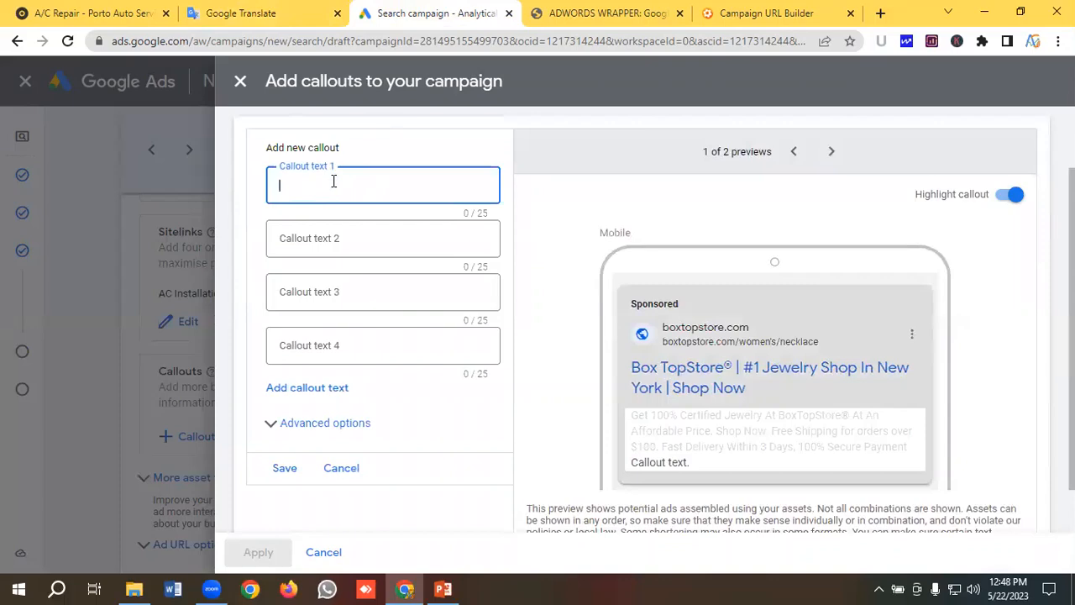
pyautogui.hotkey('ctrl', 'v')
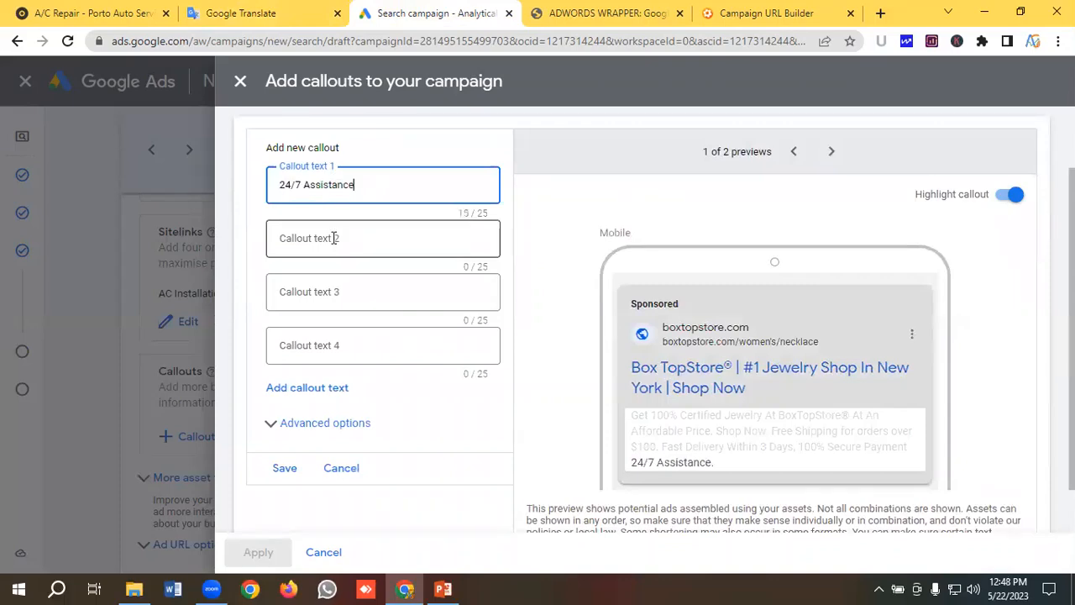
# Copy "Trusted AC Technicians" from the Google Translate notes into callout text 2 in Google Ads
pyautogui.click(333, 238)
pyautogui.click(244, 12)
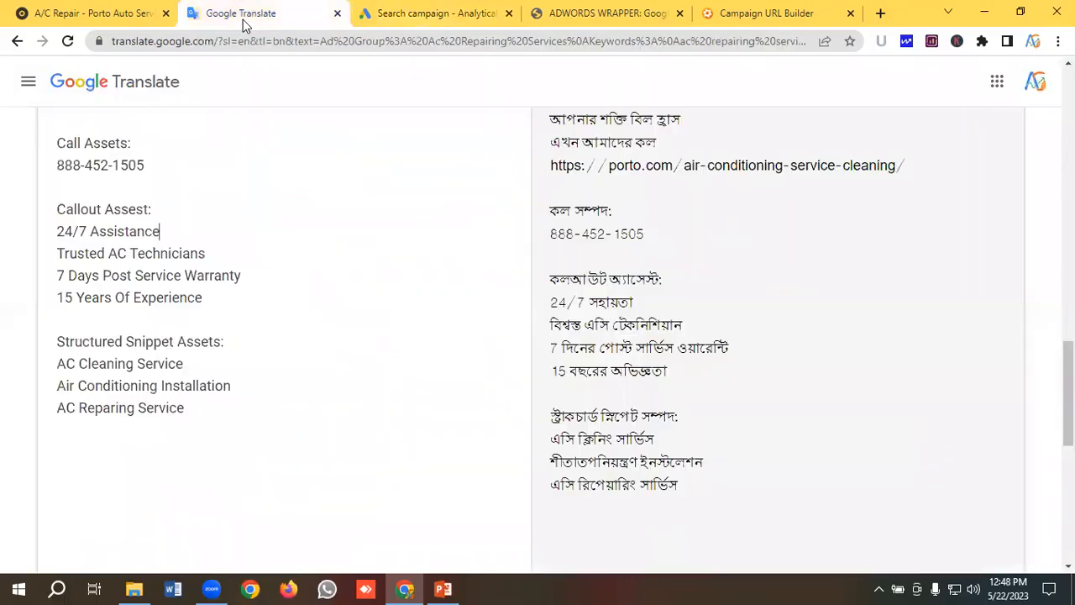
pyautogui.moveTo(218, 250); pyautogui.dragTo(4, 263)
pyautogui.hotkey('ctrl', 'c')
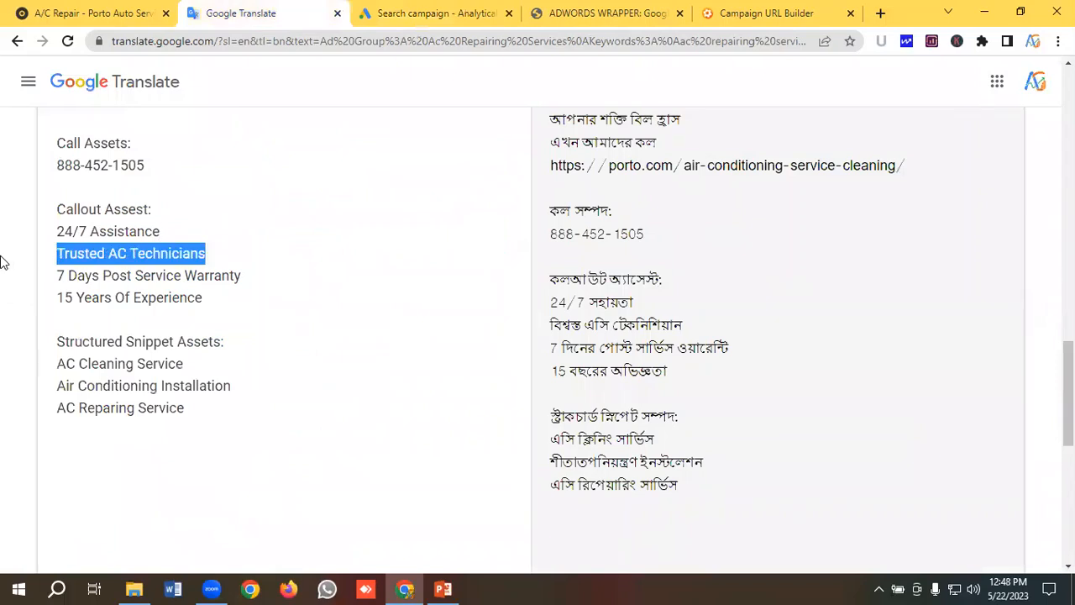
pyautogui.click(384, 12)
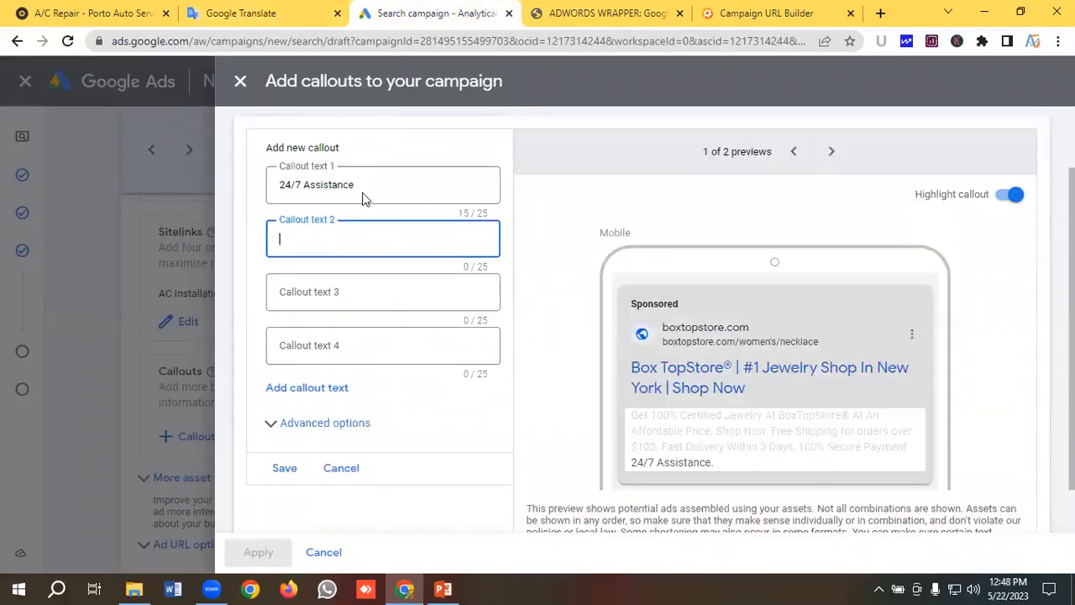
pyautogui.hotkey('ctrl', 'v')
# Copy "7 Days Post Service Warranty" from the Google Translate notes into callout text 3 in Google Ads and shorten it to "7 Days Post Service"
pyautogui.press('Tab')
pyautogui.click(285, 20)
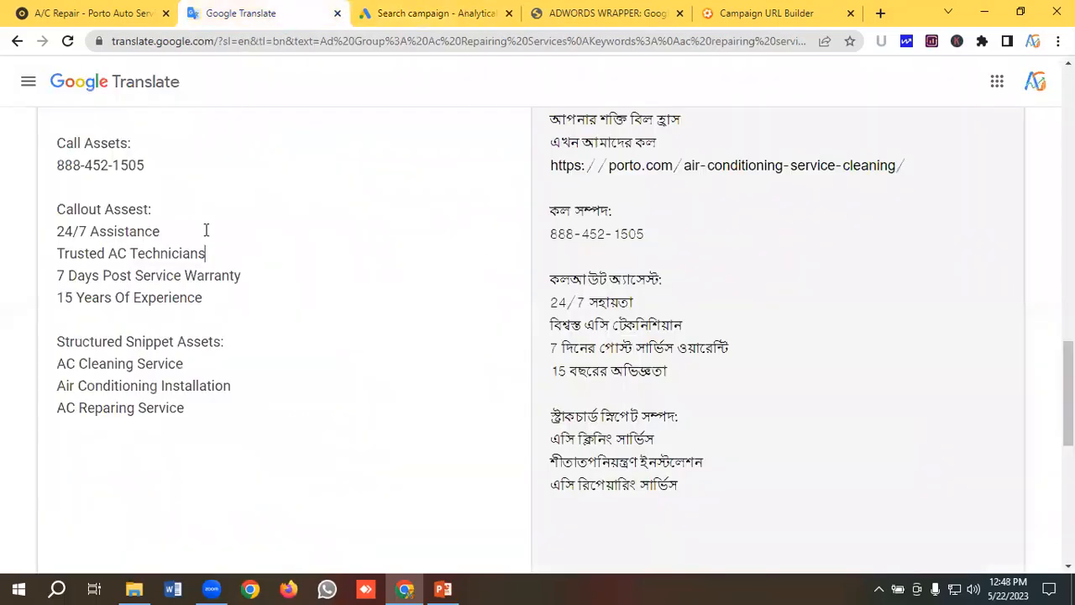
pyautogui.moveTo(260, 278); pyautogui.dragTo(40, 277)
pyautogui.hotkey('ctrl', 'c')
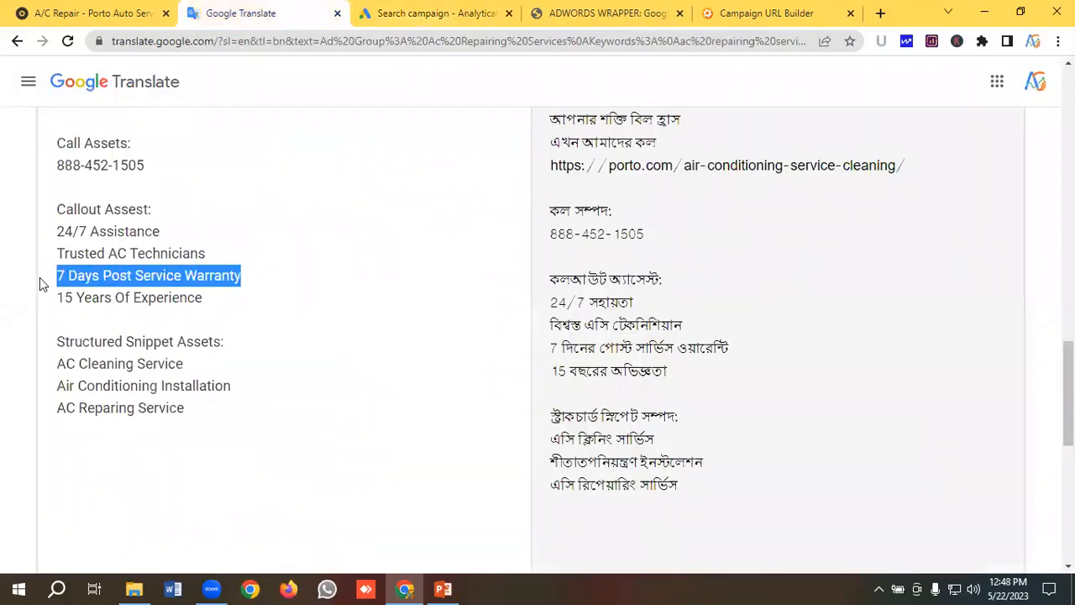
pyautogui.click(386, 13)
pyautogui.hotkey('ctrl', 'v')
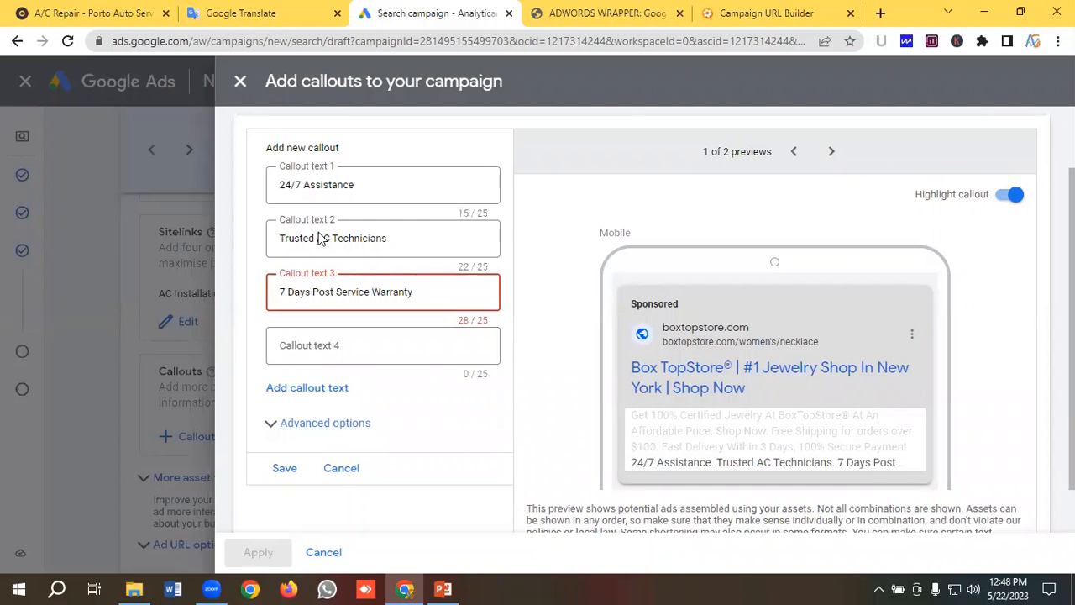
pyautogui.hotkey('ctrl', 'shift', 'Left')
pyautogui.press('BackSpace')
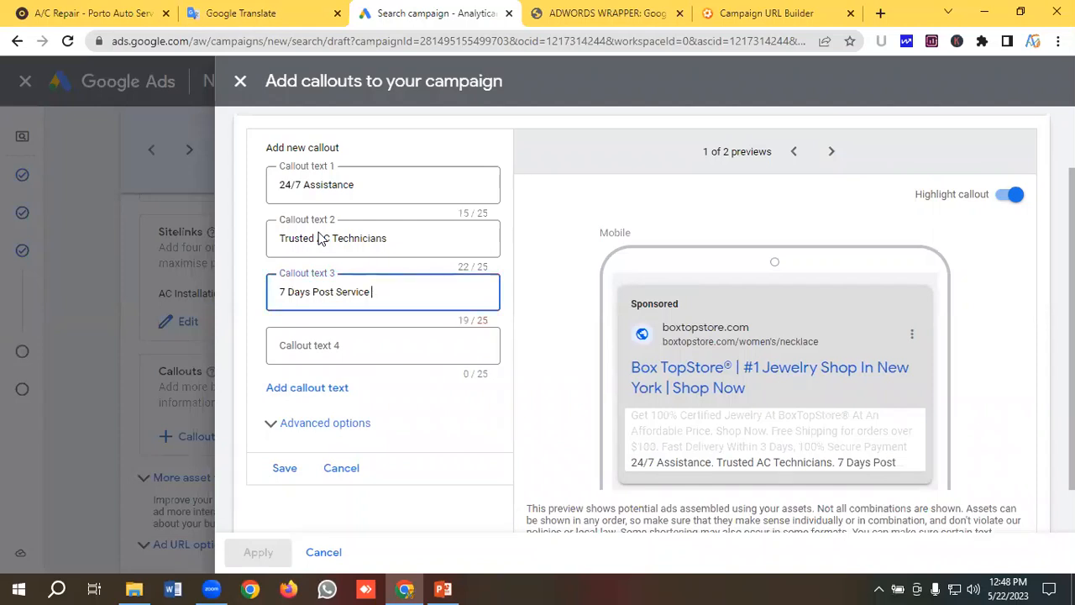
# Copy "15 Years Of Experience" from the Google Translate notes into callout text 4 in Google Ads and save the four callouts
pyautogui.click(238, 12)
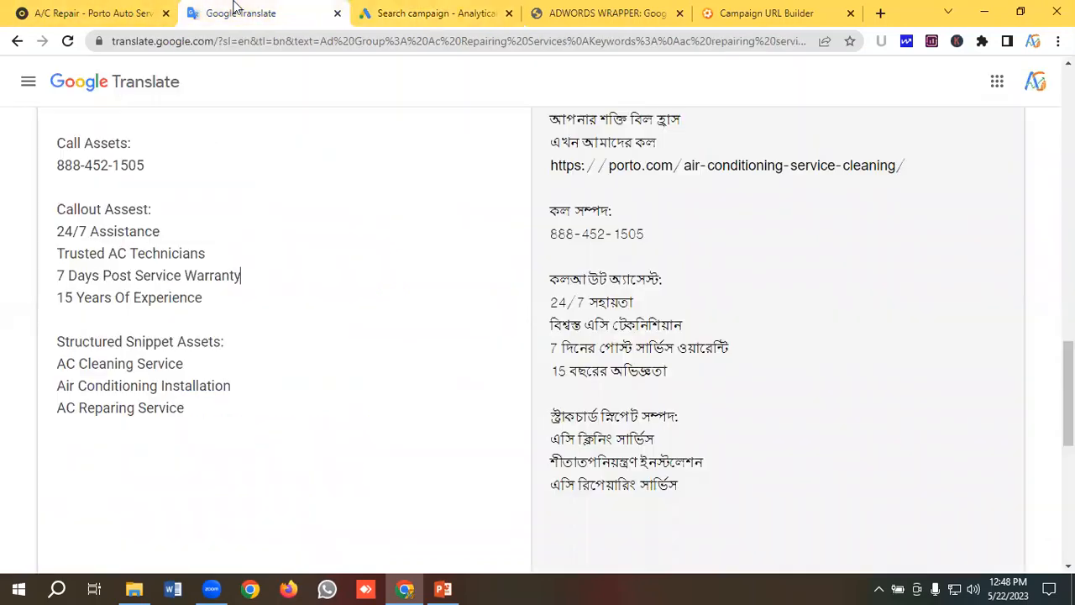
pyautogui.moveTo(210, 299); pyautogui.dragTo(14, 299)
pyautogui.hotkey('ctrl', 'c')
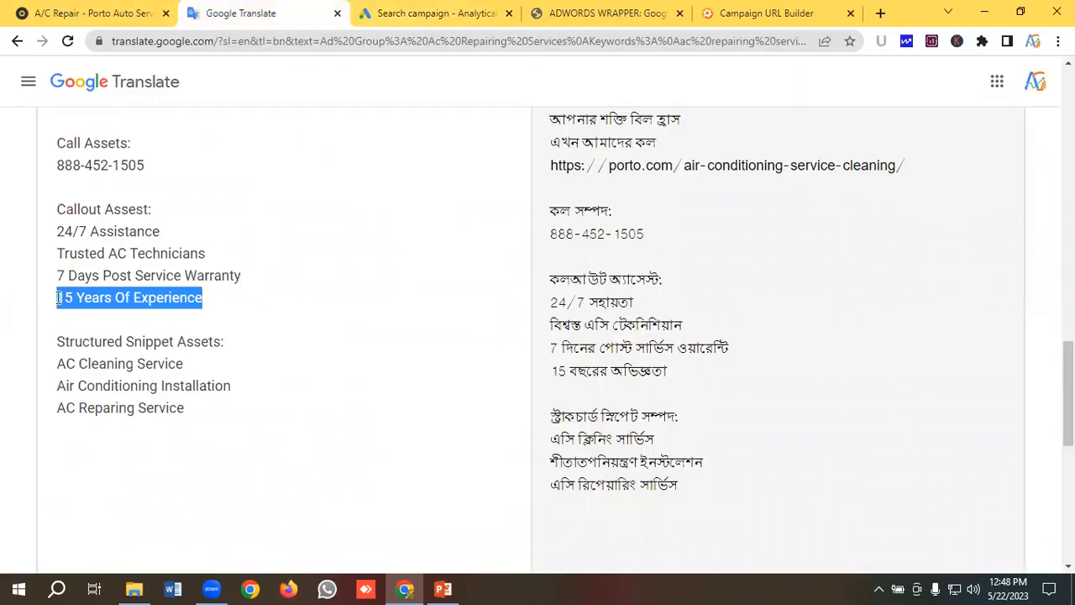
pyautogui.click(394, 17)
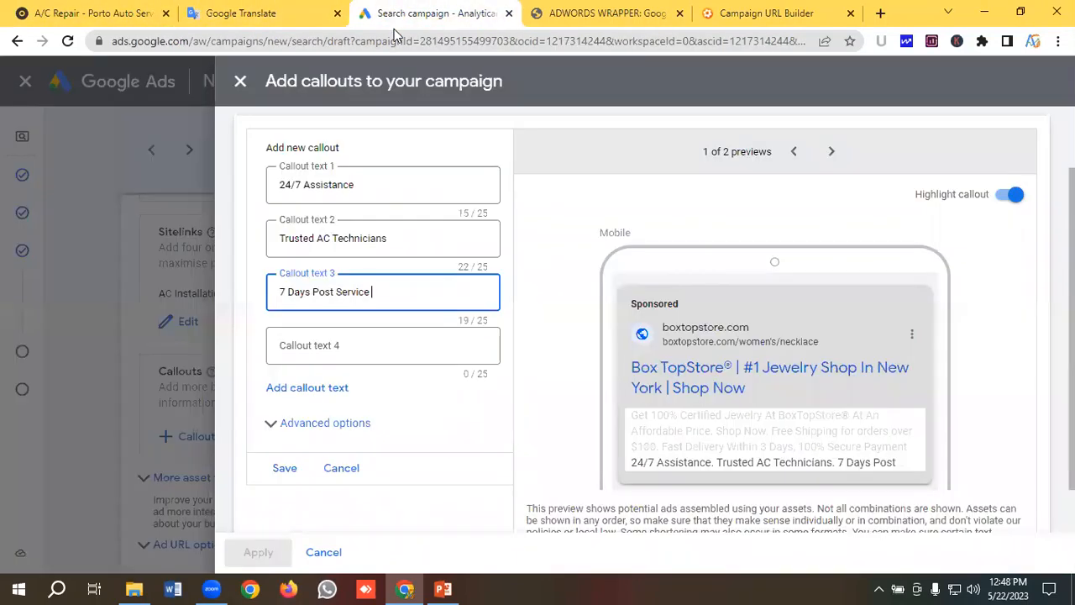
pyautogui.click(328, 349)
pyautogui.hotkey('ctrl', 'v')
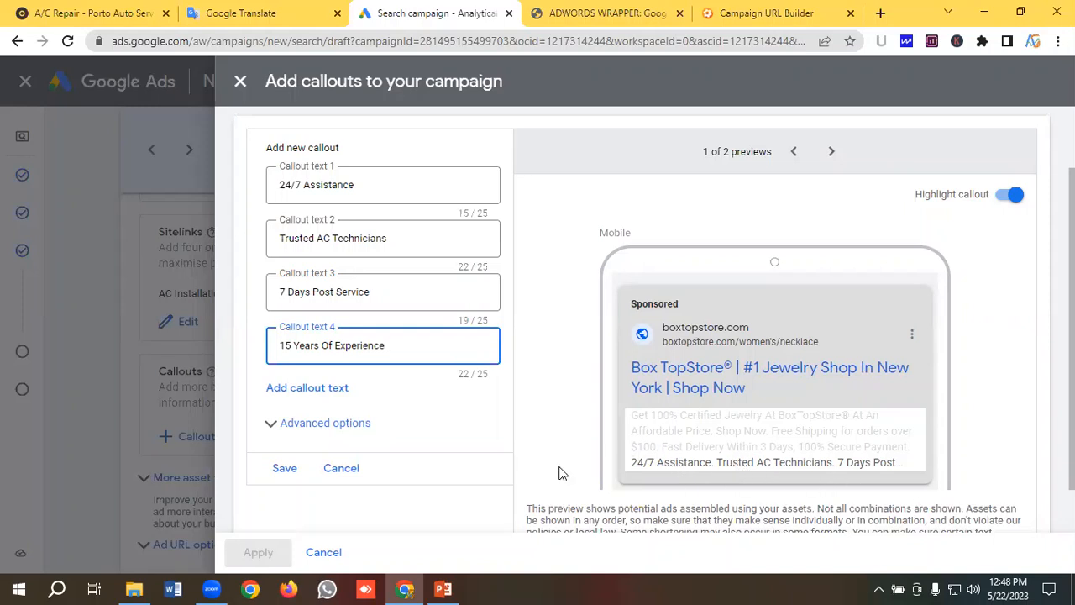
pyautogui.click(285, 468)
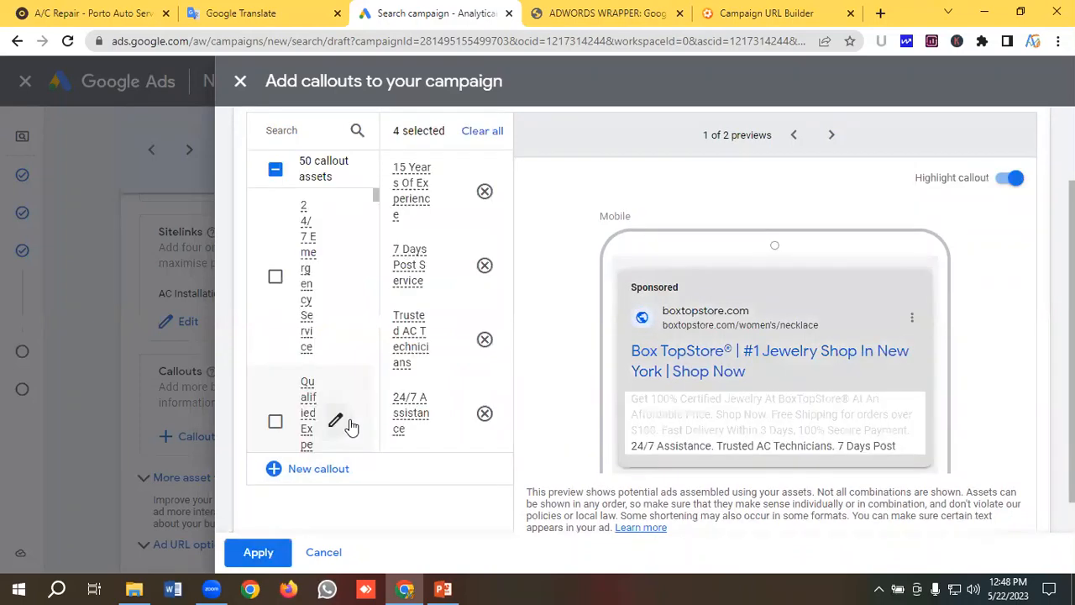
# Apply the four callouts to the campaign and start a new campaign-level structured snippet
pyautogui.click(266, 556)
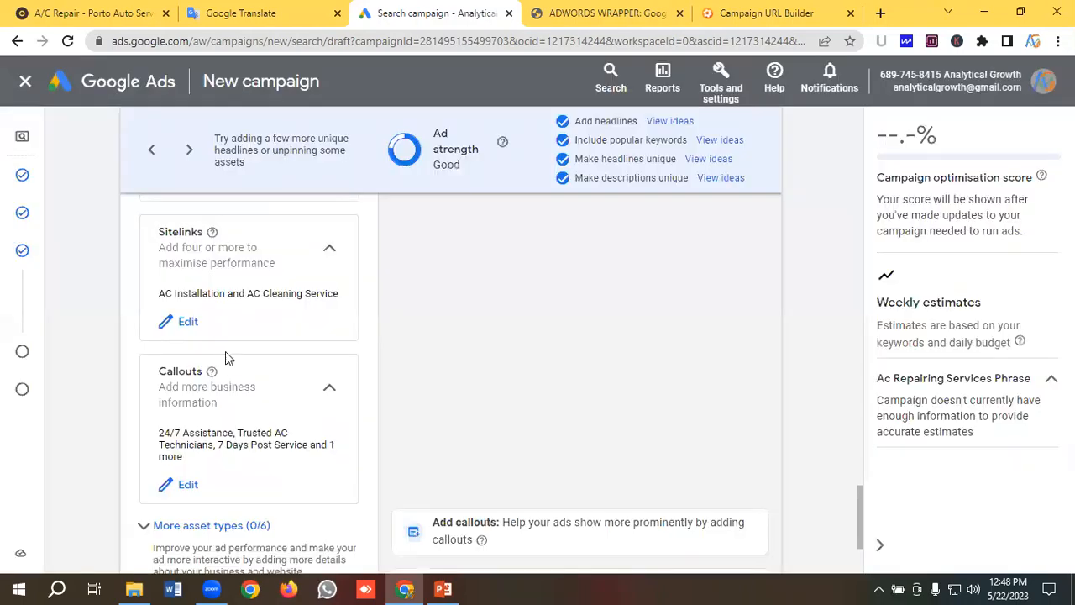
pyautogui.scroll(-1, 228, 353)
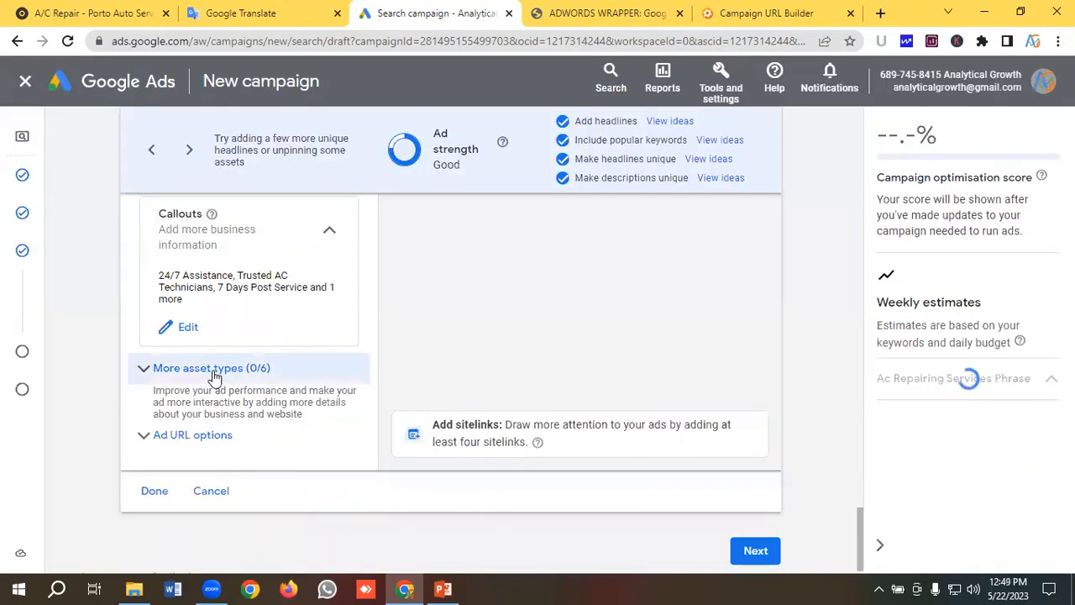
pyautogui.click(211, 370)
pyautogui.scroll(-2, 214, 382)
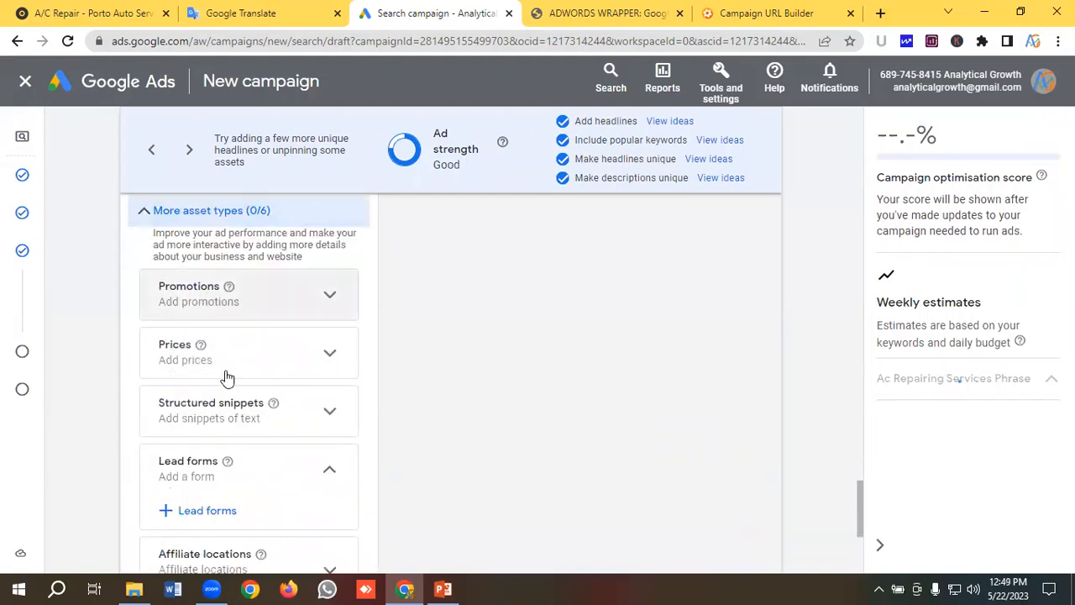
pyautogui.click(222, 410)
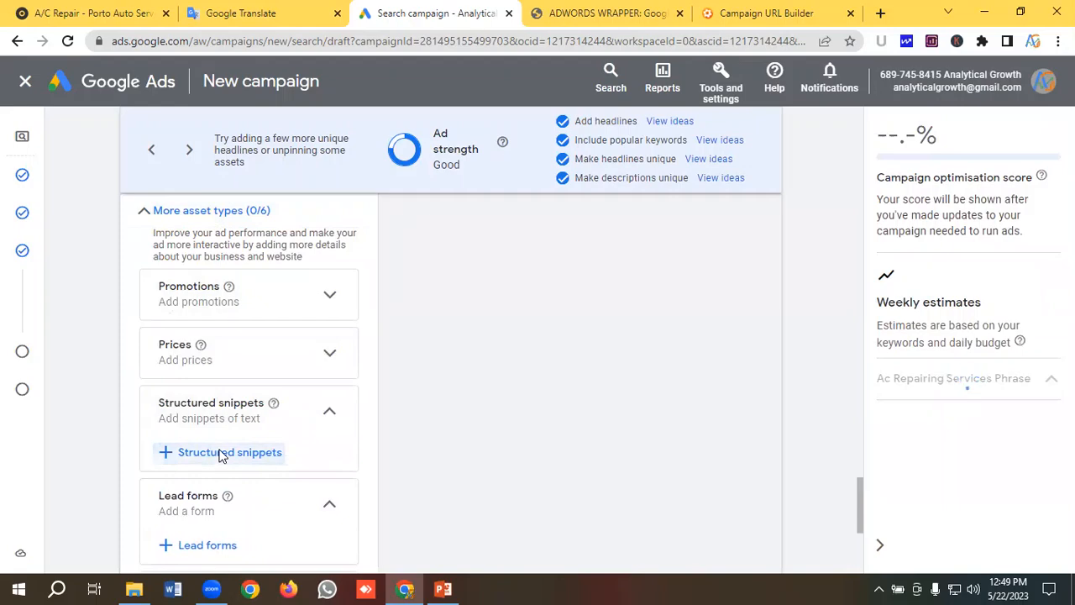
pyautogui.click(223, 448)
pyautogui.scroll(-10, 350, 383)
pyautogui.scroll(-10, 351, 387)
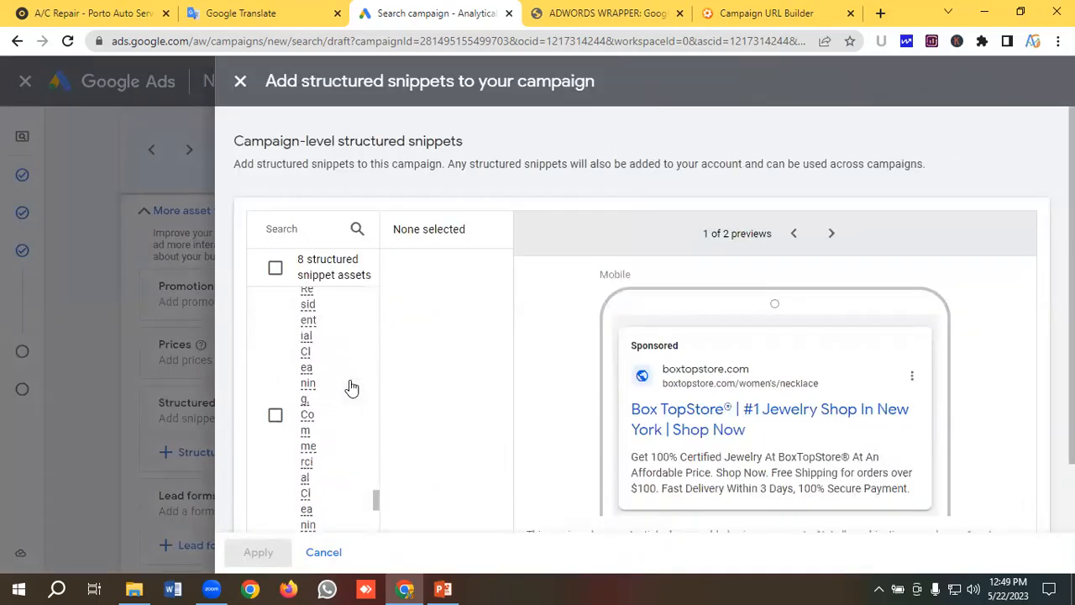
pyautogui.scroll(-2, 351, 395)
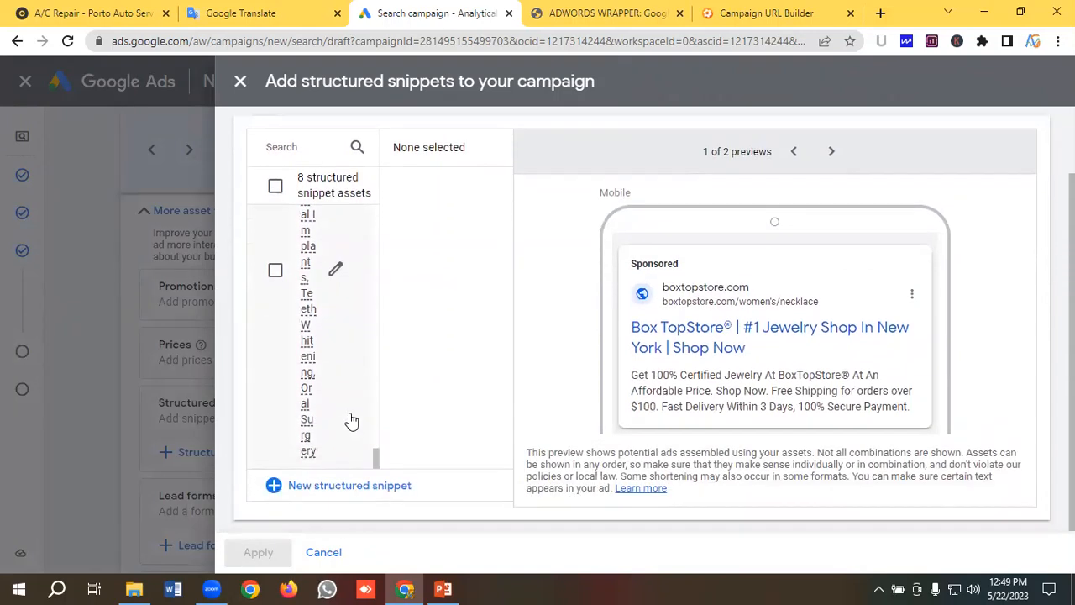
pyautogui.click(332, 487)
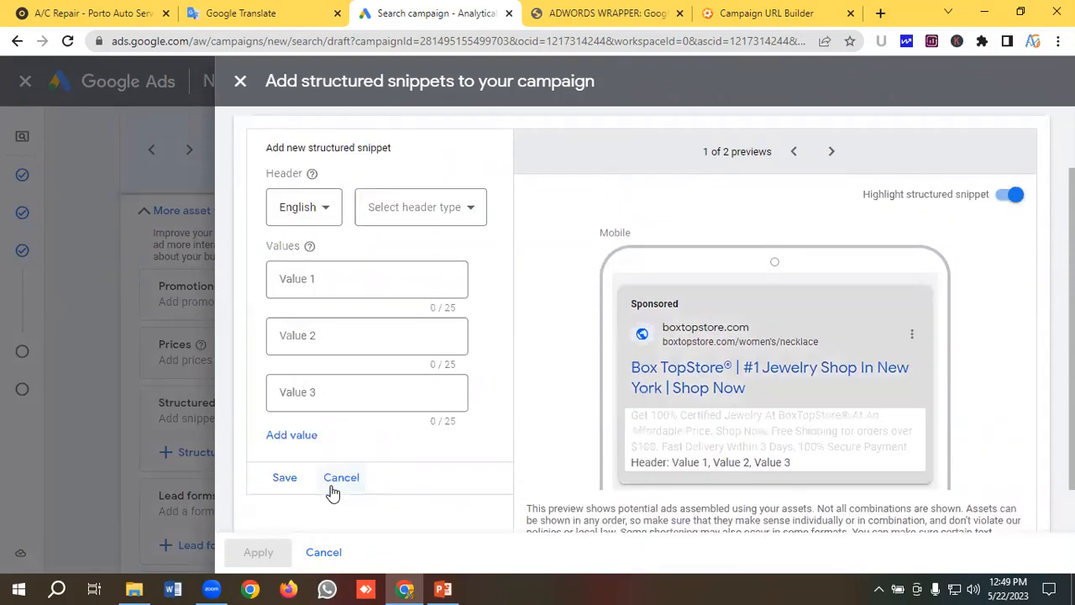
# Set the snippet header to Service catalog and copy "AC Cleaning Service" from the Google Translate notes into its first value in Google Ads
pyautogui.click(278, 10)
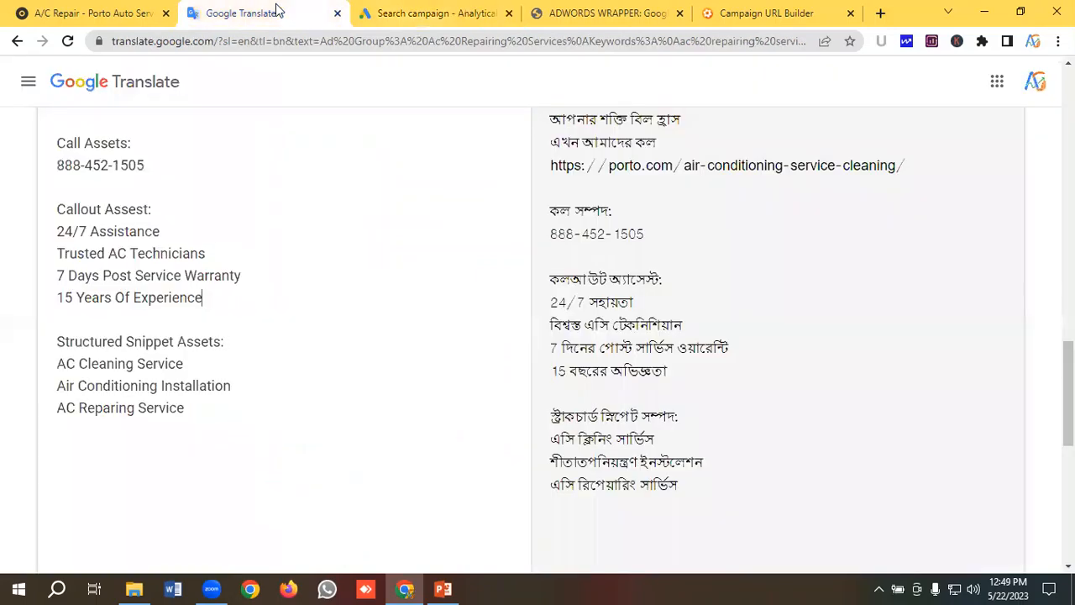
pyautogui.moveTo(198, 359); pyautogui.dragTo(47, 370)
pyautogui.rightClick(95, 371)
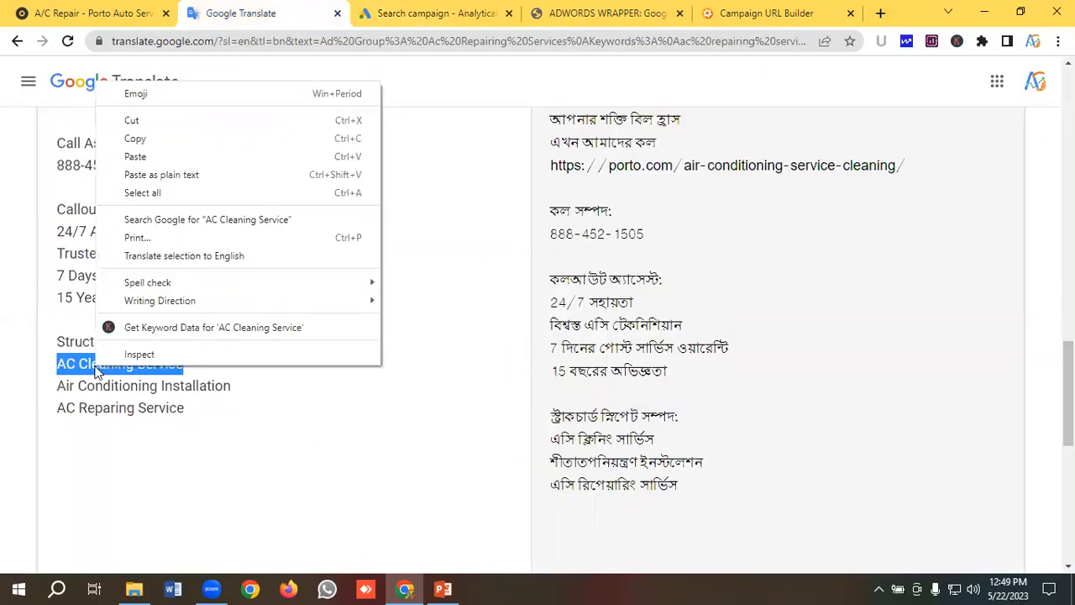
pyautogui.click(142, 138)
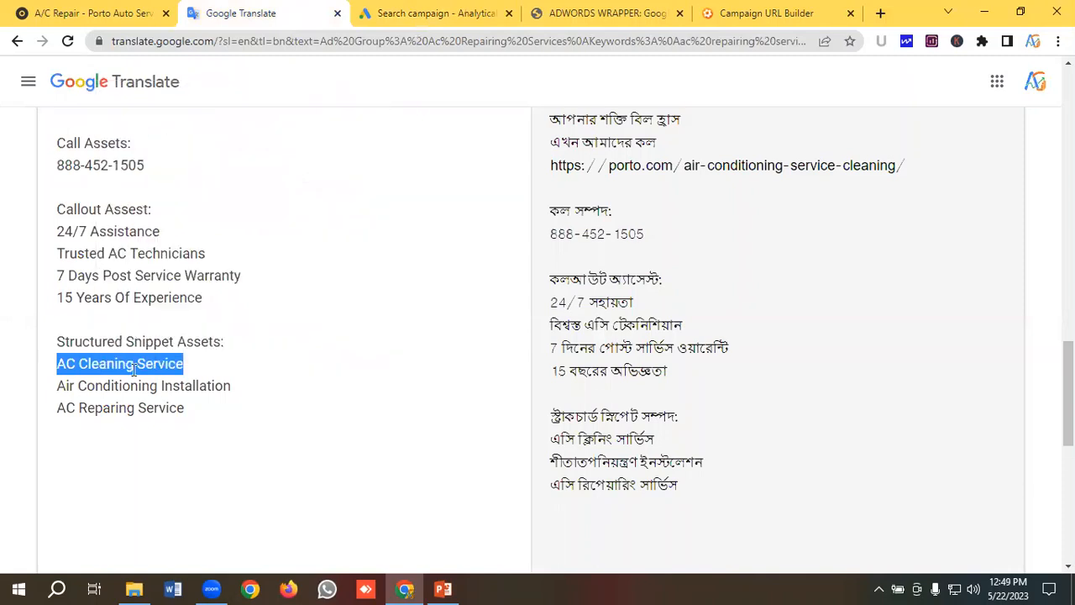
pyautogui.click(445, 12)
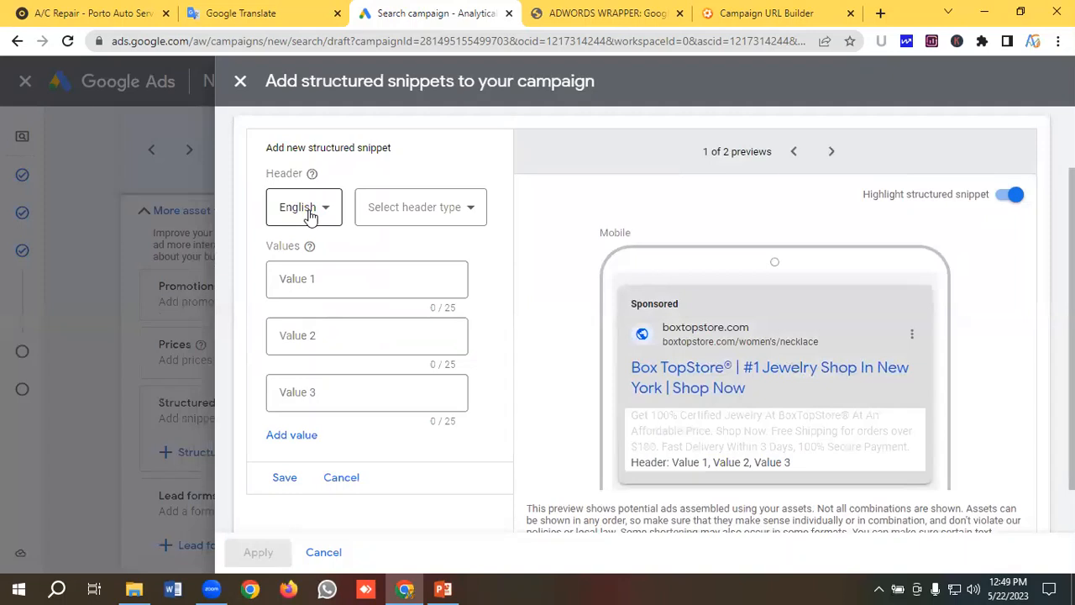
pyautogui.click(412, 220)
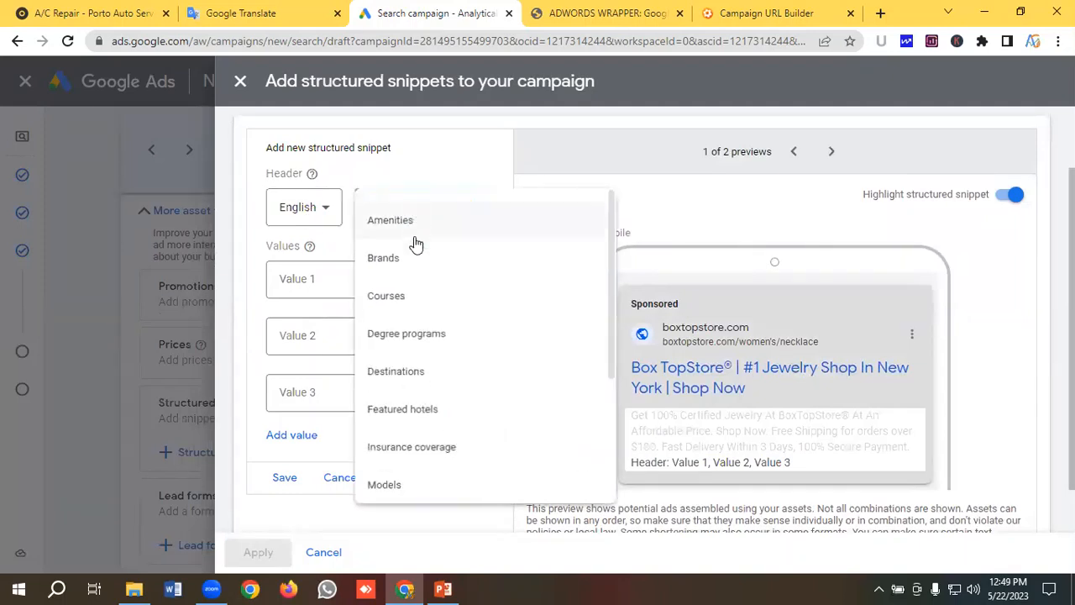
pyautogui.scroll(-3, 403, 361)
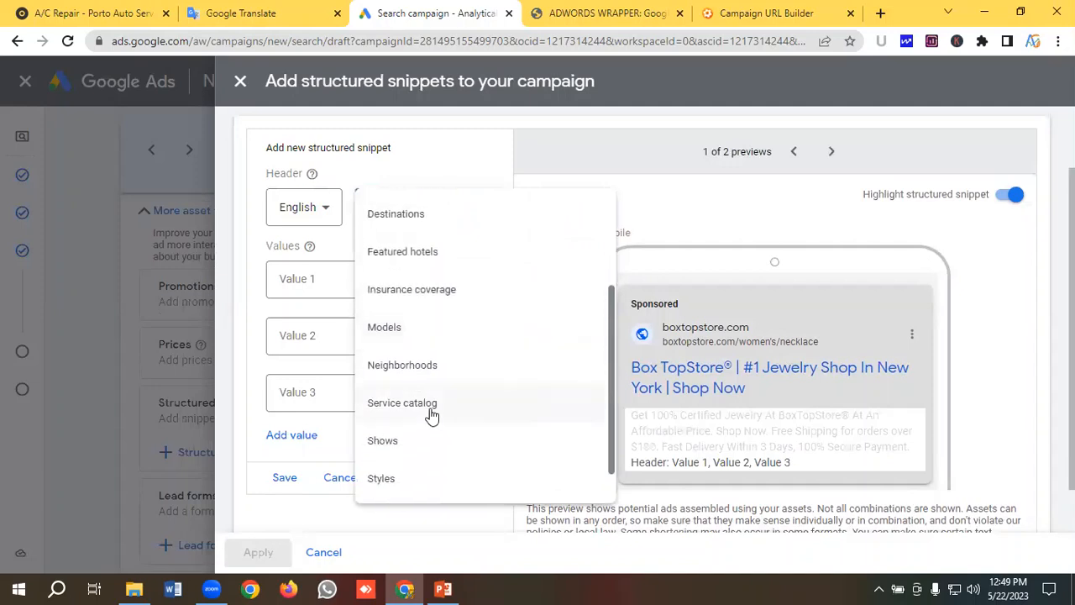
pyautogui.click(432, 413)
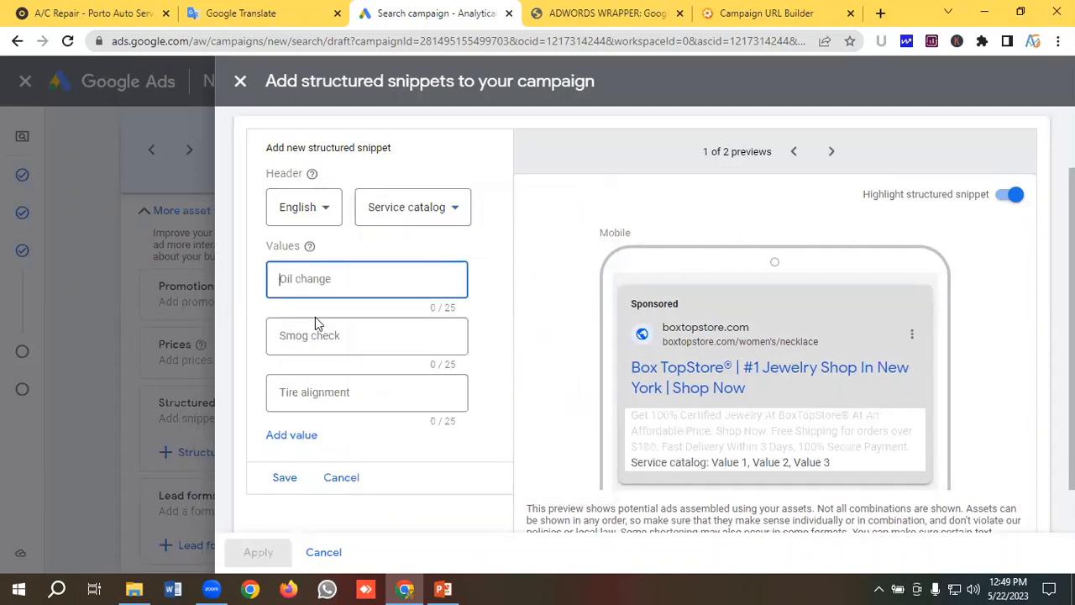
pyautogui.write('AC Cleaning Service')
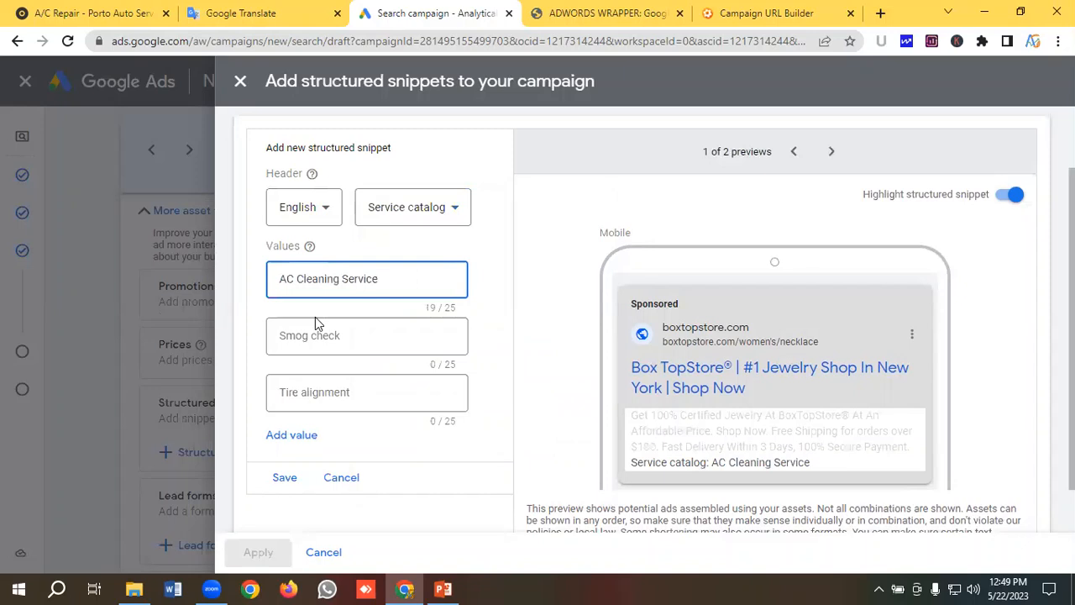
# Copy "Air Conditioning Installation" from the Google Translate notes into the second snippet value in Google Ads and shorten it to "AC Installation"
pyautogui.click(261, 13)
pyautogui.moveTo(261, 384); pyautogui.dragTo(9, 389)
pyautogui.hotkey('ctrl', 'c')
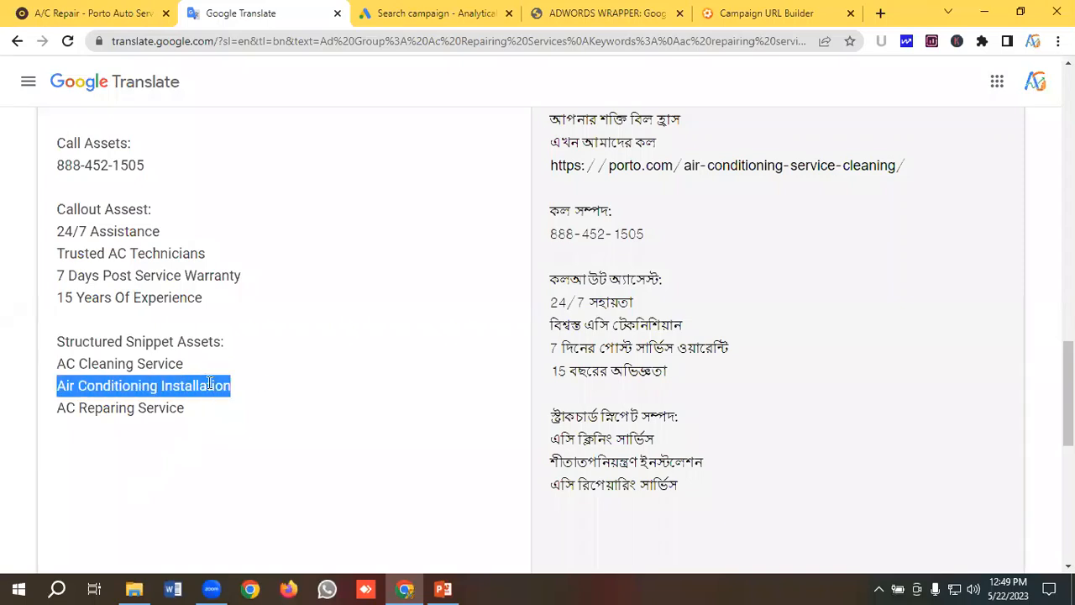
pyautogui.click(418, 14)
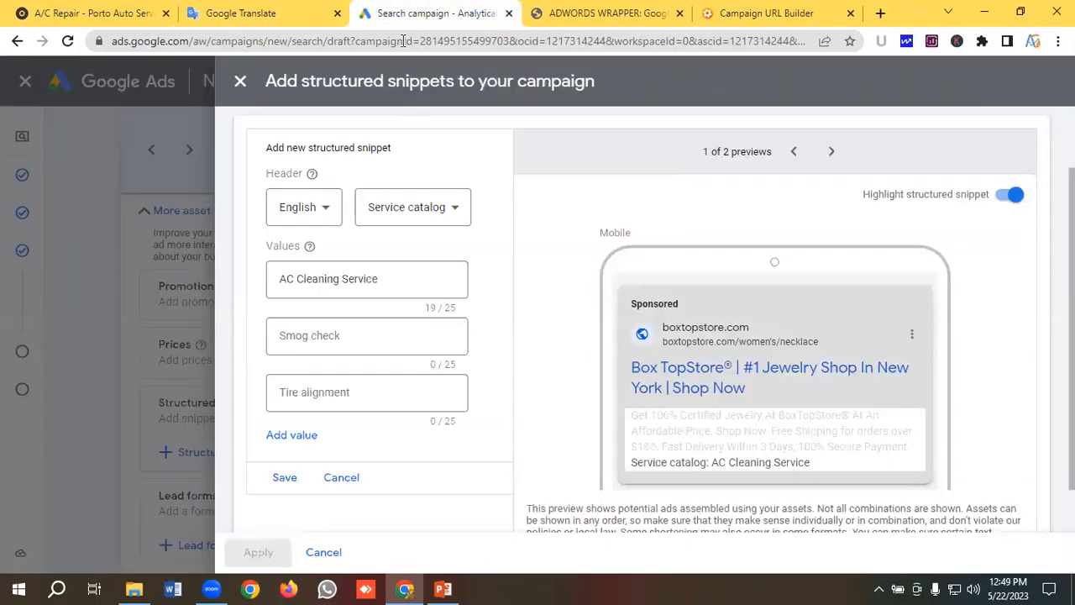
pyautogui.click(341, 335)
pyautogui.hotkey('ctrl', 'v')
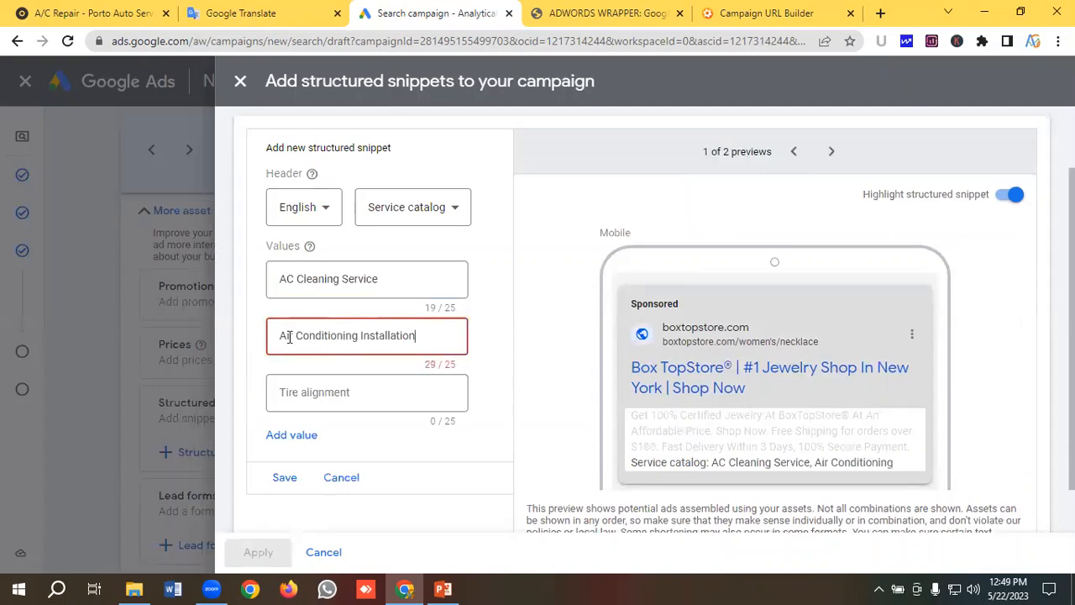
pyautogui.moveTo(287, 335); pyautogui.dragTo(362, 339)
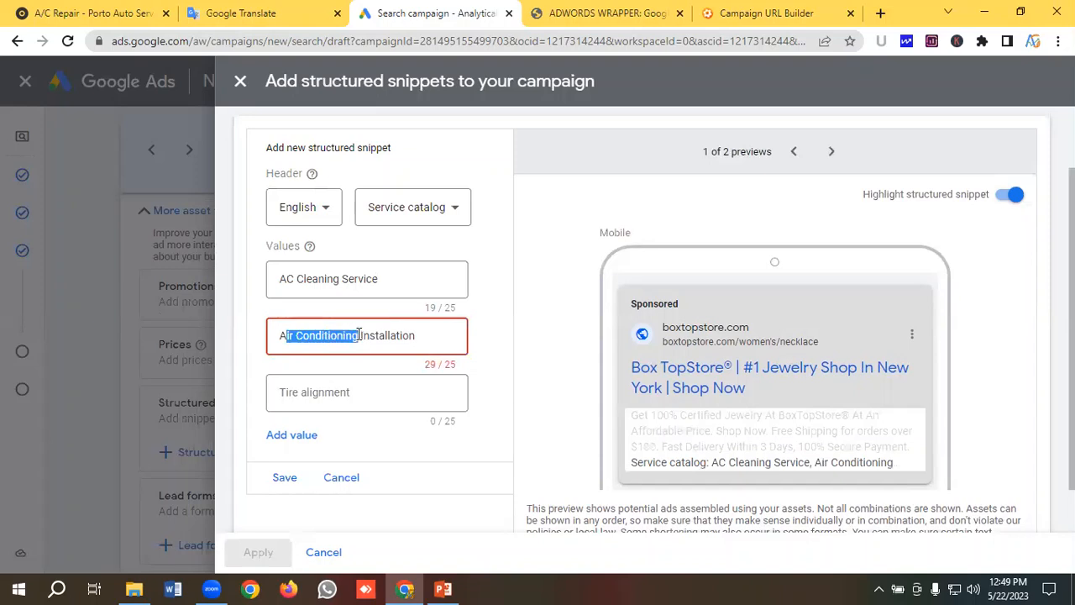
pyautogui.press('BackSpace')
pyautogui.write('C')
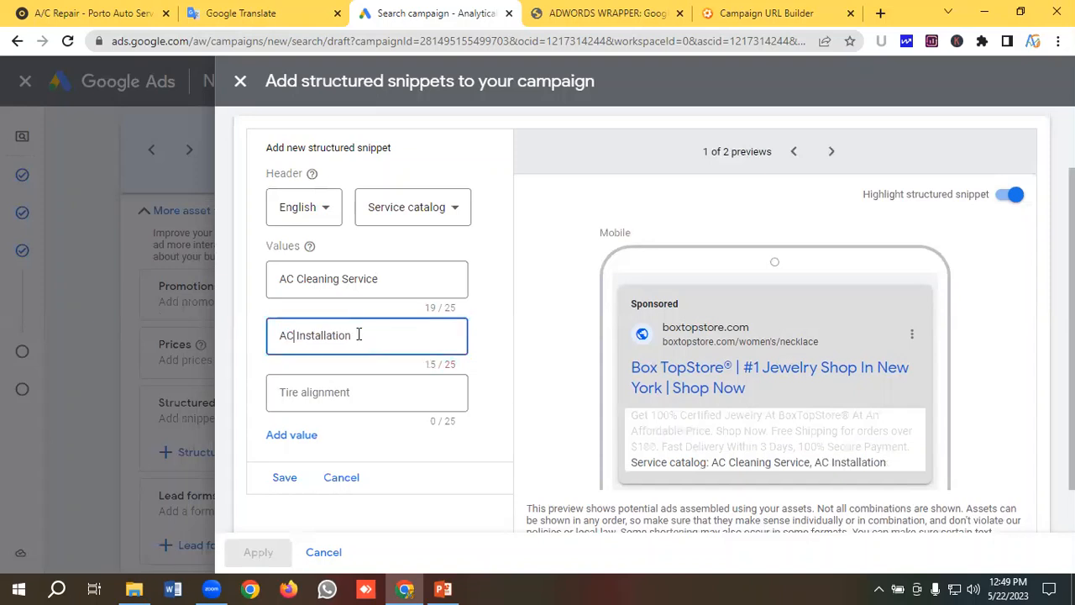
# Copy "AC Reparing Service" from the Google Translate notes into the third snippet value, correct it to "AC Repairing Service", and save and apply the snippet
pyautogui.click(315, 393)
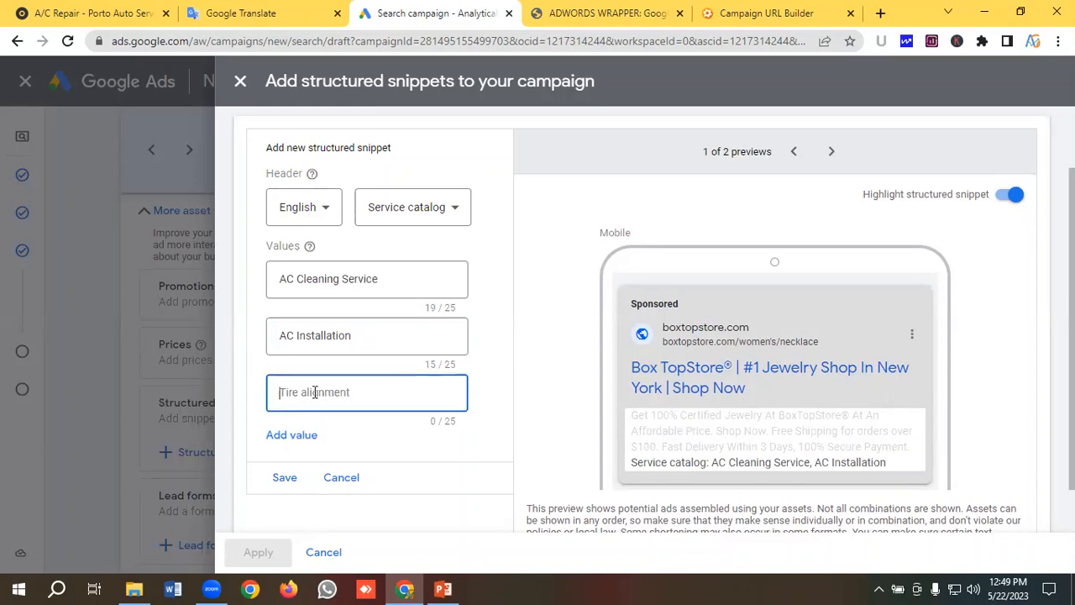
pyautogui.click(250, 13)
pyautogui.moveTo(193, 408); pyautogui.dragTo(66, 410)
pyautogui.rightClick(97, 410)
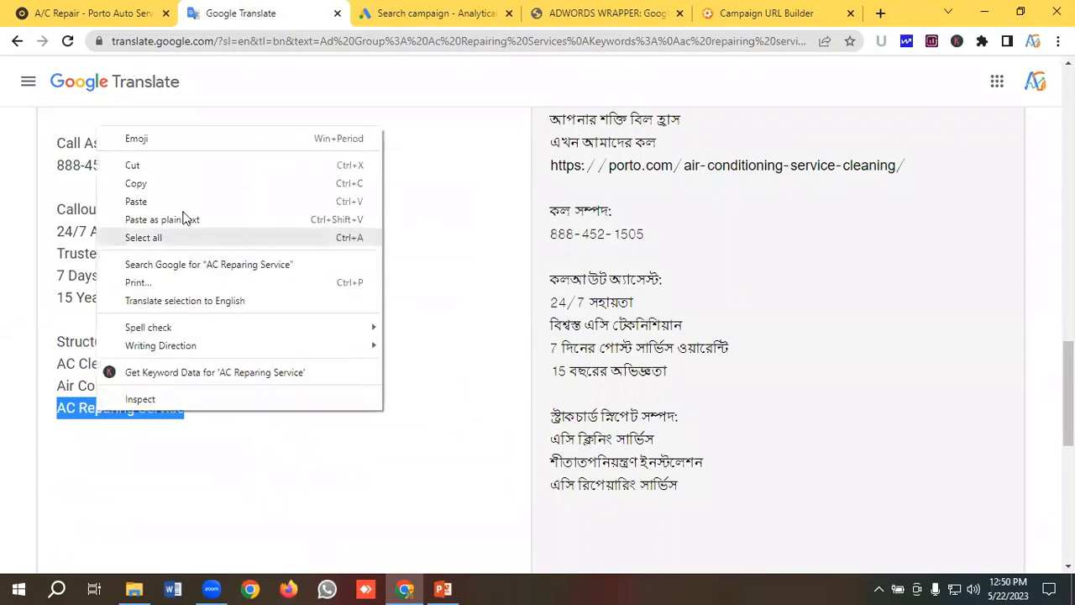
pyautogui.click(145, 187)
pyautogui.click(437, 13)
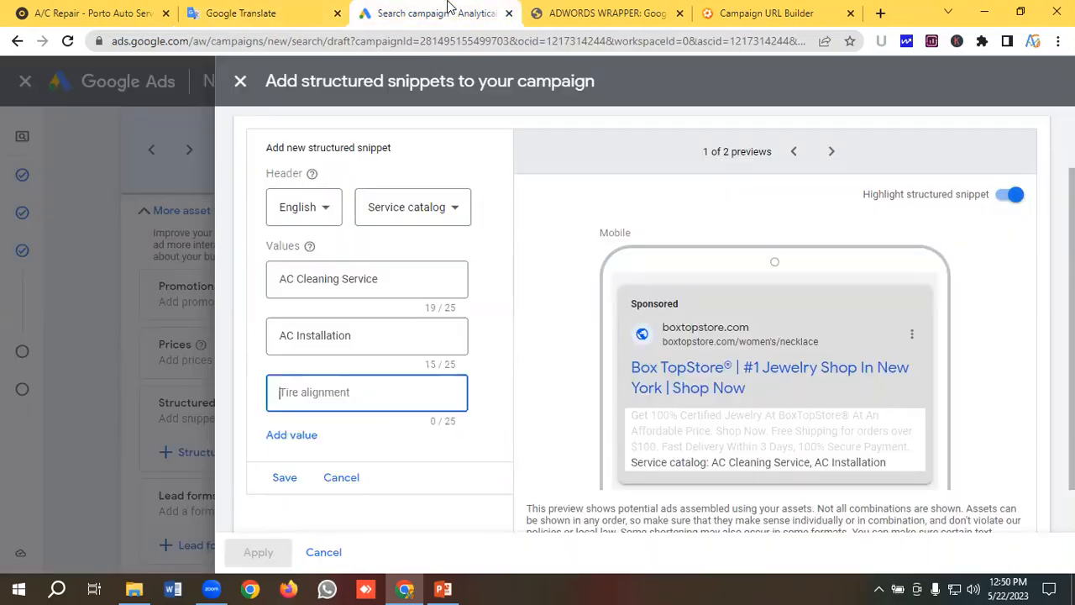
pyautogui.hotkey('ctrl', 'v')
pyautogui.rightClick(313, 395)
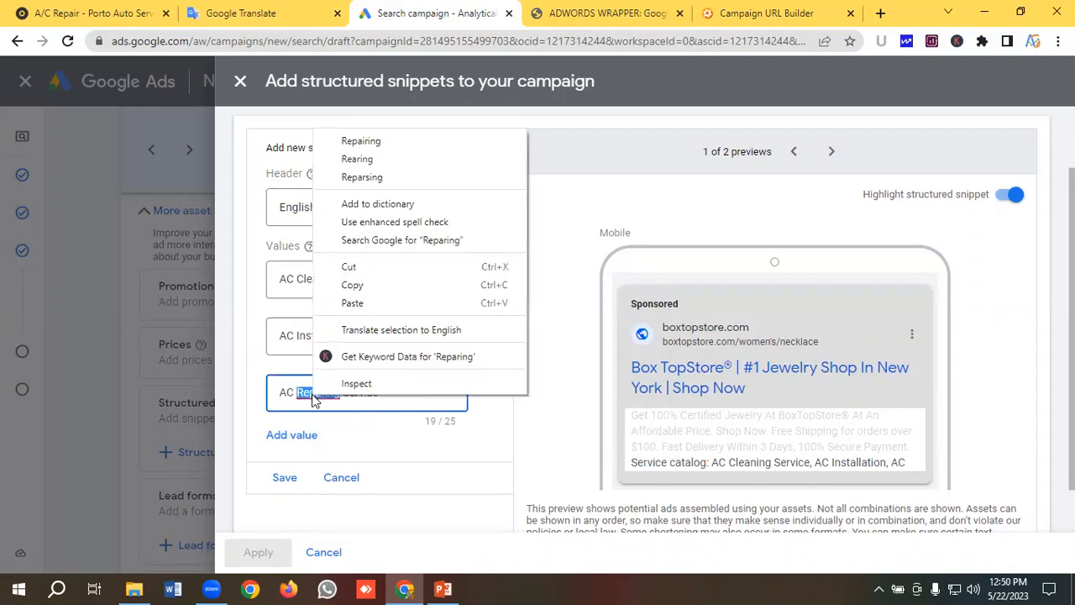
pyautogui.press('Escape')
pyautogui.write('Repairing')
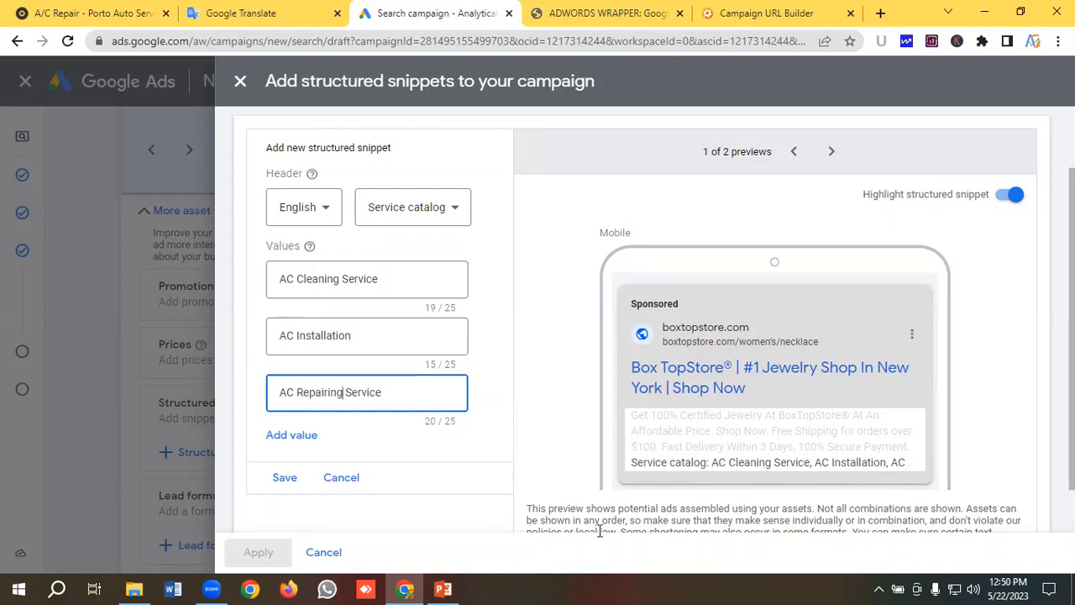
pyautogui.click(285, 478)
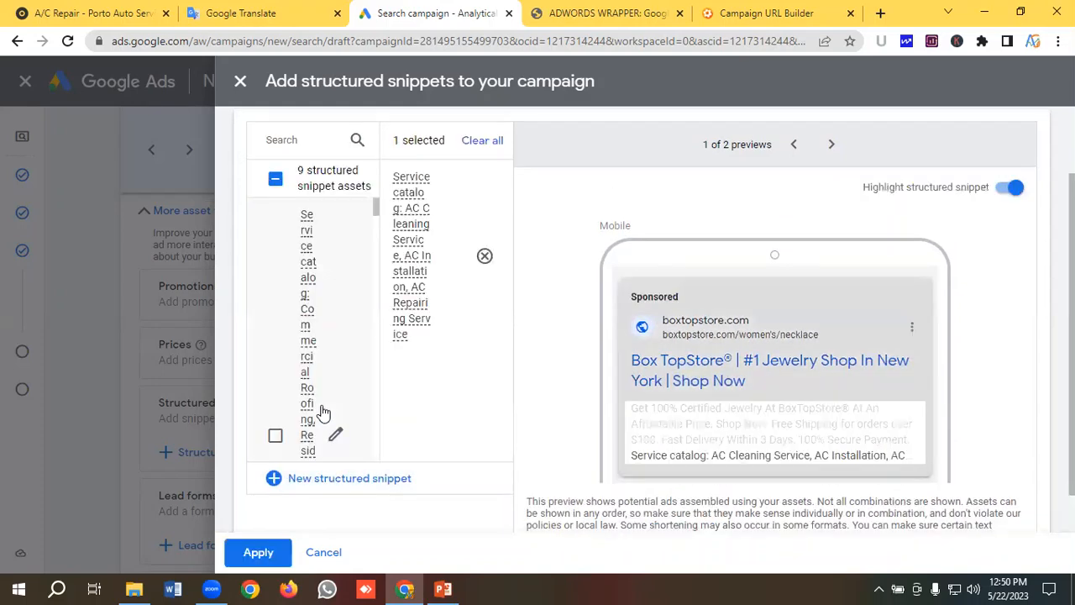
pyautogui.click(258, 554)
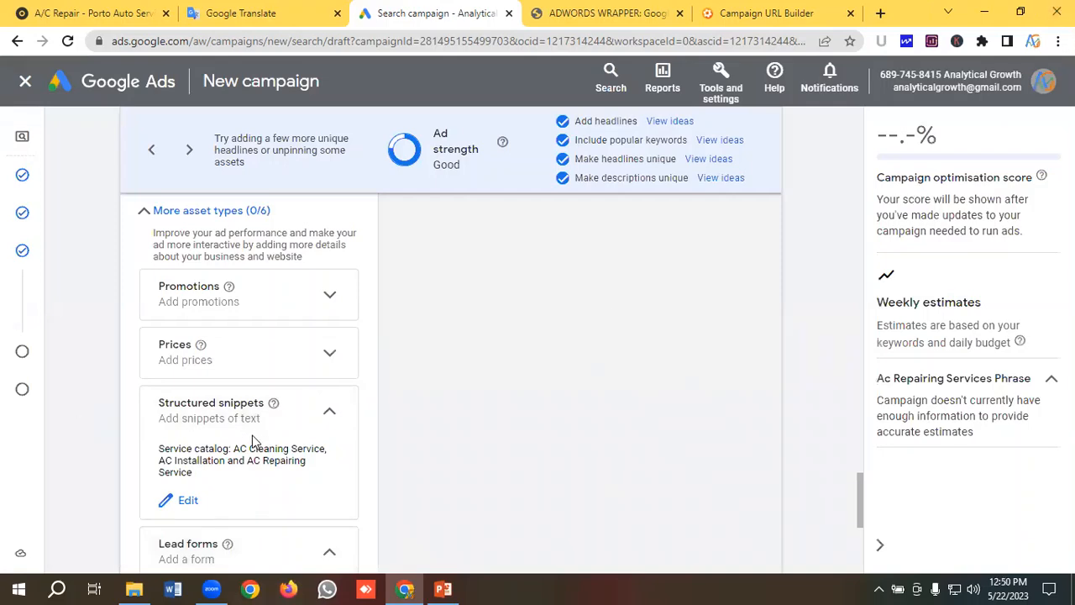
# Finish the ad without adding lead form, affiliate location or app assets and continue to the campaign budget
pyautogui.scroll(-4, 255, 471)
pyautogui.scroll(1, 252, 466)
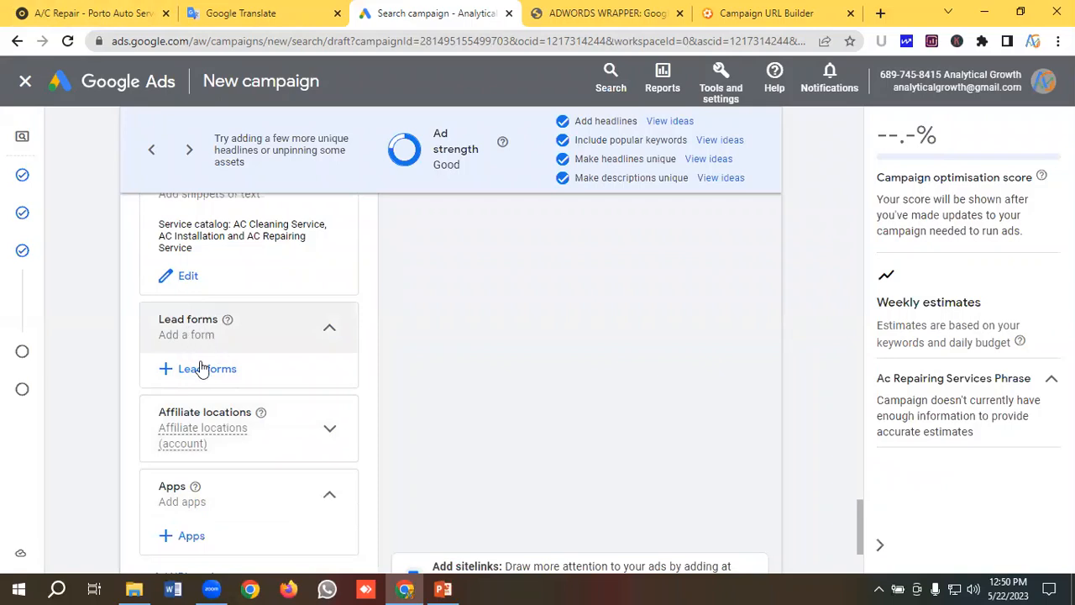
pyautogui.scroll(-3, 269, 370)
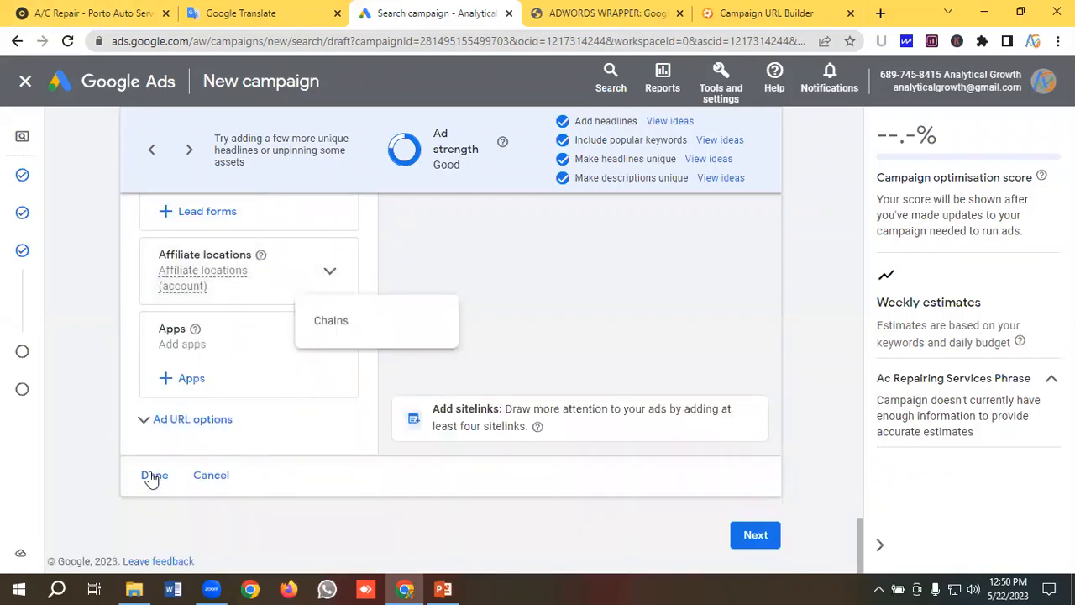
pyautogui.click(156, 476)
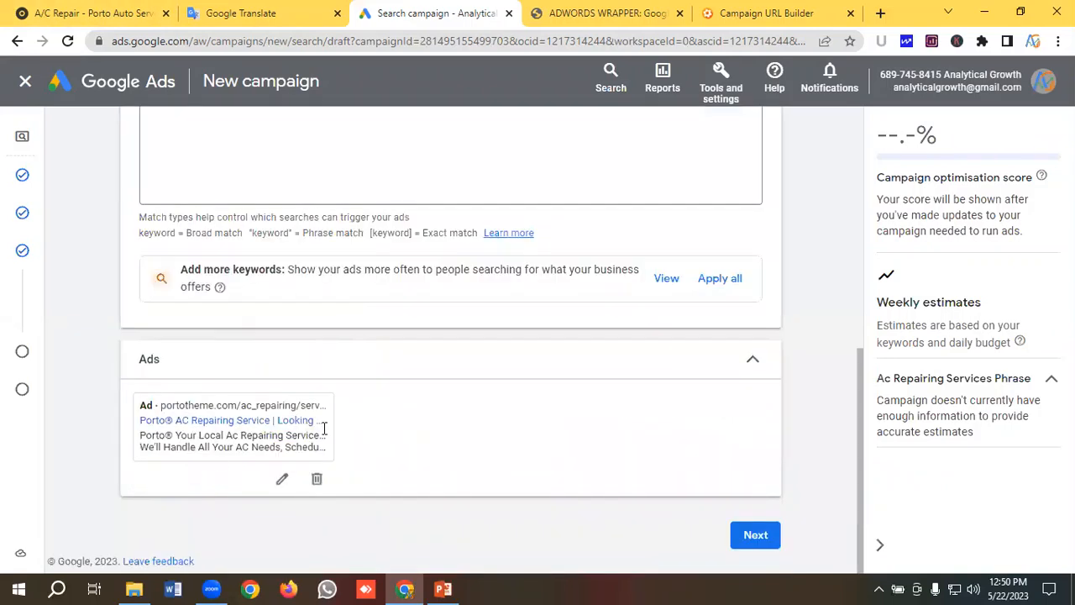
pyautogui.click(755, 539)
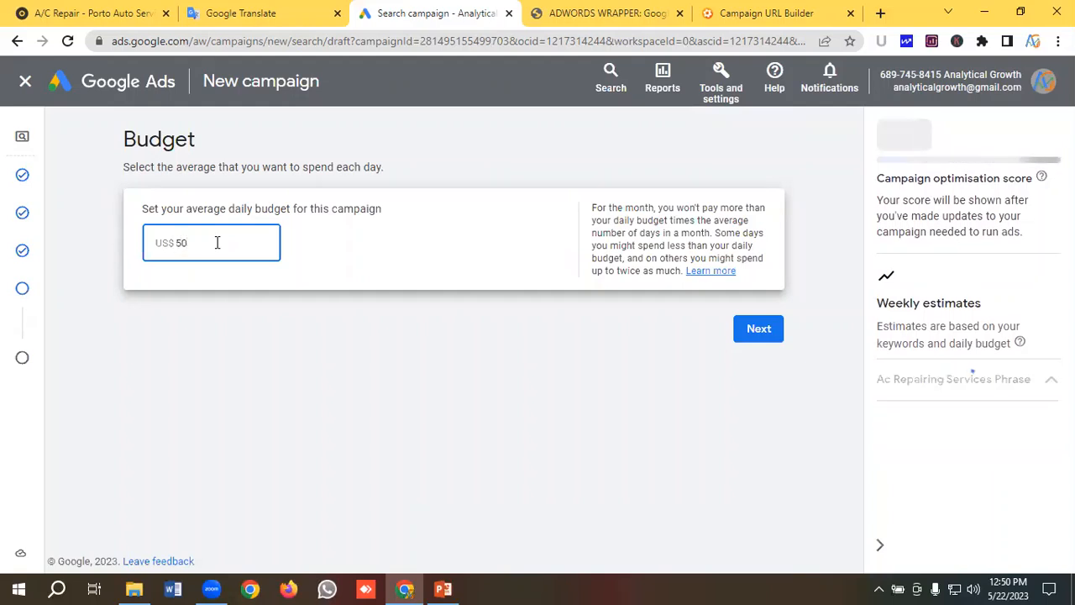
# Proceed with an average daily budget of US$50 and review the campaign's issues, recommendations and overview before publishing
pyautogui.click(759, 336)
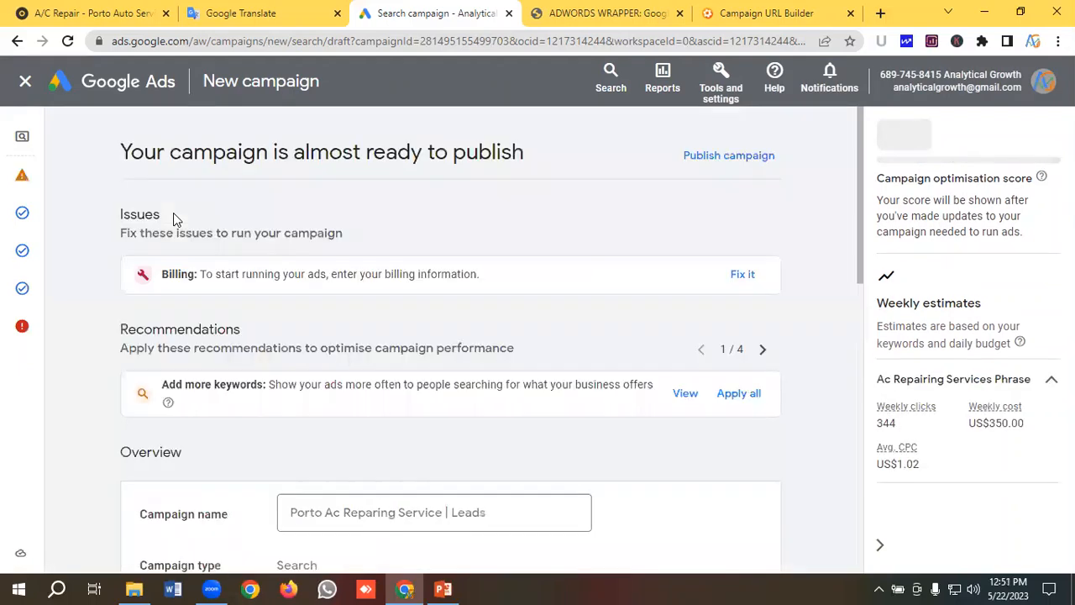
pyautogui.scroll(-1, 182, 220)
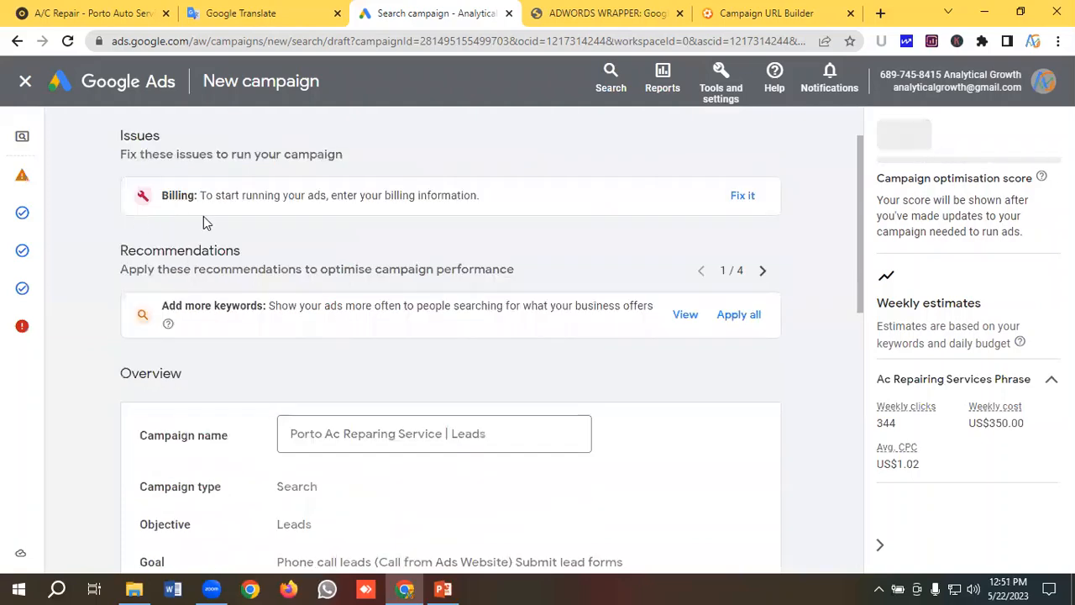
pyautogui.scroll(1, 207, 222)
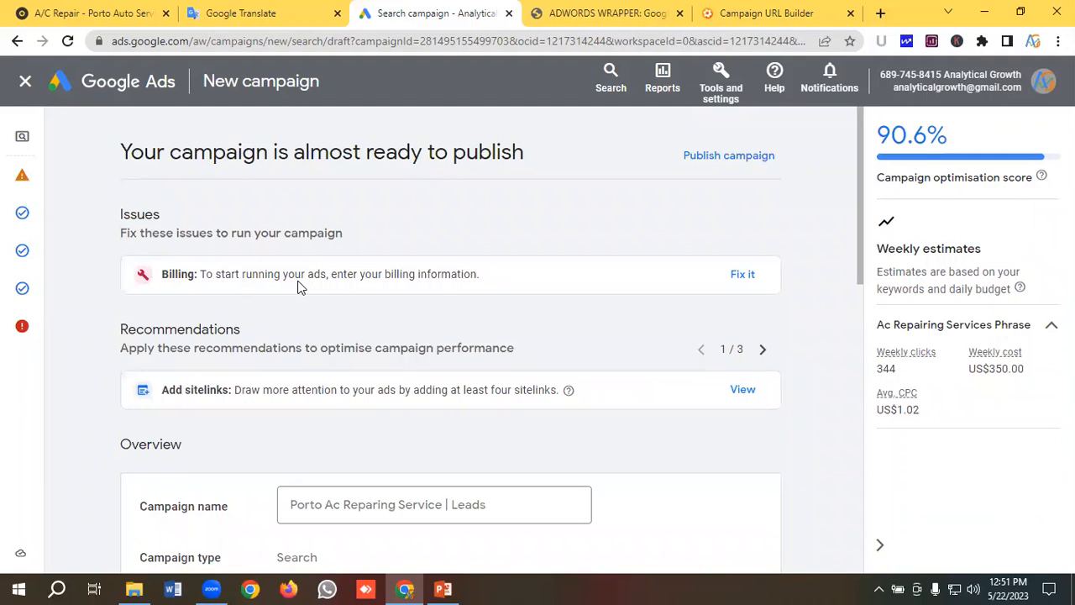
pyautogui.scroll(-1, 297, 286)
pyautogui.scroll(1, 289, 270)
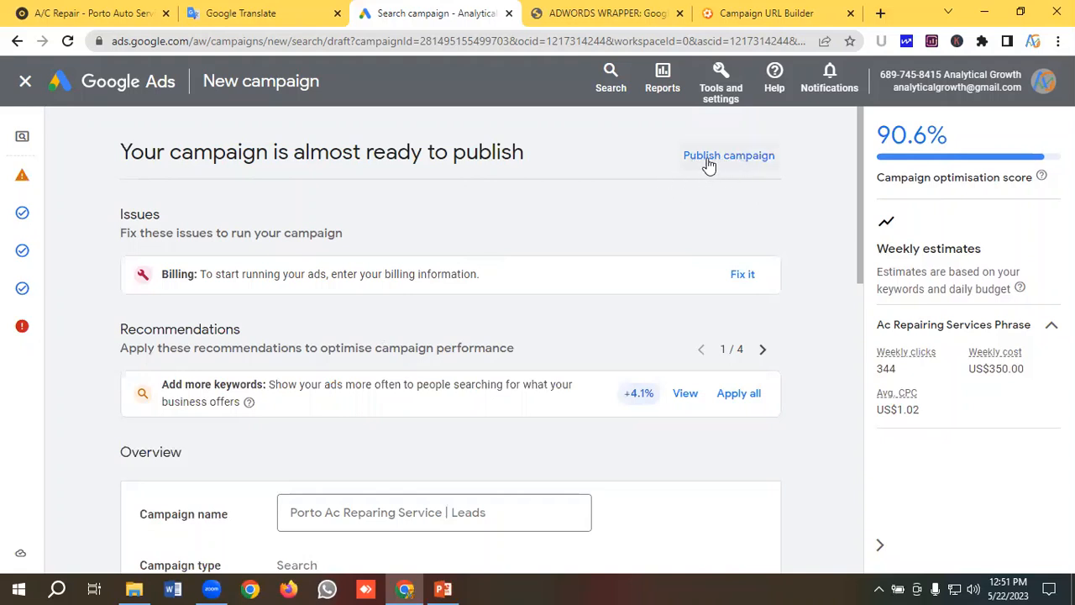
# Review the campaign's overview, bidding, campaign settings, keywords and ads, and budget before publishing
pyautogui.scroll(-3, 339, 328)
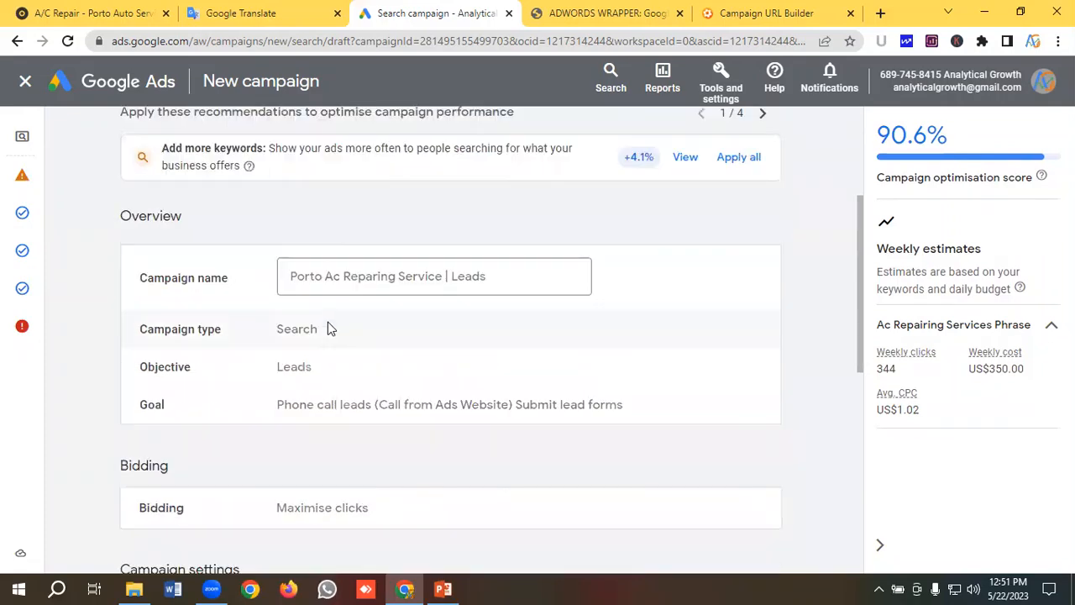
pyautogui.scroll(3, 328, 322)
pyautogui.scroll(-3, 280, 322)
pyautogui.scroll(-1, 207, 305)
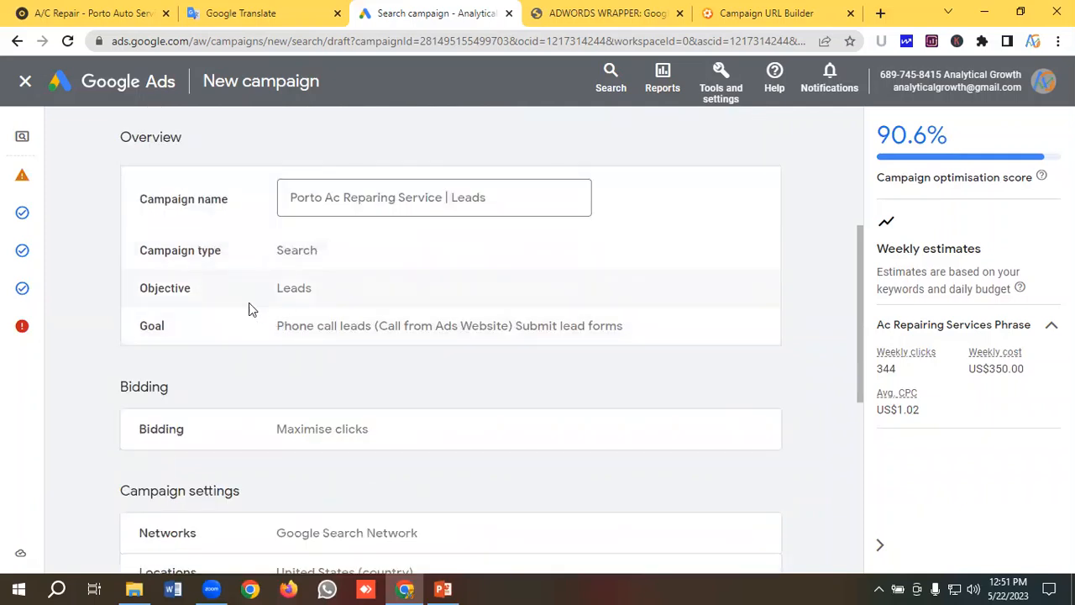
pyautogui.scroll(-1, 219, 289)
pyautogui.scroll(-1, 252, 286)
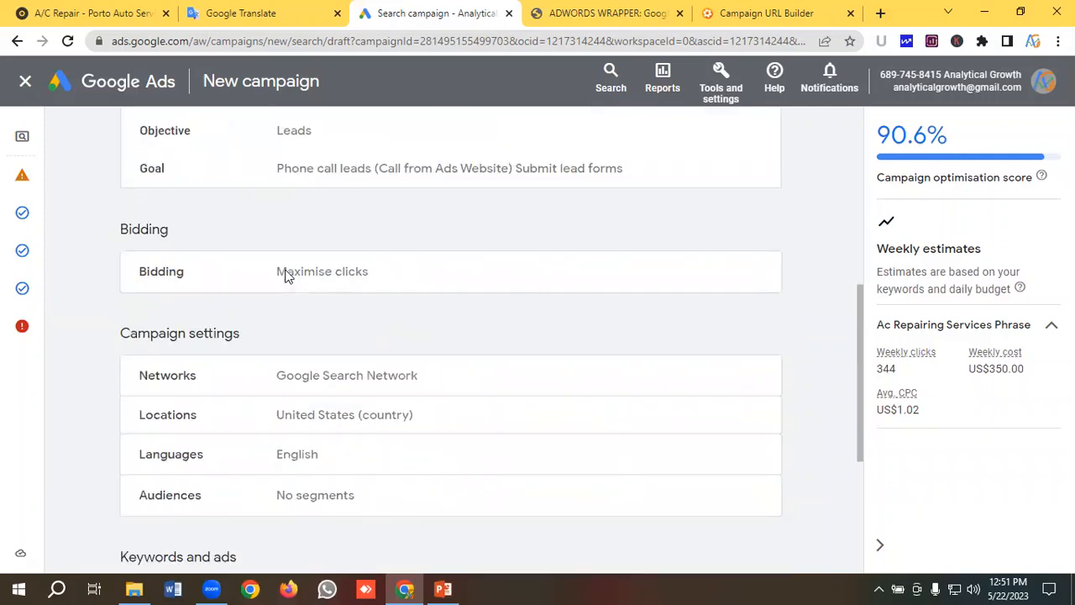
pyautogui.scroll(-1, 300, 290)
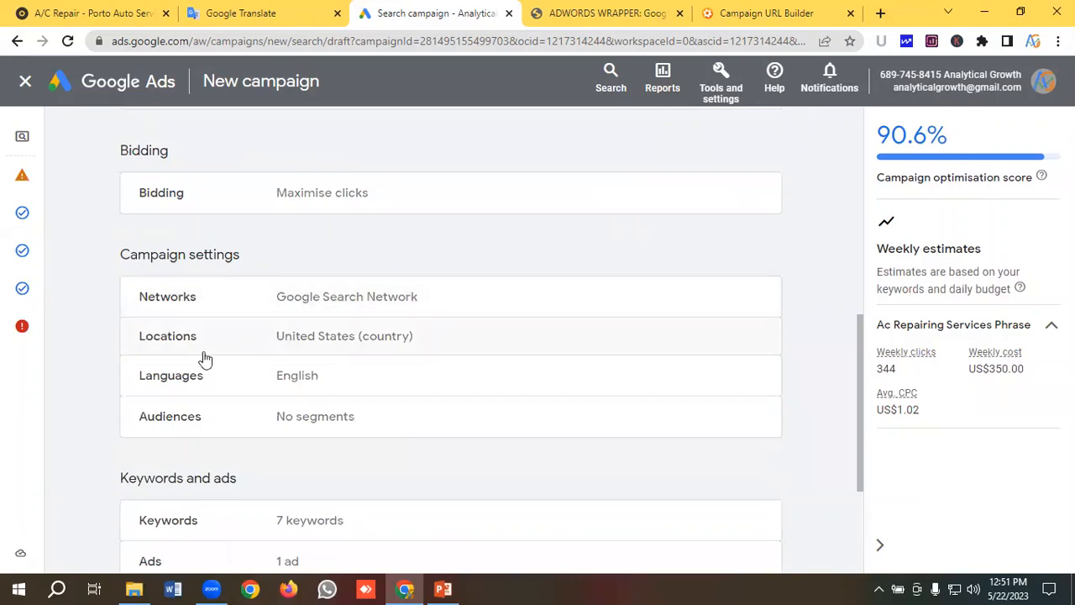
pyautogui.scroll(-1, 278, 361)
pyautogui.scroll(-1, 320, 373)
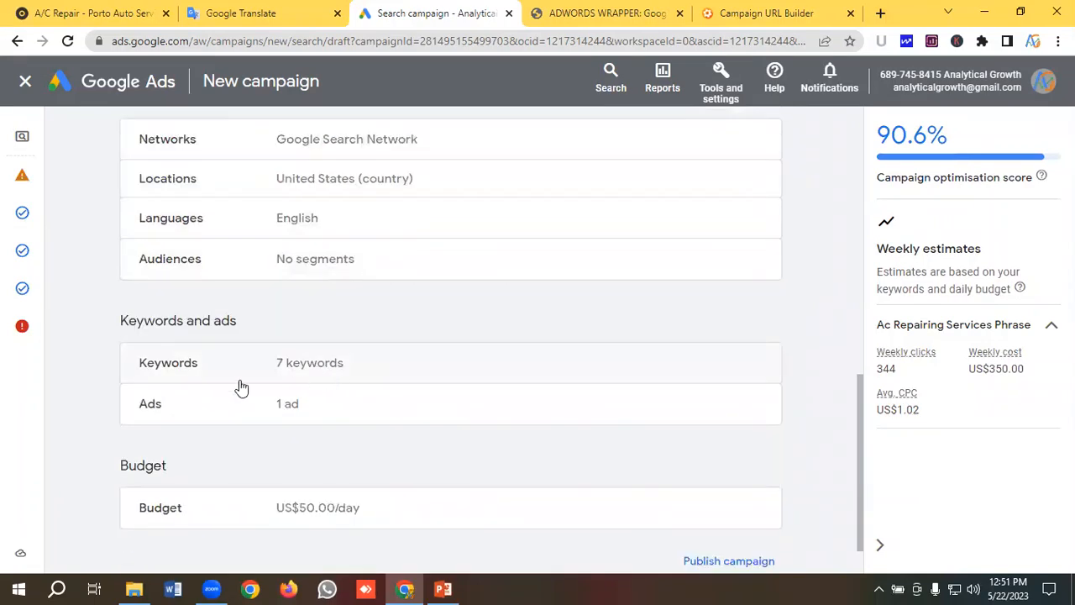
pyautogui.scroll(-1, 293, 408)
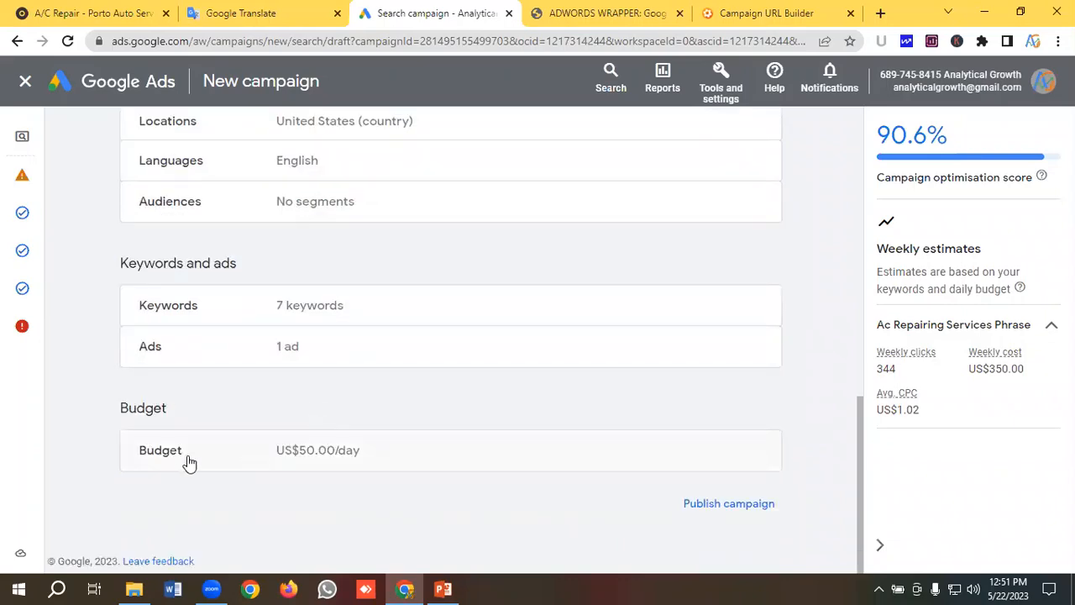
pyautogui.scroll(4, 468, 410)
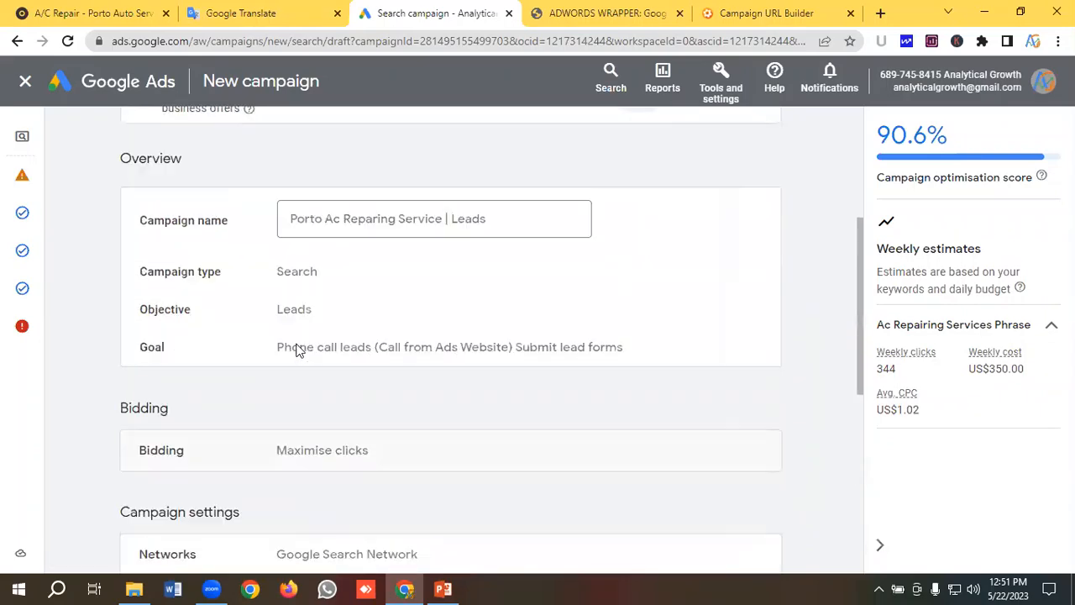
pyautogui.scroll(-4, 402, 362)
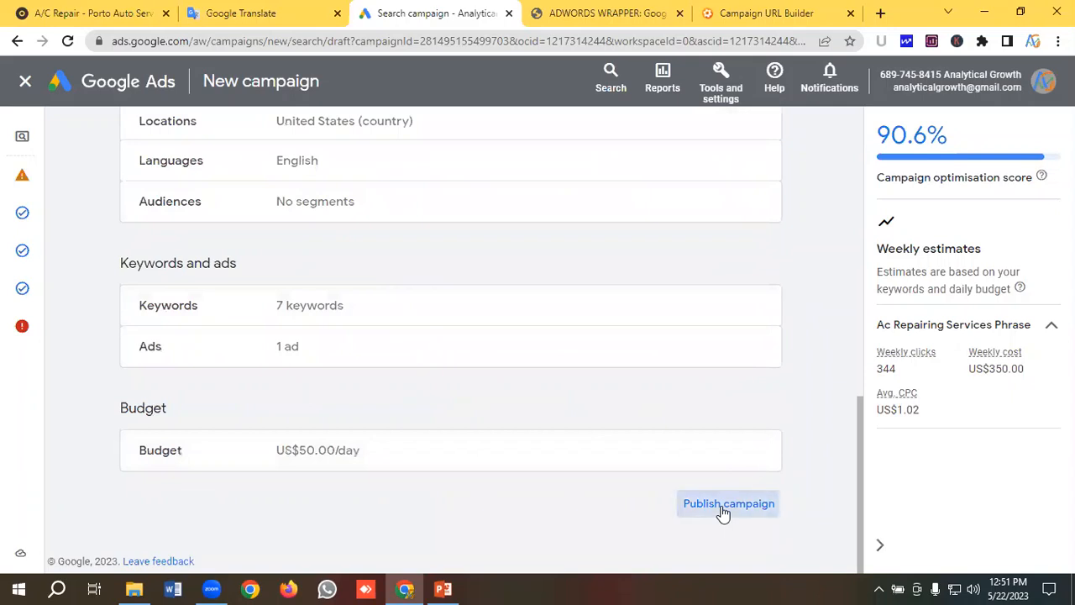
# Publish the campaign despite its missing billing information and check its diagnostic insights on the campaign overview
pyautogui.click(720, 506)
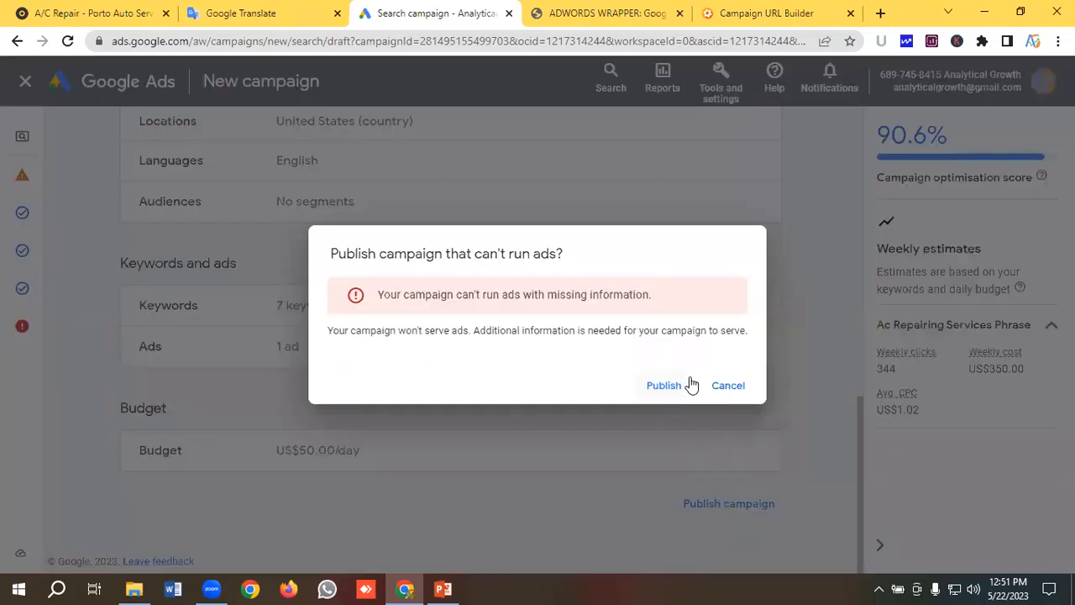
pyautogui.click(660, 389)
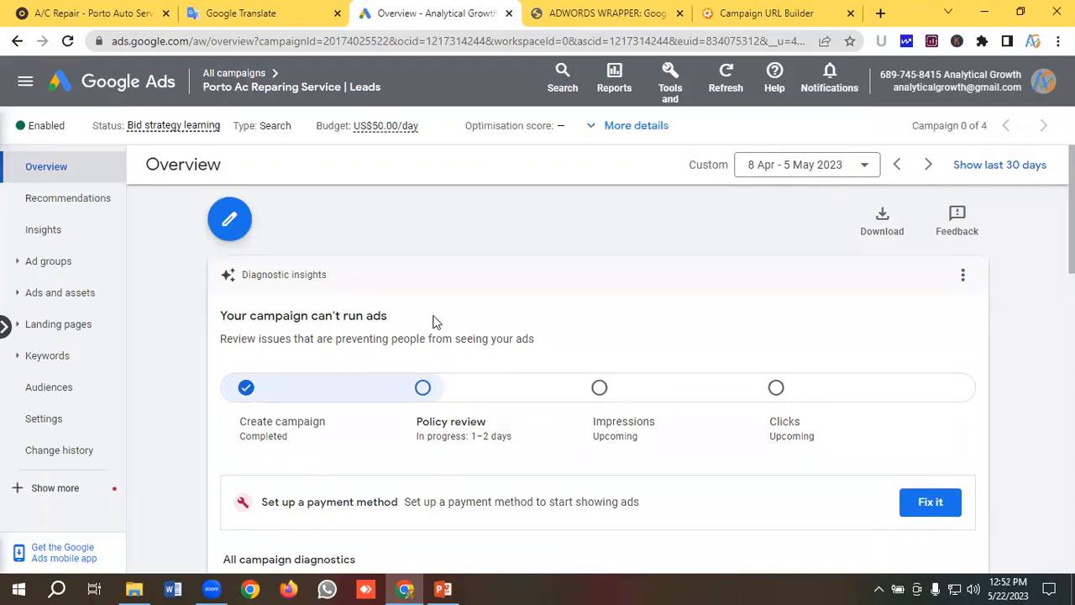
pyautogui.scroll(-1, 437, 322)
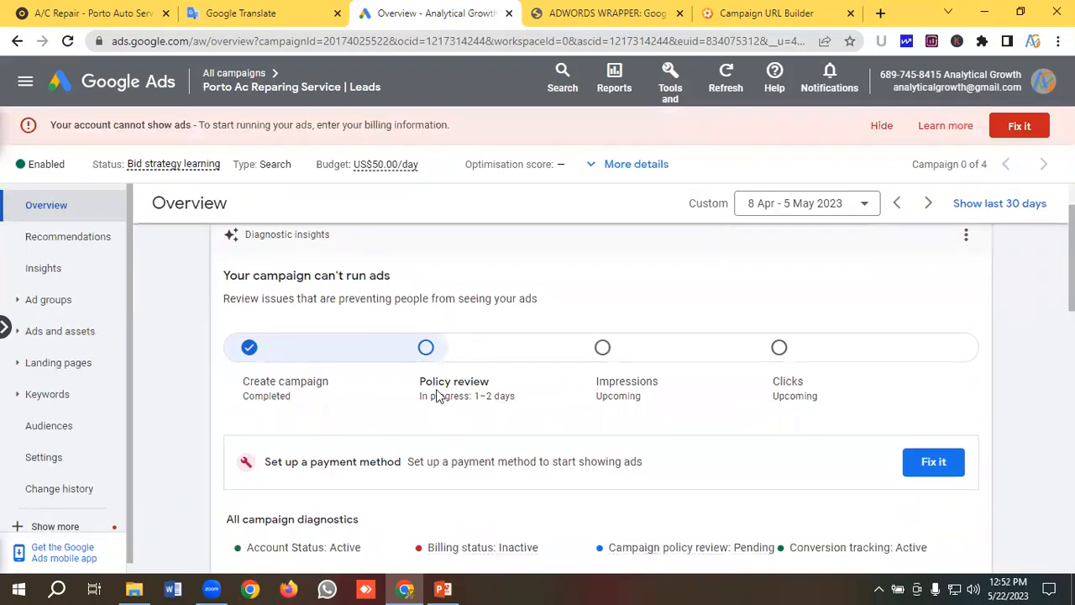
pyautogui.scroll(1, 484, 392)
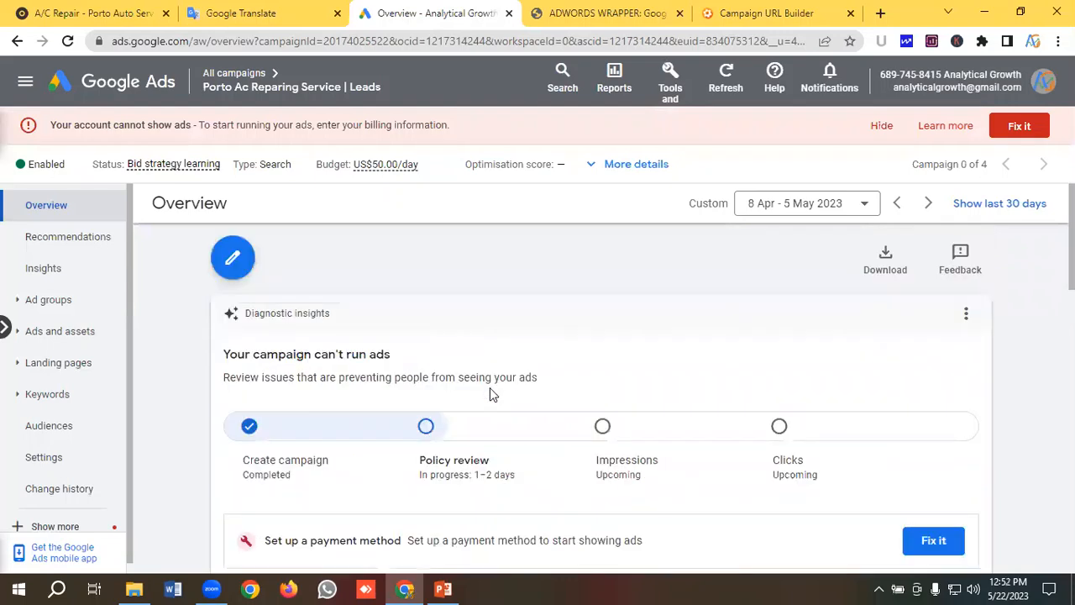
pyautogui.scroll(-1, 491, 373)
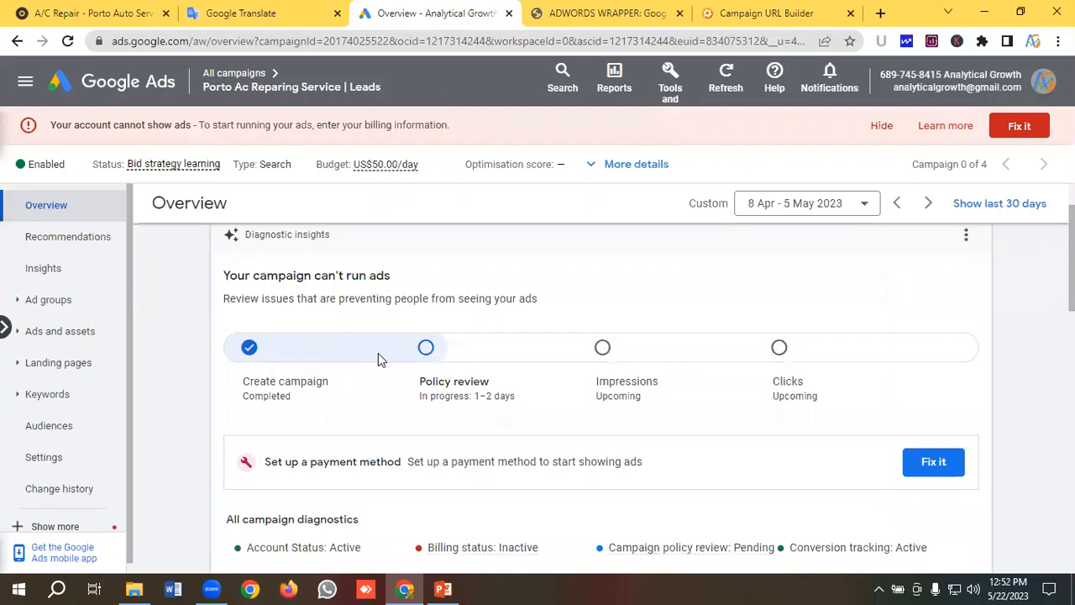
pyautogui.scroll(1, 416, 368)
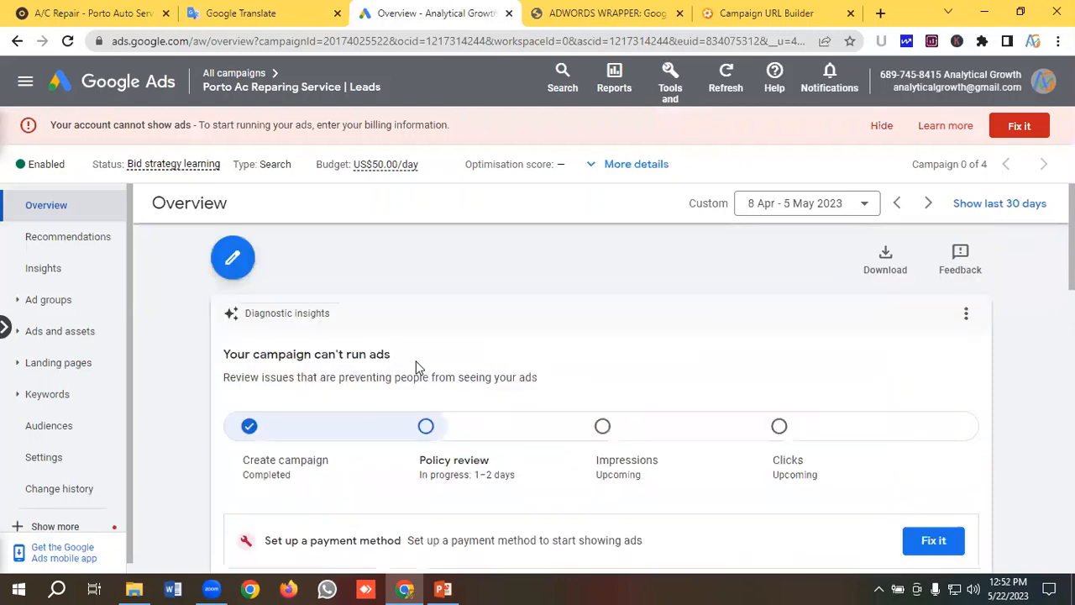
# Open the published campaign's list of ads and hide the account's billing alert
pyautogui.click(58, 336)
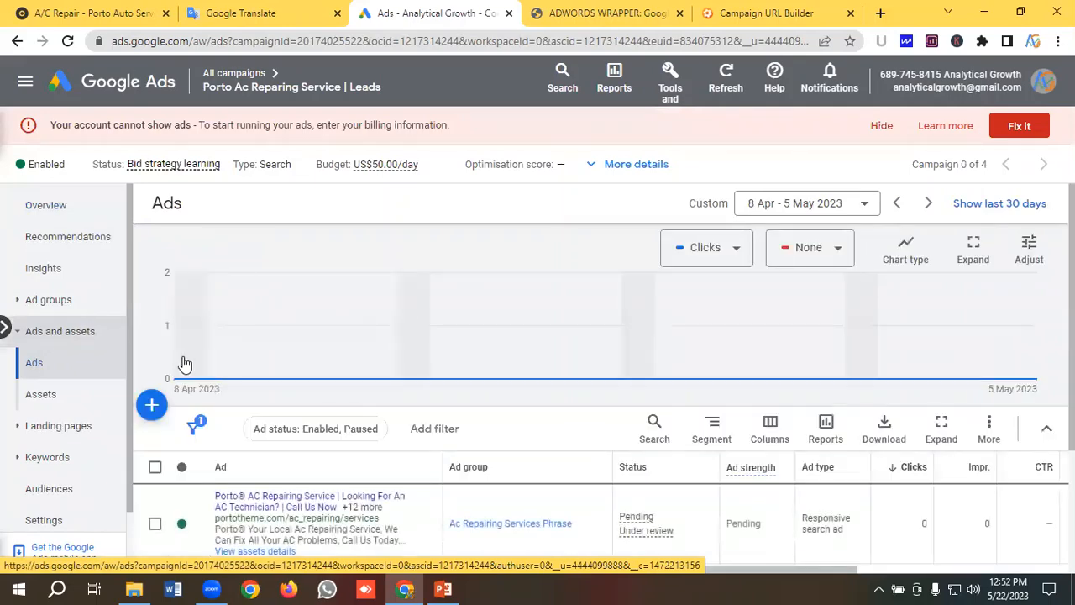
pyautogui.scroll(-2, 349, 389)
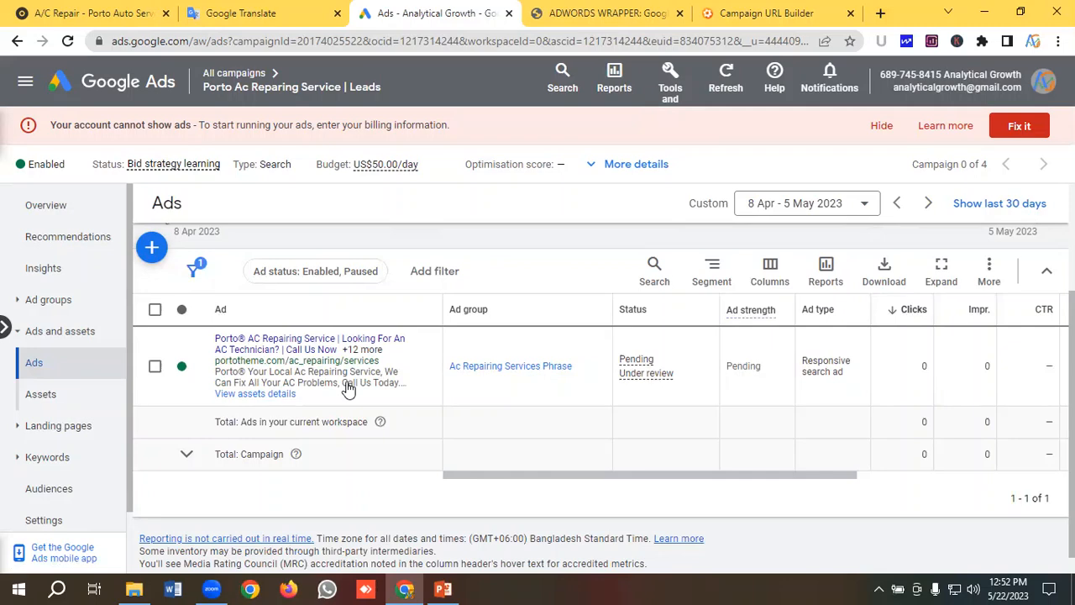
pyautogui.click(874, 128)
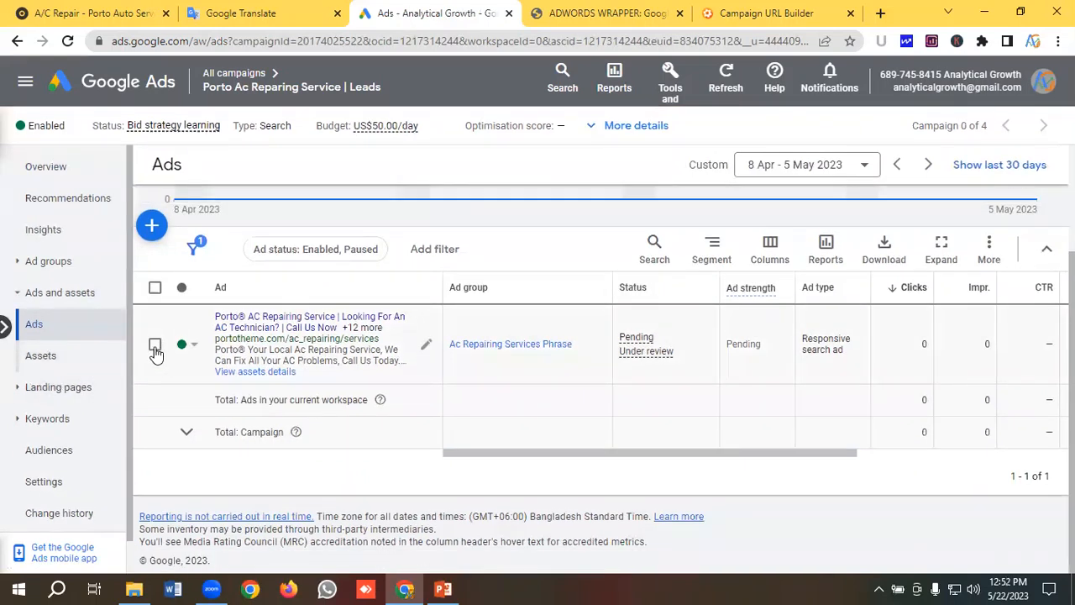
# Copy the campaign's existing responsive search ad
pyautogui.click(155, 346)
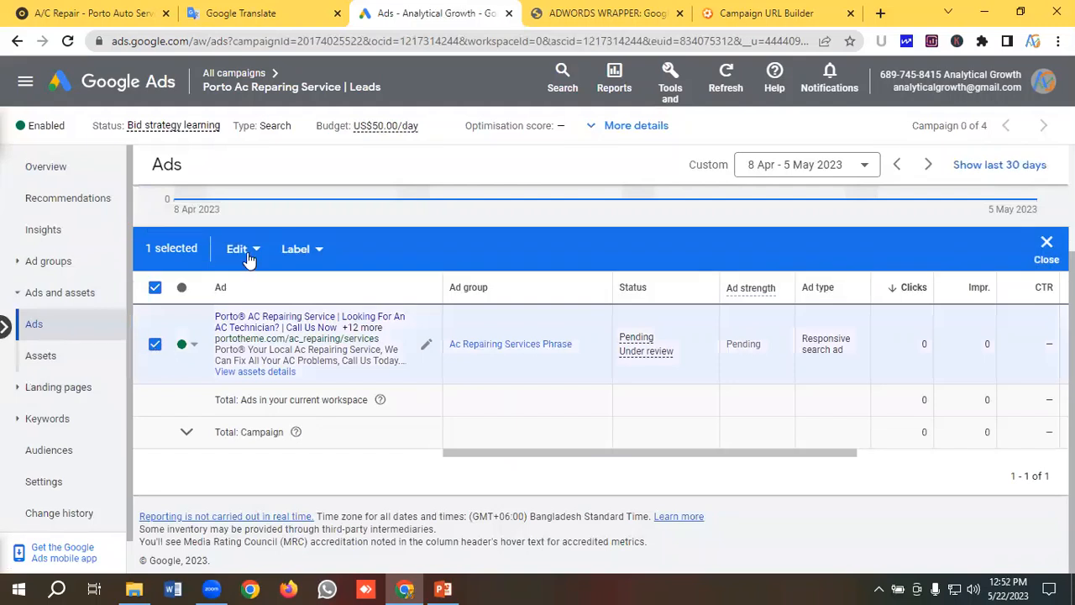
pyautogui.click(238, 251)
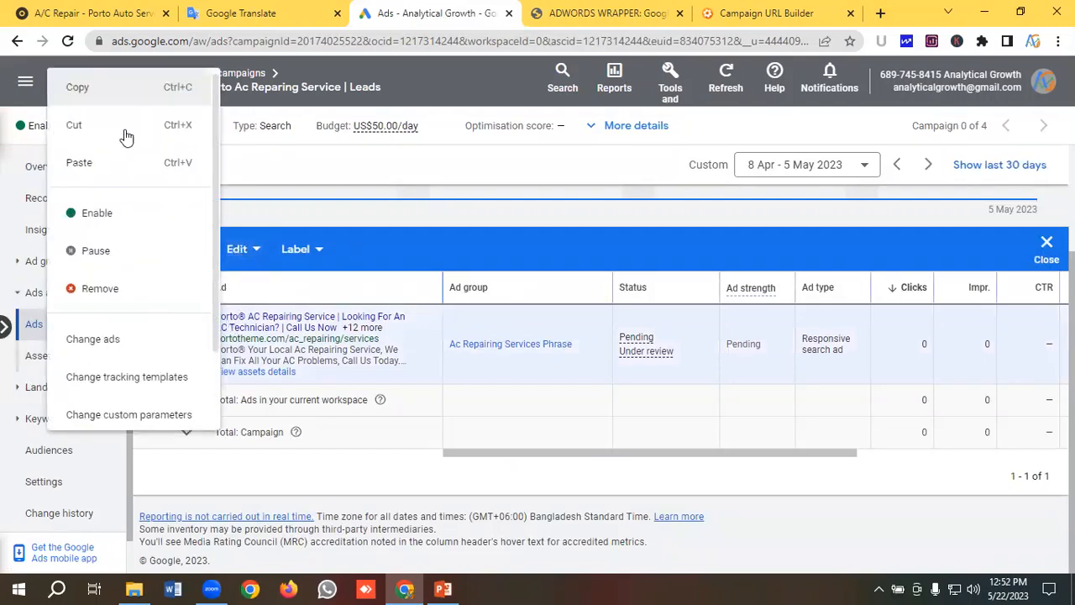
pyautogui.click(85, 88)
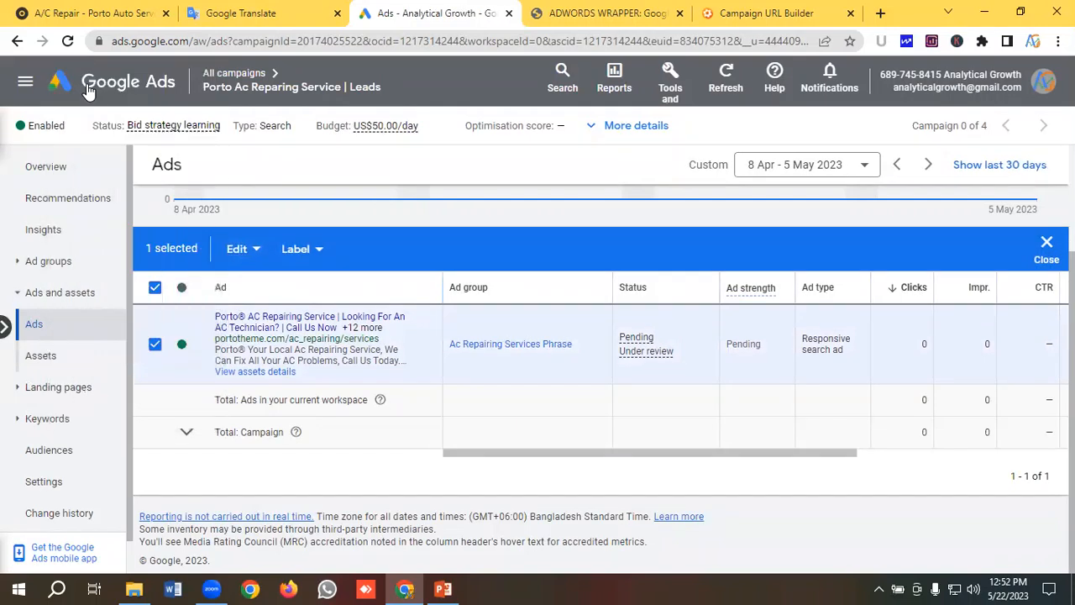
# Paste the copied ad into Ac Repairing Services Phrase in "Porto Ac Reparing Service | Leads", pausing the new ad and allowing a duplicate
pyautogui.click(237, 250)
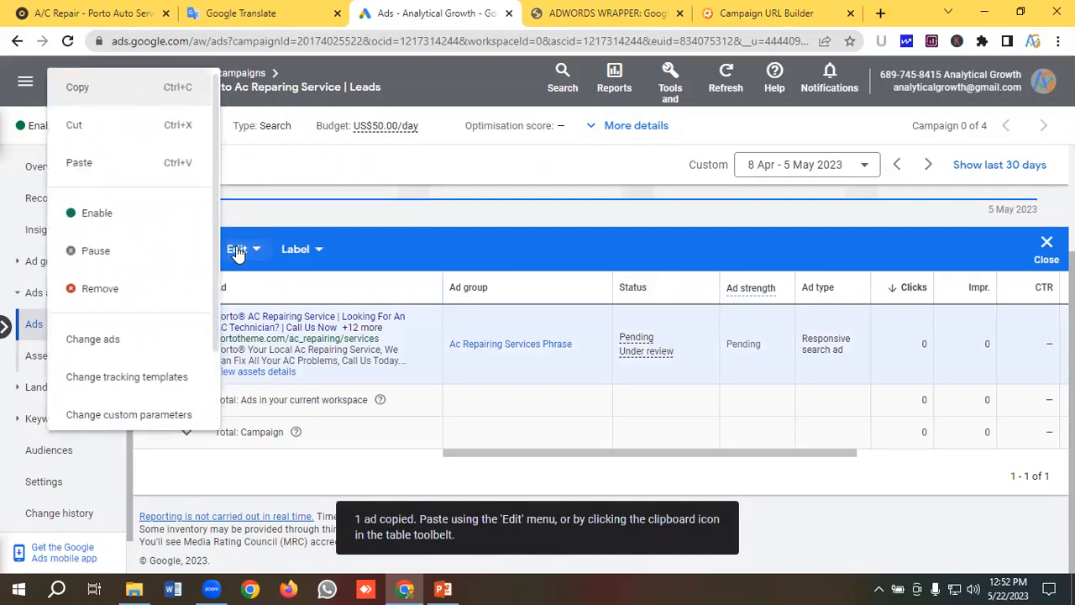
pyautogui.click(87, 164)
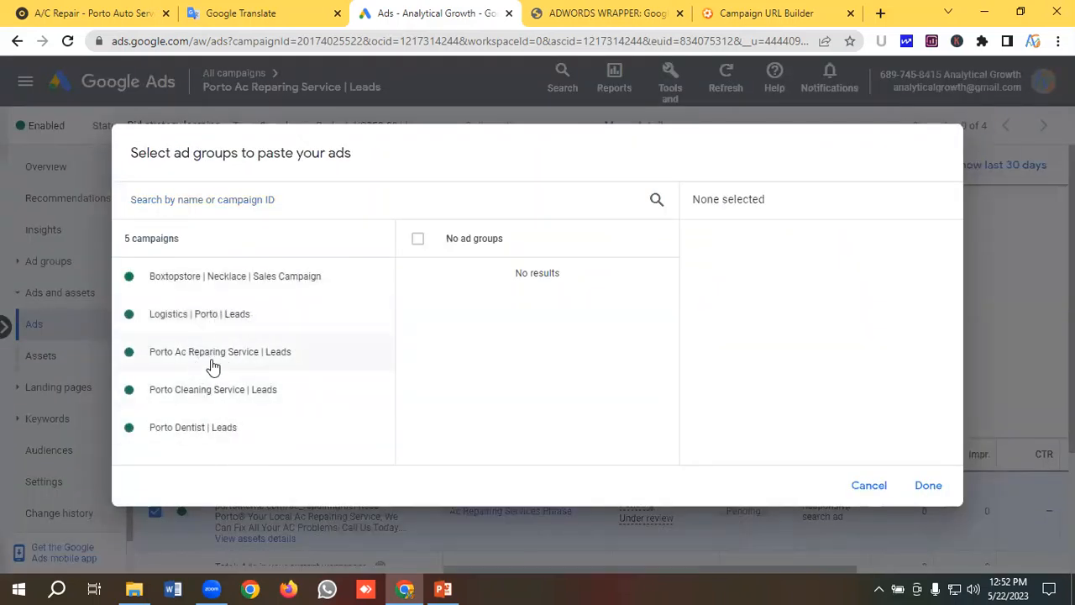
pyautogui.click(234, 356)
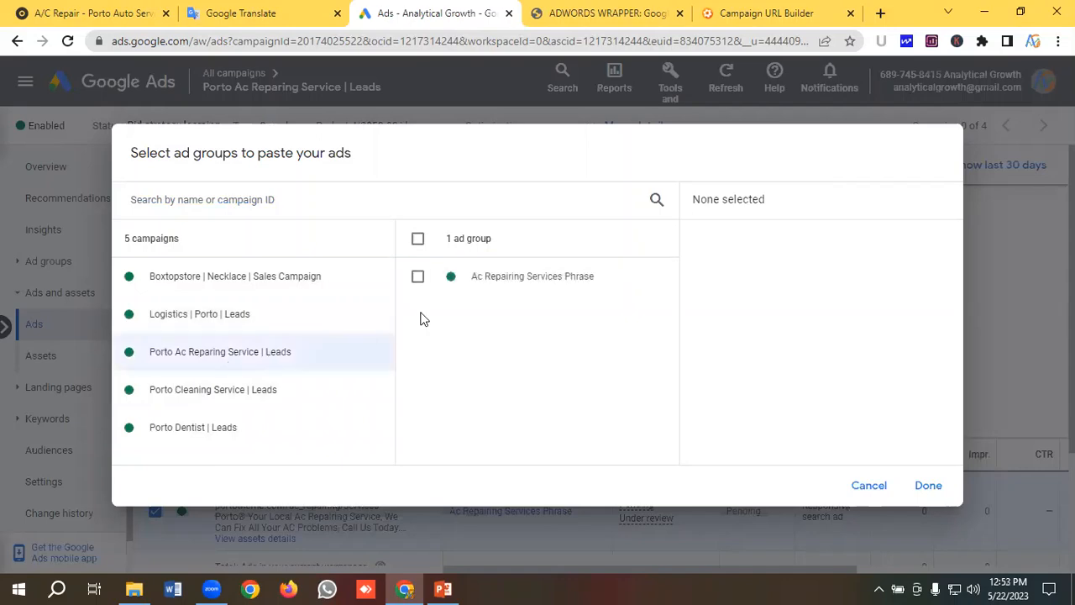
pyautogui.click(418, 278)
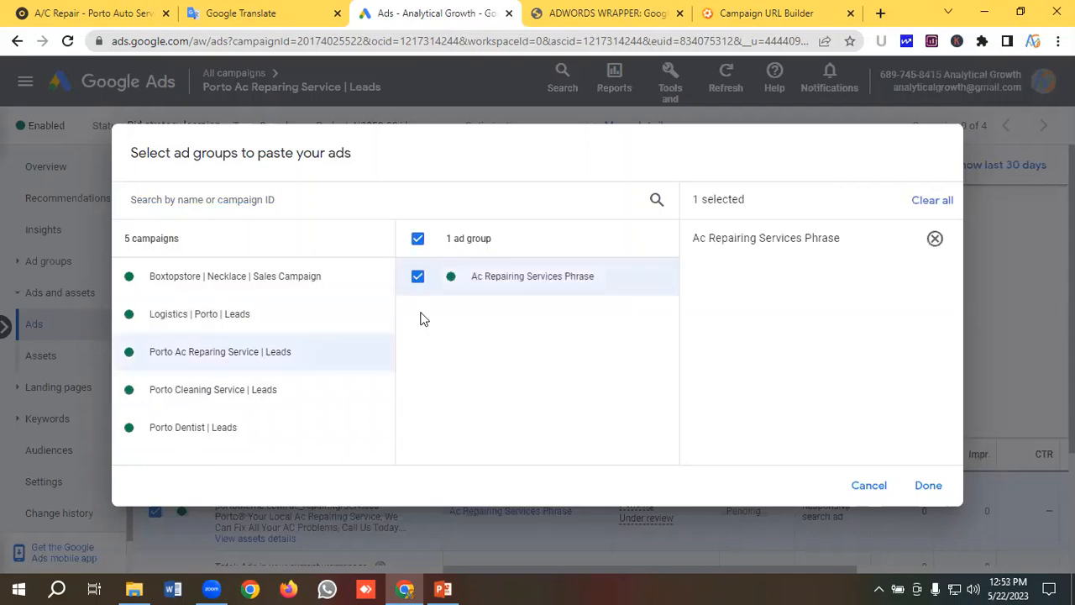
pyautogui.click(940, 488)
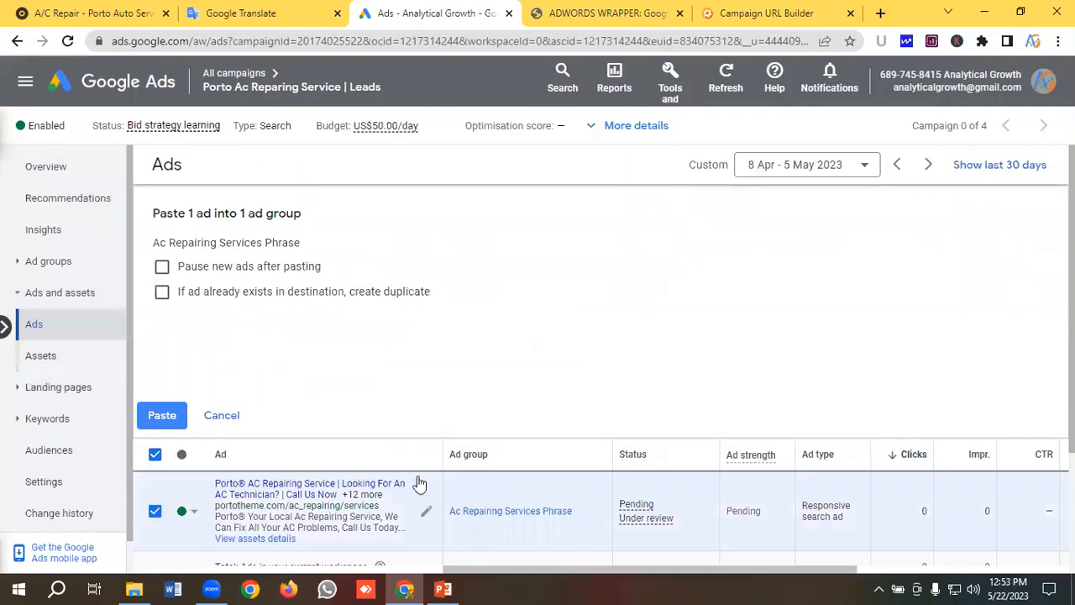
pyautogui.click(161, 266)
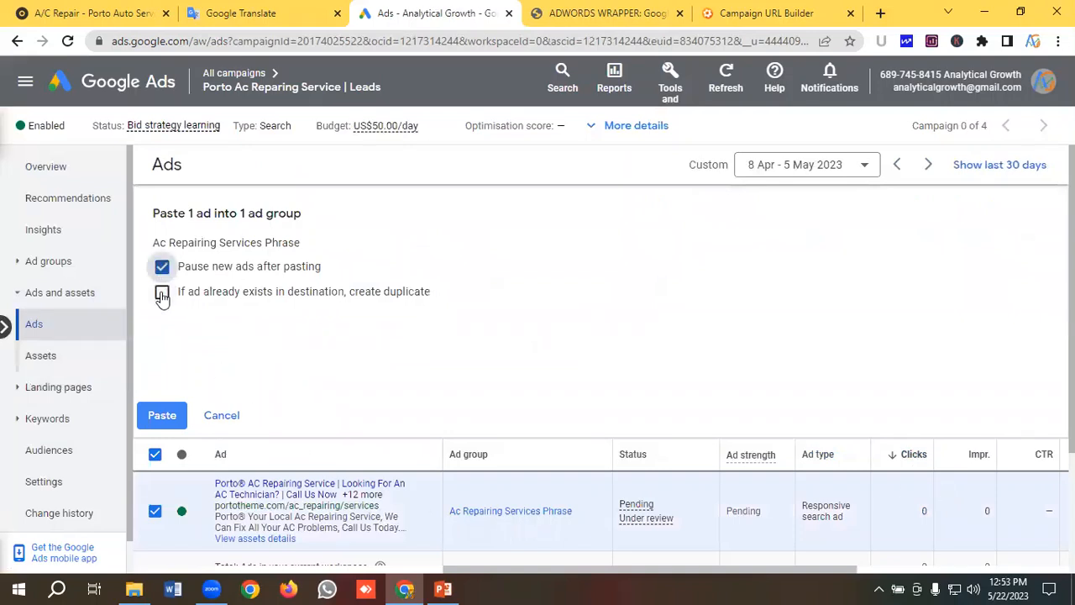
pyautogui.click(162, 293)
pyautogui.click(159, 416)
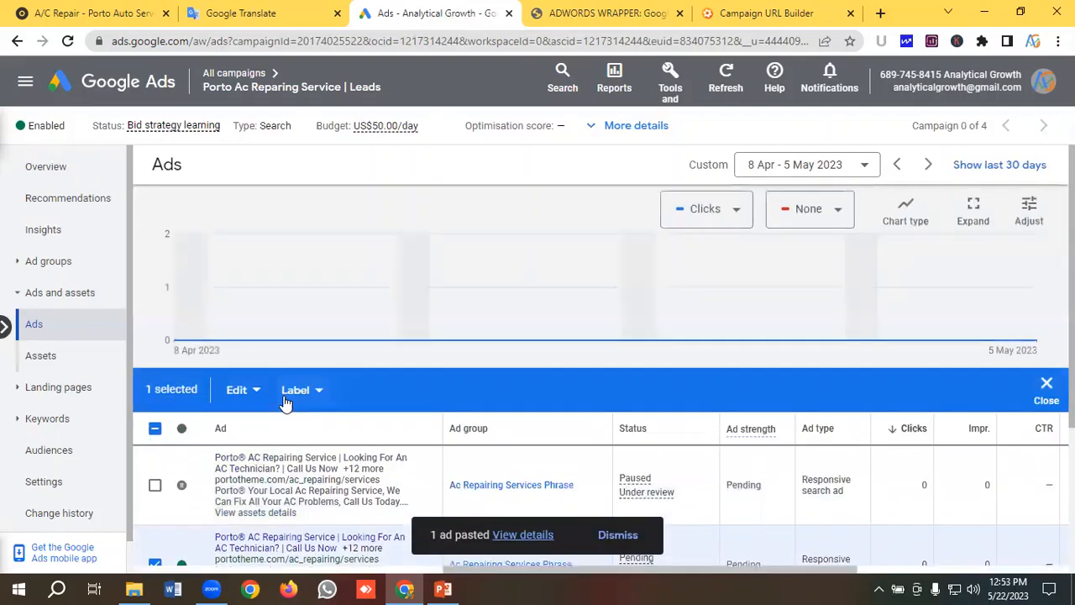
# Clear the ad selection and enable the paused duplicate ad
pyautogui.scroll(-1, 285, 403)
pyautogui.click(156, 487)
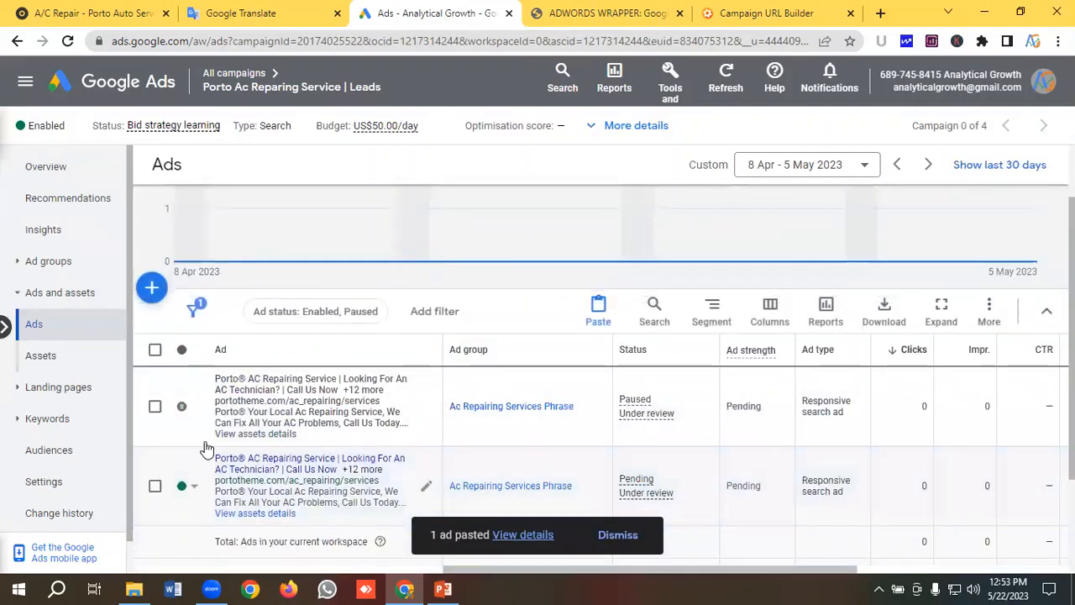
pyautogui.click(193, 410)
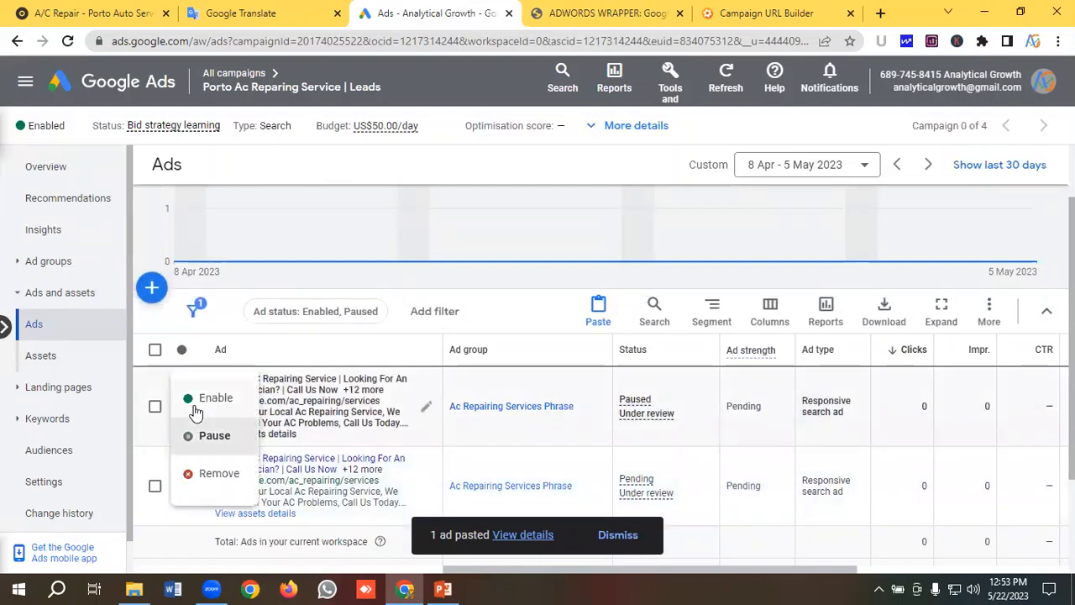
pyautogui.click(213, 399)
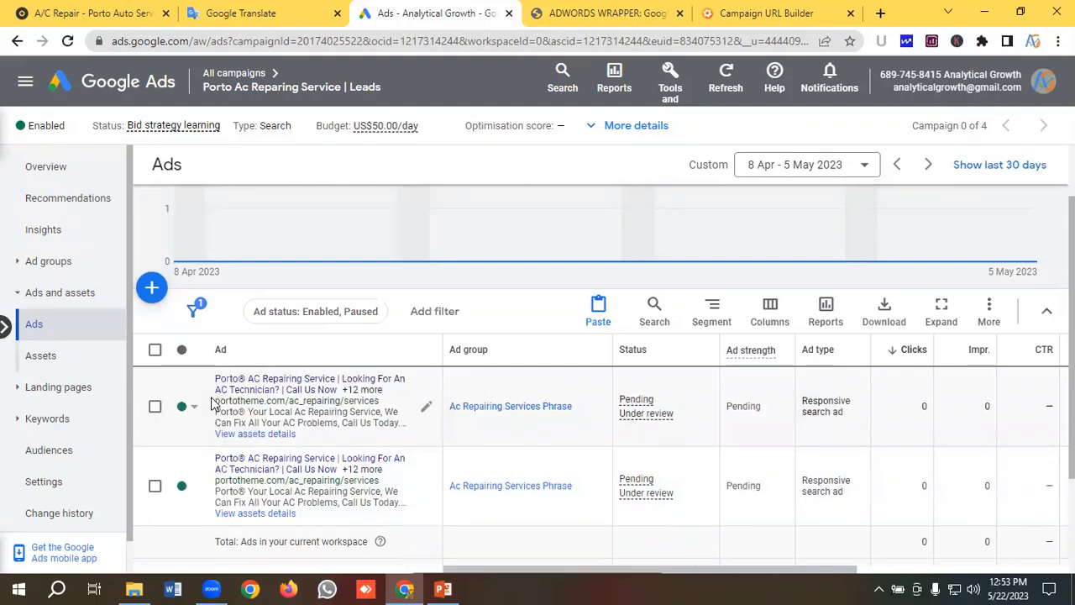
# Open the duplicate ad for editing and pin the headline "Porto® AC Repairing Service" to show only in position 1
pyautogui.click(427, 410)
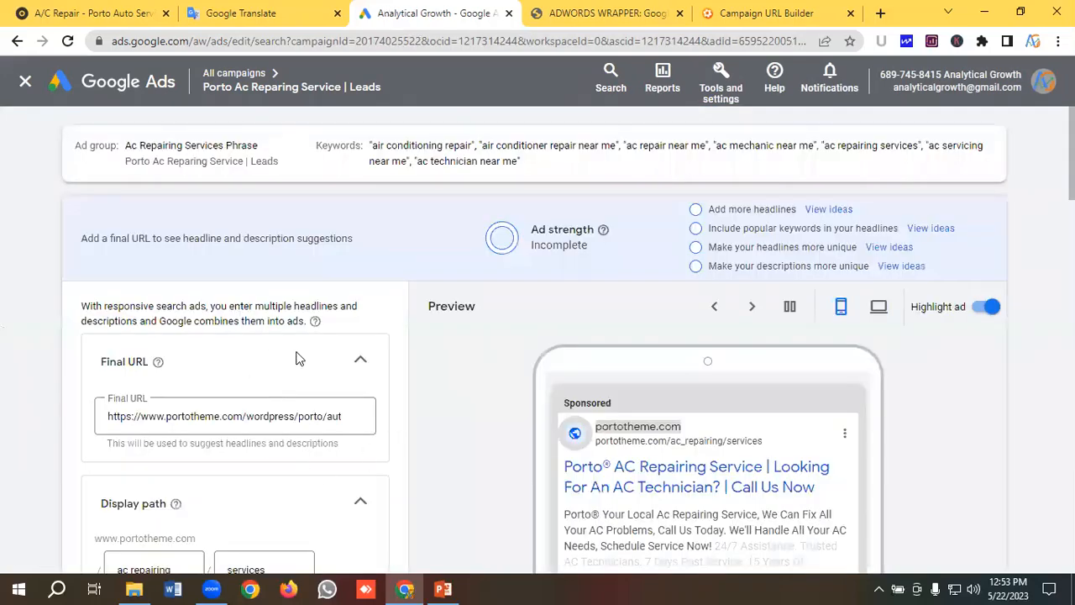
pyautogui.scroll(-1, 296, 361)
pyautogui.scroll(-2, 215, 410)
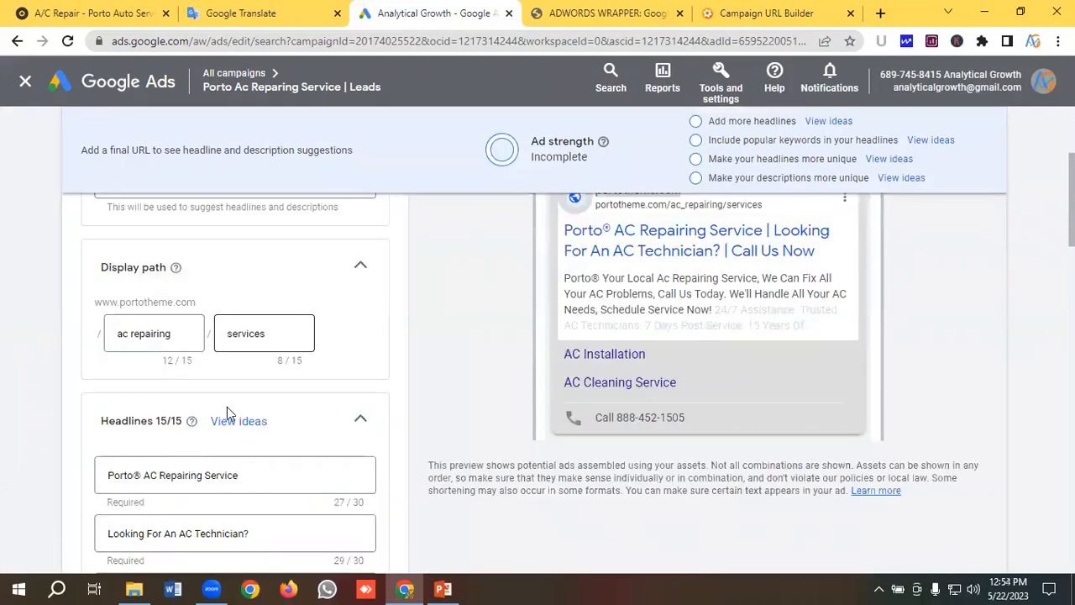
pyautogui.scroll(-2, 164, 420)
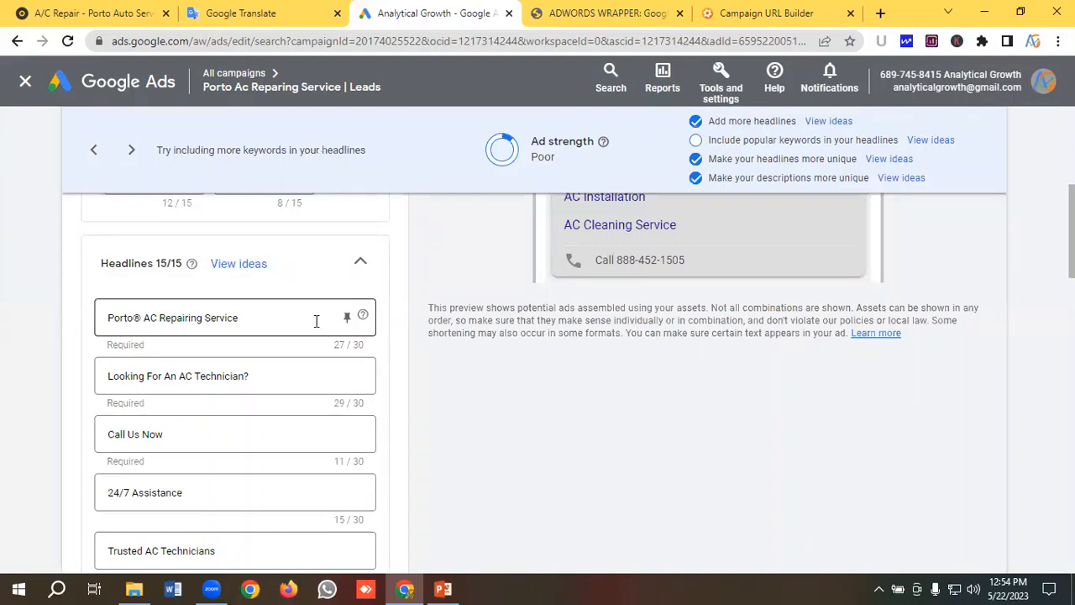
pyautogui.click(346, 317)
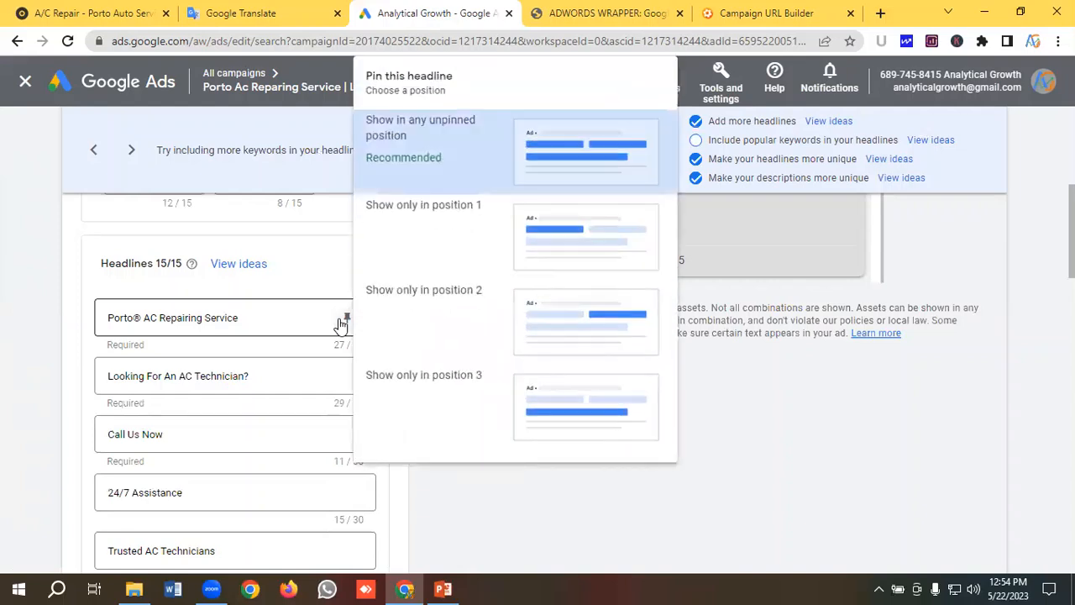
pyautogui.click(546, 228)
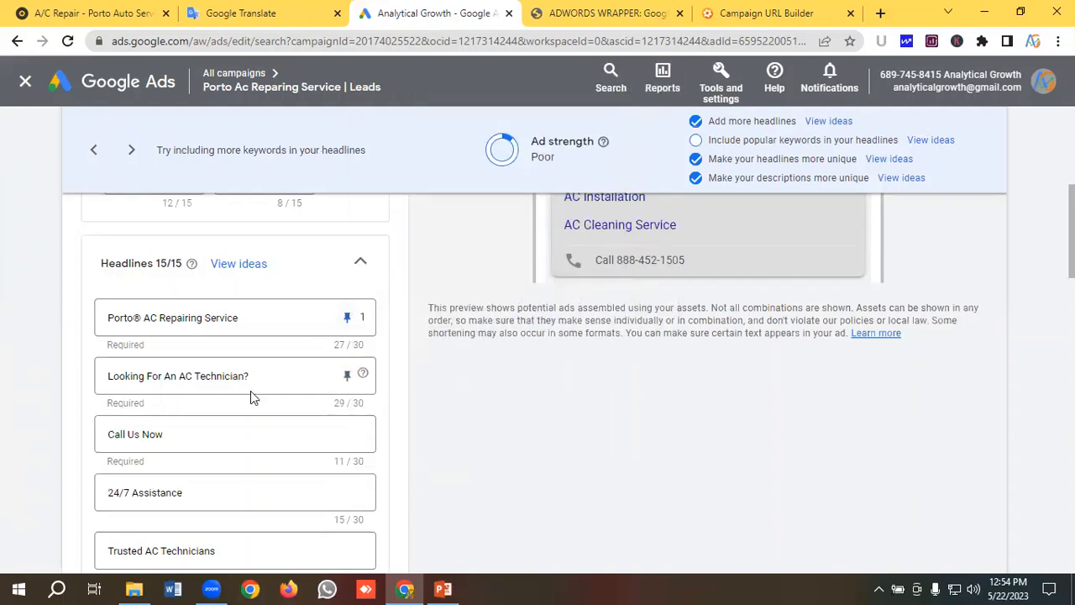
# Pin the headline "Looking For An AC Technician?" to show only in position 2 and "Call Us Now" only in position 3
pyautogui.click(346, 377)
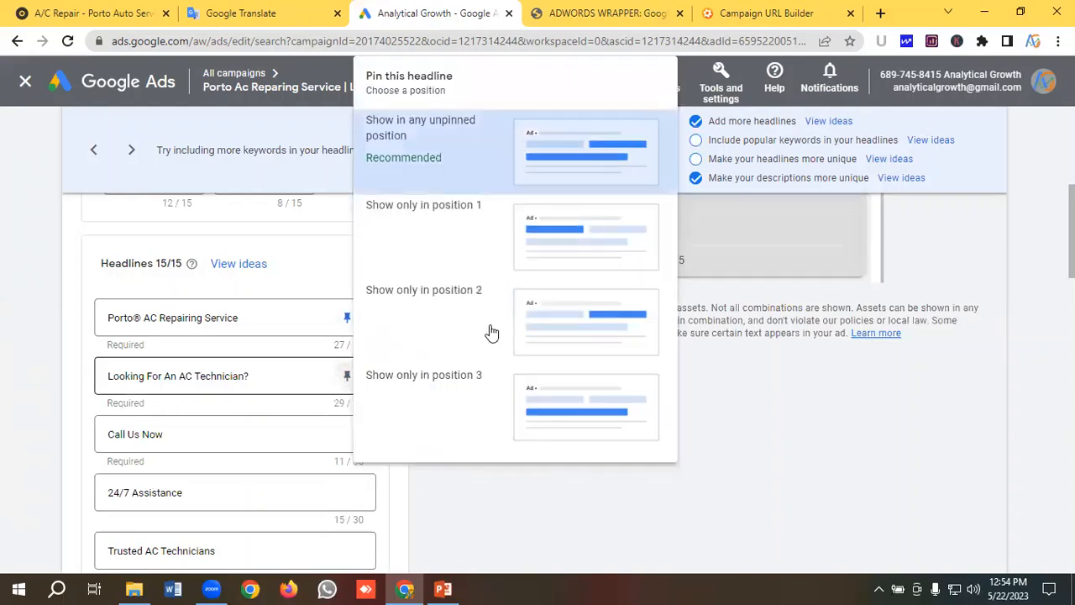
pyautogui.click(540, 329)
pyautogui.click(347, 434)
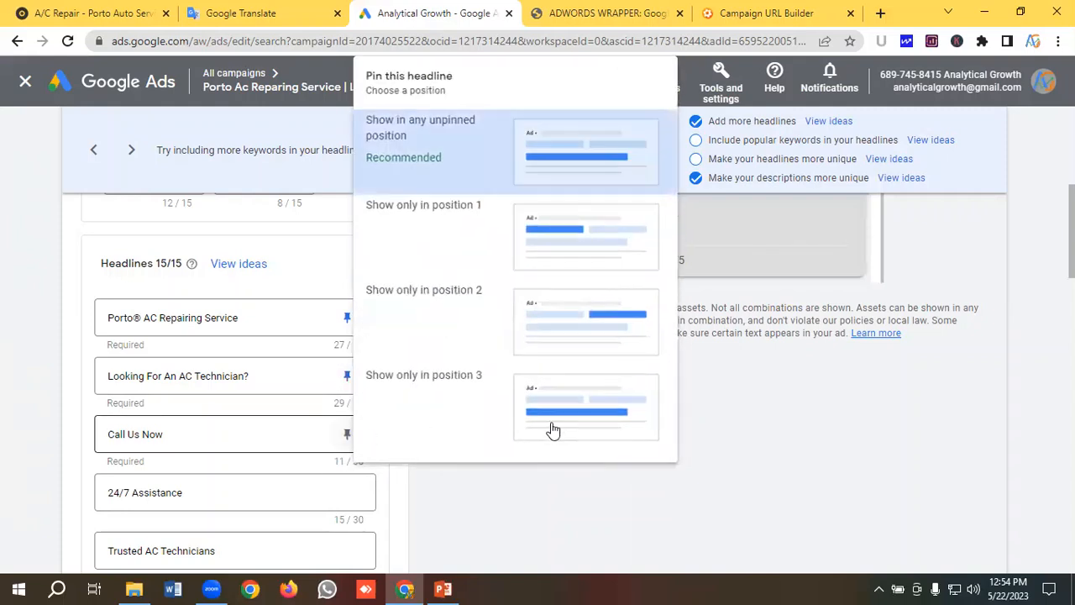
pyautogui.click(444, 427)
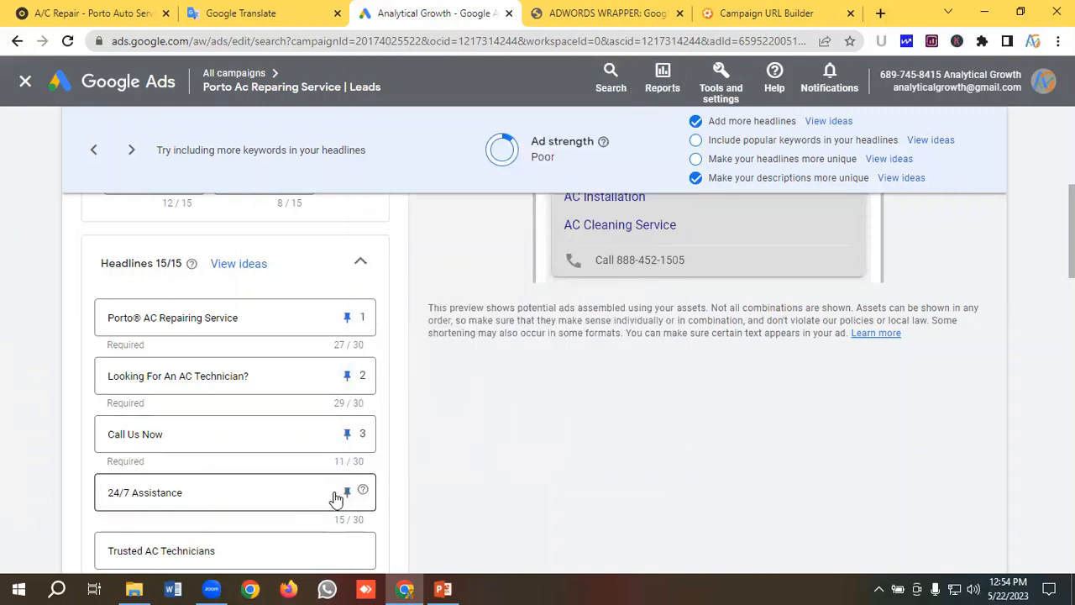
# Pin the headlines "24/7 Assistance", "Trusted AC Technicians" and "7 Days Post Service Warranty" to show only in position 3
pyautogui.click(345, 493)
pyautogui.click(549, 443)
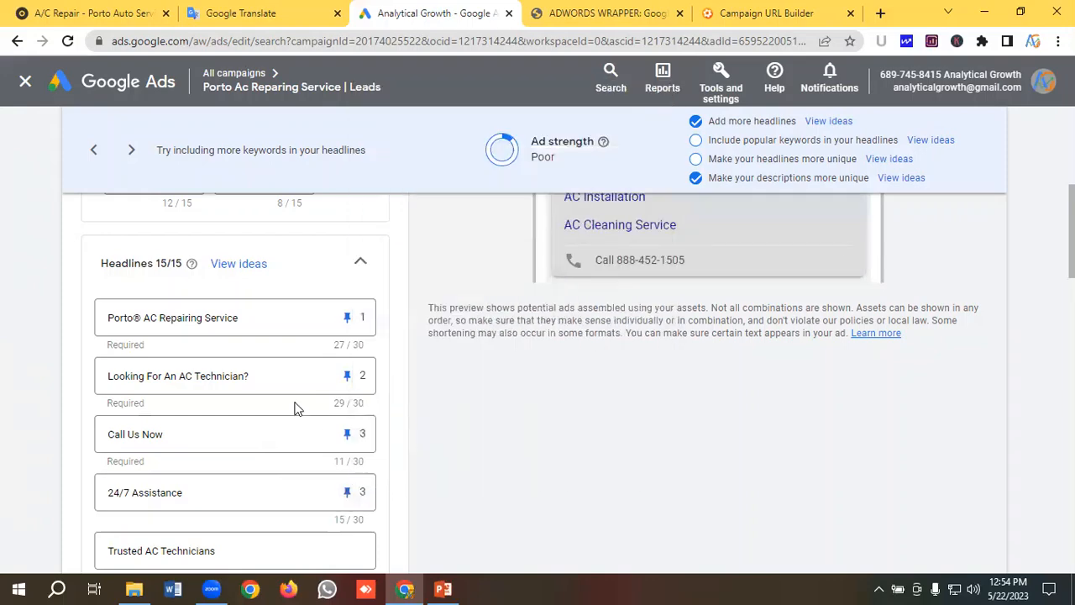
pyautogui.scroll(-1, 299, 406)
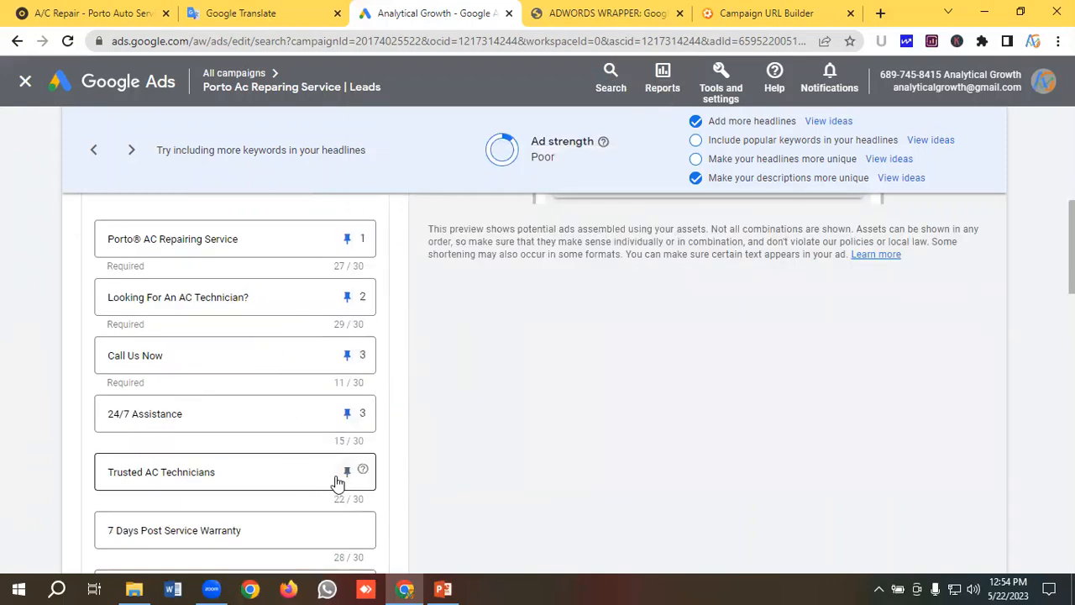
pyautogui.click(346, 472)
pyautogui.click(550, 434)
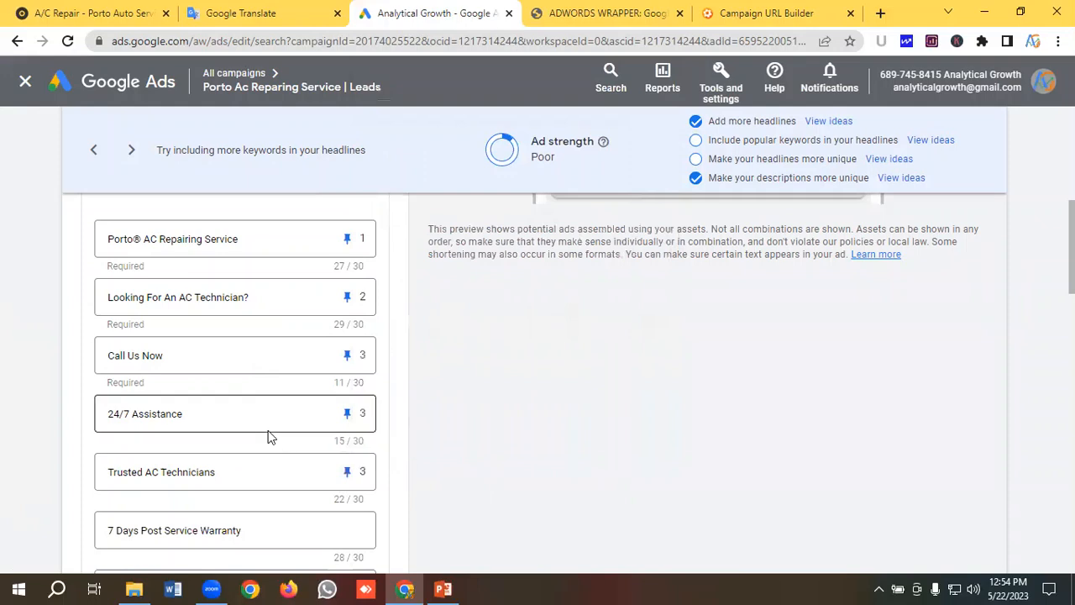
pyautogui.scroll(-1, 269, 437)
pyautogui.click(346, 455)
pyautogui.click(610, 403)
# Pin the headlines "#1 AC Repairing Service", "AC Repair Near Me" and "Air Conditioning Repair" to show only in position 2
pyautogui.scroll(-1, 284, 399)
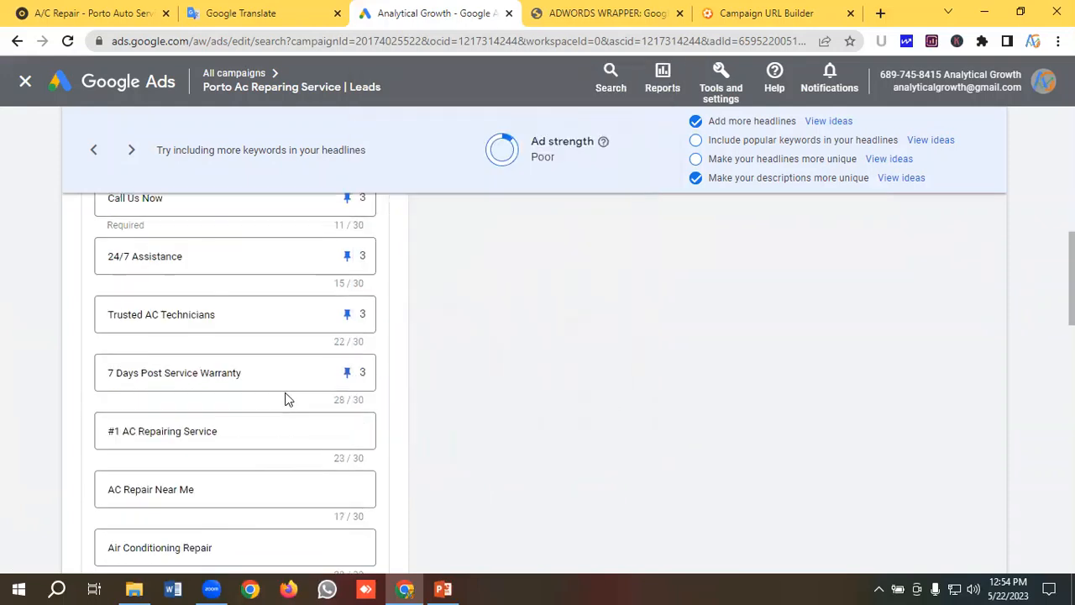
pyautogui.click(346, 431)
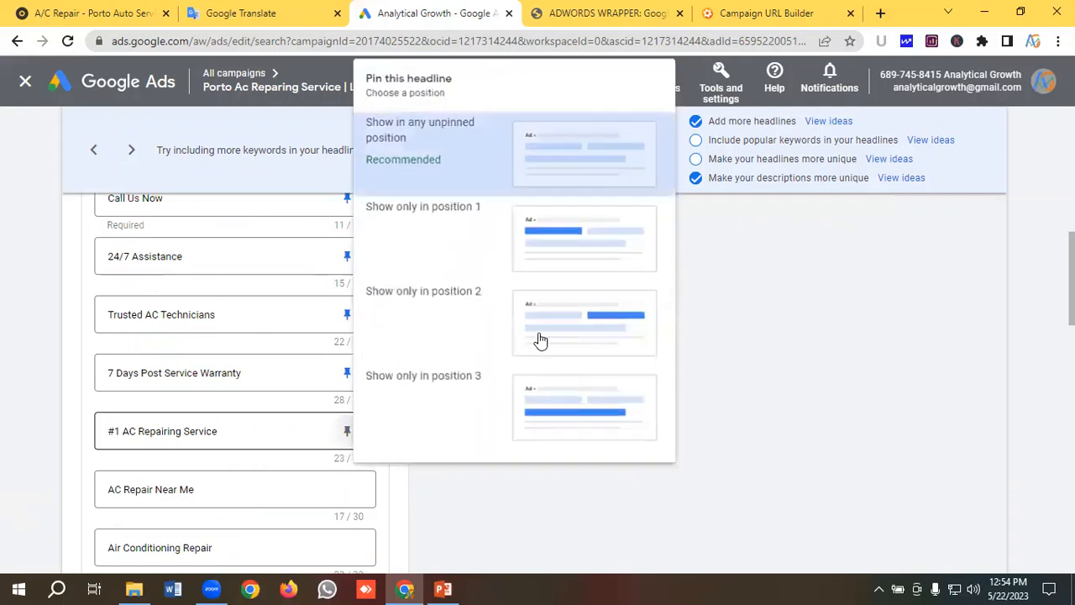
pyautogui.click(529, 349)
pyautogui.click(346, 489)
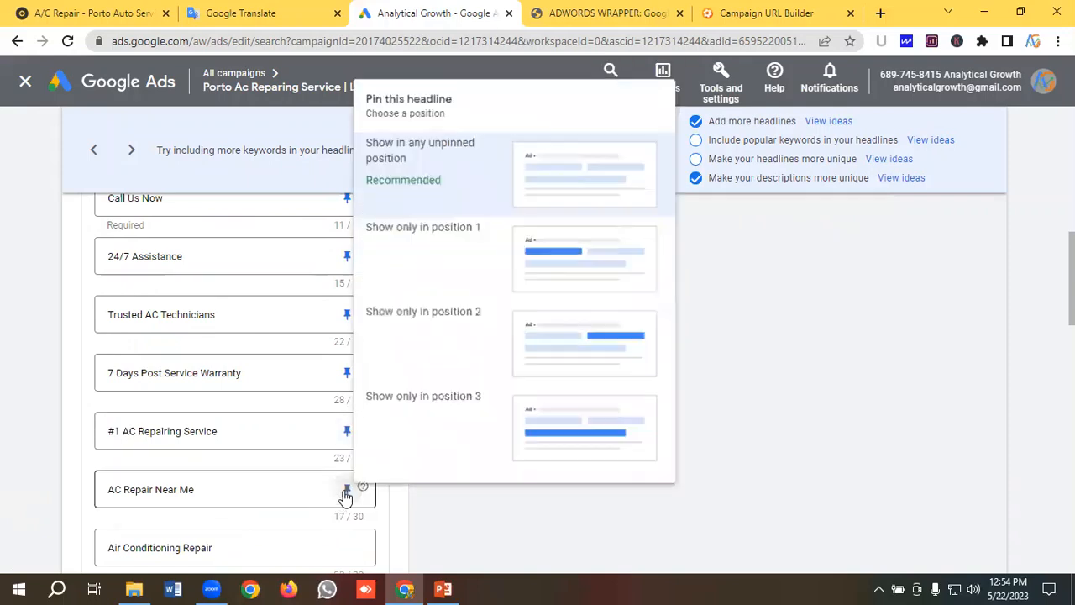
pyautogui.click(584, 351)
pyautogui.scroll(-1, 277, 386)
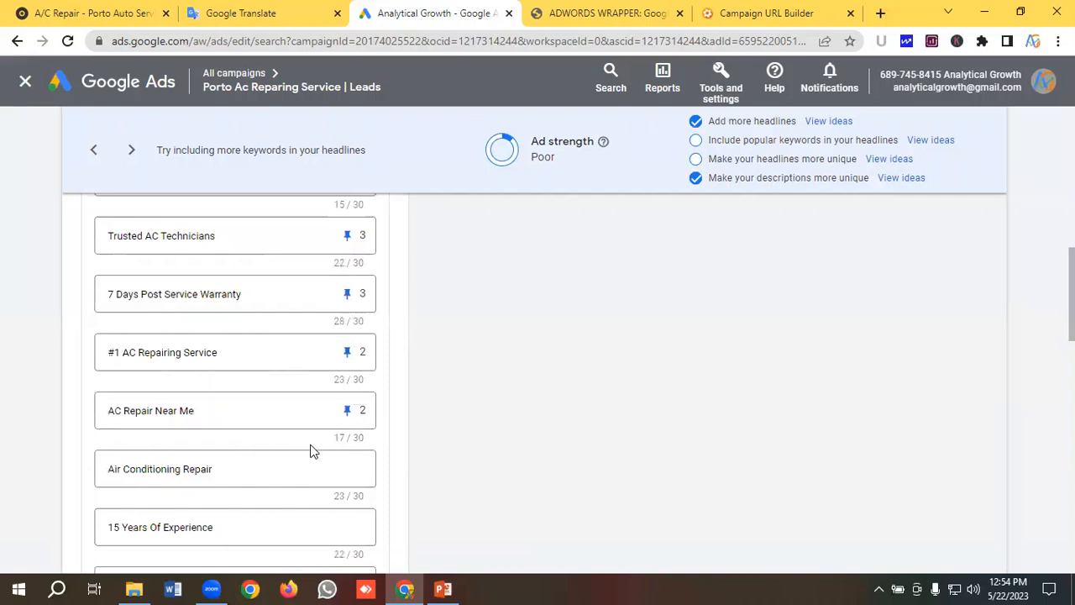
pyautogui.click(348, 472)
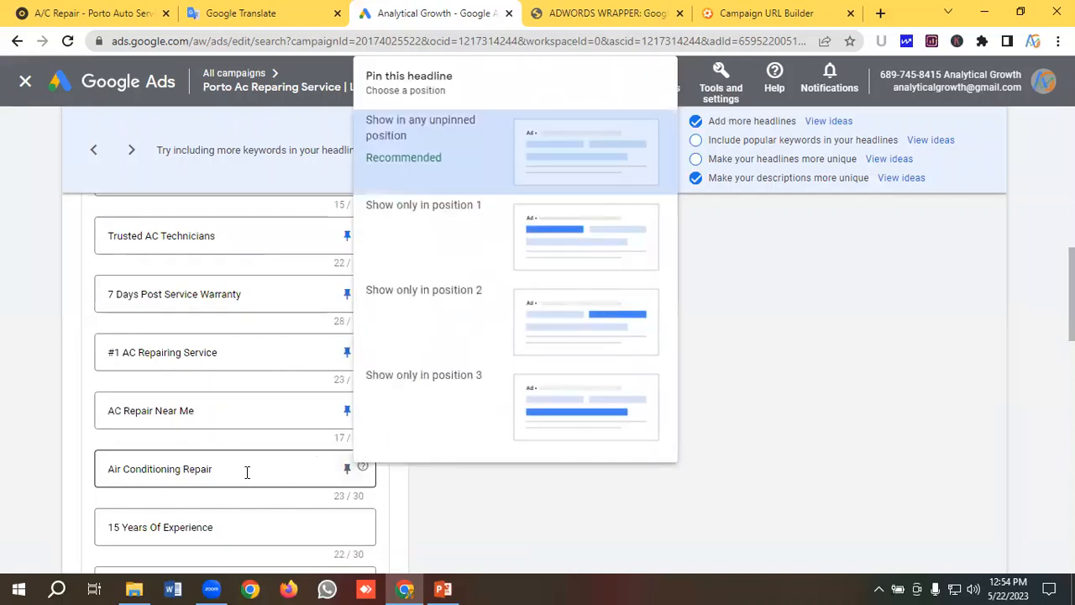
pyautogui.click(559, 350)
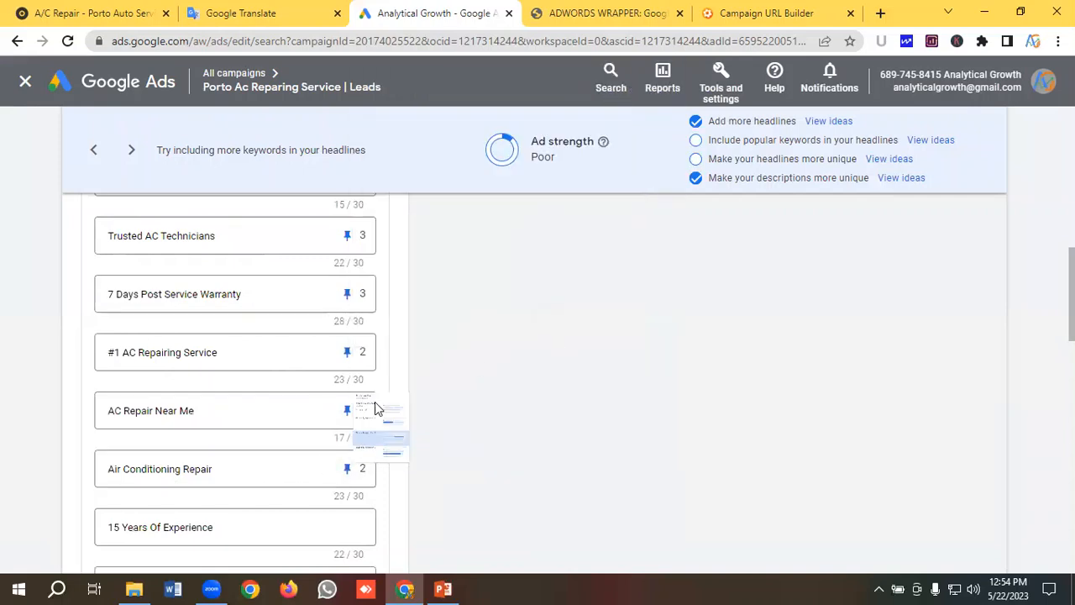
# Pin the headline "15 Years Of Experience" to position 3 and "Air Conditioner Repair Near Me" to position 2
pyautogui.scroll(-1, 286, 403)
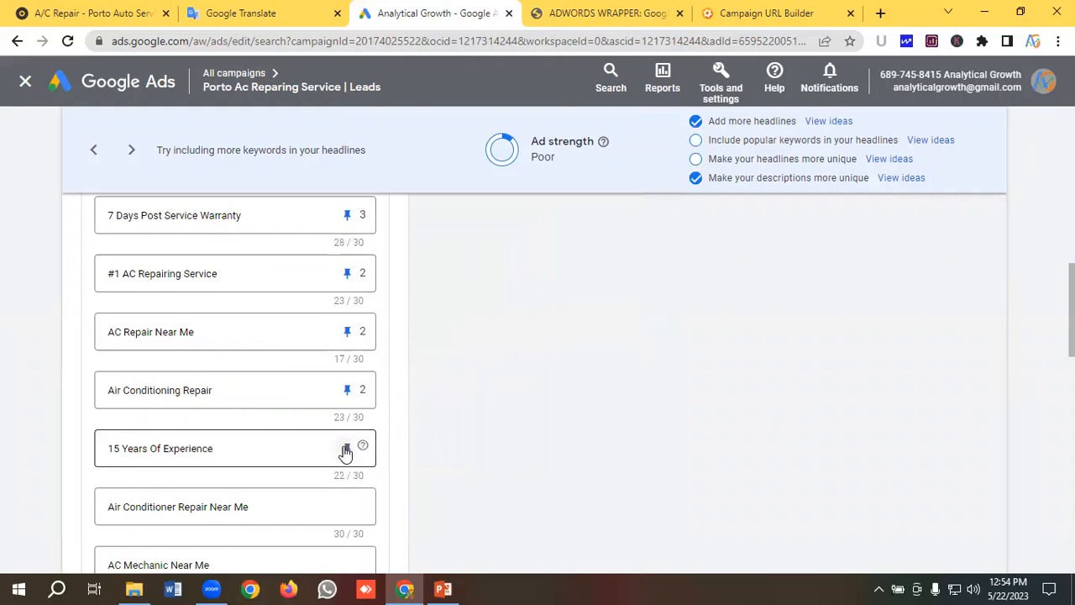
pyautogui.click(345, 451)
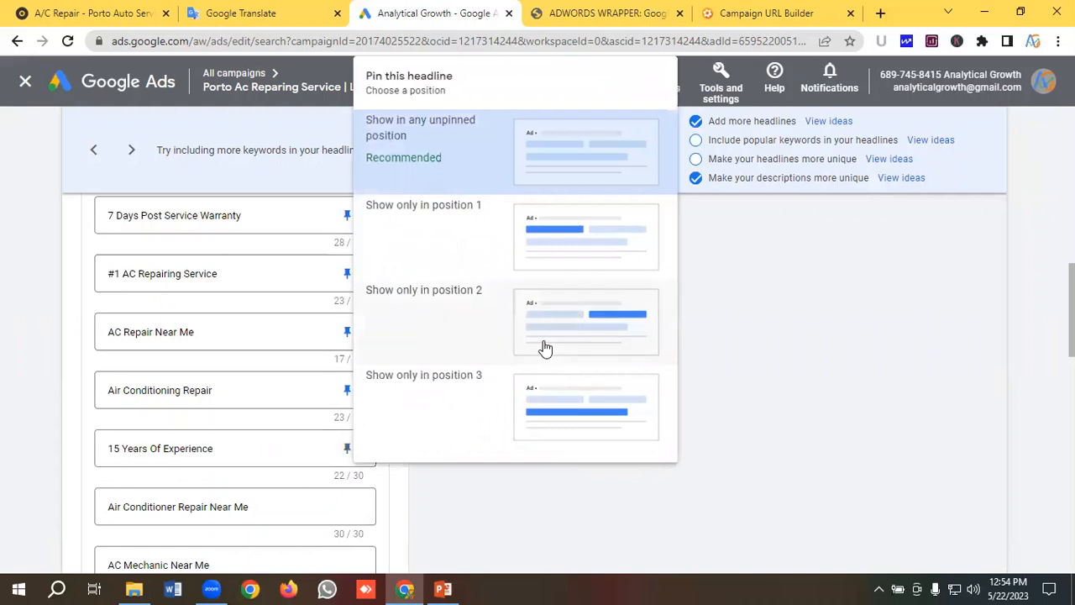
pyautogui.click(542, 423)
pyautogui.scroll(-1, 315, 431)
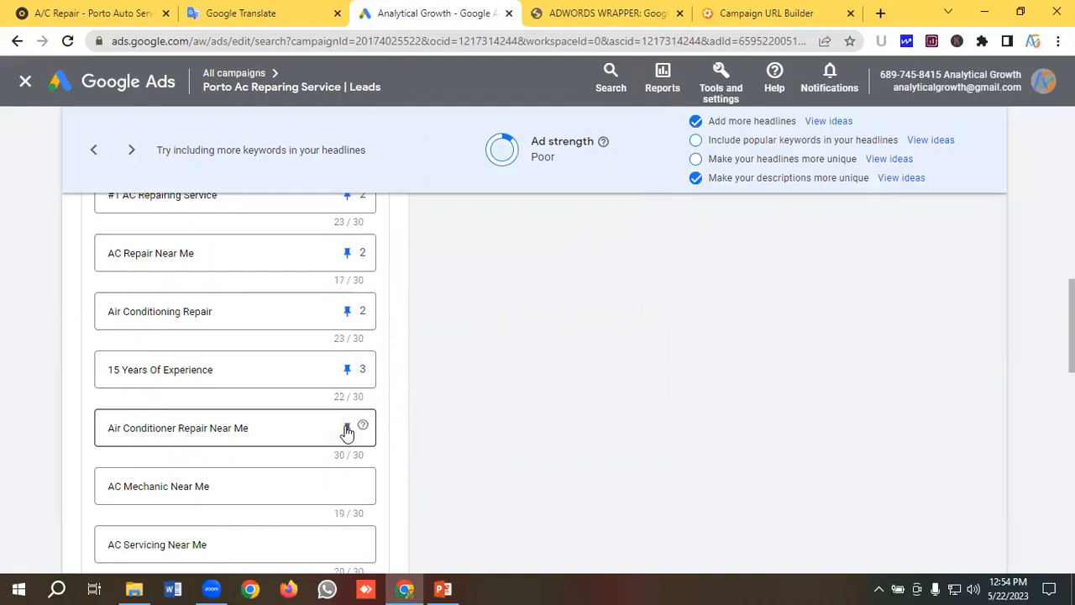
pyautogui.click(347, 430)
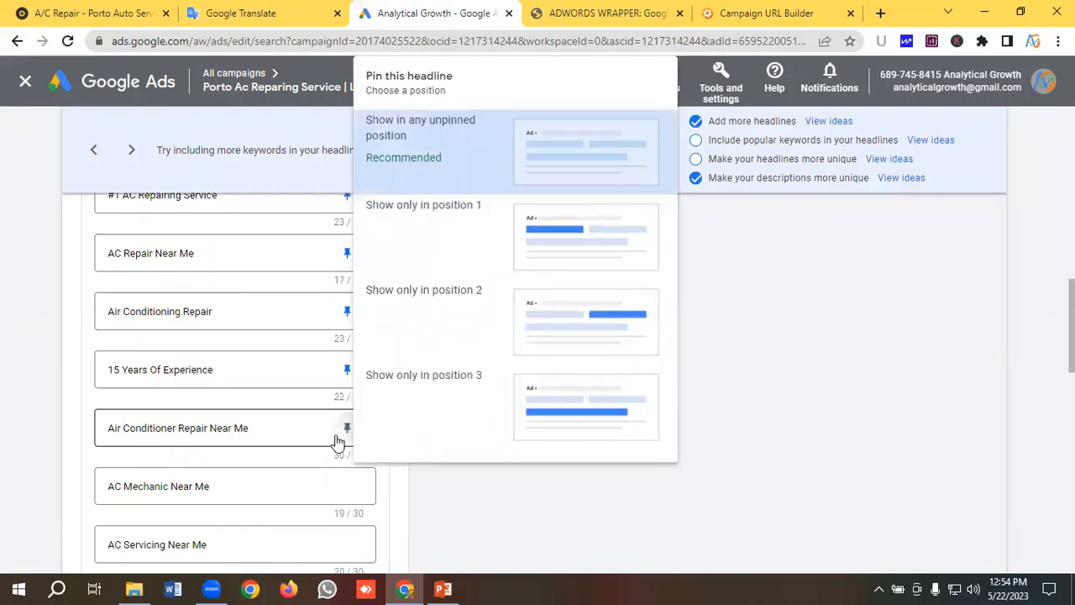
pyautogui.click(580, 338)
# Pin the headlines "AC Mechanic Near Me", "AC Servicing Near Me" and "AC Technician Near Me" to show only in position 2
pyautogui.scroll(-1, 288, 435)
pyautogui.moveTo(343, 428)
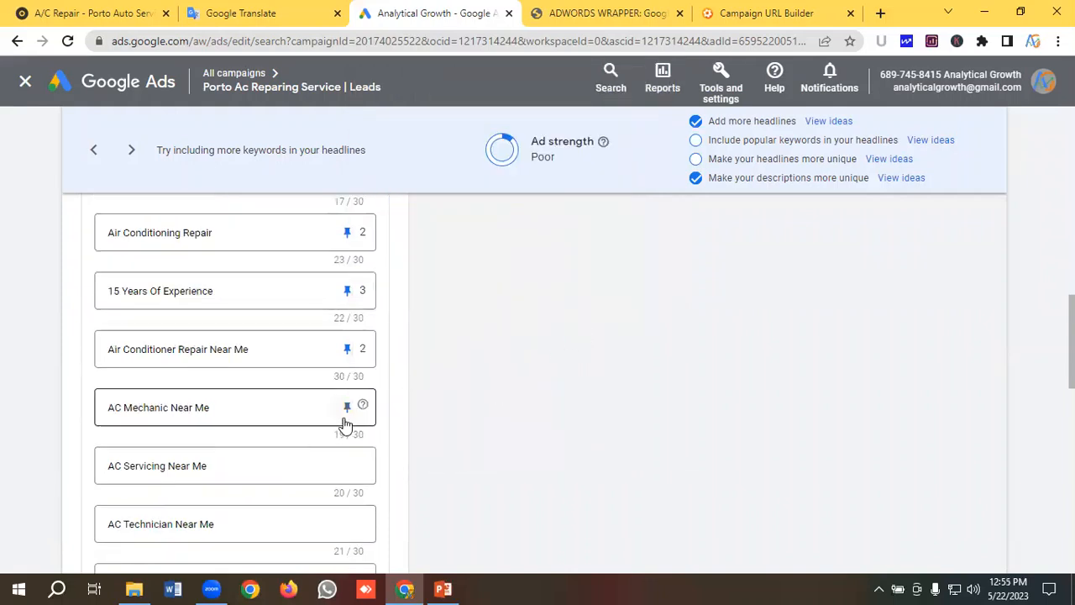
pyautogui.click(347, 407)
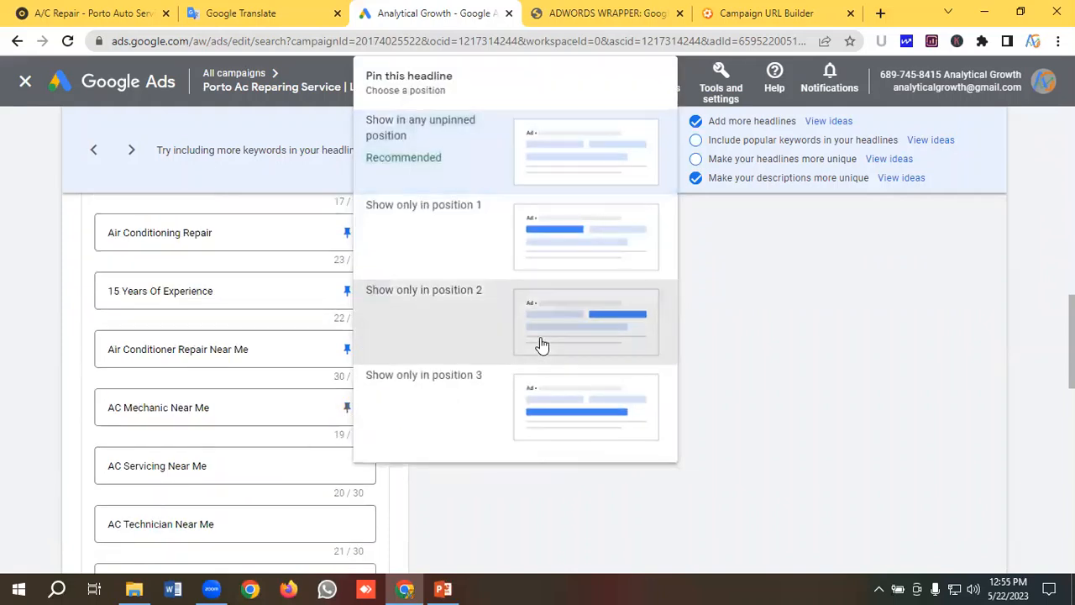
pyautogui.click(543, 345)
pyautogui.click(347, 466)
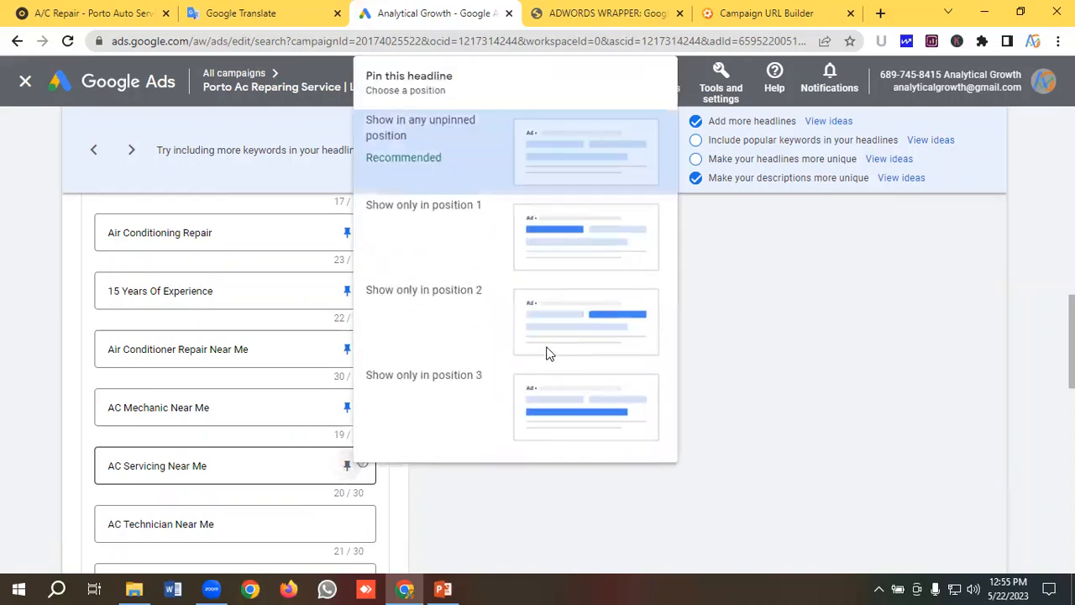
pyautogui.click(548, 345)
pyautogui.scroll(-1, 336, 420)
pyautogui.moveTo(349, 443)
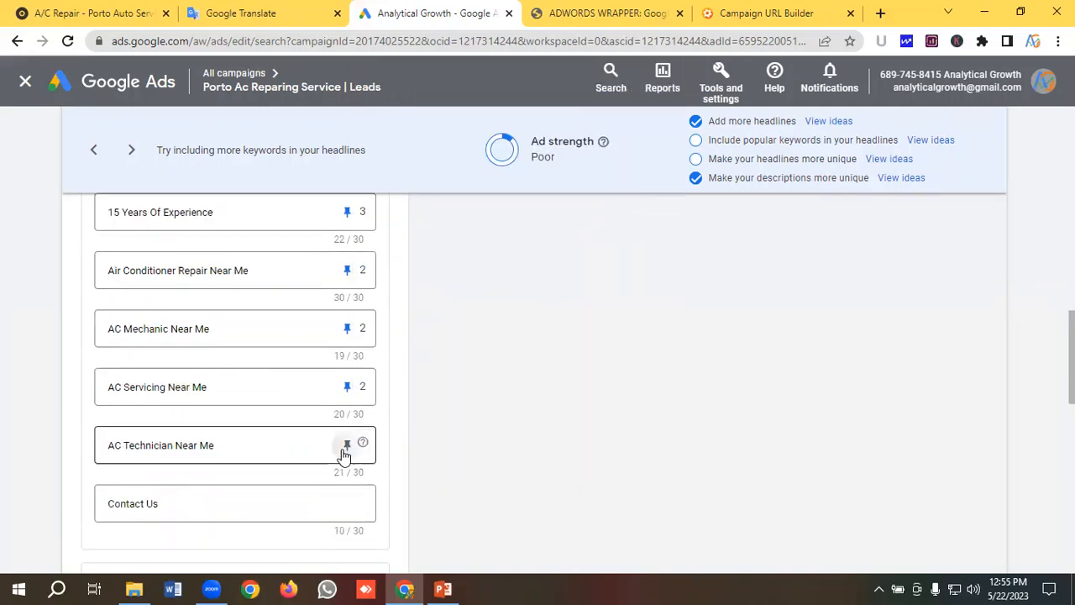
pyautogui.click(344, 448)
pyautogui.click(547, 339)
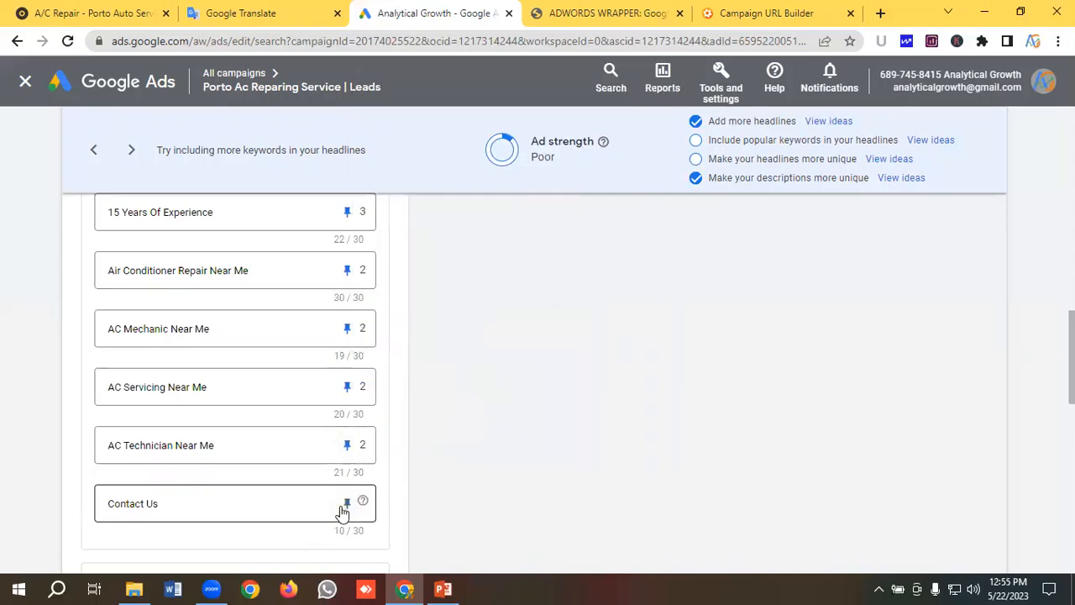
# Pin the headline "Contact Us" to show only in position 3 and check the ad preview
pyautogui.click(344, 508)
pyautogui.click(554, 447)
pyautogui.scroll(10, 265, 458)
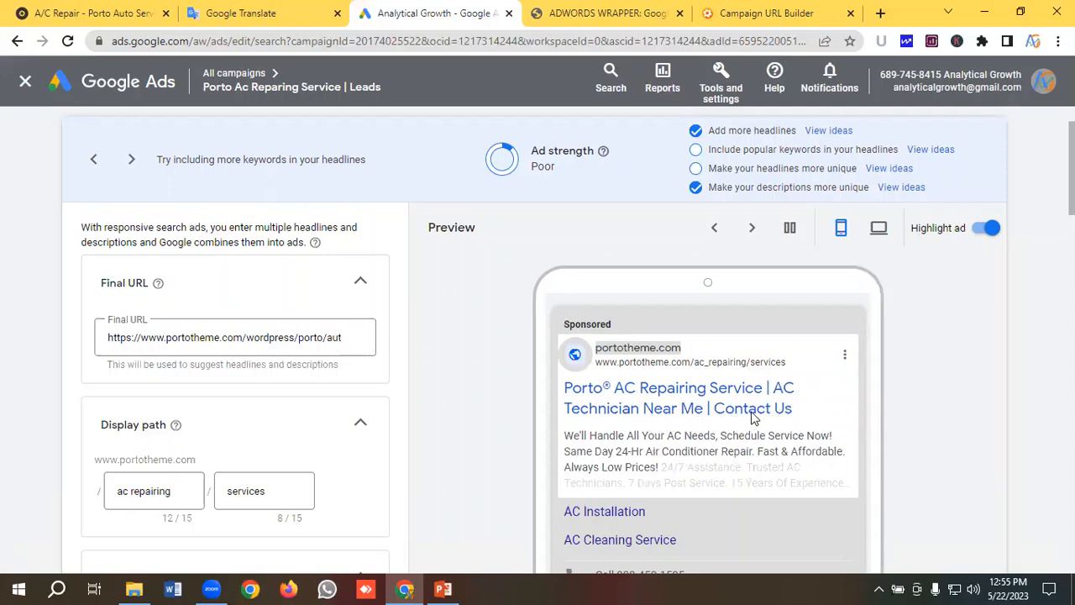
# Pin the description starting "Porto® Your Local Ac Repairing Service" to position 1 and "We'll Handle All Your AC Needs, Schedule Service Now!" to position 2
pyautogui.scroll(-12, 319, 433)
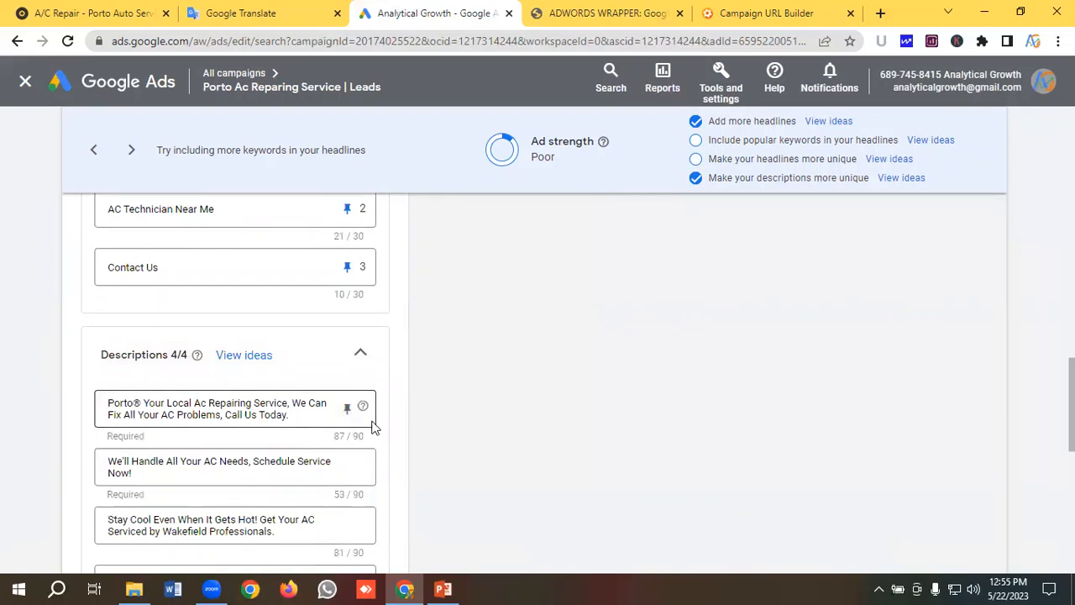
pyautogui.click(346, 410)
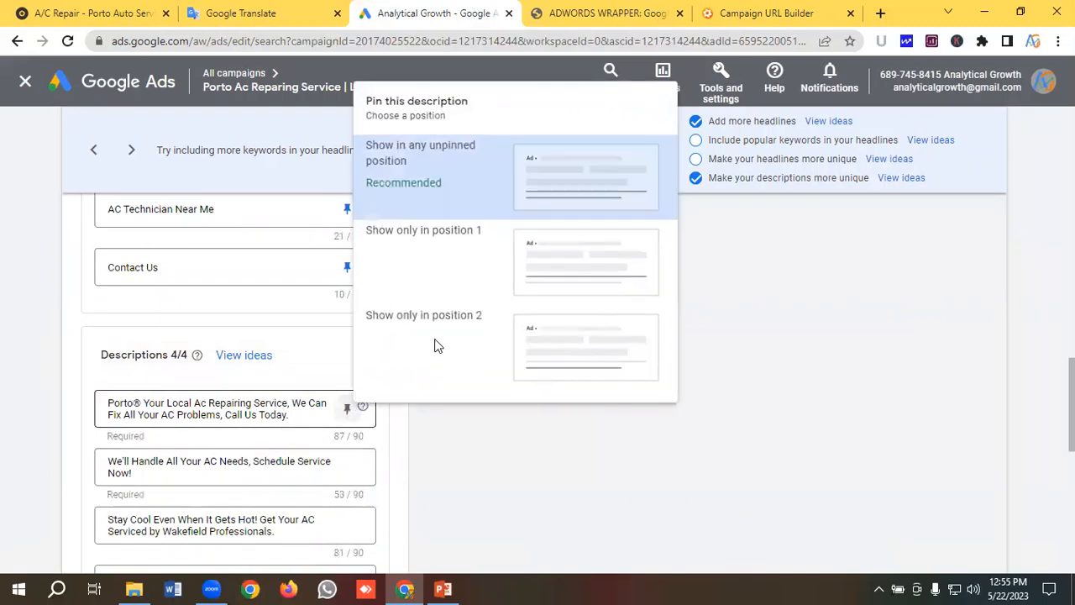
pyautogui.click(565, 248)
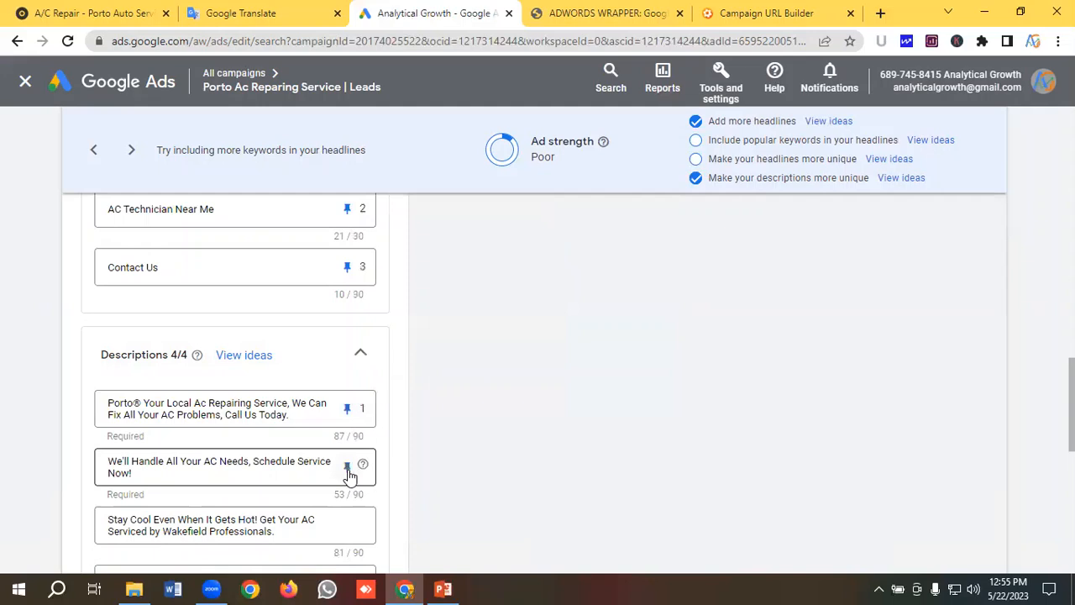
pyautogui.click(348, 469)
pyautogui.click(560, 392)
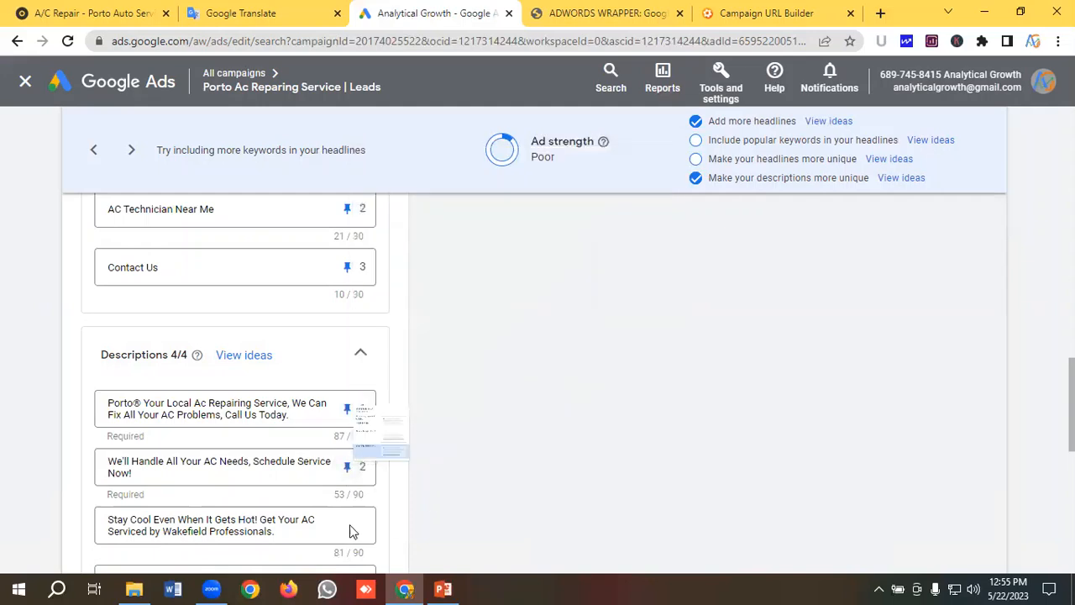
# Pin the description starting "Stay Cool Even When It Gets Hot!" to position 2 and "Same Day 24-Hr Air Conditioner Repair" to position 1
pyautogui.scroll(-1, 289, 423)
pyautogui.click(347, 446)
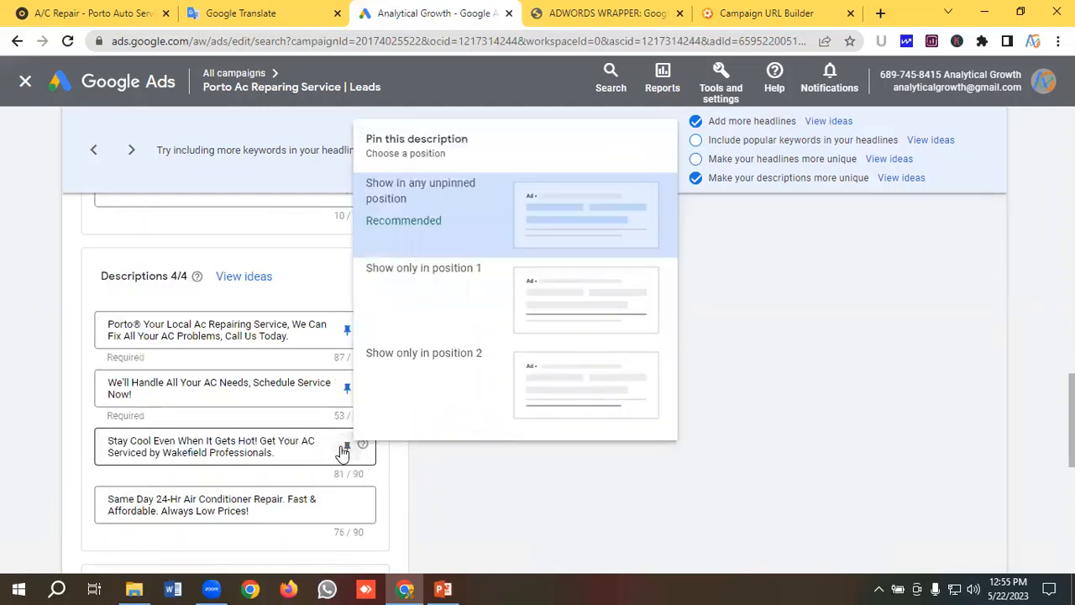
pyautogui.click(586, 377)
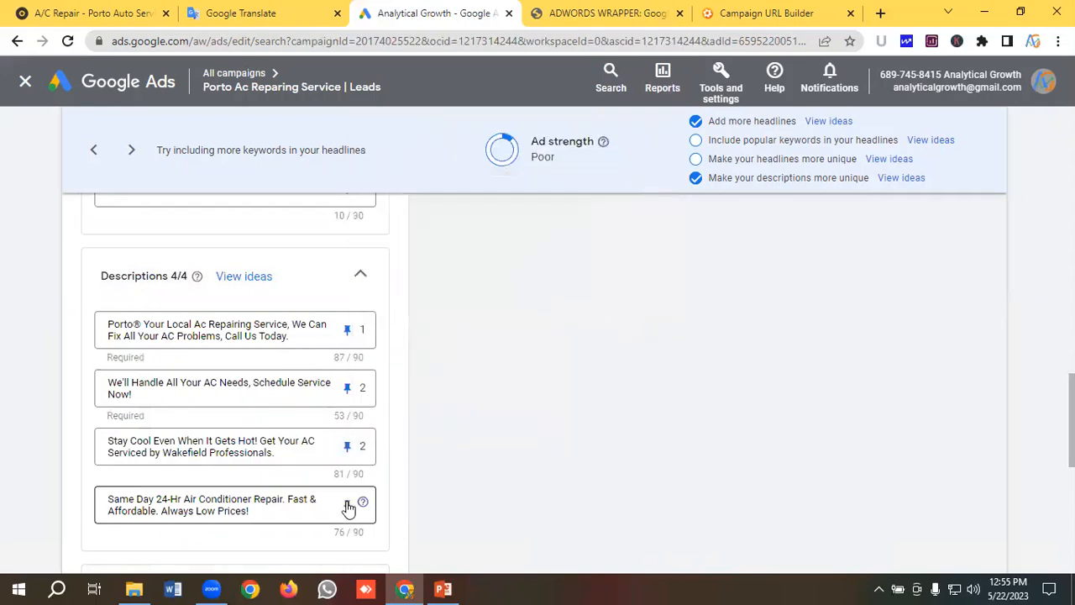
pyautogui.click(347, 503)
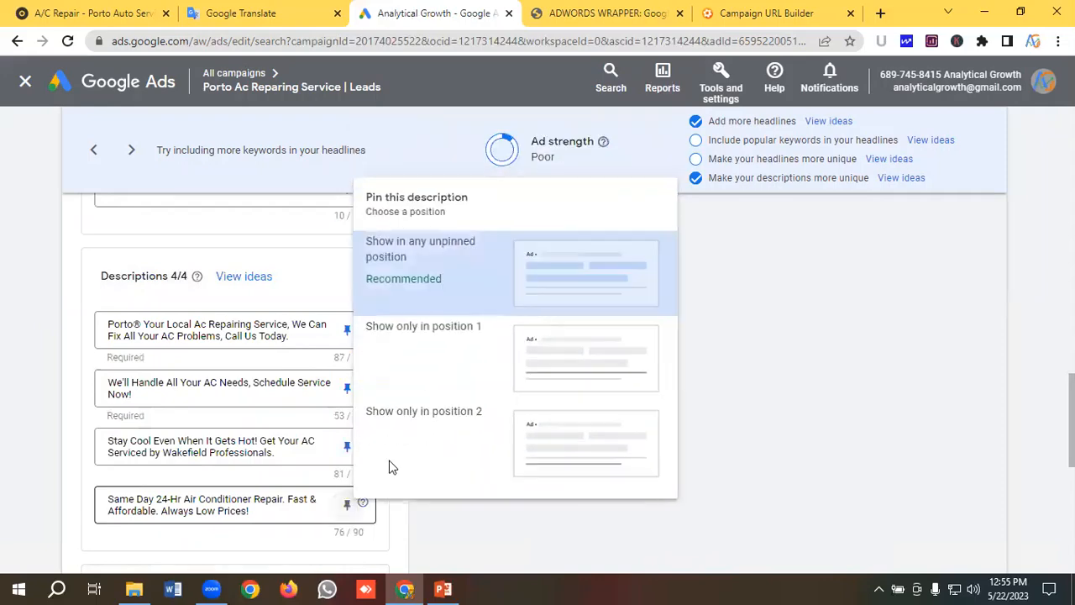
pyautogui.click(554, 365)
# Review the remaining ad assets and sitelinks, and save the edited duplicate ad
pyautogui.scroll(-2, 266, 349)
pyautogui.scroll(-2, 265, 349)
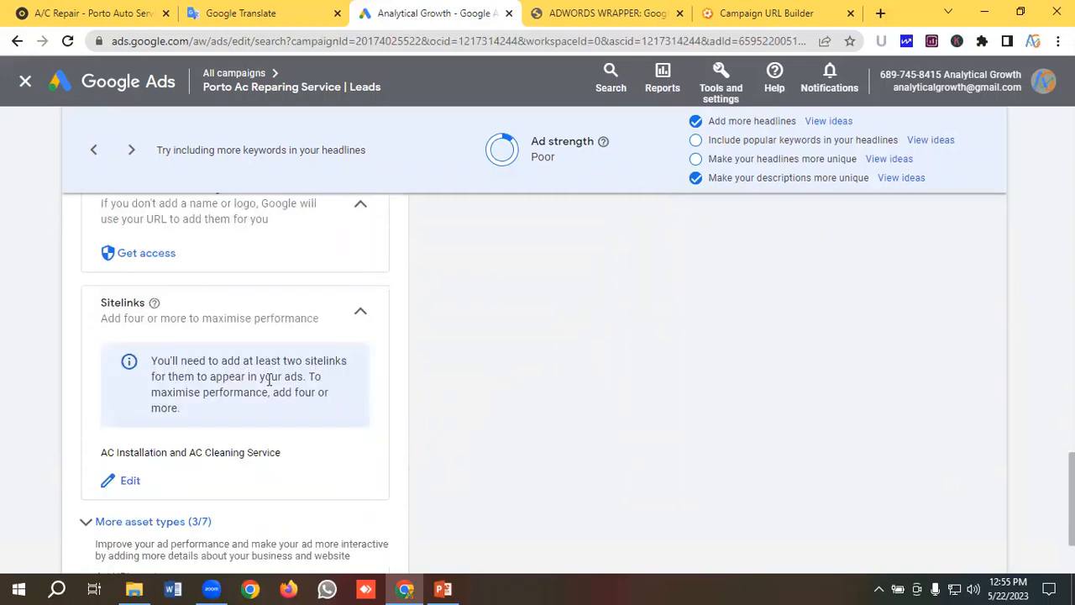
pyautogui.scroll(-1, 273, 380)
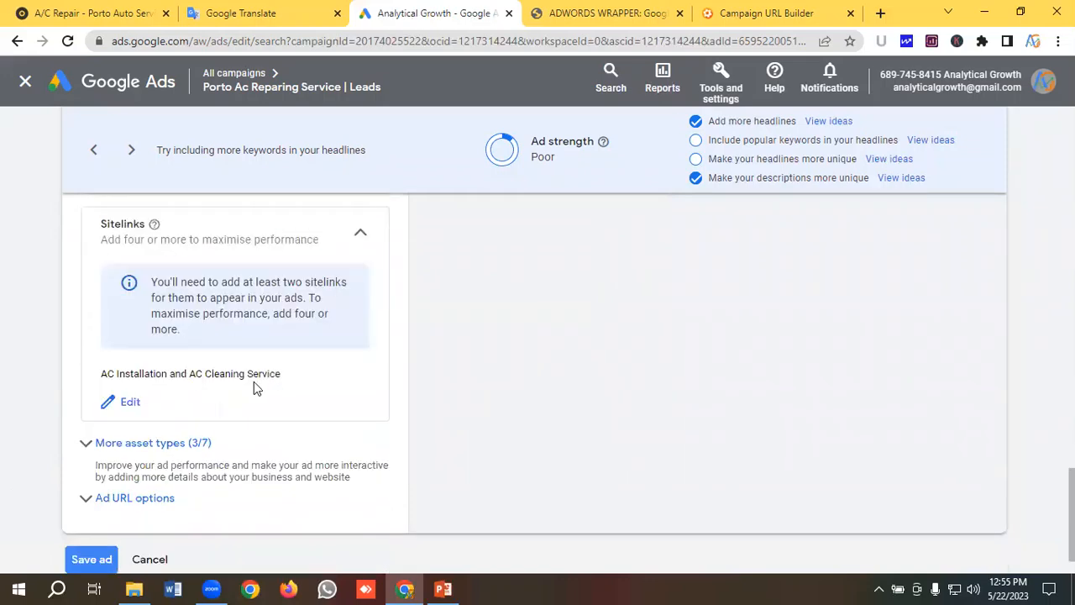
pyautogui.scroll(-1, 258, 395)
pyautogui.click(94, 506)
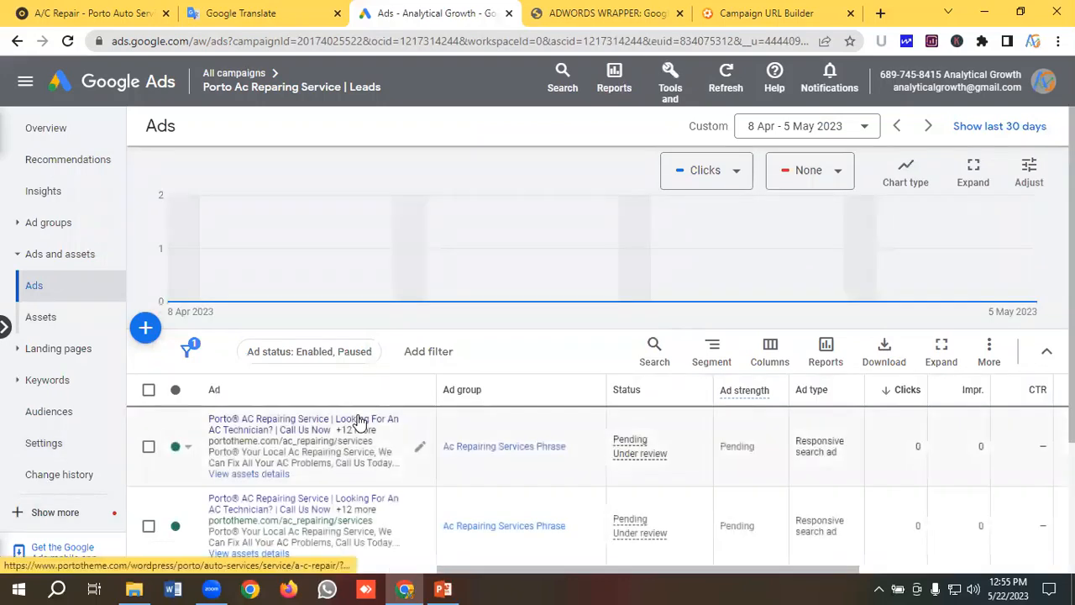
# Check both responsive search ads in the campaign's ad list and open the campaign settings
pyautogui.scroll(-1, 356, 424)
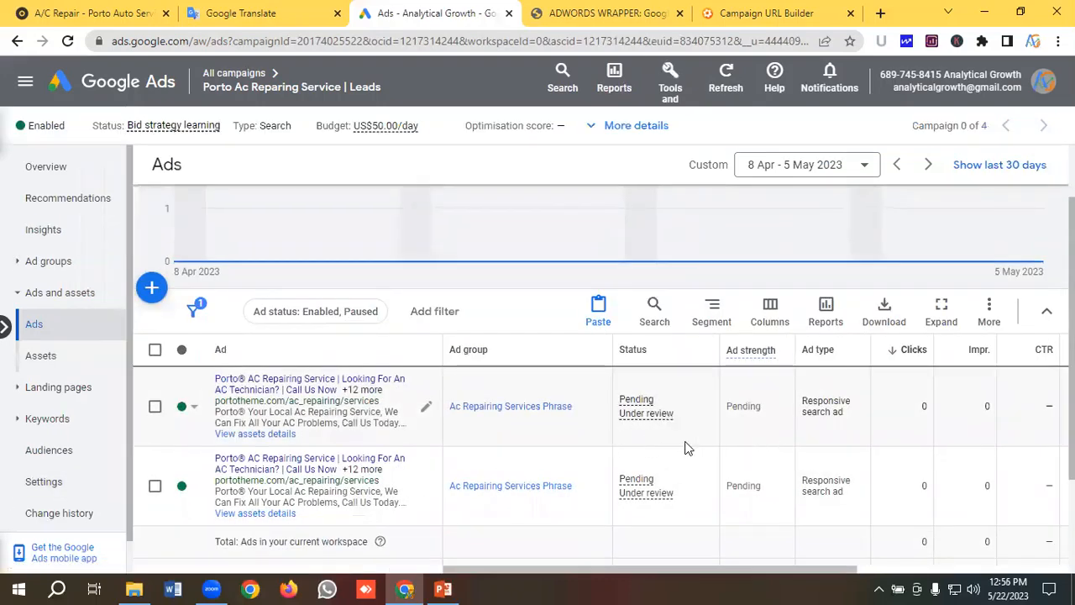
pyautogui.scroll(-1, 699, 438)
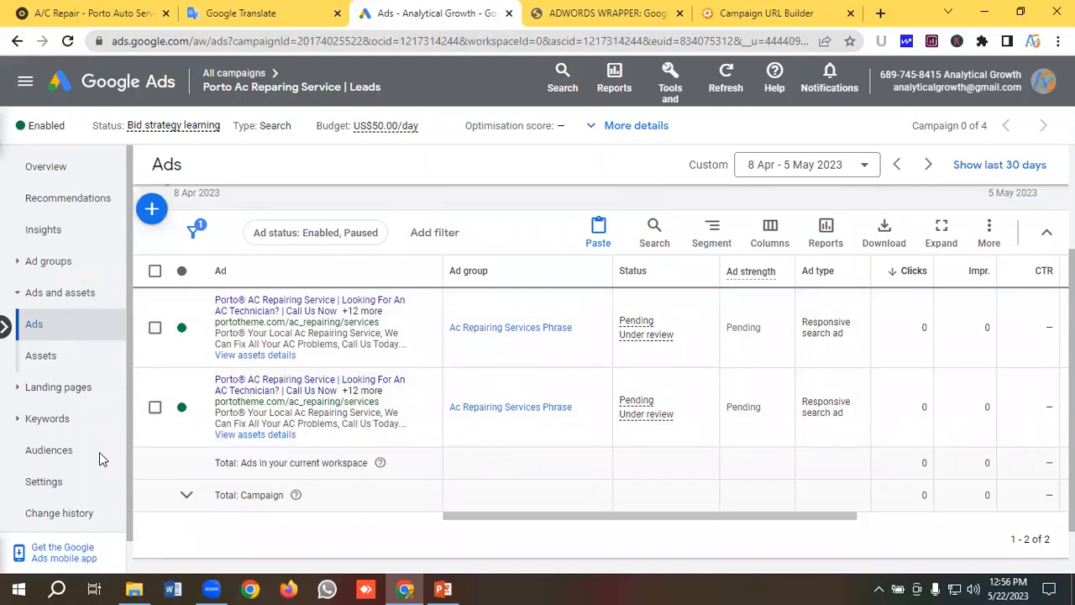
pyautogui.click(48, 482)
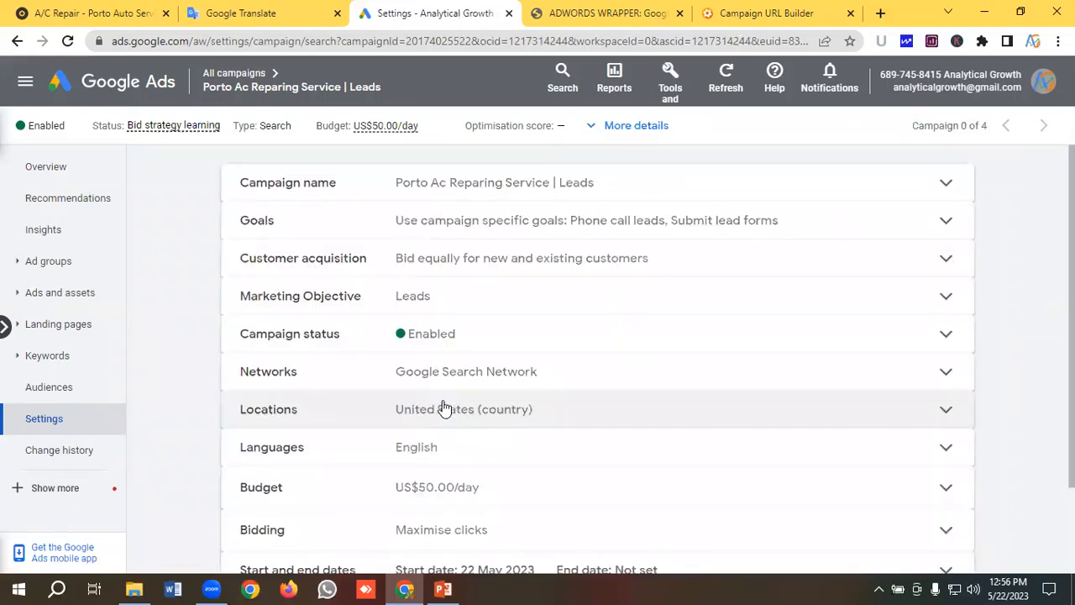
# Change the campaign's bid strategy to Manual CPC with Enhanced CPC optimised for conversions, and save it
pyautogui.scroll(-2, 445, 410)
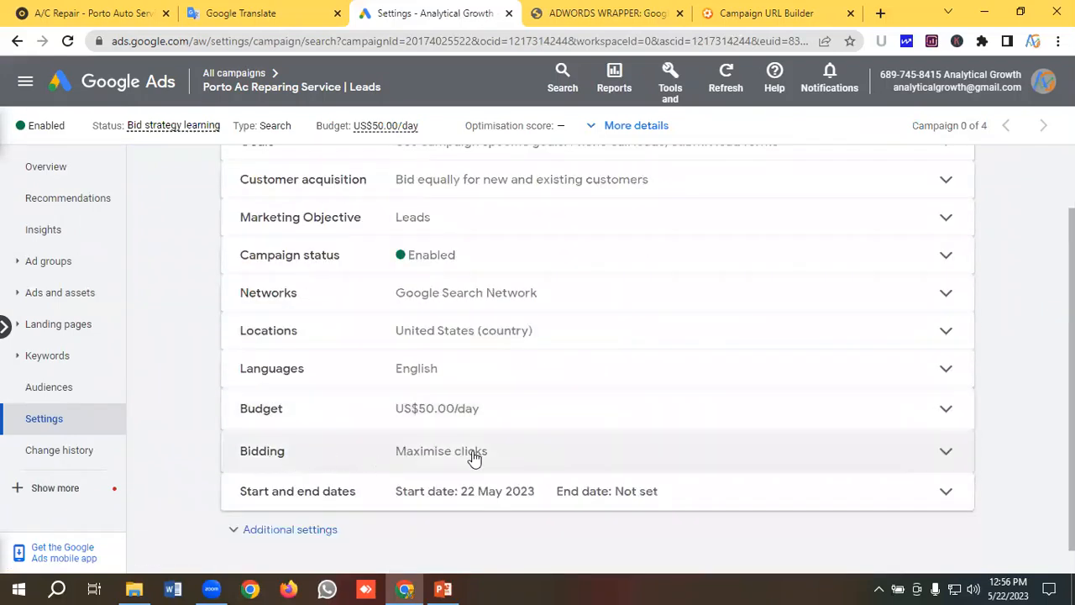
pyautogui.click(423, 458)
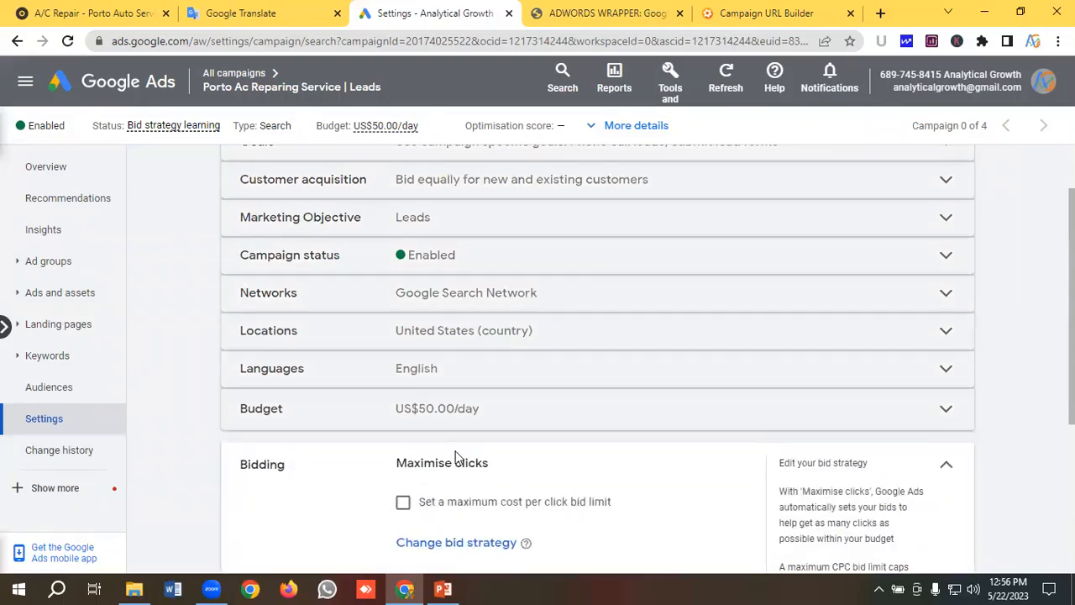
pyautogui.click(457, 465)
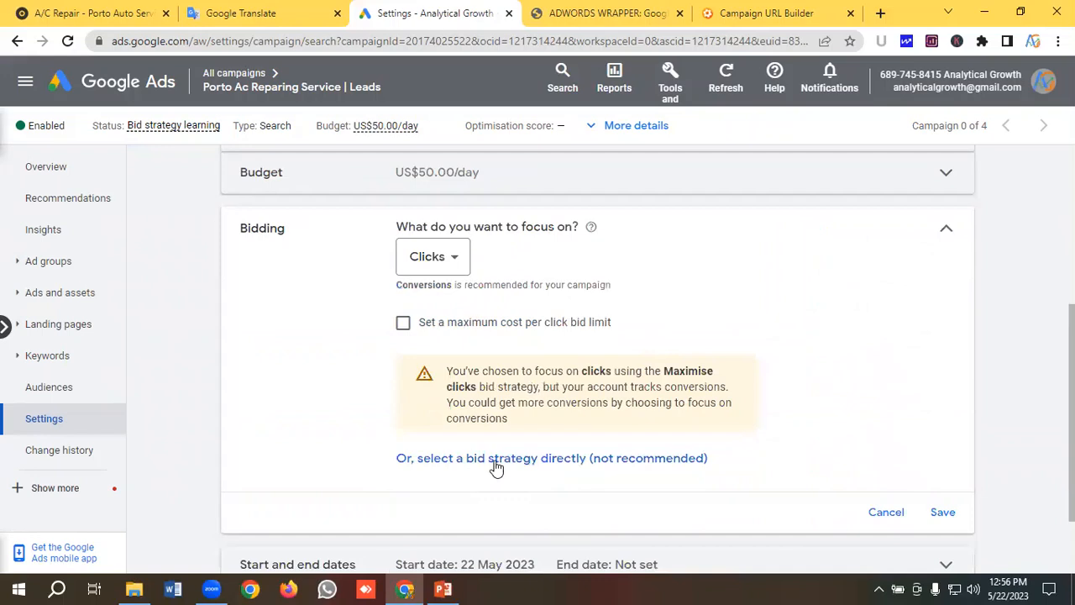
pyautogui.click(496, 459)
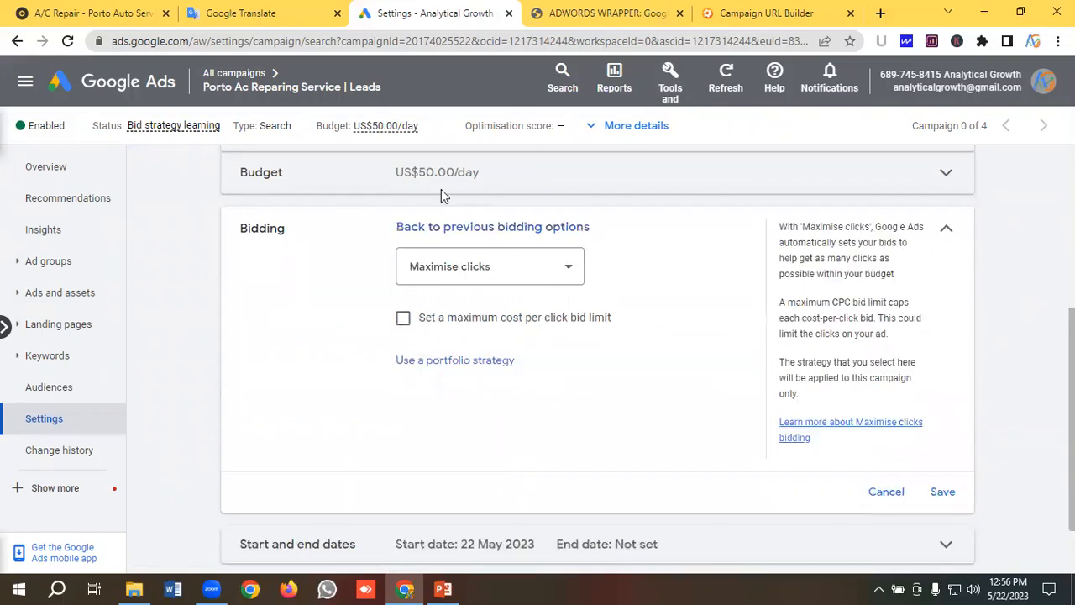
pyautogui.click(437, 260)
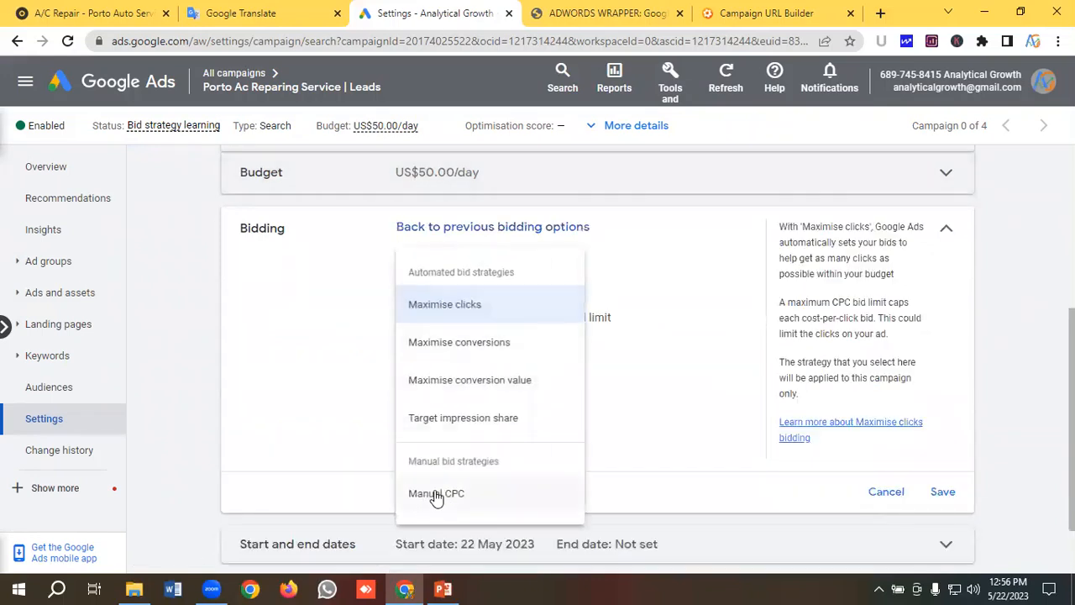
pyautogui.click(434, 495)
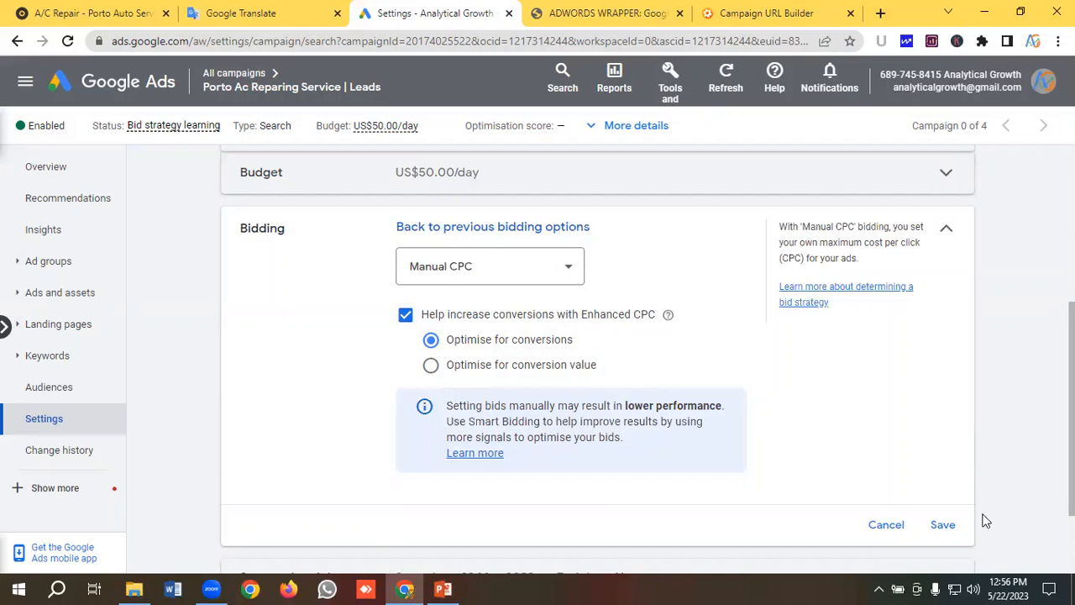
pyautogui.click(943, 525)
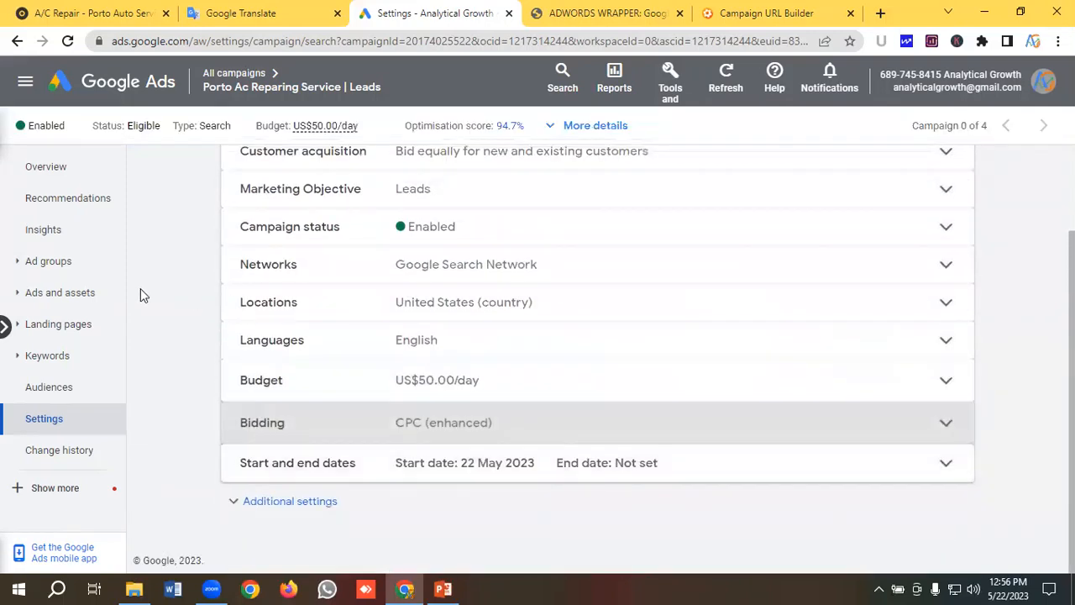
# Set the default max. CPC of the Ac Repairing Services Phrase ad group to US$30, checking the average CPC in the Google Translate notes
pyautogui.click(74, 266)
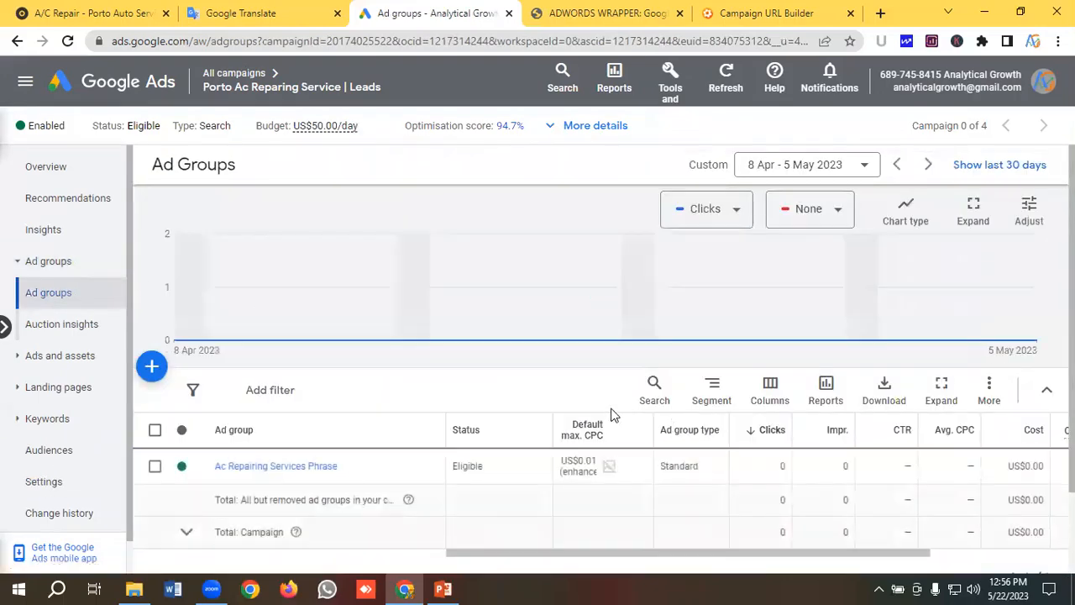
pyautogui.scroll(-1, 610, 434)
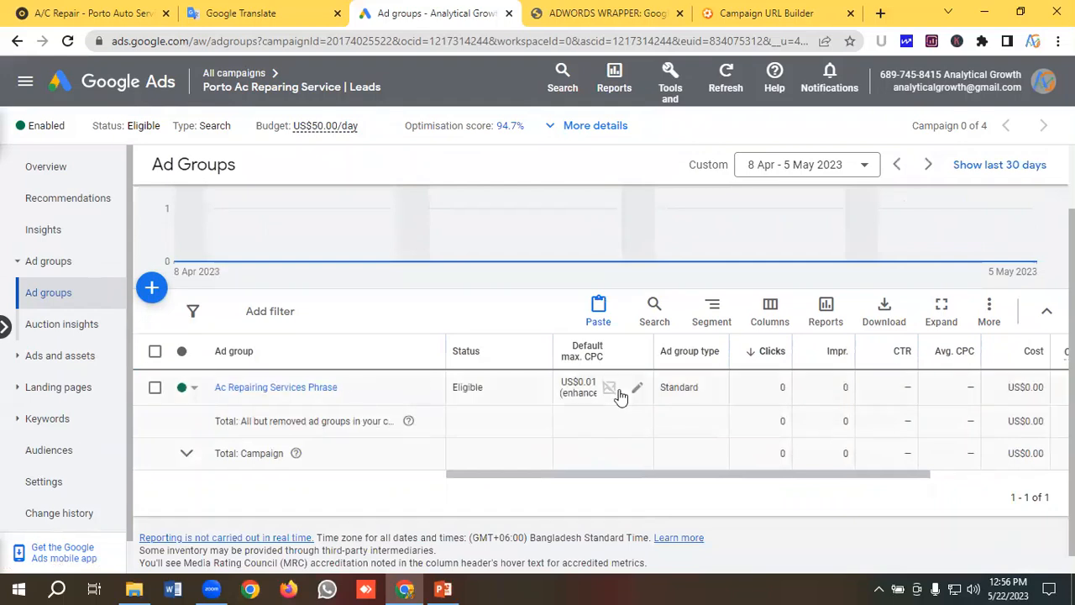
pyautogui.click(636, 391)
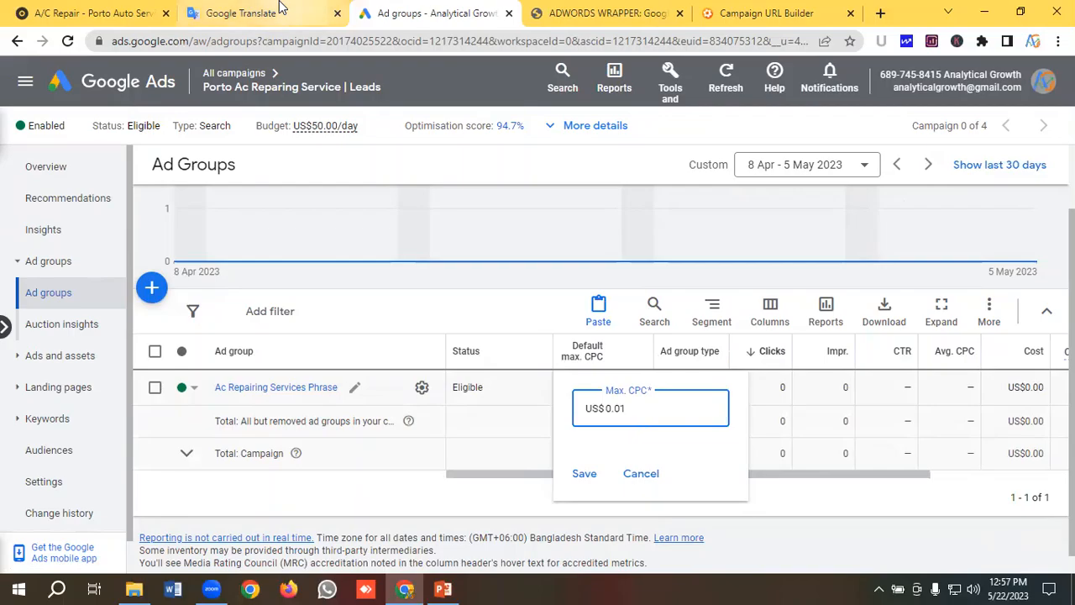
pyautogui.click(241, 13)
pyautogui.scroll(4, 271, 322)
pyautogui.scroll(10, 270, 322)
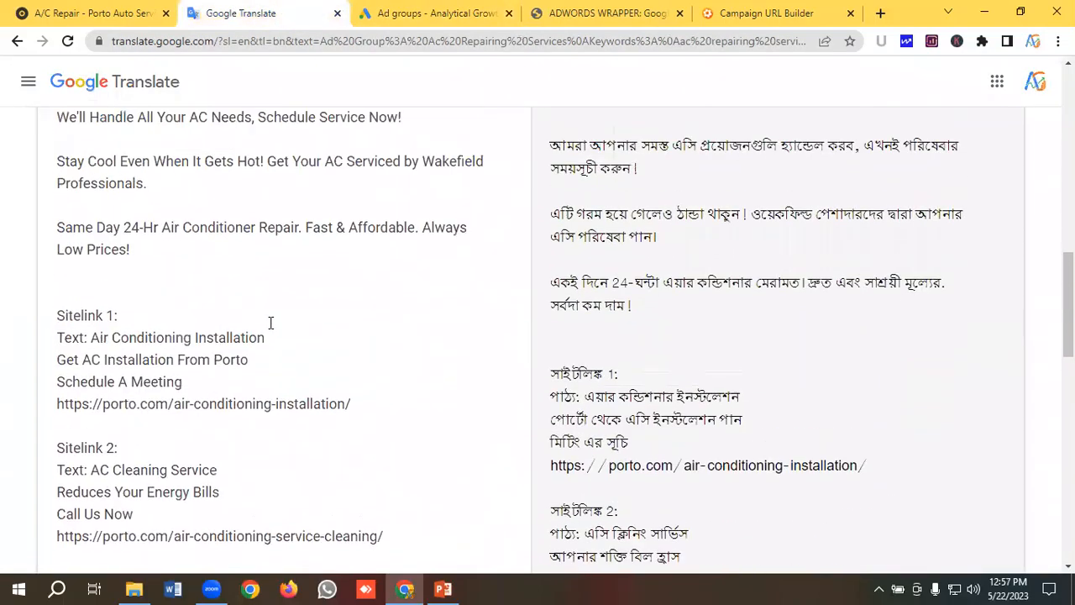
pyautogui.scroll(2, 270, 323)
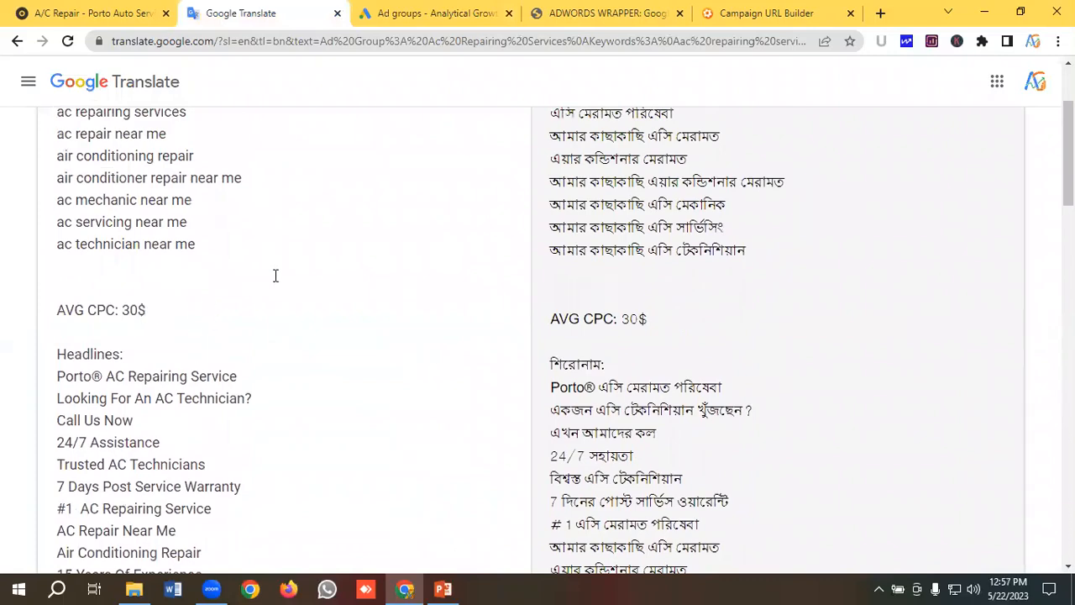
pyautogui.click(408, 19)
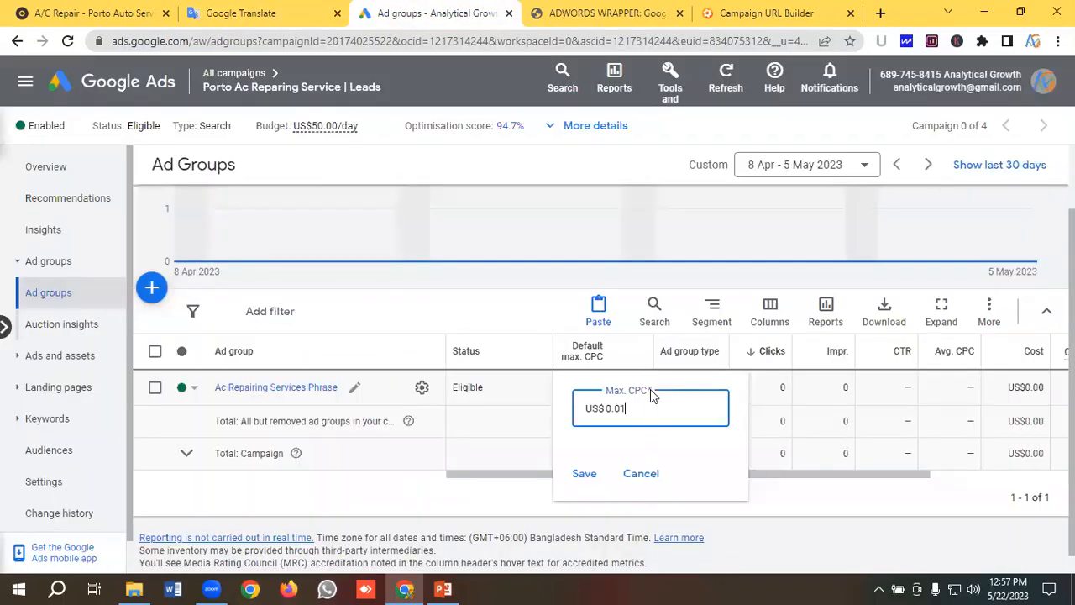
pyautogui.press('BackSpace')
pyautogui.press('BackSpace')
pyautogui.write('30')
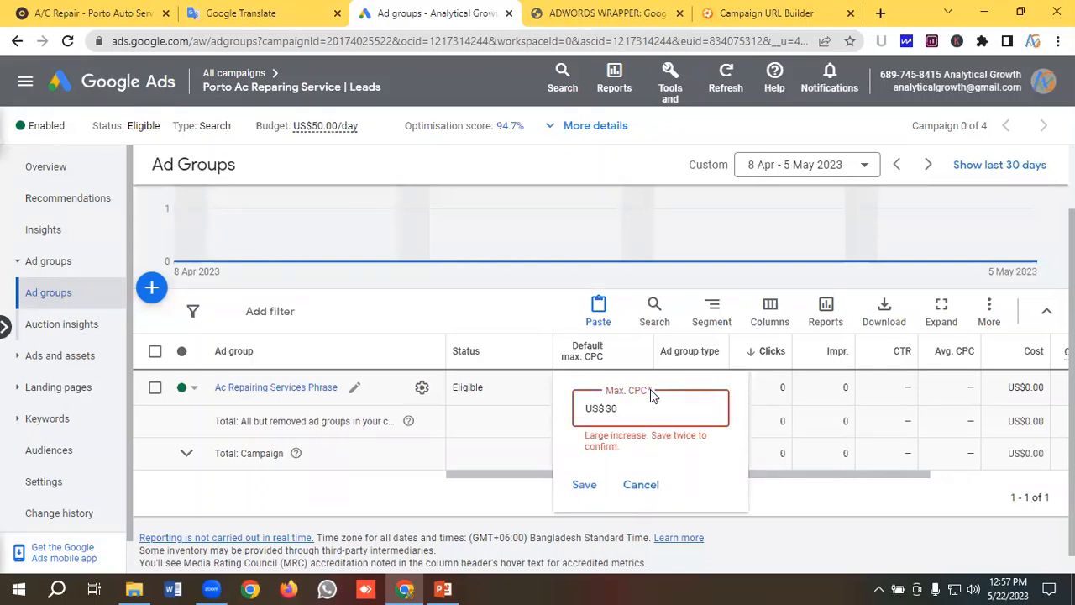
pyautogui.click(586, 486)
pyautogui.click(588, 487)
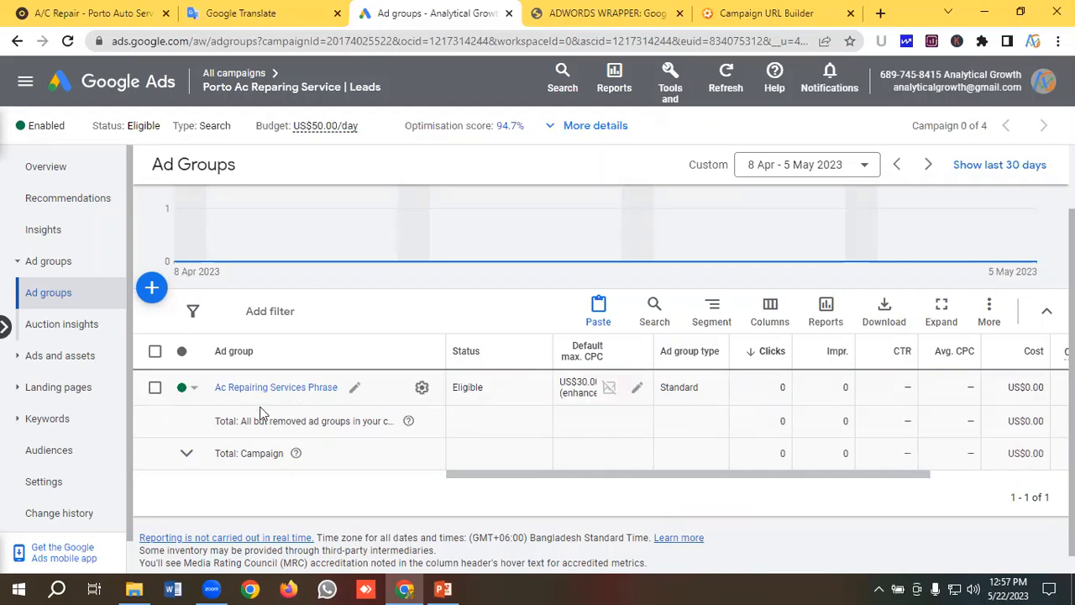
# Copy the Ac Repairing Services Phrase ad group and paste it into the Porto Ac Reparing Service | Leads campaign, pausing new ad groups after pasting
pyautogui.click(155, 388)
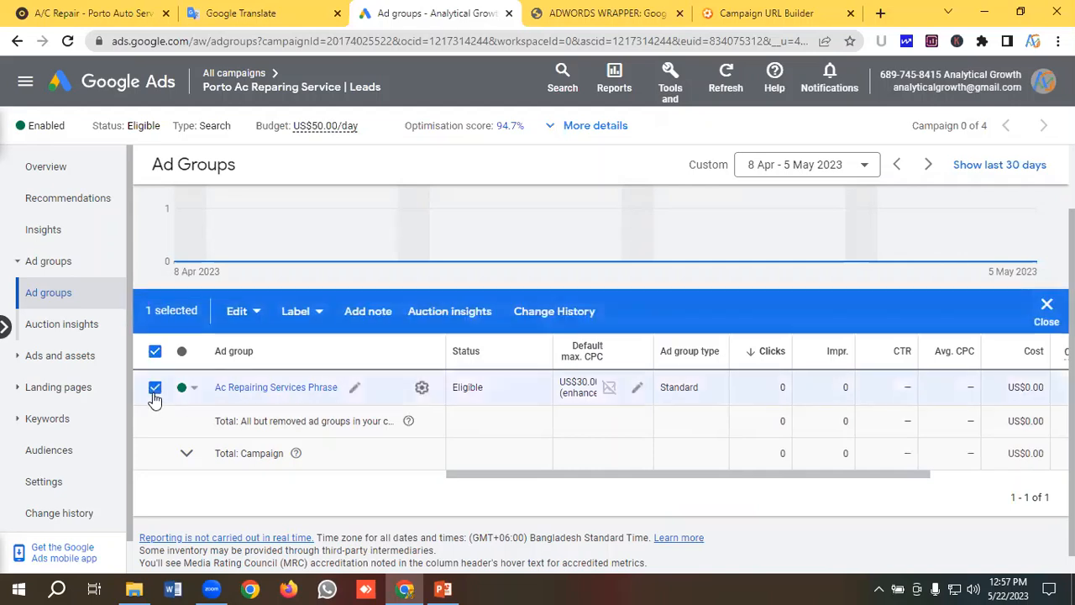
pyautogui.click(237, 312)
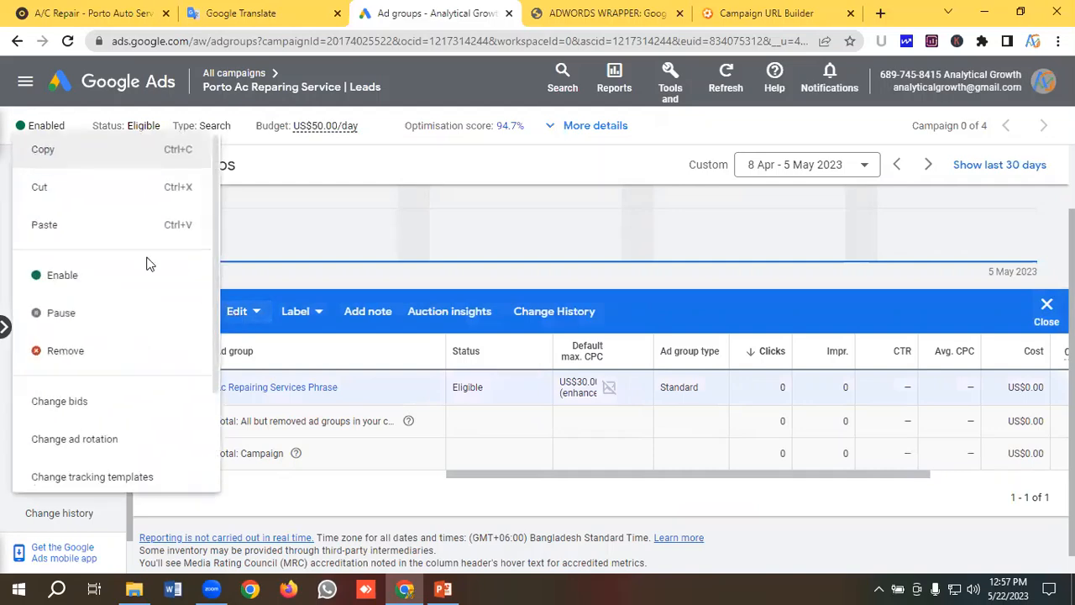
pyautogui.click(43, 152)
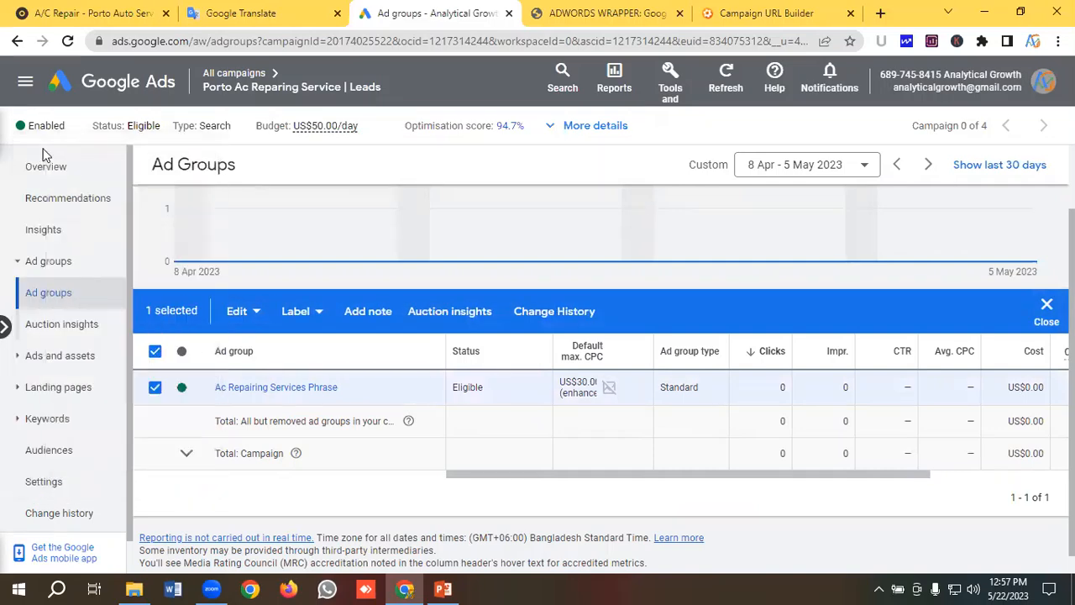
pyautogui.click(238, 312)
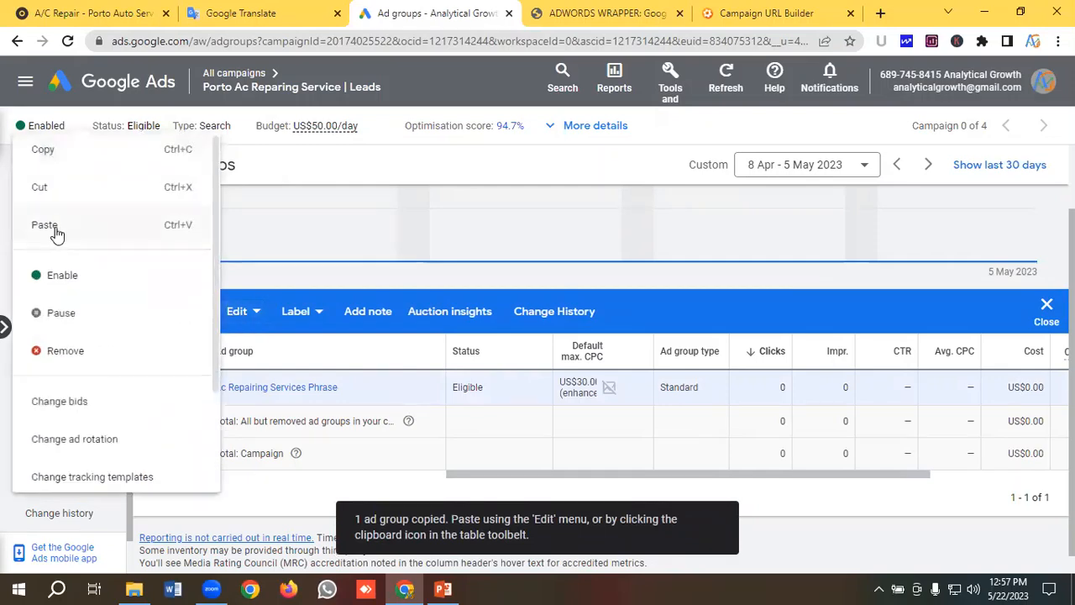
pyautogui.click(55, 232)
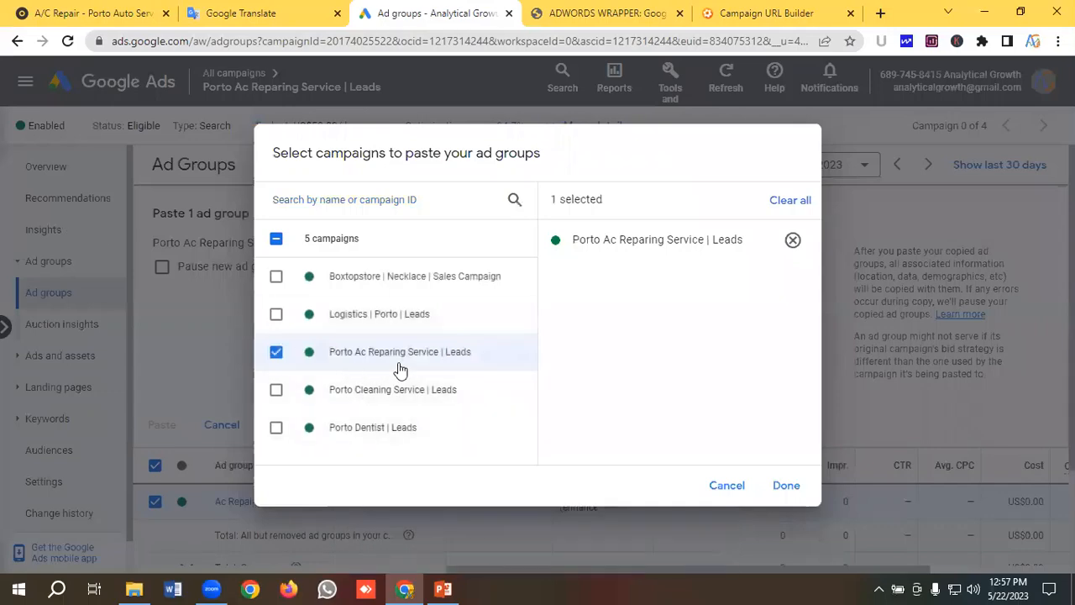
pyautogui.click(786, 488)
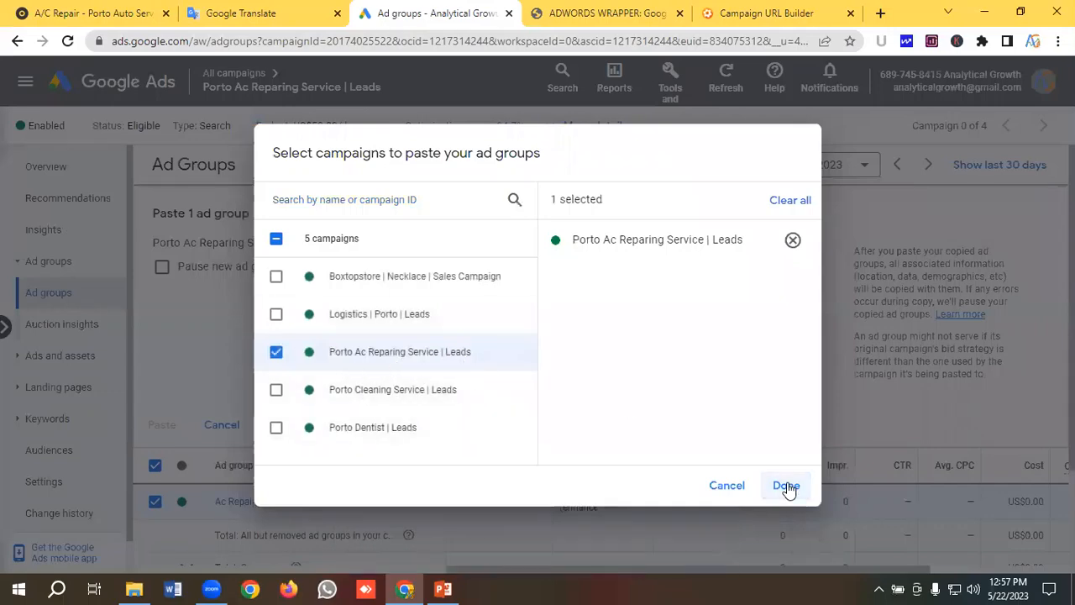
pyautogui.click(162, 268)
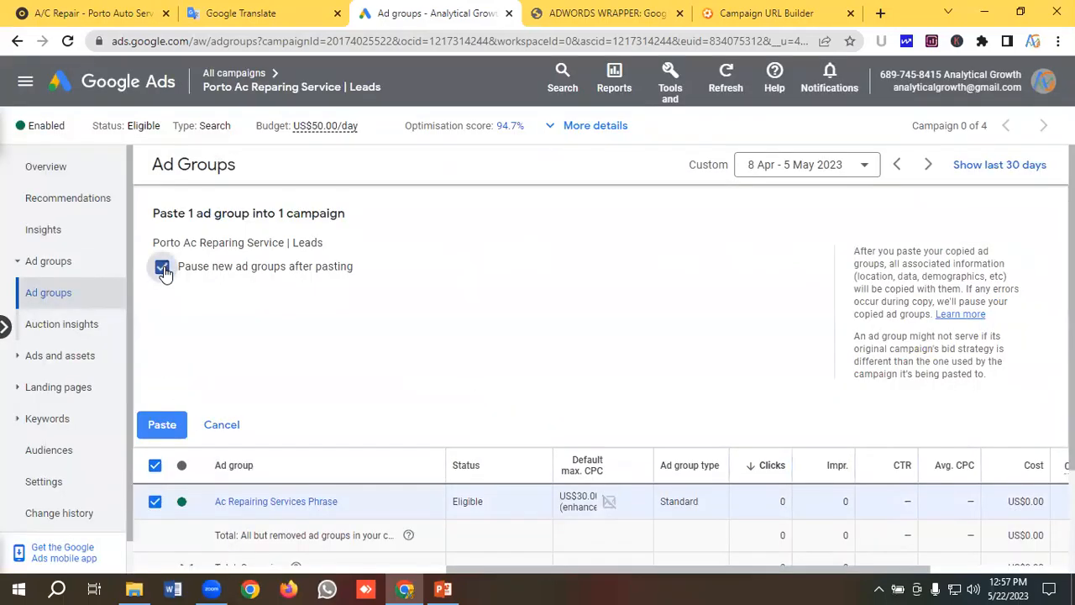
pyautogui.click(165, 426)
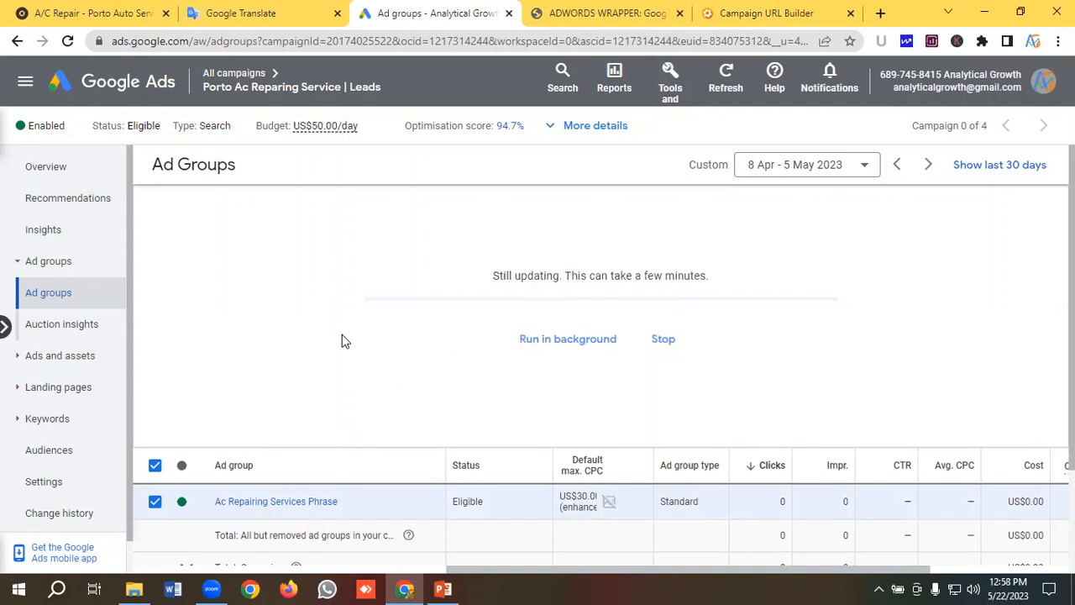
pyautogui.scroll(-1, 341, 340)
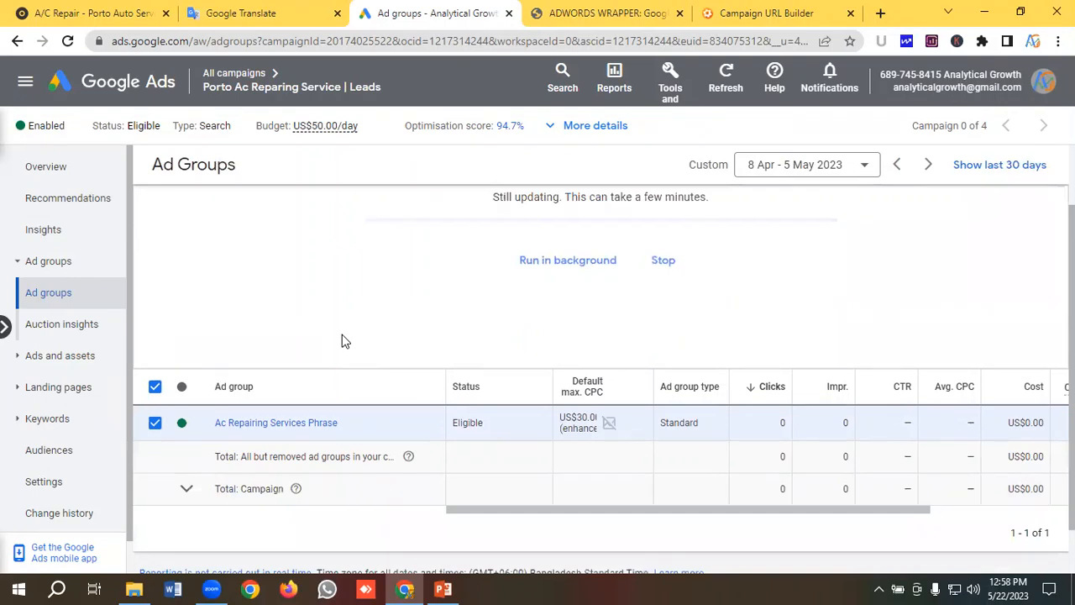
pyautogui.scroll(1, 342, 340)
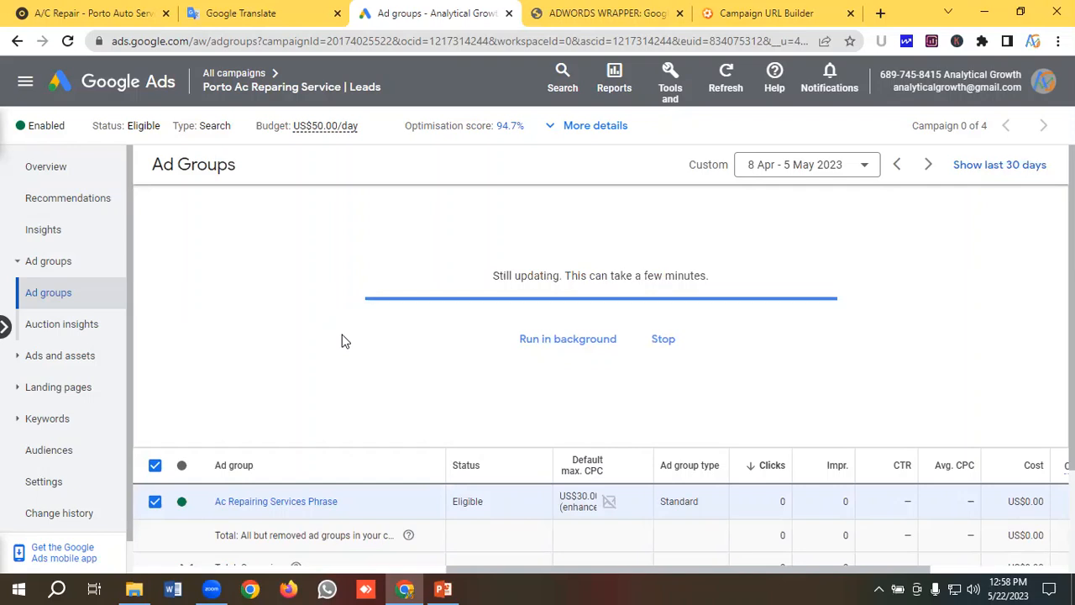
pyautogui.scroll(-1, 342, 340)
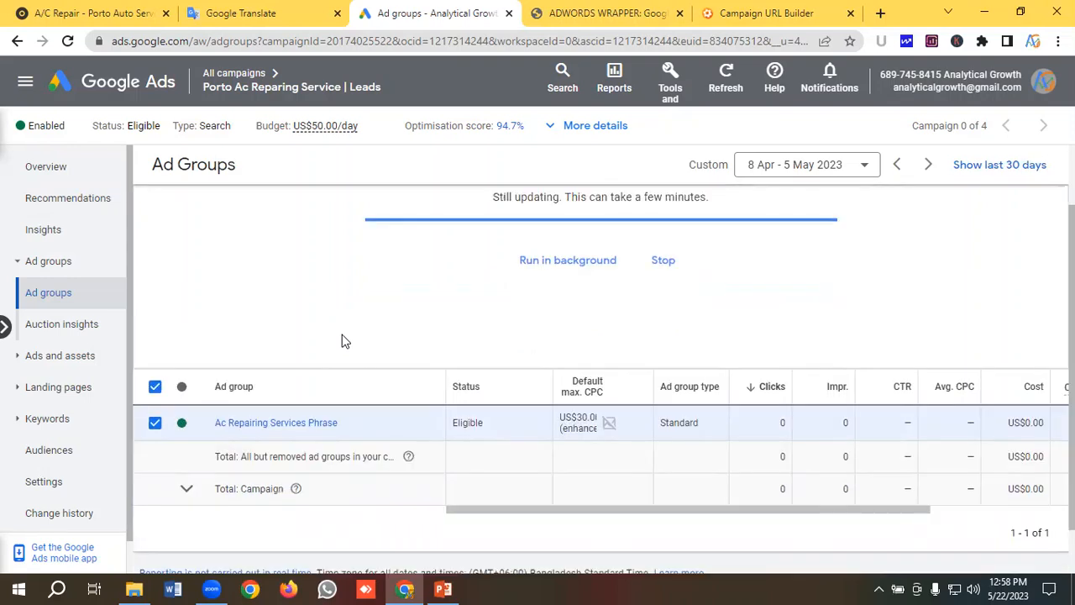
pyautogui.scroll(1, 342, 340)
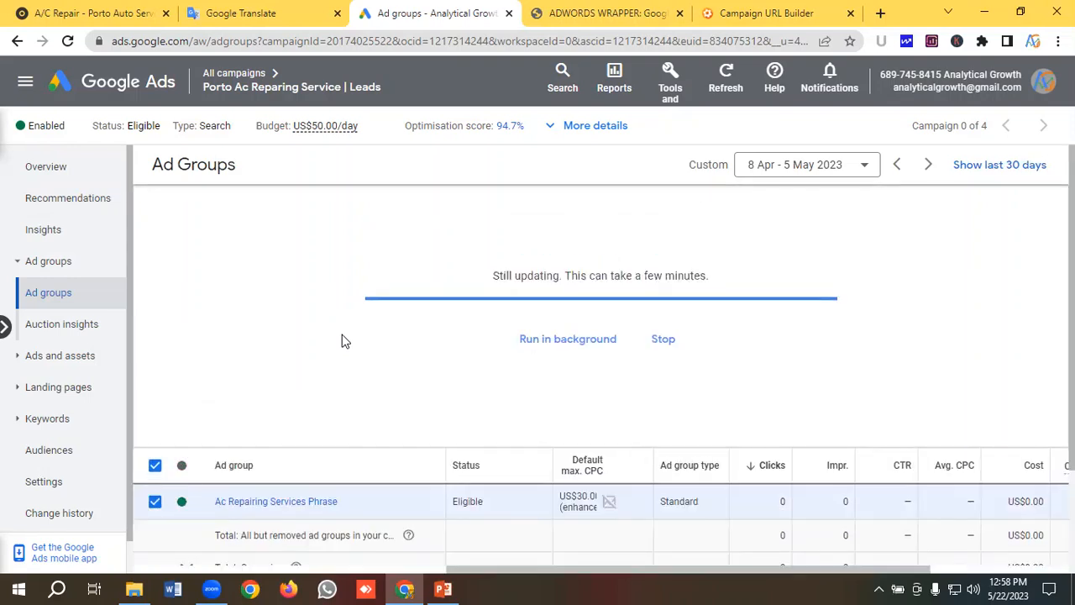
pyautogui.scroll(-1, 342, 340)
pyautogui.scroll(1, 342, 340)
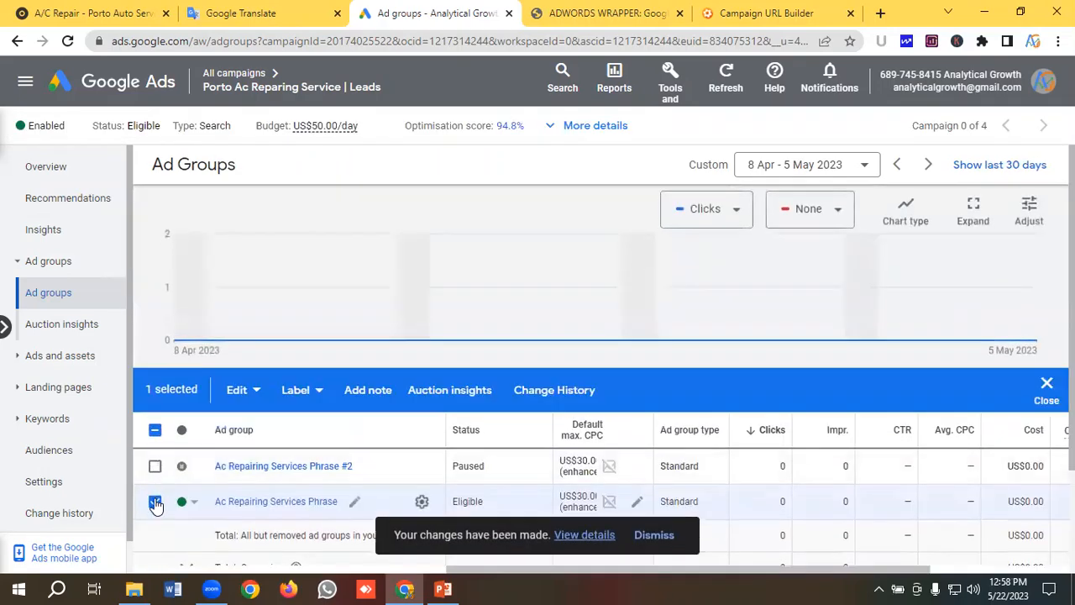
# Deselect the original ad group and enable the pasted copy
pyautogui.click(156, 501)
pyautogui.click(190, 469)
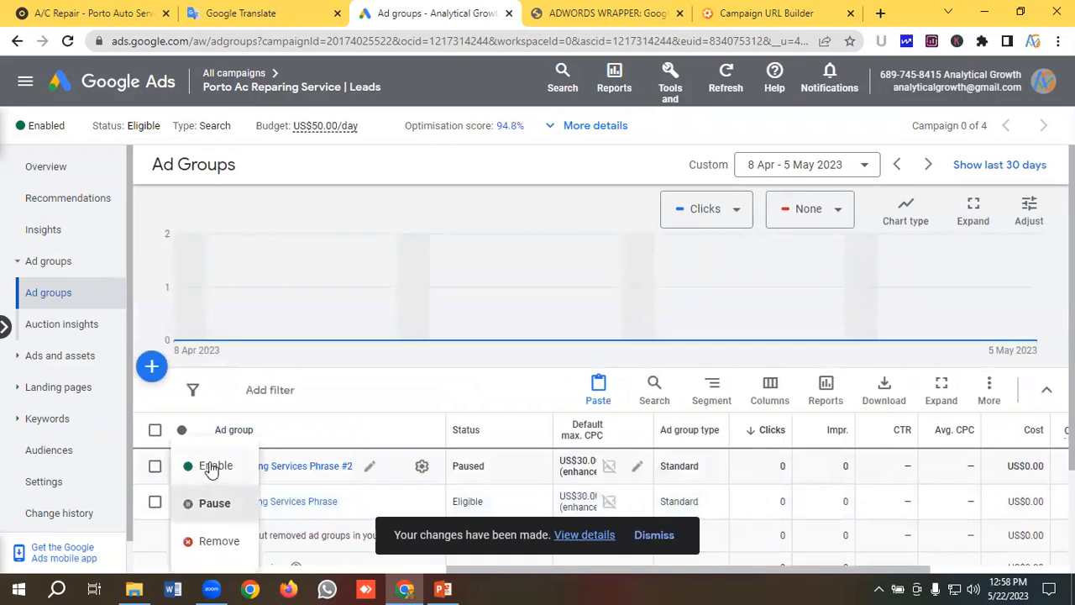
pyautogui.click(210, 467)
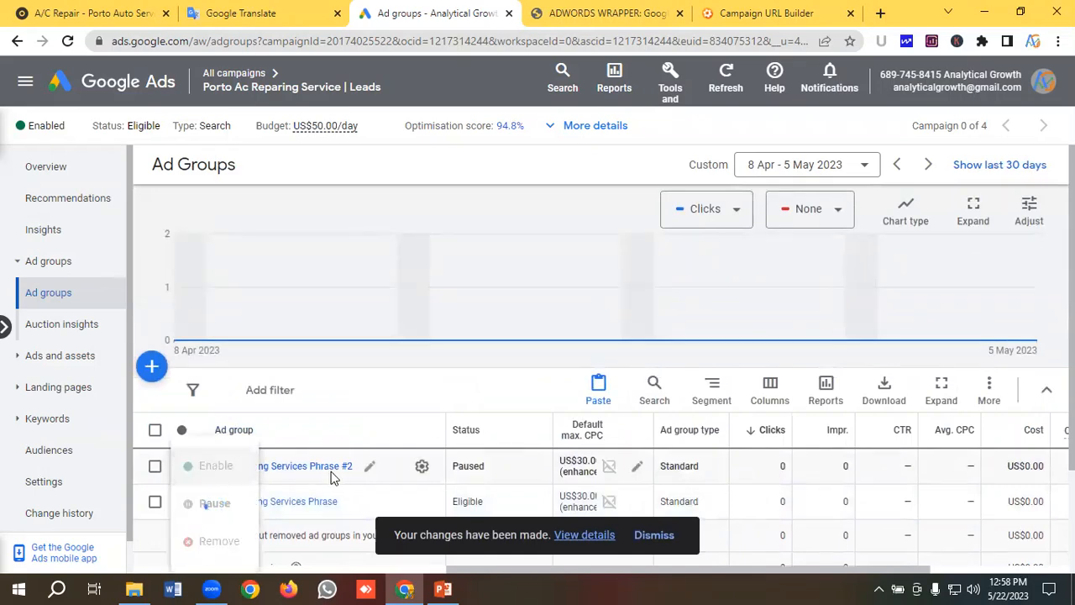
# Rename the pasted ad group to "Ac Repairing Services Exact" and save the name
pyautogui.click(366, 466)
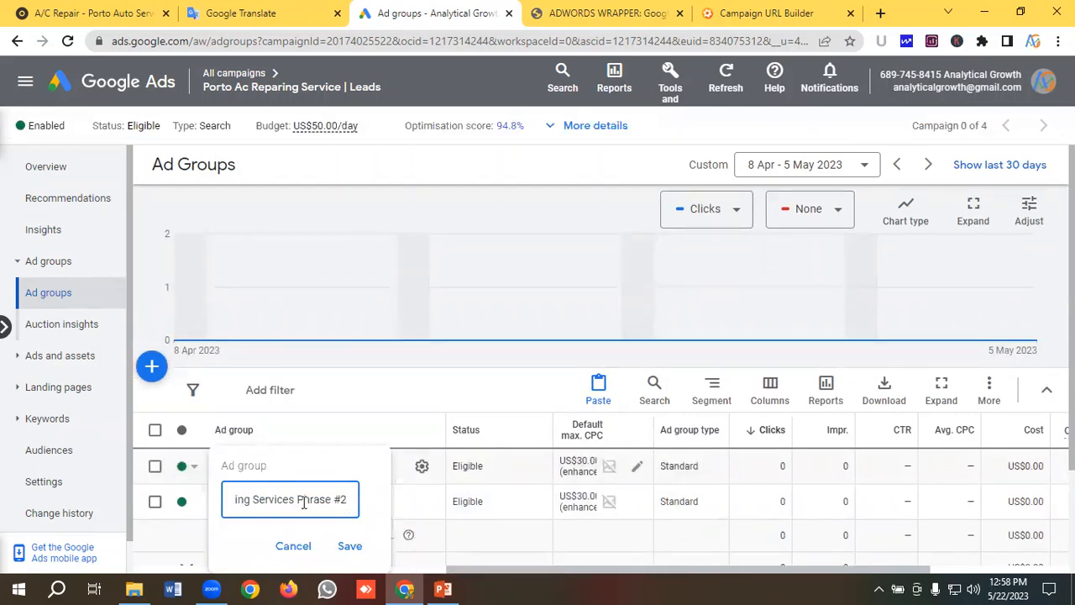
pyautogui.moveTo(300, 499); pyautogui.dragTo(353, 502)
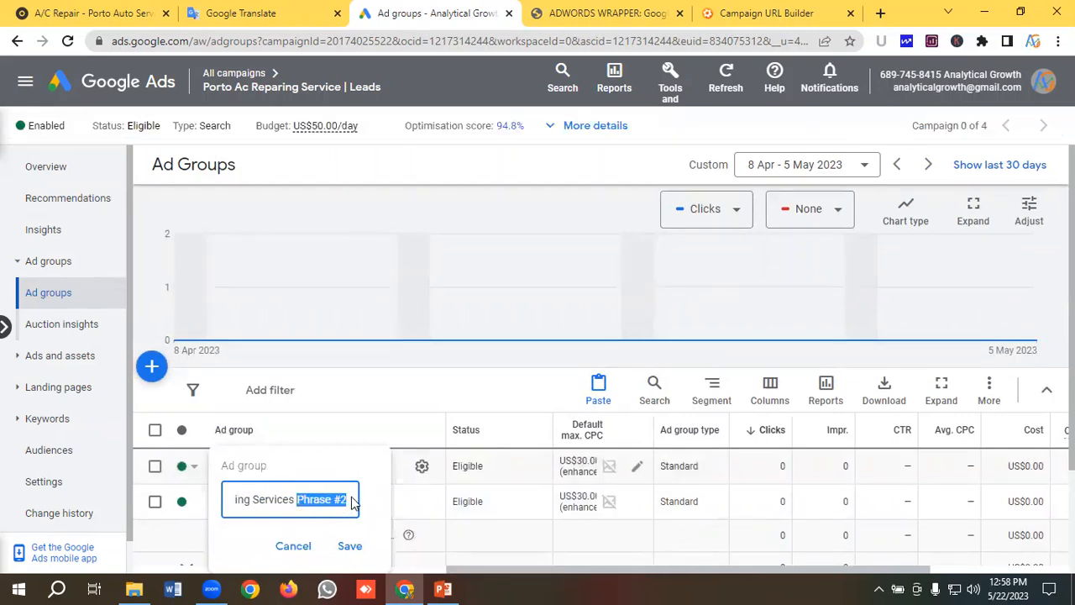
pyautogui.press('BackSpace')
pyautogui.write('E')
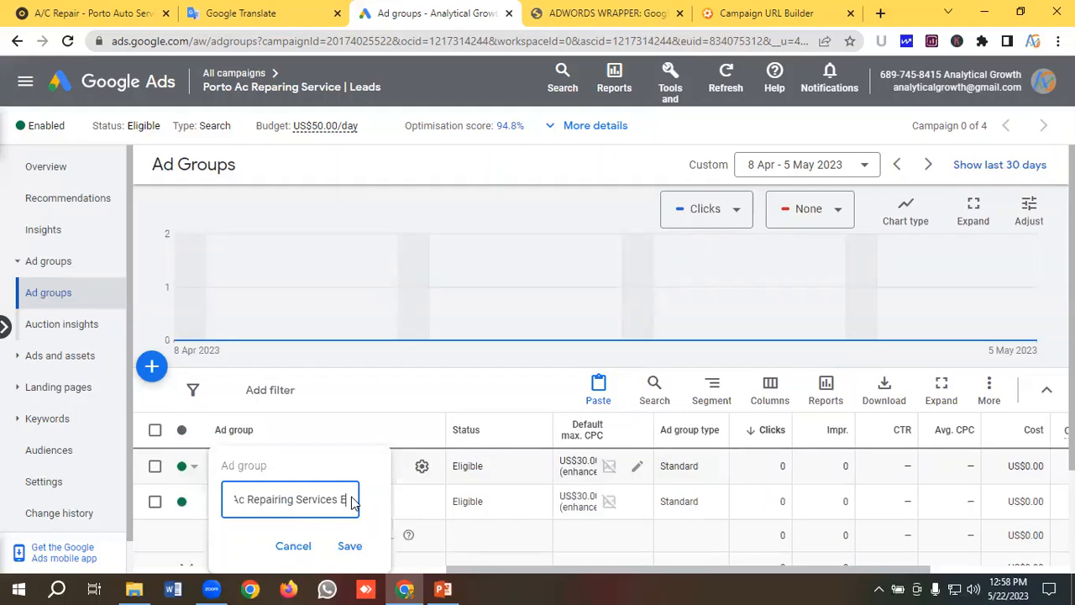
pyautogui.write('xact')
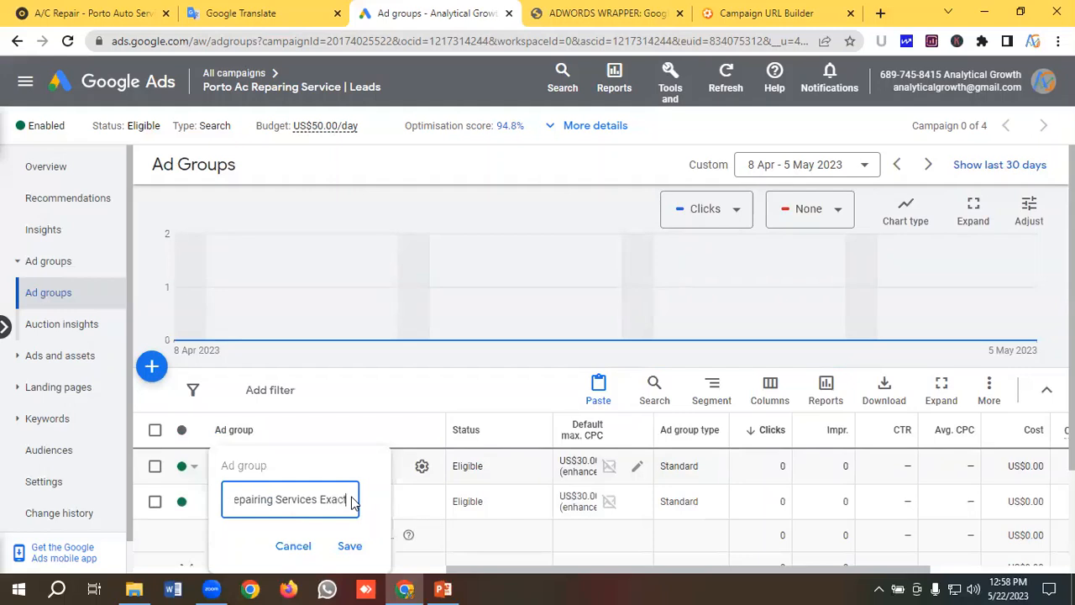
pyautogui.click(350, 547)
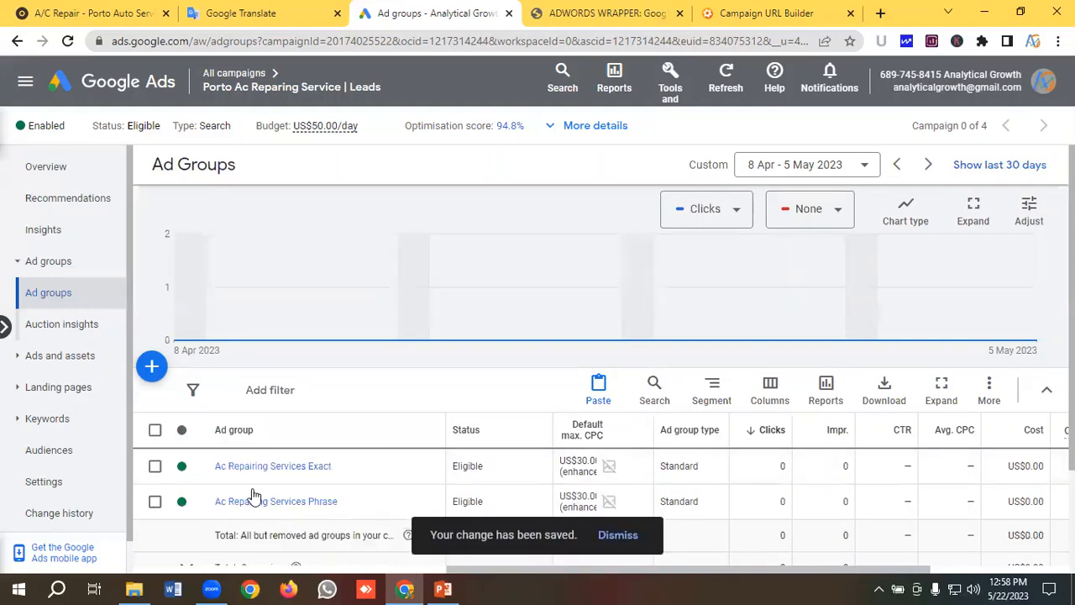
# Open the Ac Repairing Services Exact ad group and review the match types of its search keywords
pyautogui.click(256, 470)
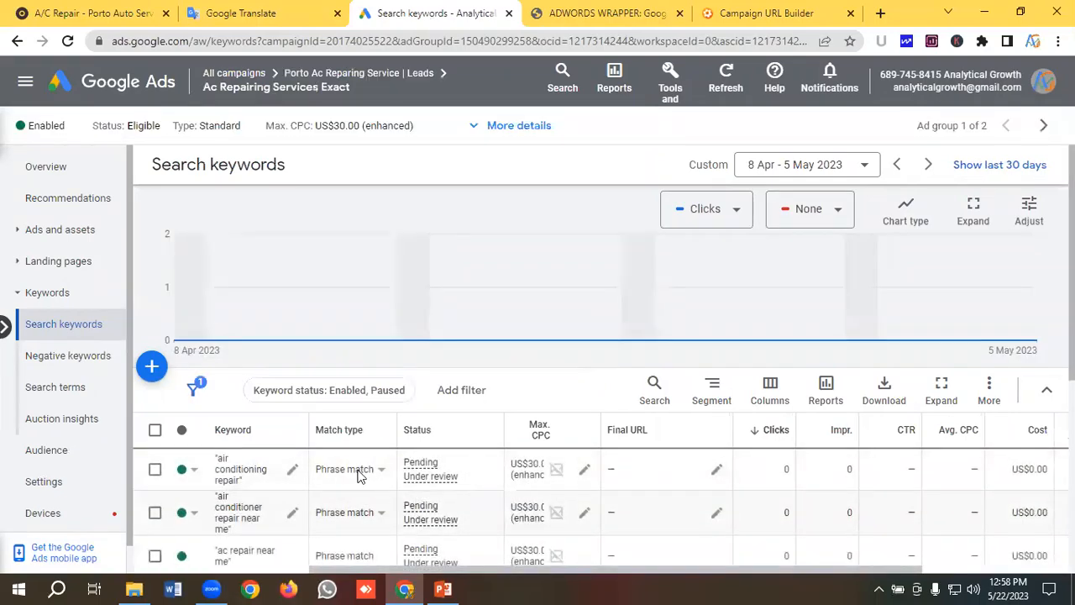
pyautogui.scroll(-1, 382, 491)
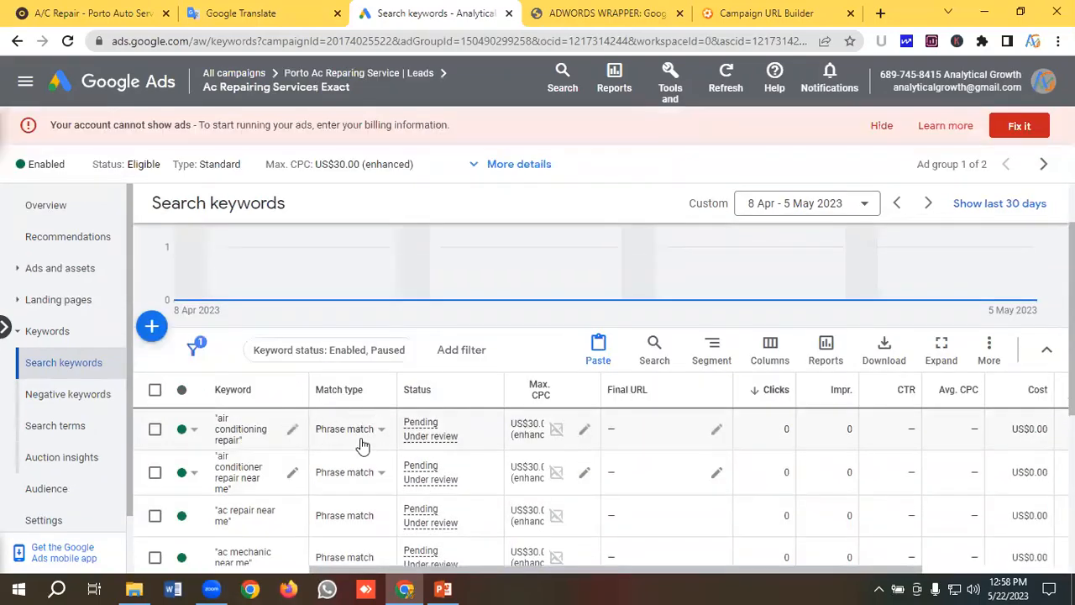
pyautogui.scroll(-1, 357, 433)
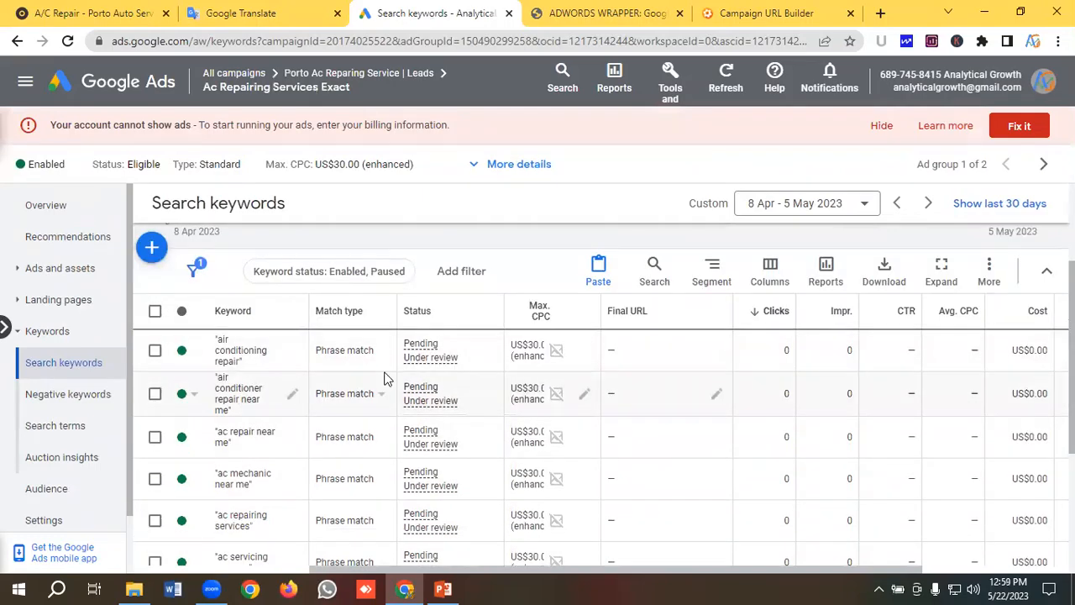
pyautogui.scroll(1, 359, 424)
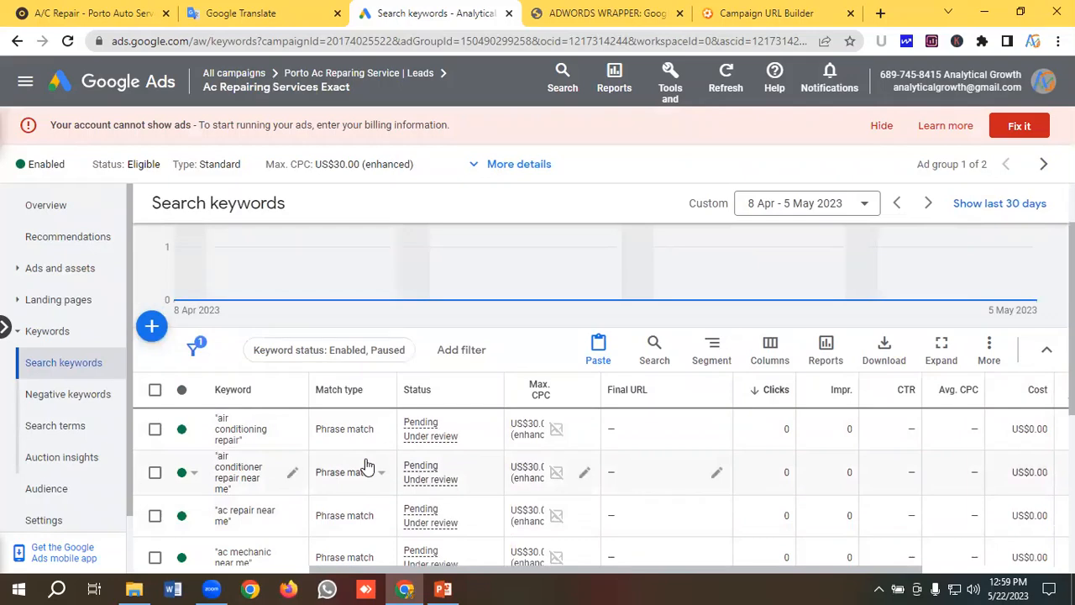
pyautogui.scroll(-1, 367, 467)
pyautogui.scroll(1, 367, 466)
# Select all keywords in the ad group, change their match type to Exact match, apply it and check the updated list
pyautogui.click(155, 391)
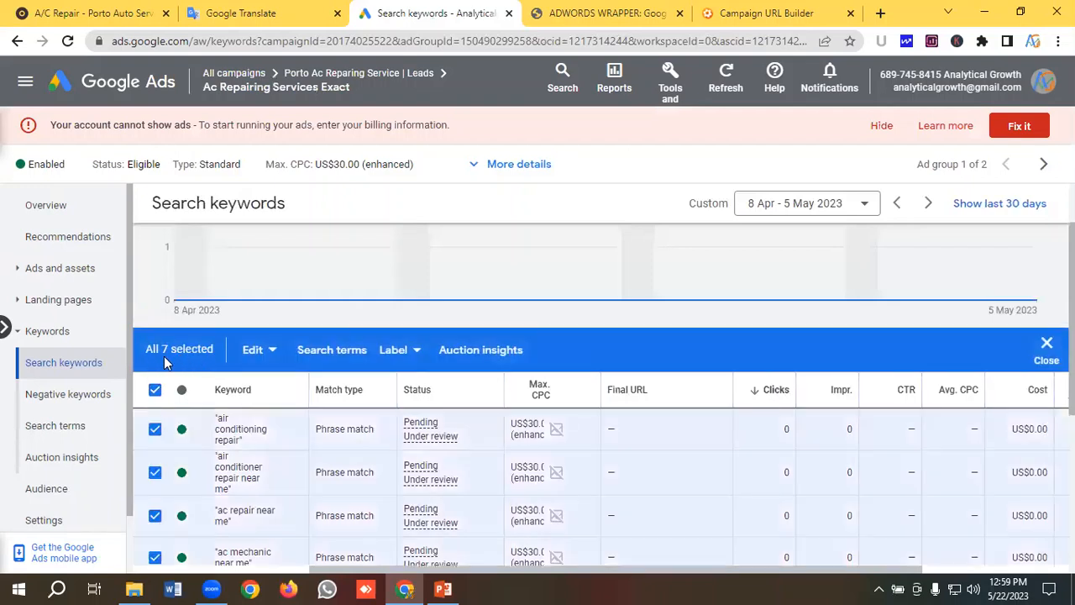
pyautogui.click(259, 356)
pyautogui.scroll(-3, 134, 351)
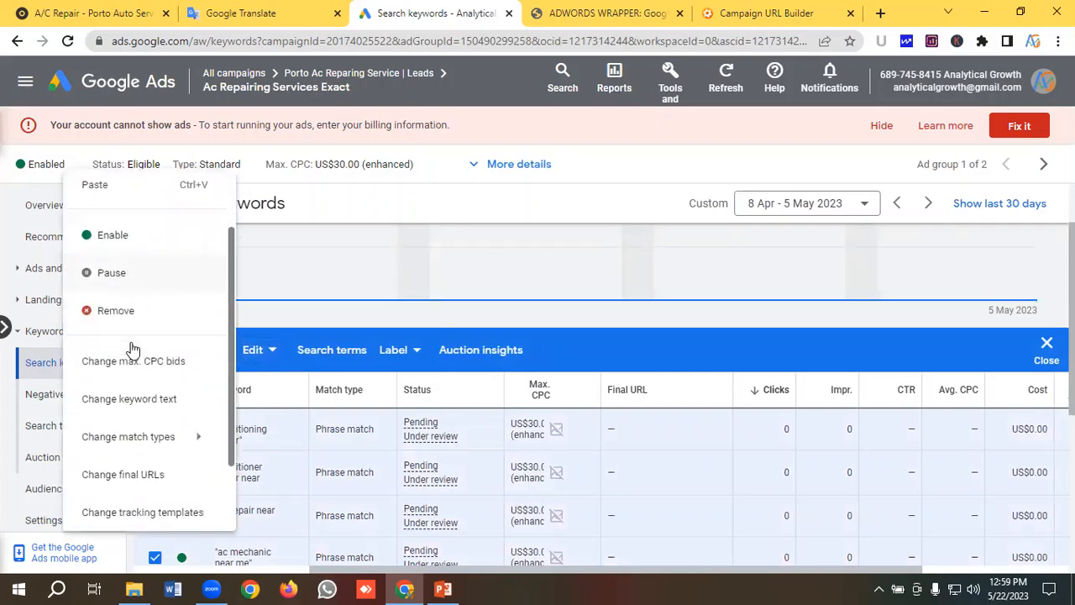
pyautogui.scroll(-1, 138, 349)
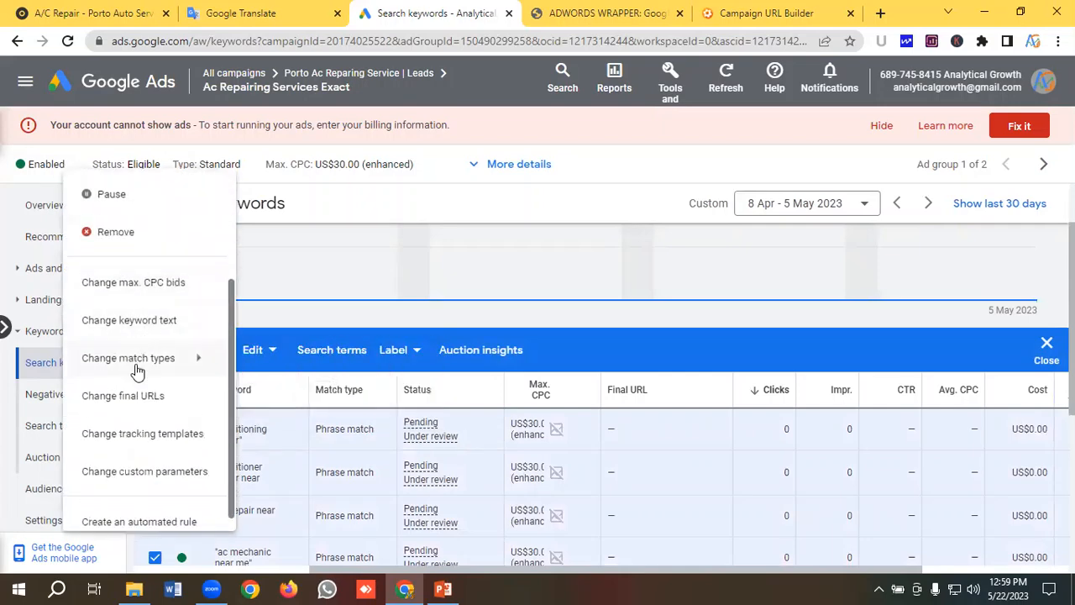
pyautogui.moveTo(137, 367)
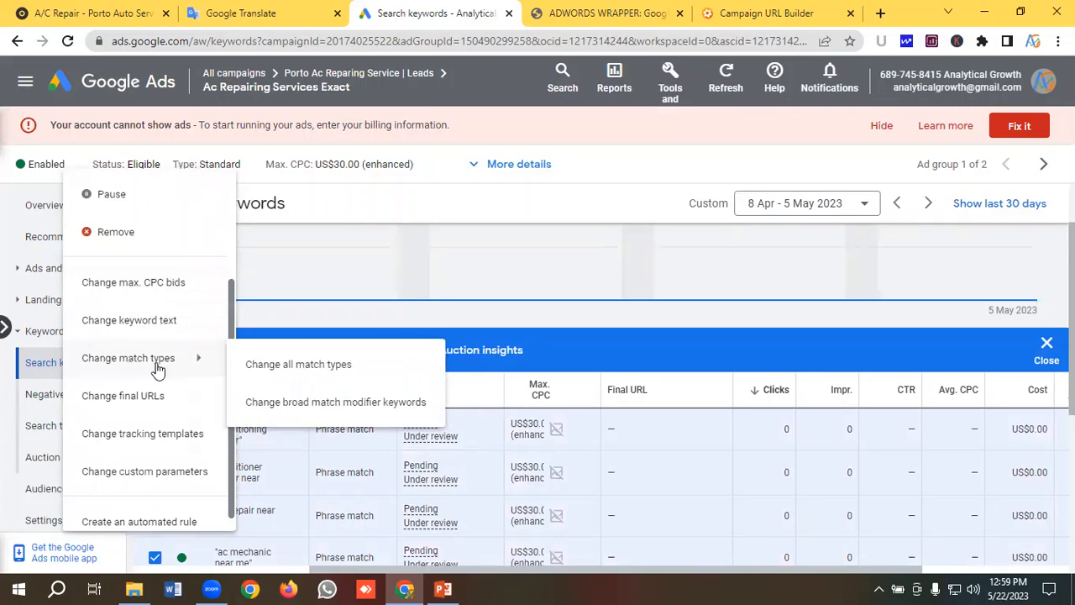
pyautogui.click(329, 369)
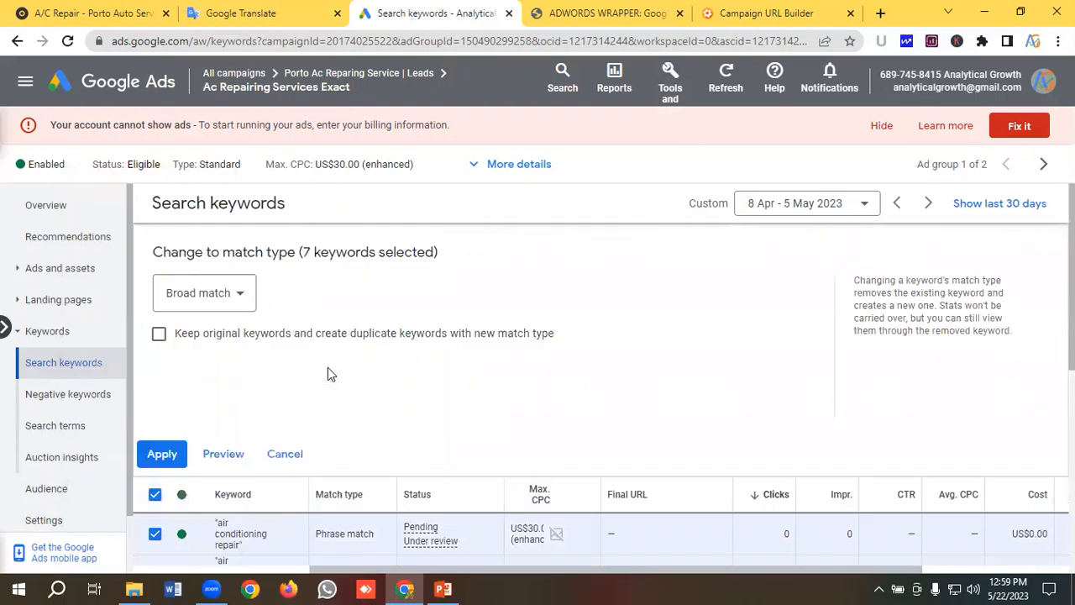
pyautogui.click(219, 298)
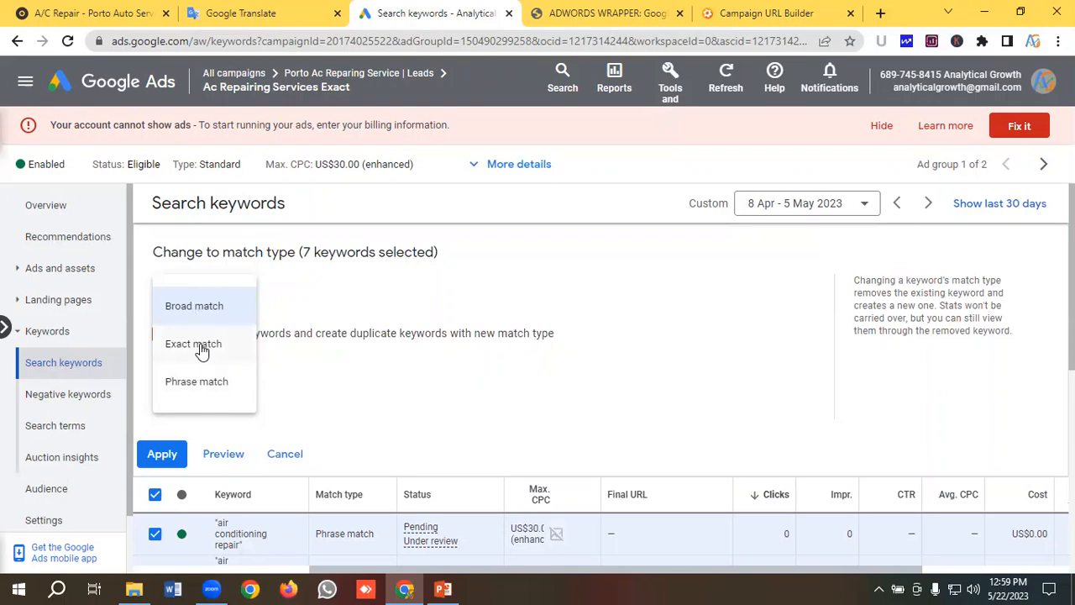
pyautogui.click(201, 351)
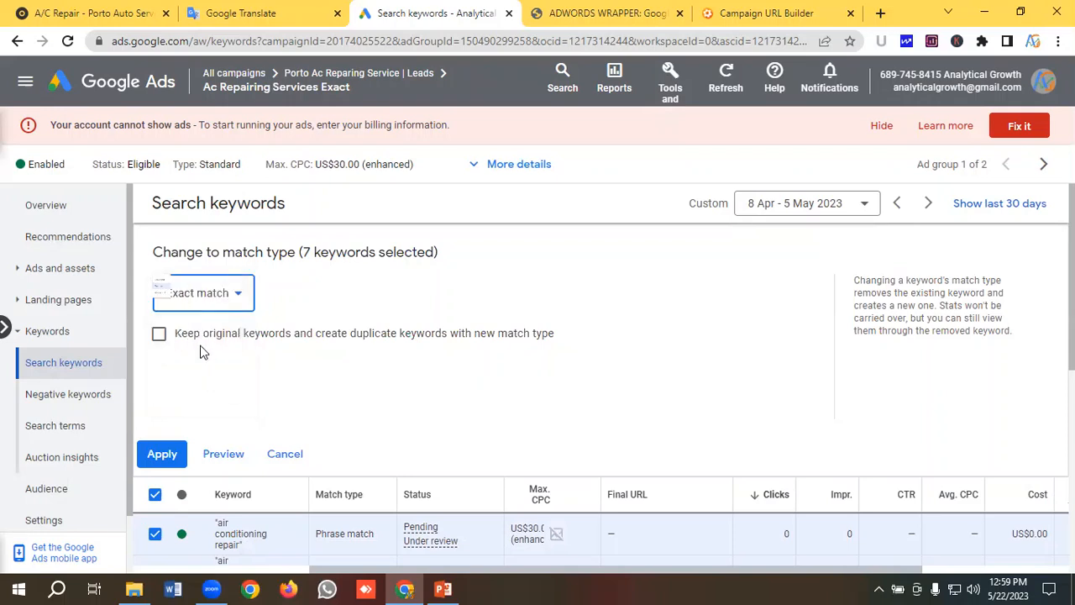
pyautogui.click(164, 459)
pyautogui.scroll(-2, 346, 368)
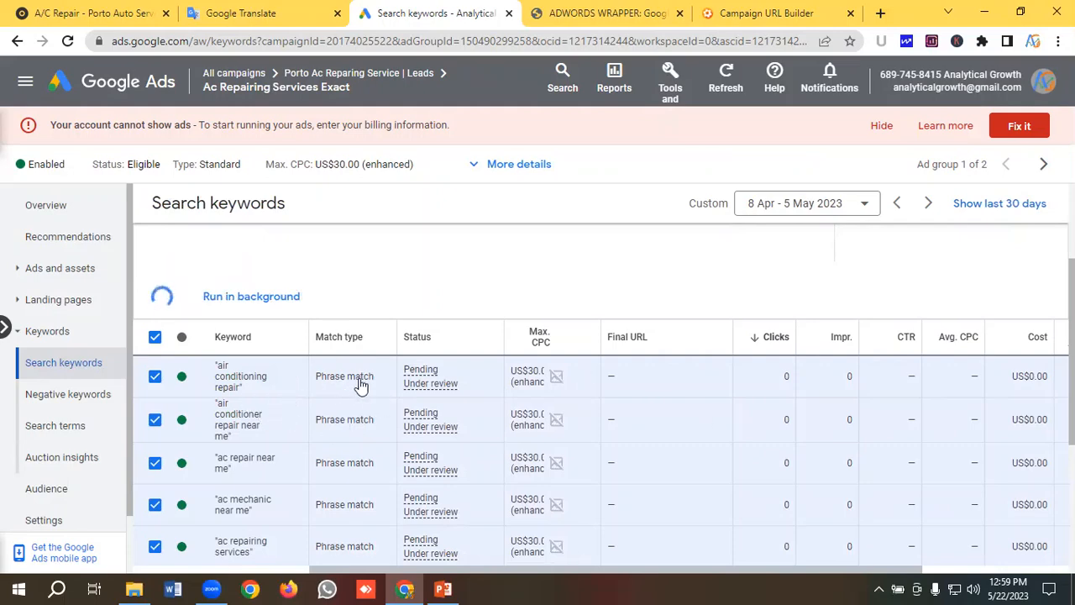
pyautogui.scroll(-3, 361, 395)
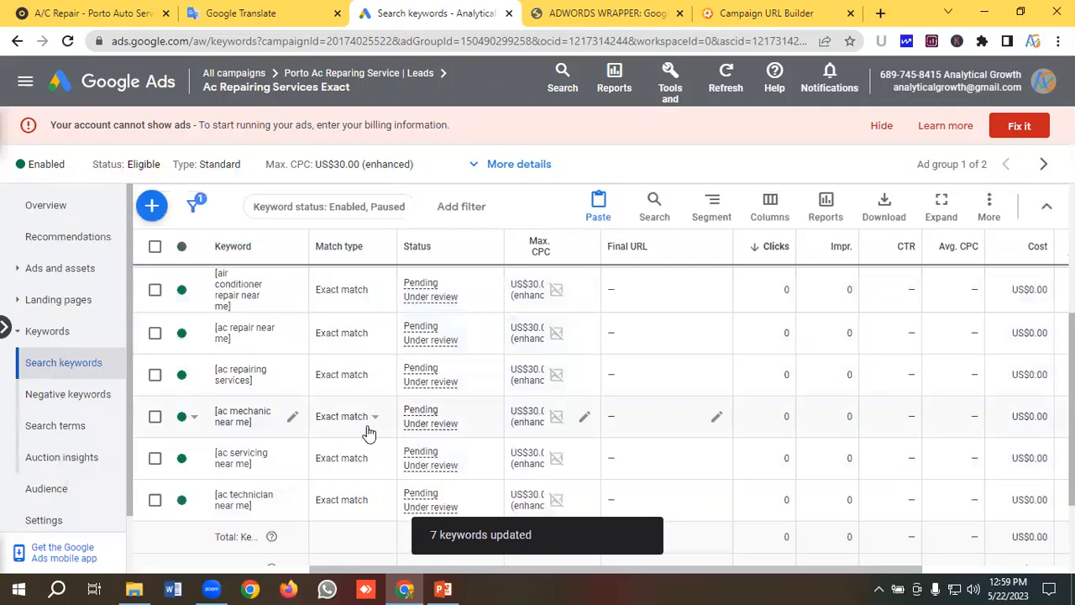
pyautogui.scroll(2, 368, 411)
pyautogui.scroll(-1, 353, 428)
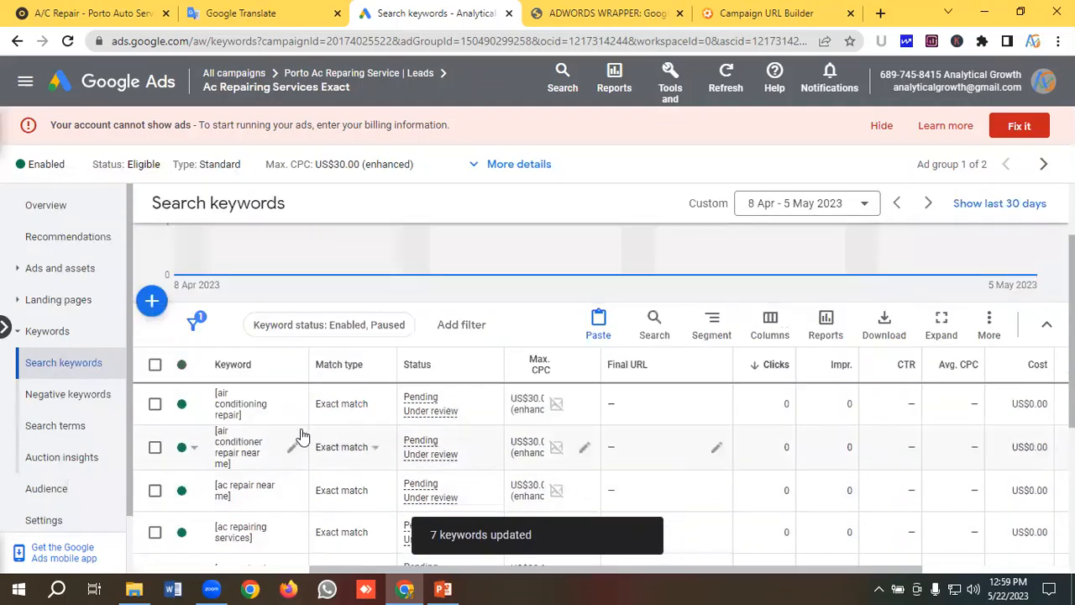
pyautogui.scroll(2, 295, 437)
# Review the responsive search ads in the Ac Repairing Services Exact ad group
pyautogui.click(62, 269)
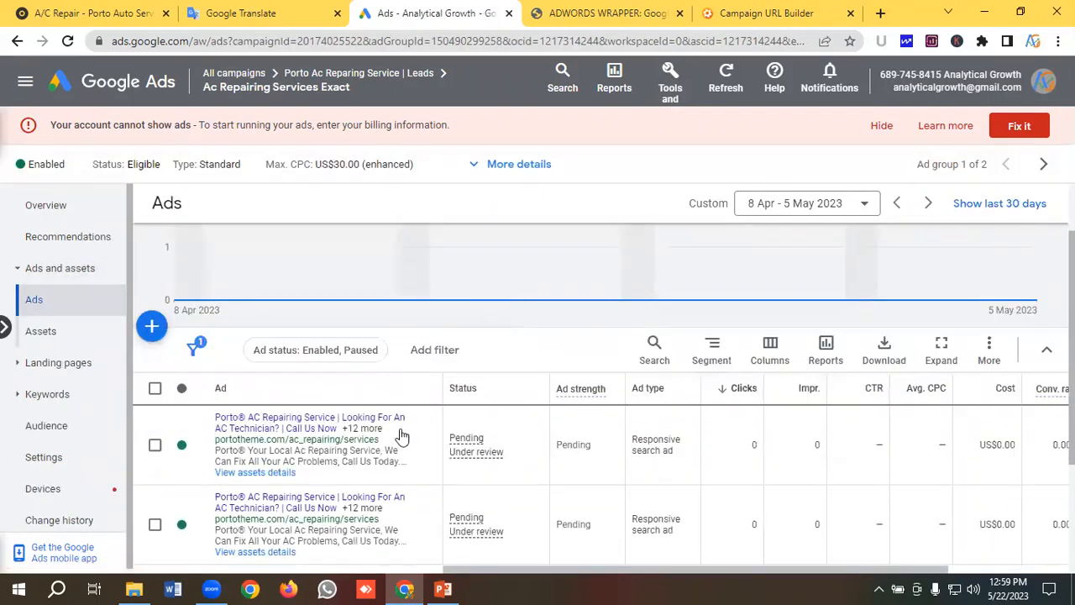
pyautogui.scroll(-2, 429, 410)
pyautogui.scroll(1, 430, 410)
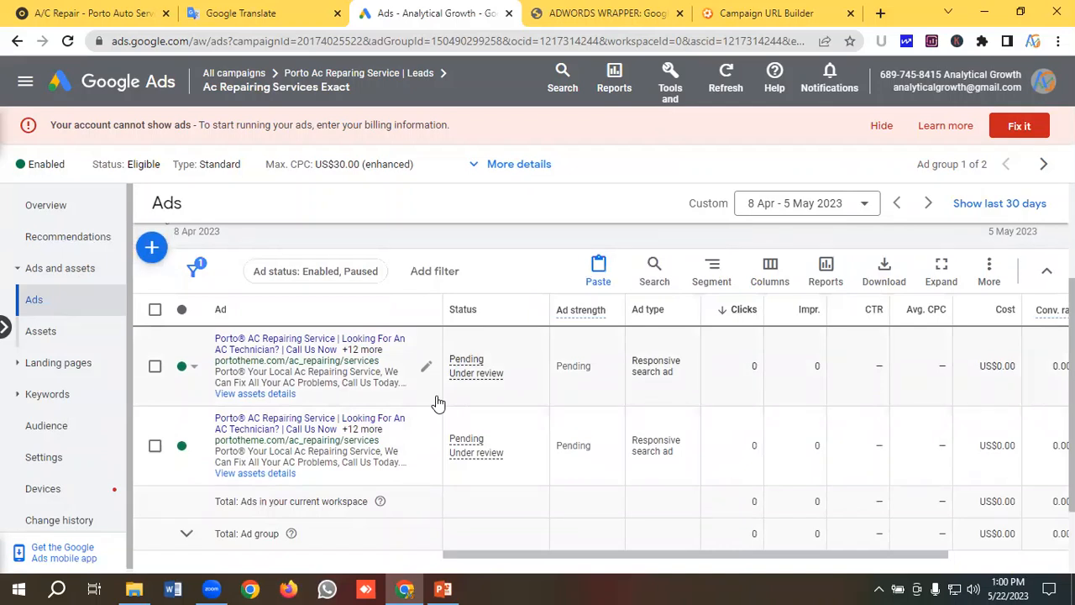
# Look through the account-wide ad group and campaign lists, and open the Porto Ac Reparing Service | Leads campaign
pyautogui.click(127, 84)
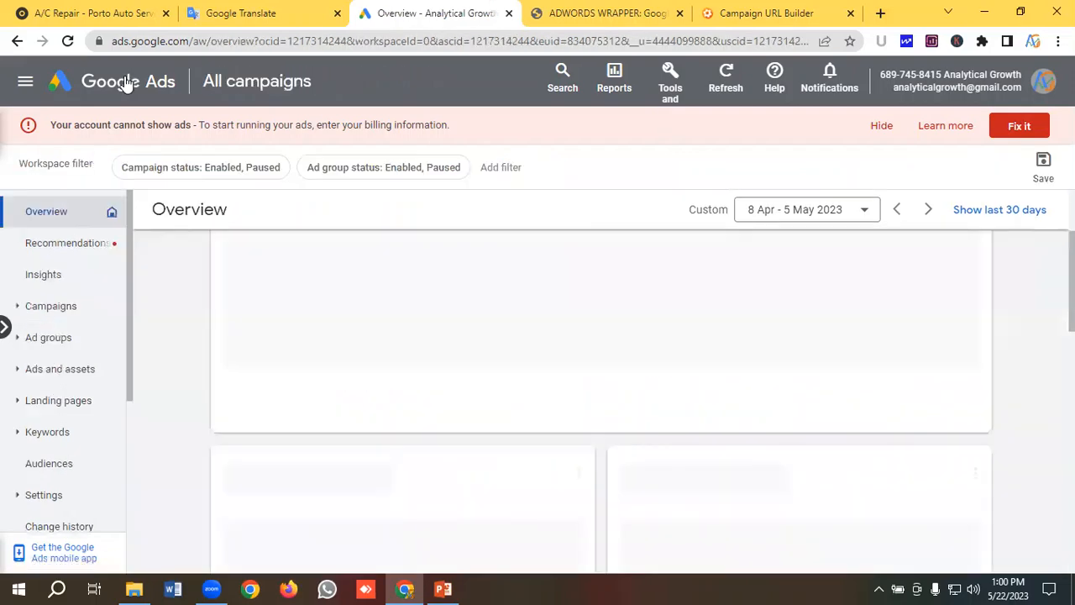
pyautogui.click(54, 311)
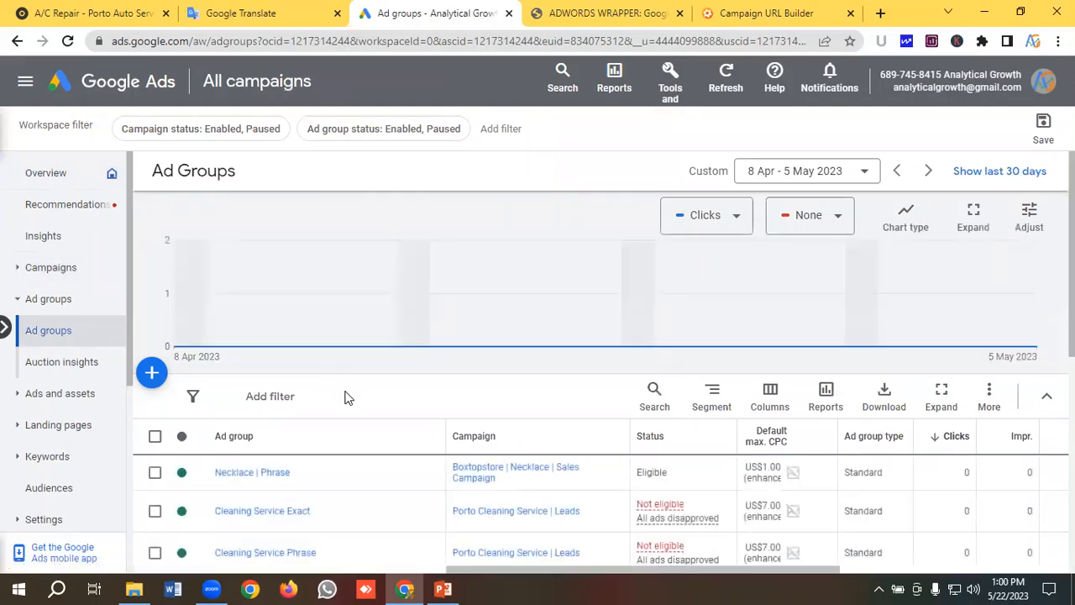
pyautogui.scroll(-5, 347, 396)
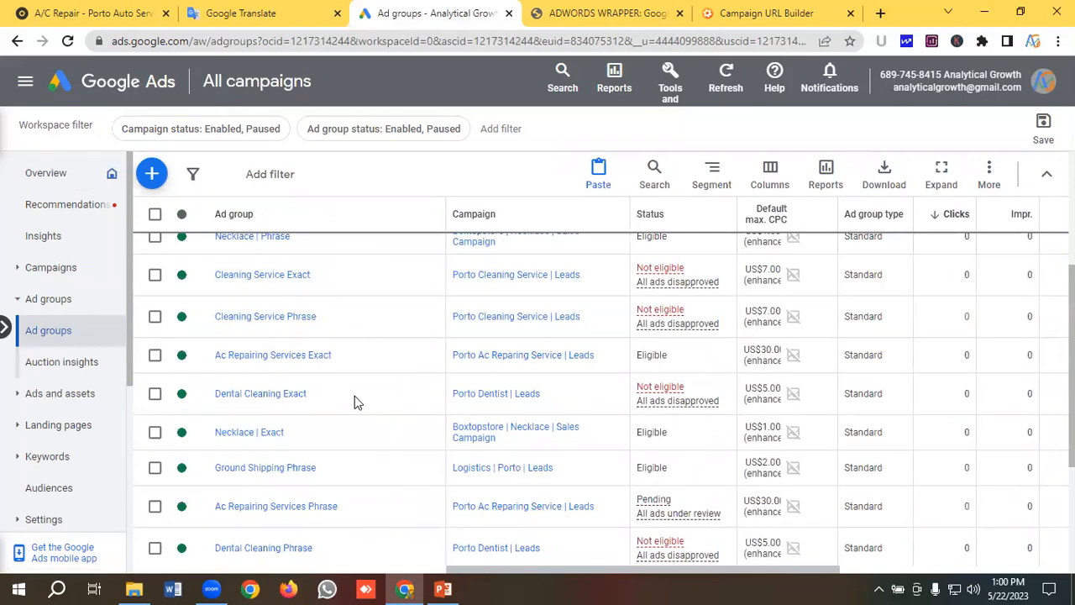
pyautogui.click(55, 270)
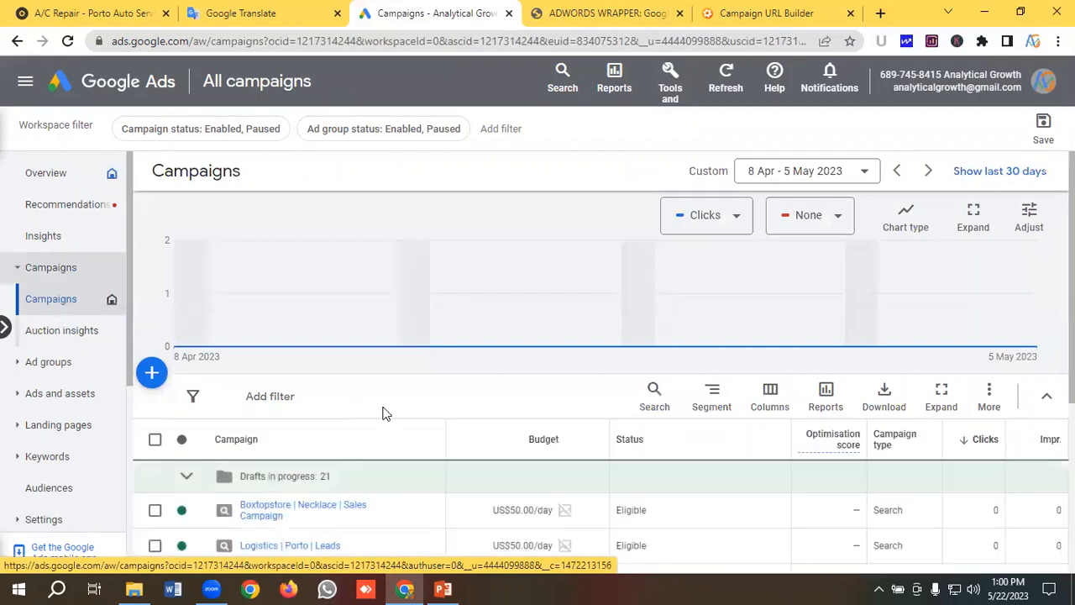
pyautogui.scroll(-1, 384, 412)
pyautogui.scroll(-1, 339, 499)
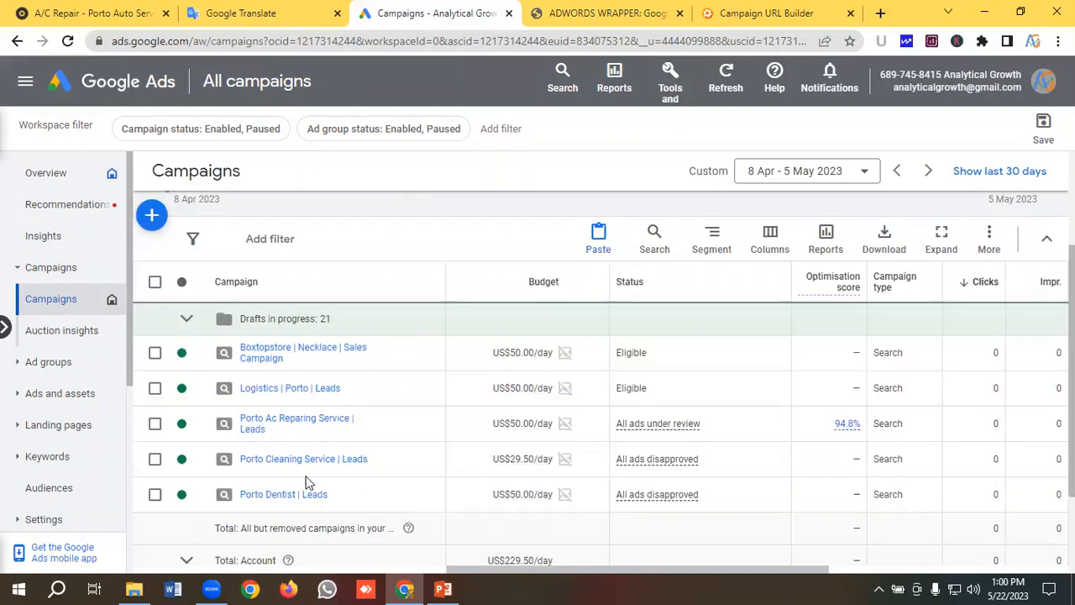
pyautogui.click(300, 426)
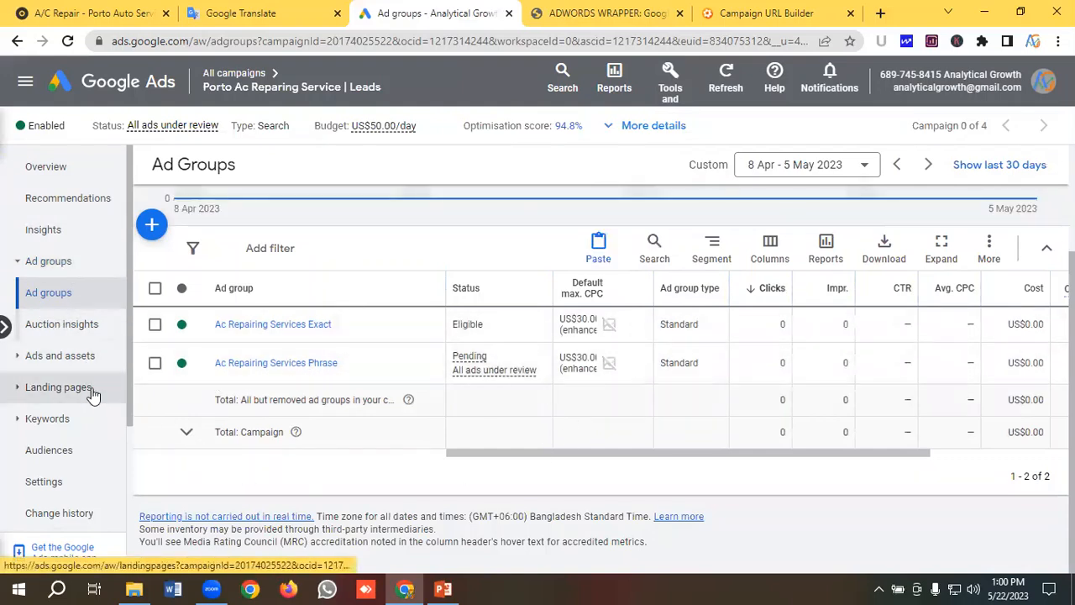
# Examine the campaign's ads, checking which ad group each belongs to and its review status
pyautogui.click(61, 360)
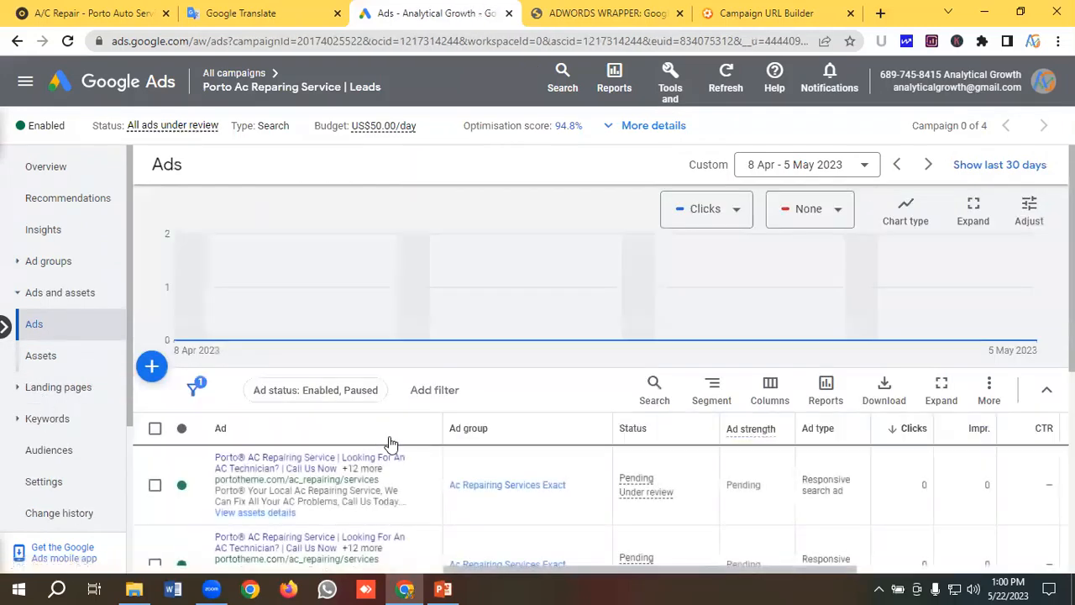
pyautogui.scroll(-2, 398, 446)
pyautogui.scroll(1, 398, 446)
pyautogui.scroll(-1, 399, 446)
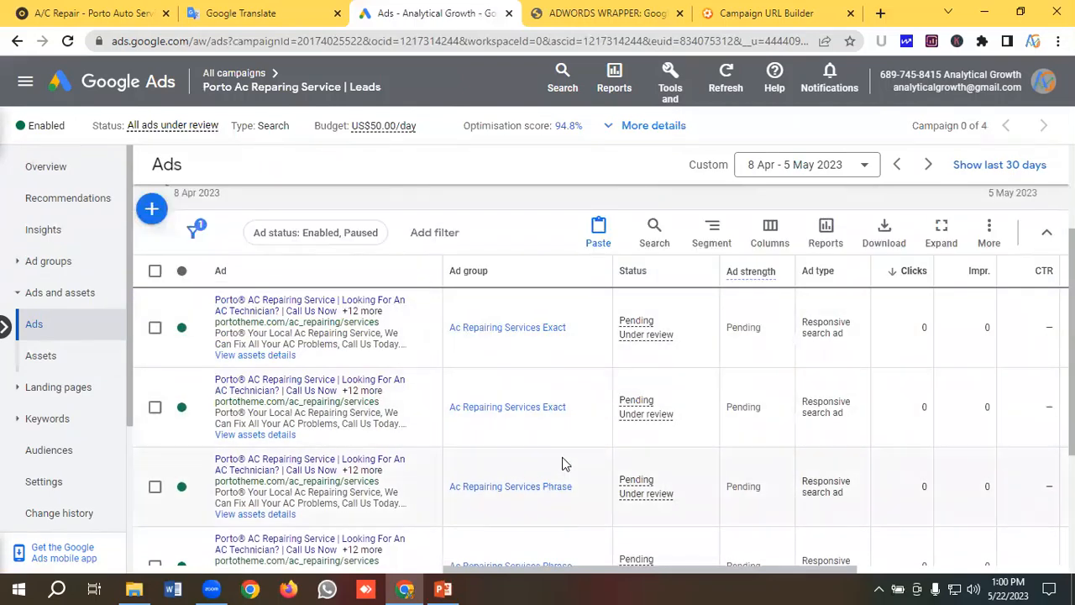
pyautogui.scroll(-1, 504, 460)
pyautogui.scroll(2, 409, 443)
pyautogui.scroll(-1, 432, 452)
pyautogui.scroll(-1, 431, 456)
pyautogui.scroll(3, 432, 457)
pyautogui.scroll(-2, 445, 457)
pyautogui.scroll(2, 446, 457)
pyautogui.scroll(-2, 445, 457)
pyautogui.scroll(2, 445, 457)
pyautogui.scroll(2, 446, 457)
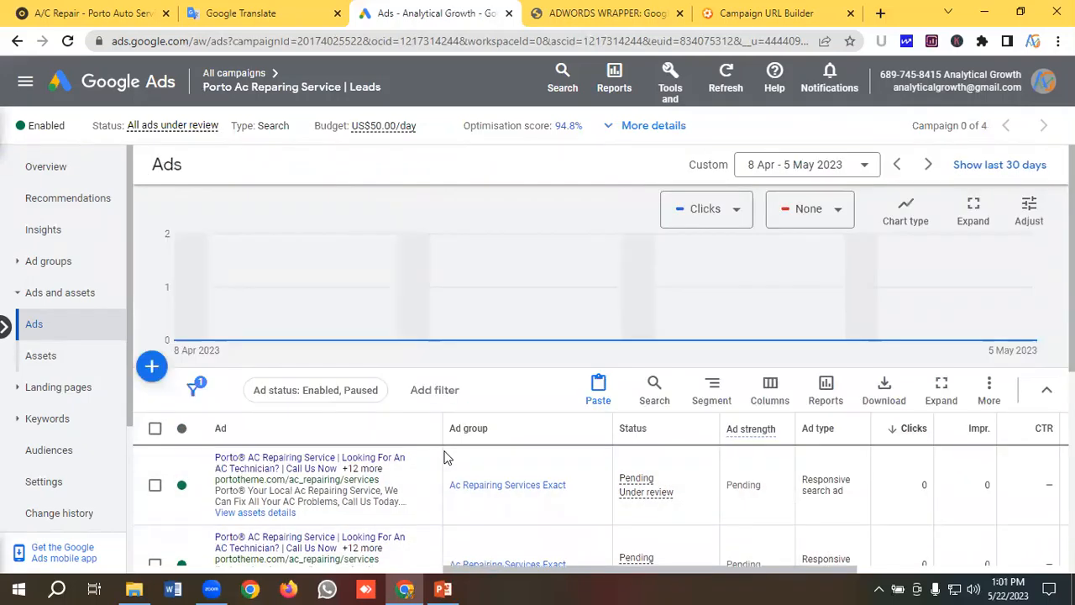